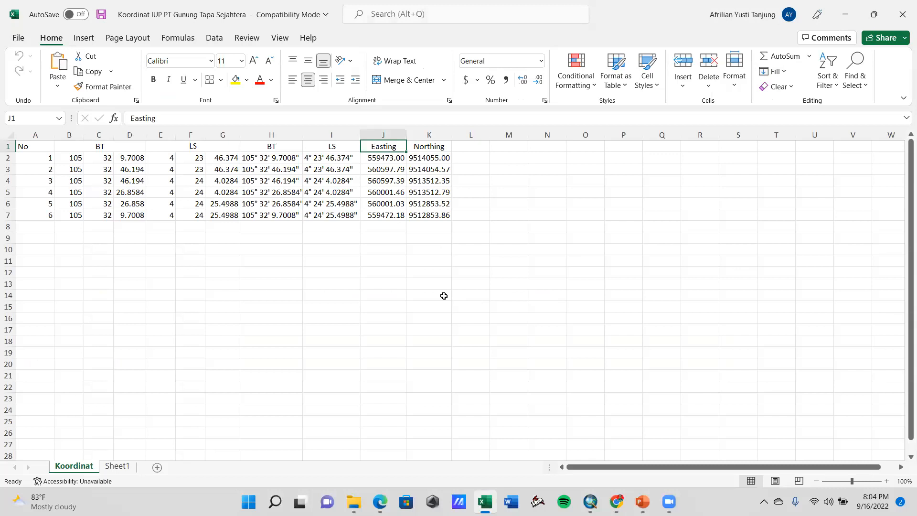
# Examine the Koordinat sheet's BT and LS degree-minute-second columns and the matching Easting and Northing values for the boundary points
pyautogui.click(383, 272)
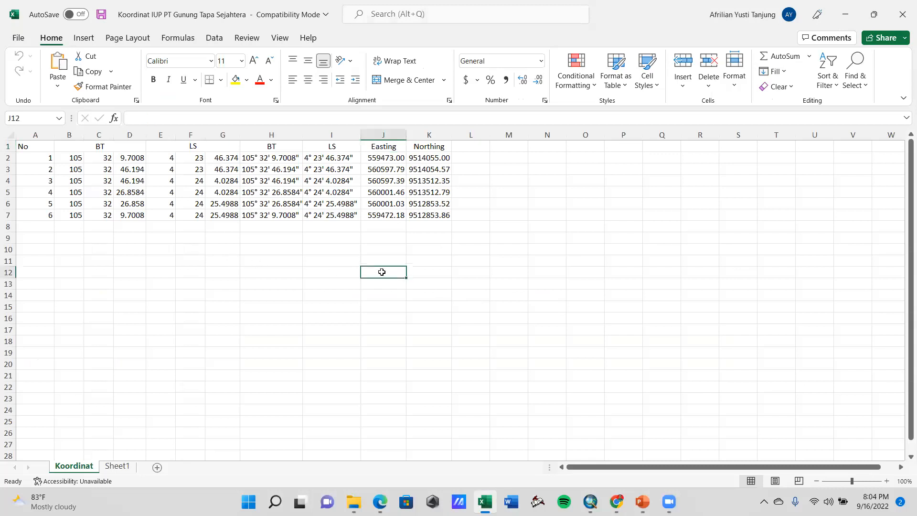
pyautogui.click(286, 246)
pyautogui.click(411, 240)
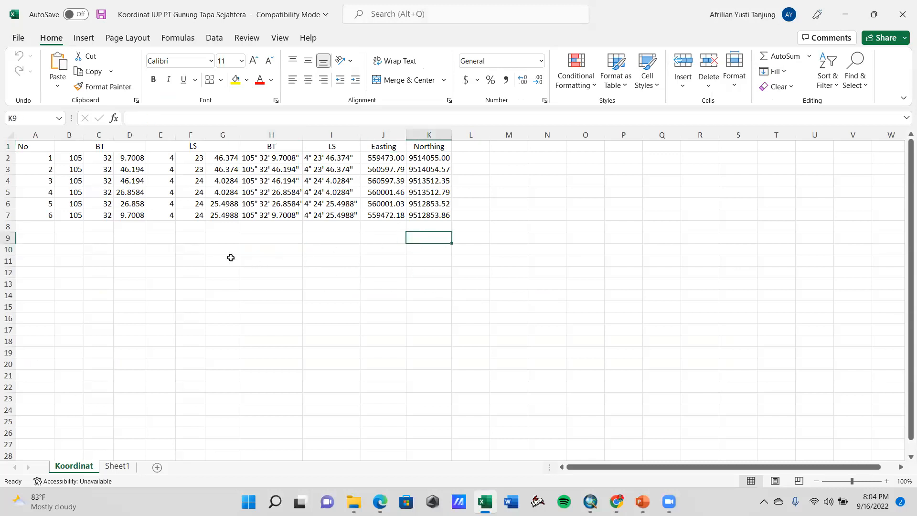
pyautogui.click(78, 161)
pyautogui.click(210, 250)
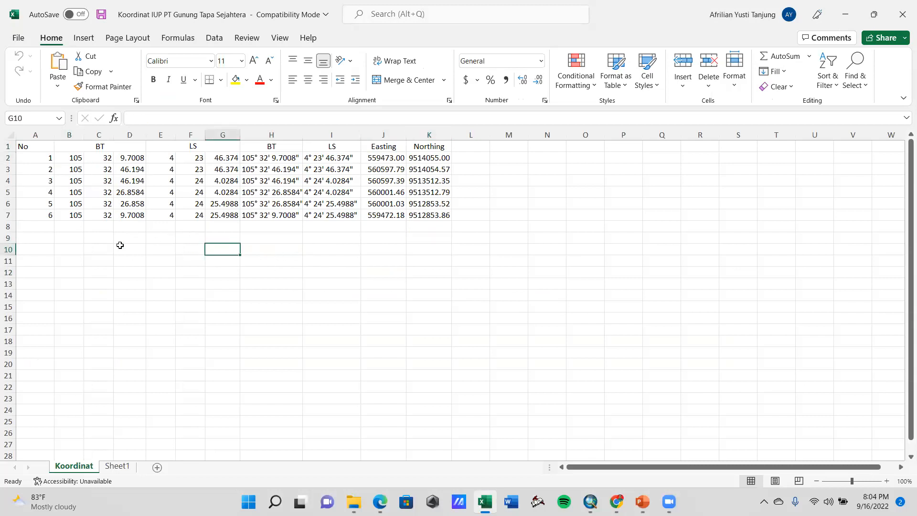
pyautogui.click(75, 159)
pyautogui.click(96, 158)
pyautogui.click(137, 158)
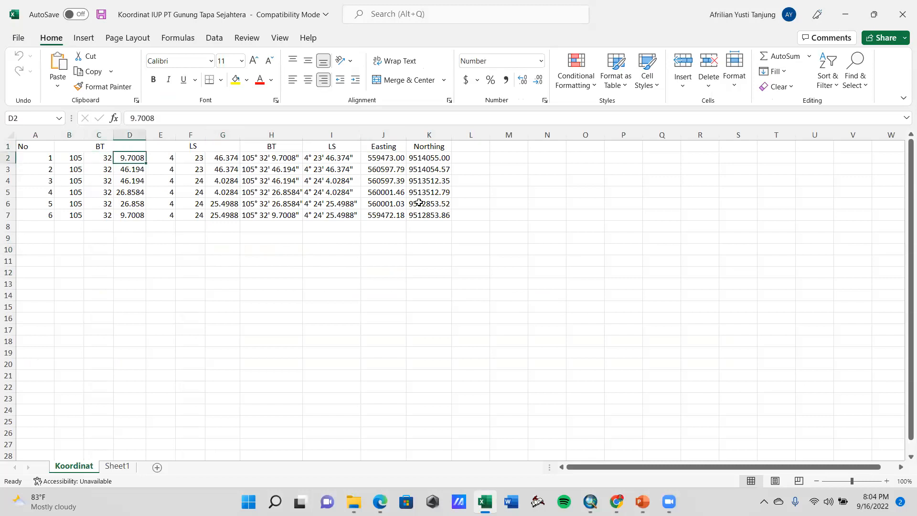
pyautogui.click(329, 158)
pyautogui.click(382, 158)
pyautogui.click(438, 160)
pyautogui.click(394, 158)
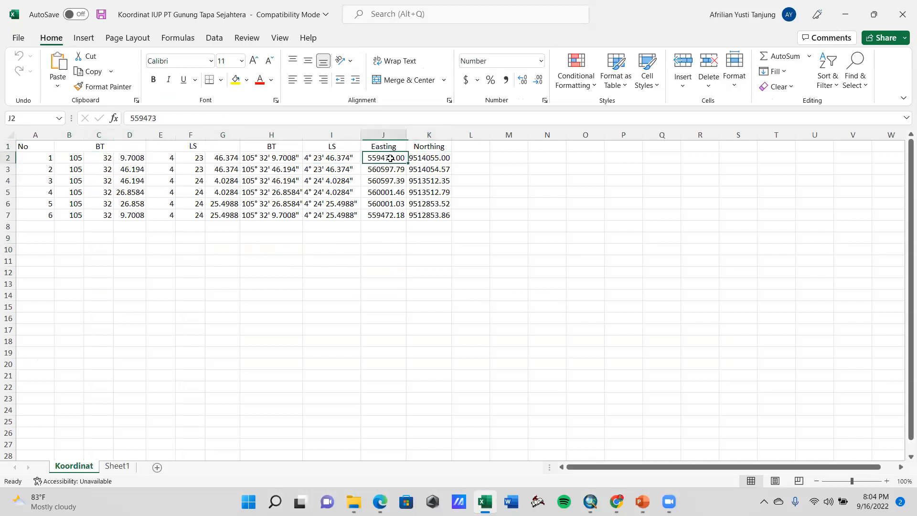
pyautogui.click(440, 155)
pyautogui.click(394, 154)
pyautogui.click(433, 246)
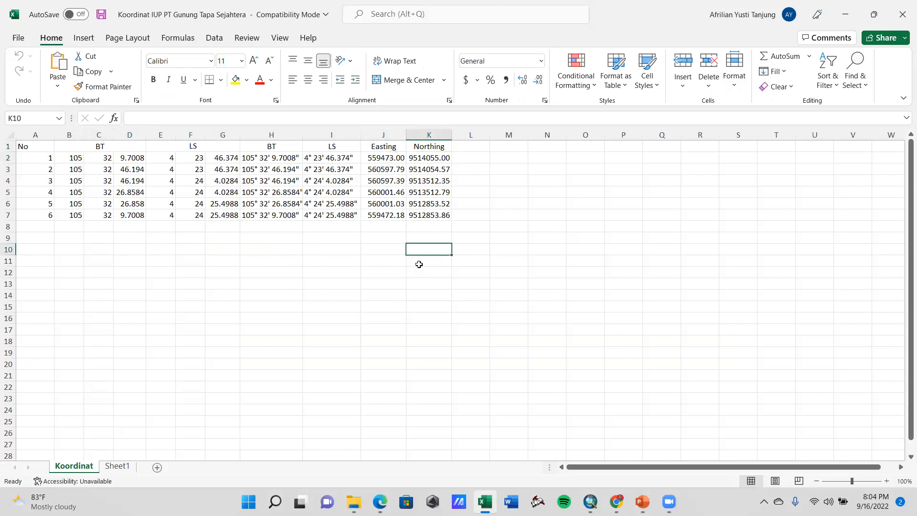
pyautogui.click(323, 234)
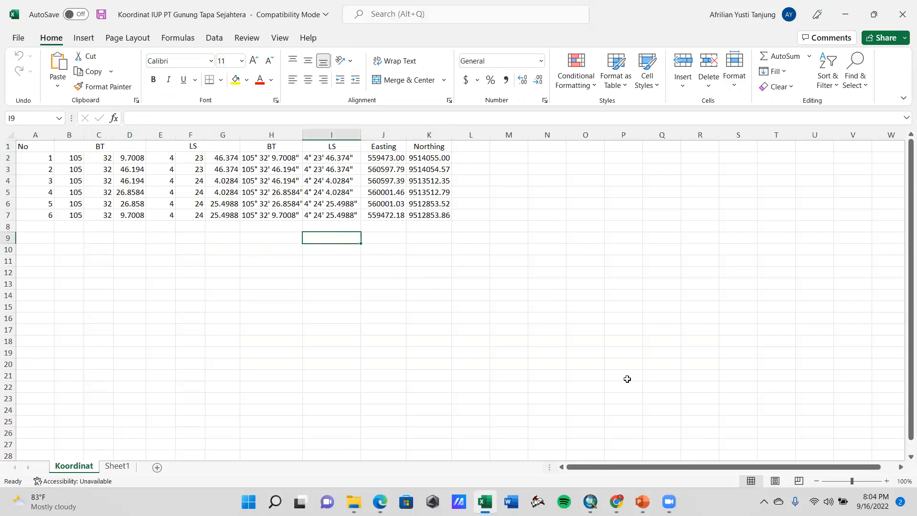
# Switch to PowerPoint and view the Zona UTM Indonesia map on slide 23, then return to the coordinate workbook
pyautogui.click(637, 499)
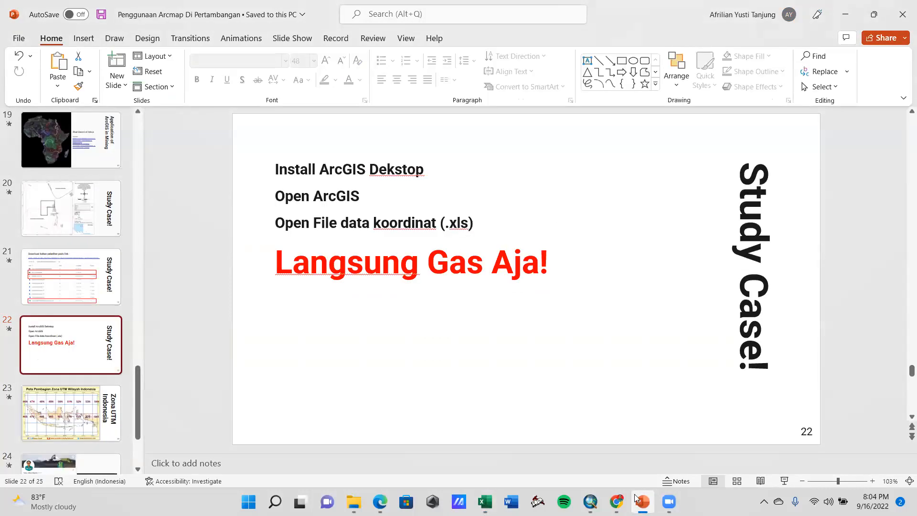
pyautogui.click(82, 411)
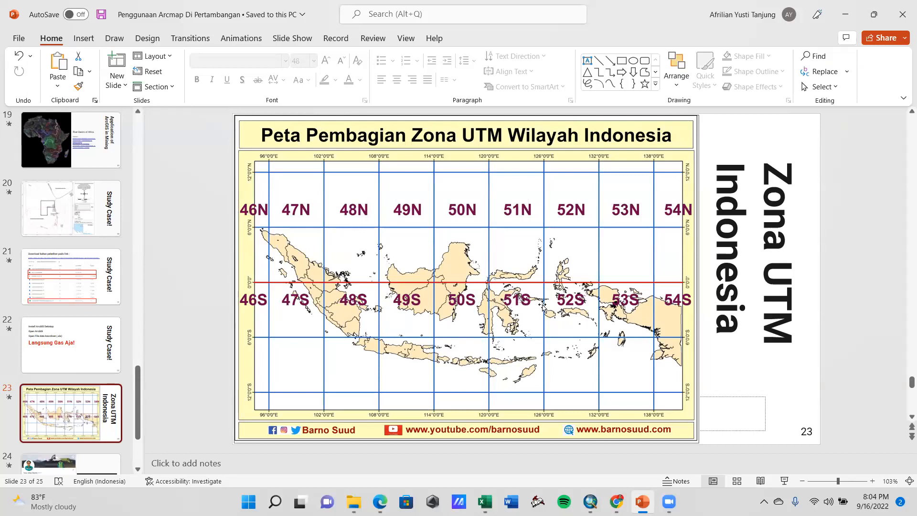
pyautogui.click(845, 14)
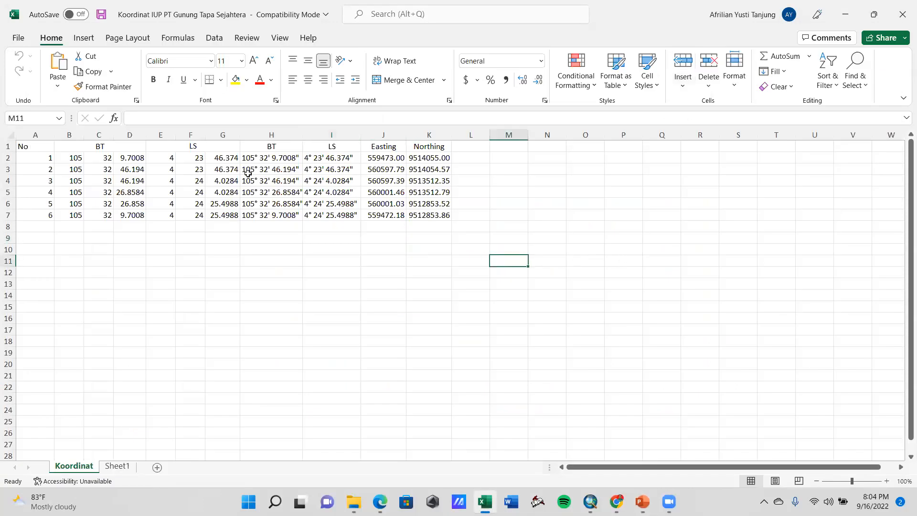
# Close the coordinate workbook and switch to the empty ArcMap document
pyautogui.click(435, 168)
pyautogui.click(389, 165)
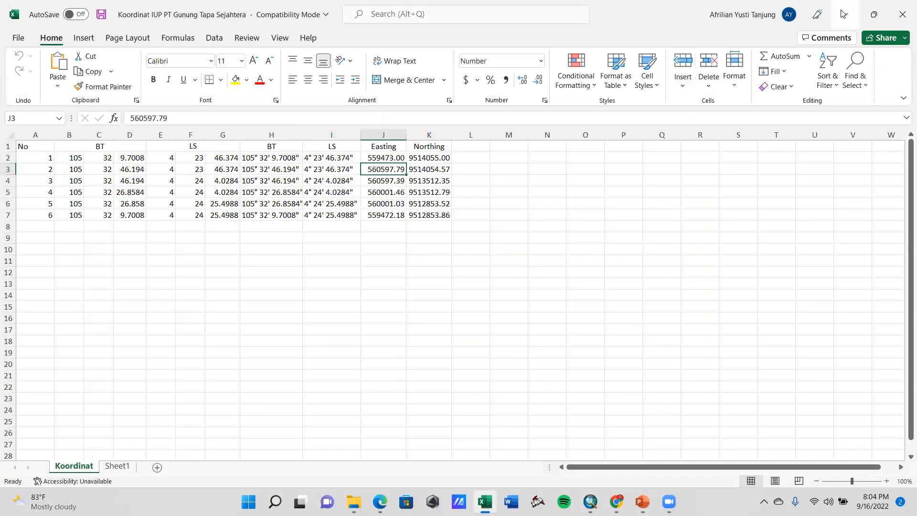
pyautogui.click(903, 15)
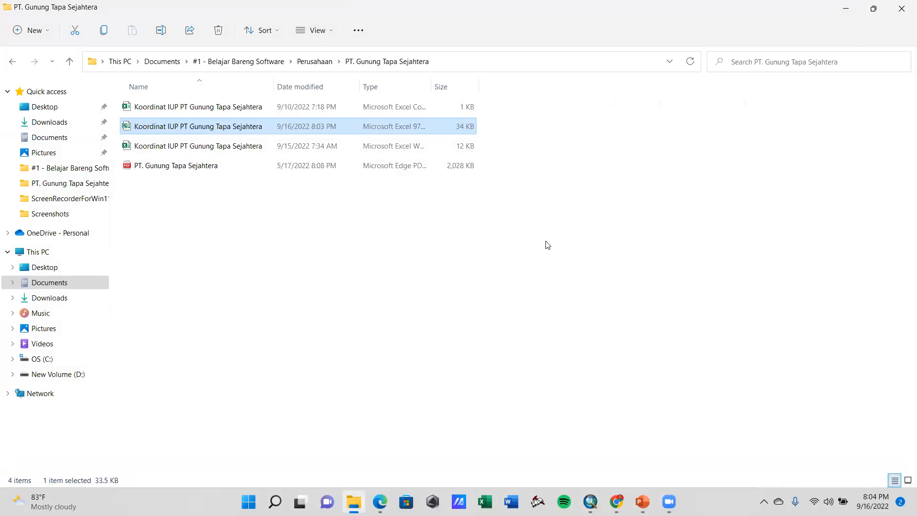
pyautogui.click(590, 502)
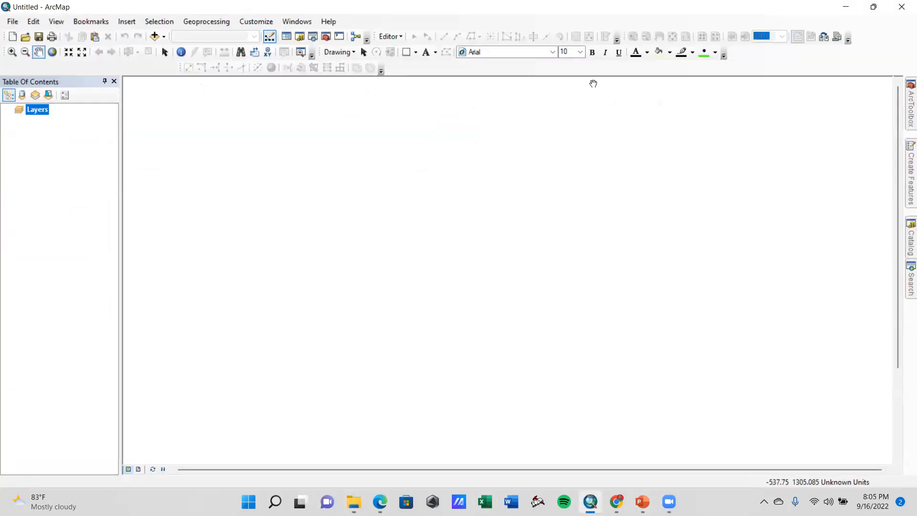
# Start adding data and connect to the PT. Gunung Tapa Sejahtera folder inside Documents, #1 - Belajar Bareng Software, Perusahaan
pyautogui.click(154, 36)
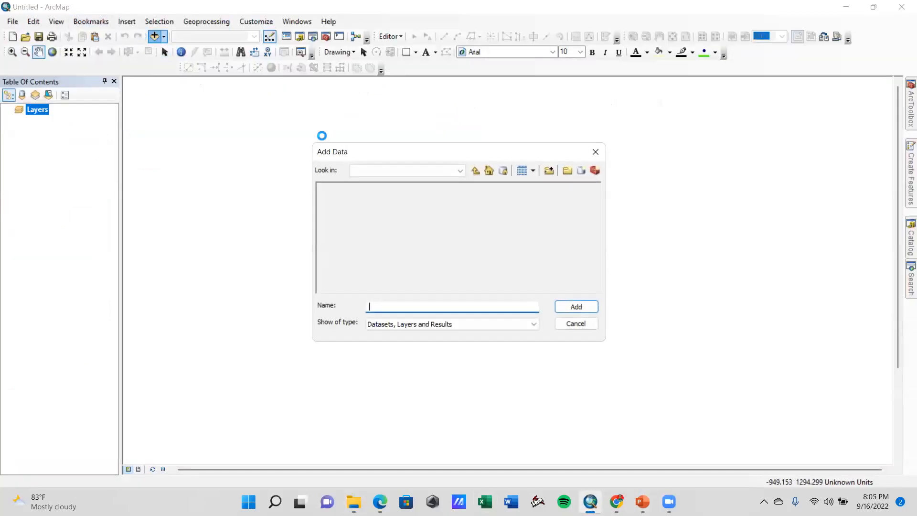
pyautogui.click(549, 172)
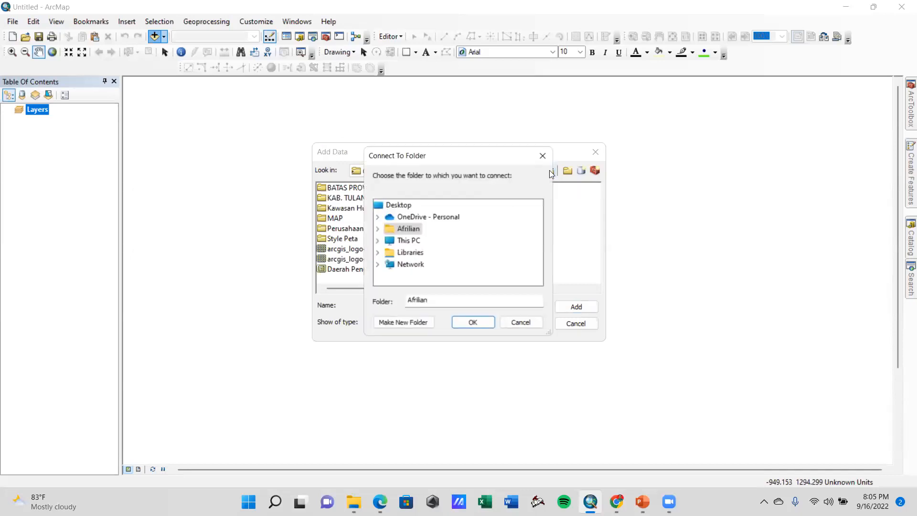
pyautogui.click(377, 229)
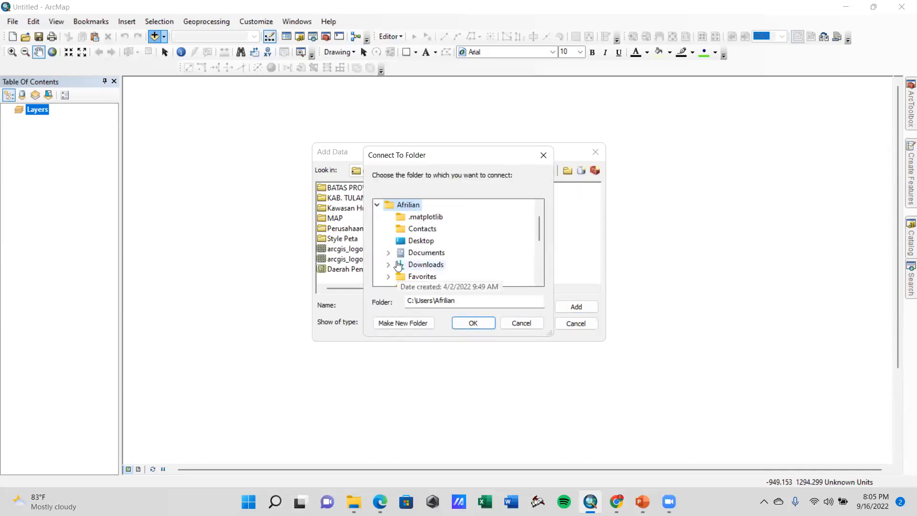
pyautogui.click(389, 253)
pyautogui.click(399, 214)
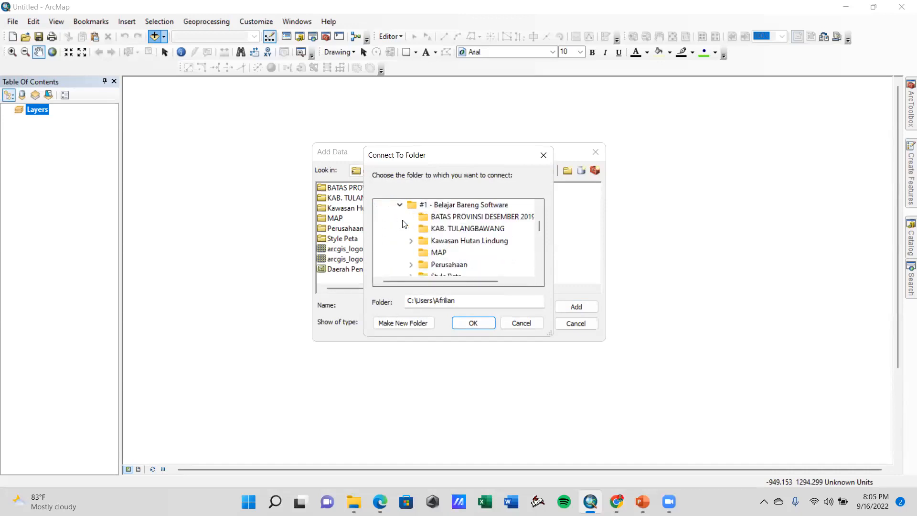
pyautogui.scroll(-1, 506, 244)
pyautogui.scroll(1, 494, 222)
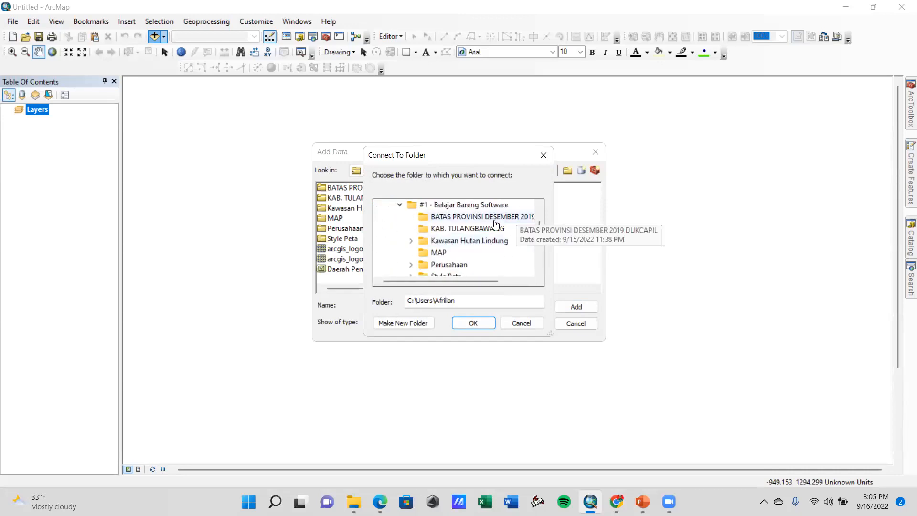
pyautogui.click(421, 268)
pyautogui.click(459, 229)
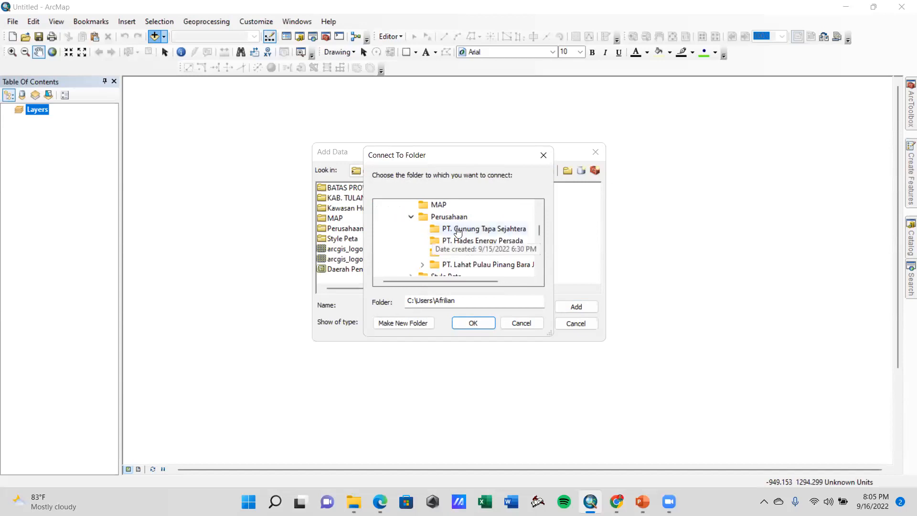
pyautogui.click(473, 324)
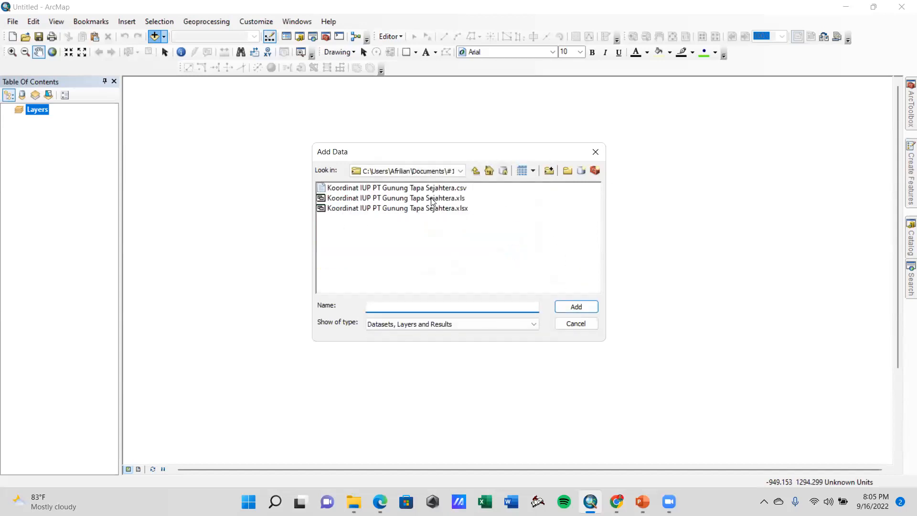
# Add the Koordinat$ sheet from Koordinat IUP PT Gunung Tapa Sejahtera.xls to the map
pyautogui.click(412, 199)
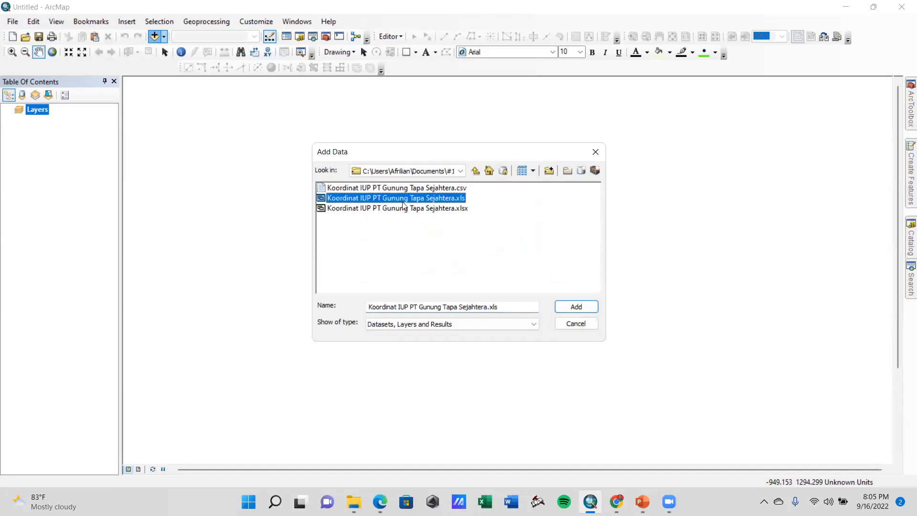
pyautogui.click(580, 306)
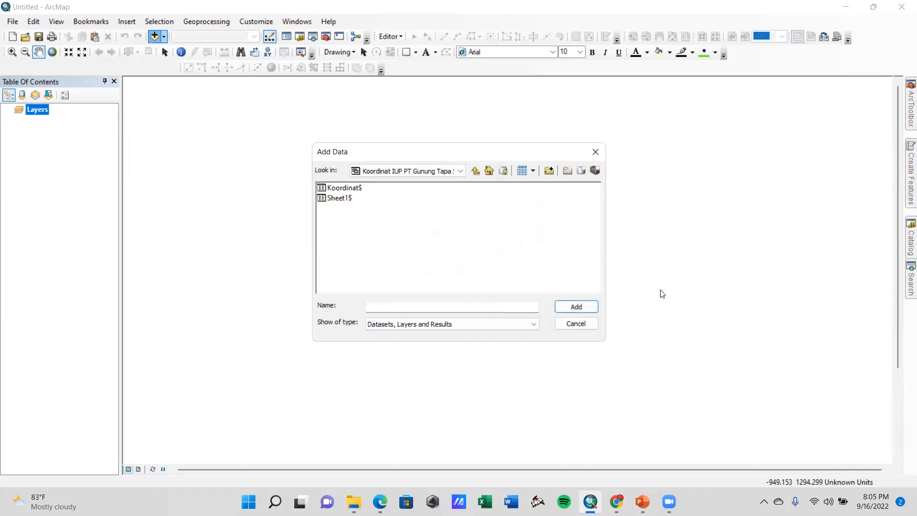
pyautogui.click(333, 190)
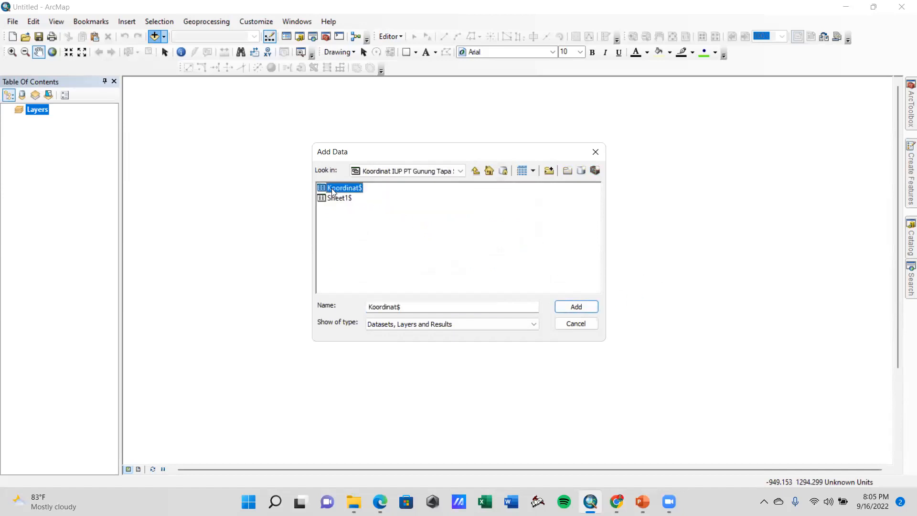
pyautogui.click(574, 308)
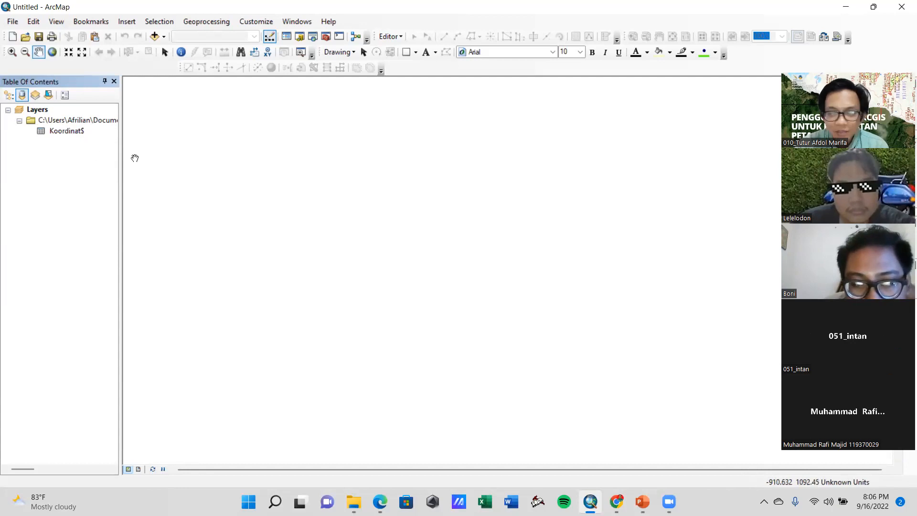
# Set up Display XY Data for the Koordinat$ table with Easting as X field, Northing as Y field and no Z field
pyautogui.rightClick(66, 134)
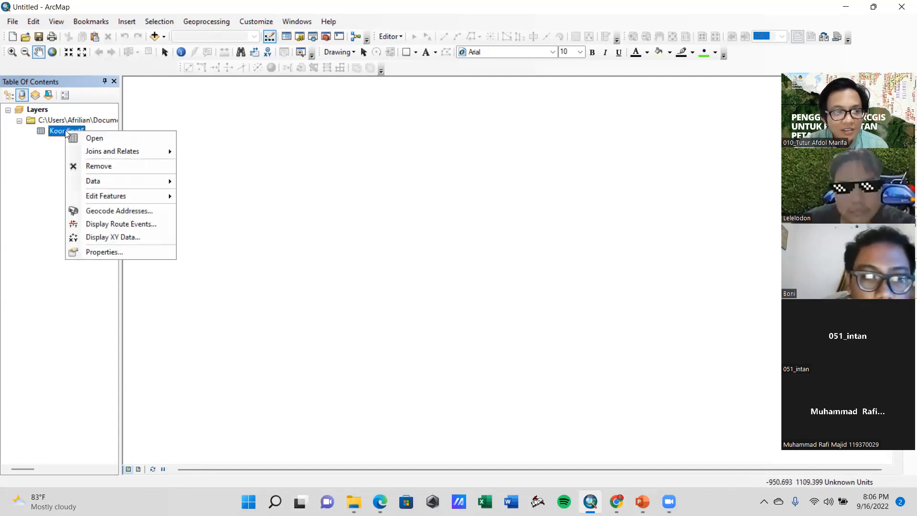
pyautogui.click(105, 236)
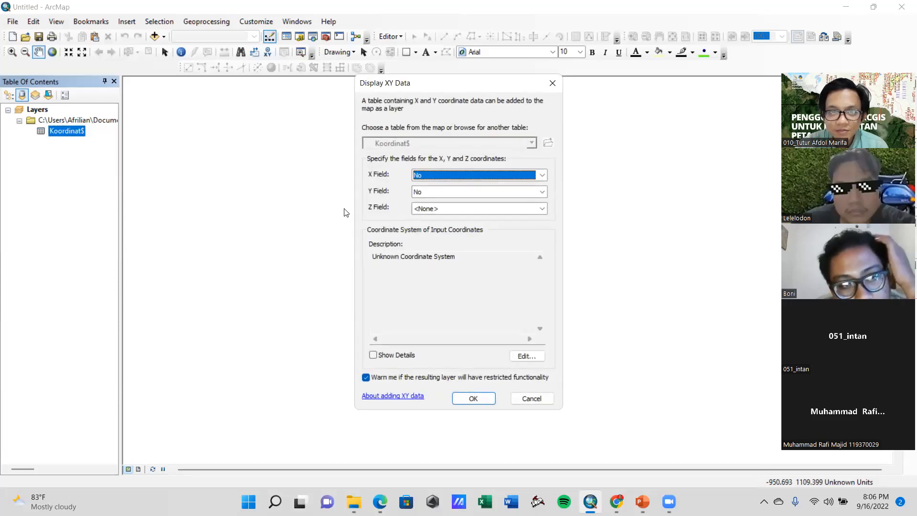
pyautogui.moveTo(407, 87); pyautogui.dragTo(404, 32)
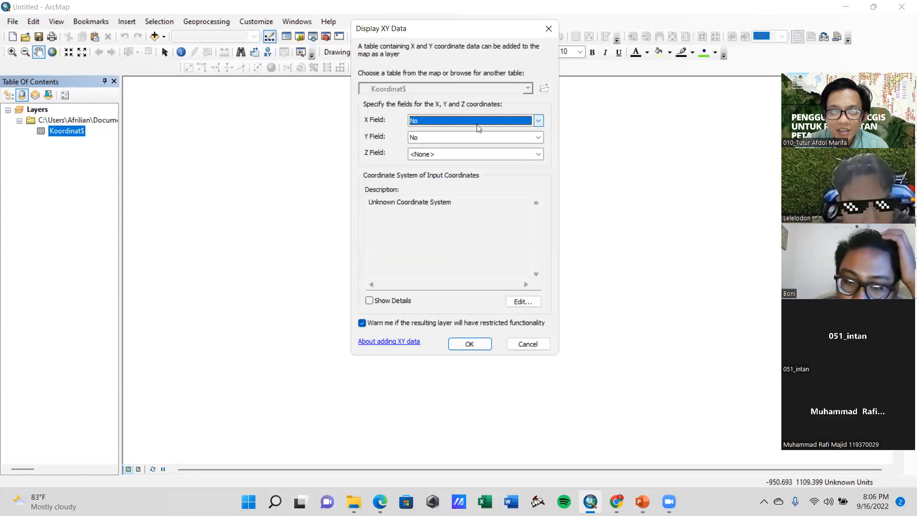
pyautogui.click(538, 121)
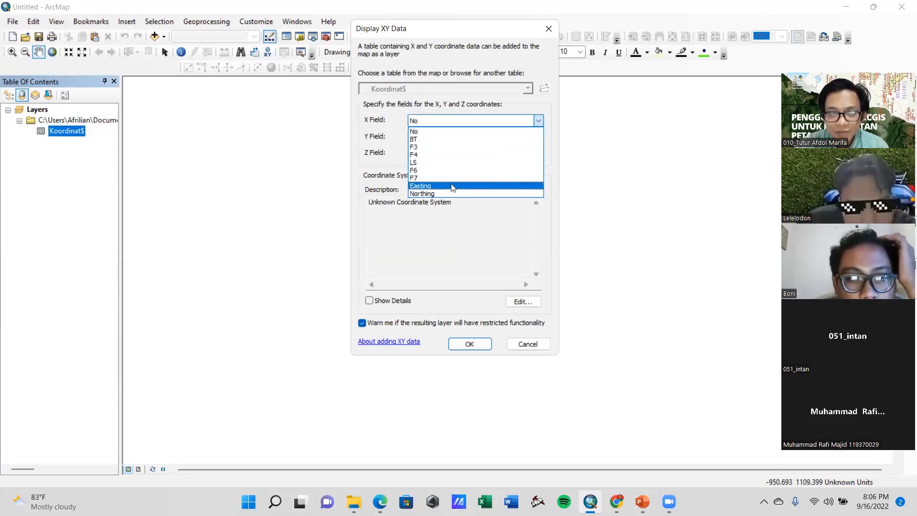
pyautogui.click(452, 187)
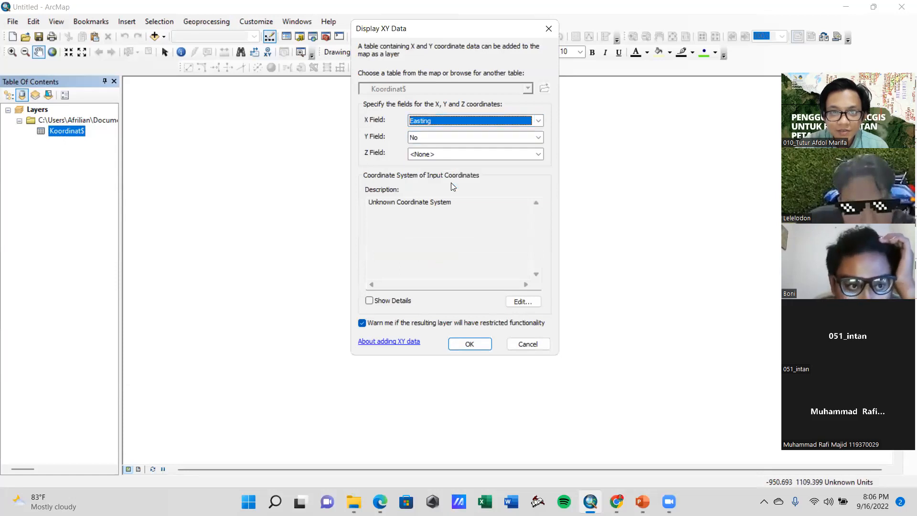
pyautogui.click(426, 138)
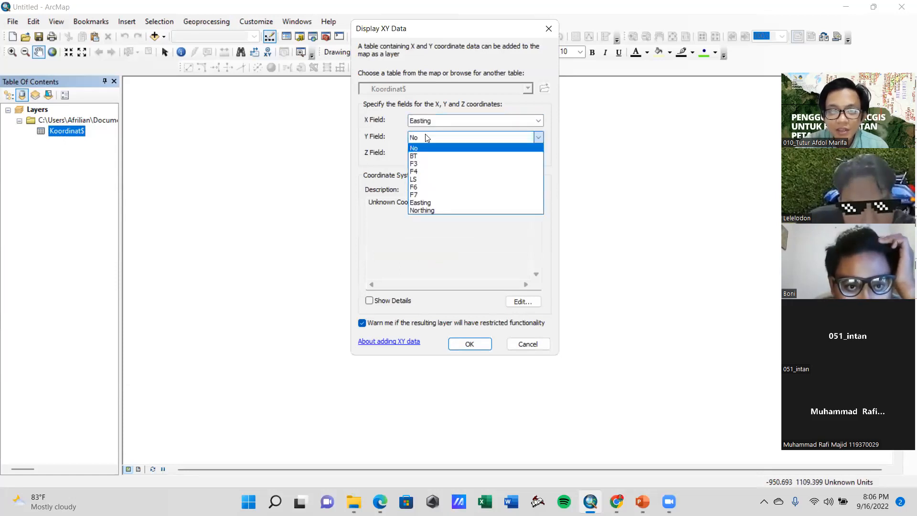
pyautogui.click(459, 210)
pyautogui.click(540, 154)
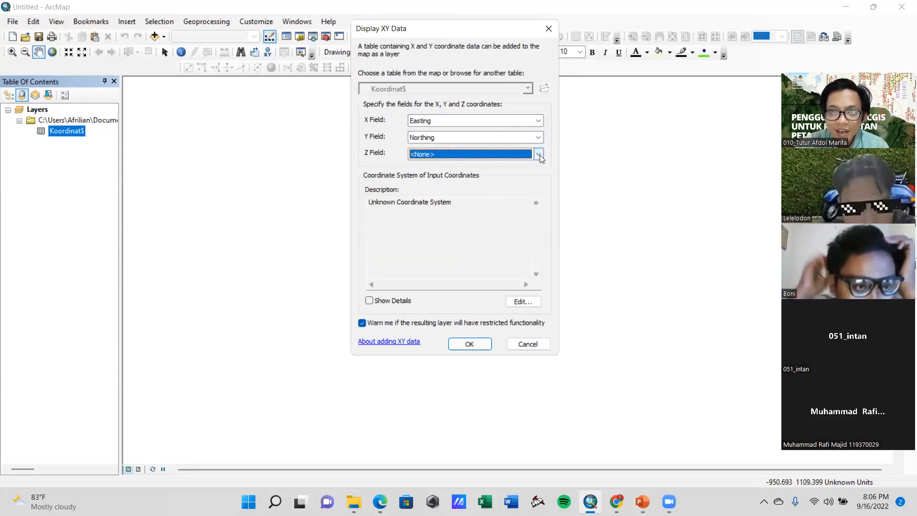
pyautogui.click(543, 155)
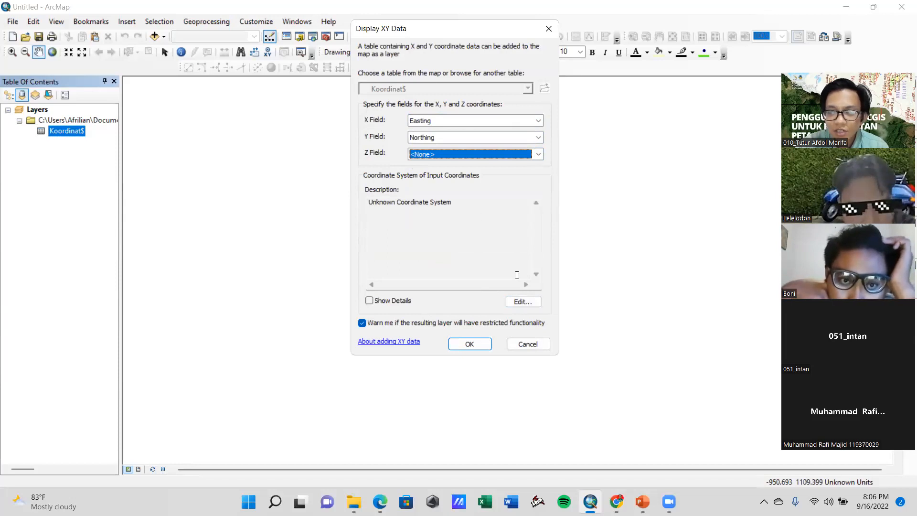
# Set the coordinate system of the XY input coordinates to the projected WGS 1984 UTM Zone 48S
pyautogui.click(524, 303)
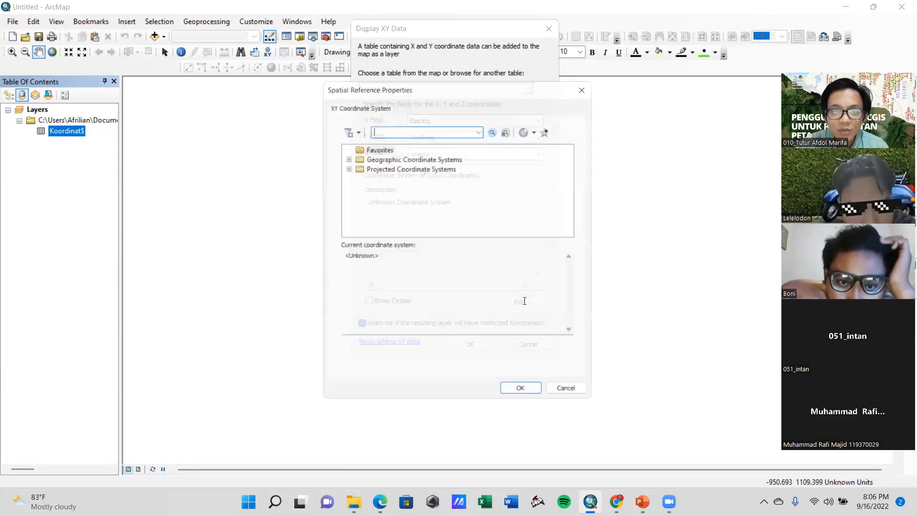
pyautogui.click(344, 167)
pyautogui.scroll(-2, 396, 187)
pyautogui.click(355, 208)
pyautogui.scroll(-2, 364, 206)
pyautogui.scroll(-1, 380, 205)
pyautogui.click(367, 207)
pyautogui.scroll(-1, 420, 205)
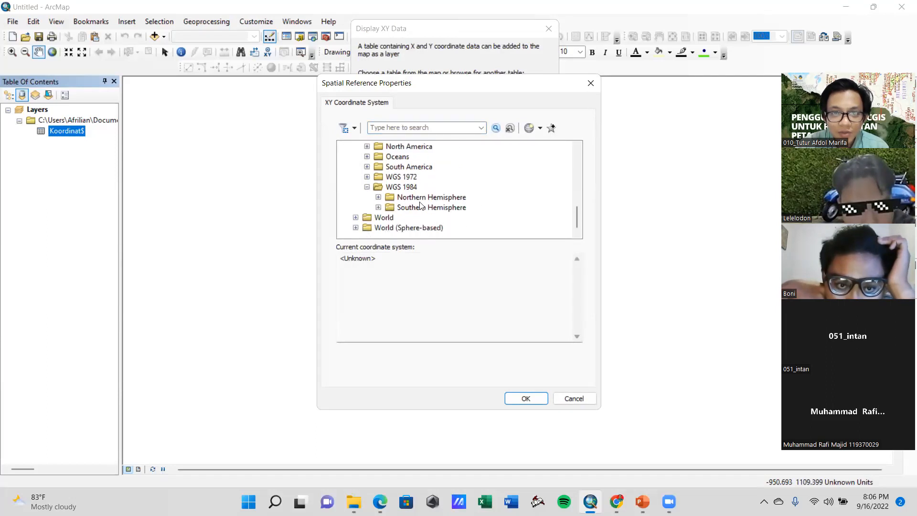
pyautogui.click(379, 208)
pyautogui.scroll(-3, 478, 184)
pyautogui.scroll(-7, 499, 178)
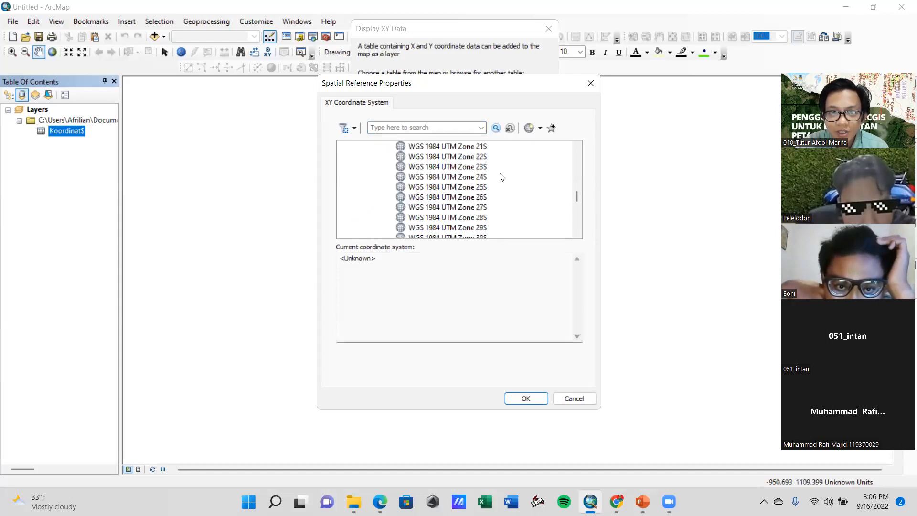
pyautogui.scroll(-4, 503, 175)
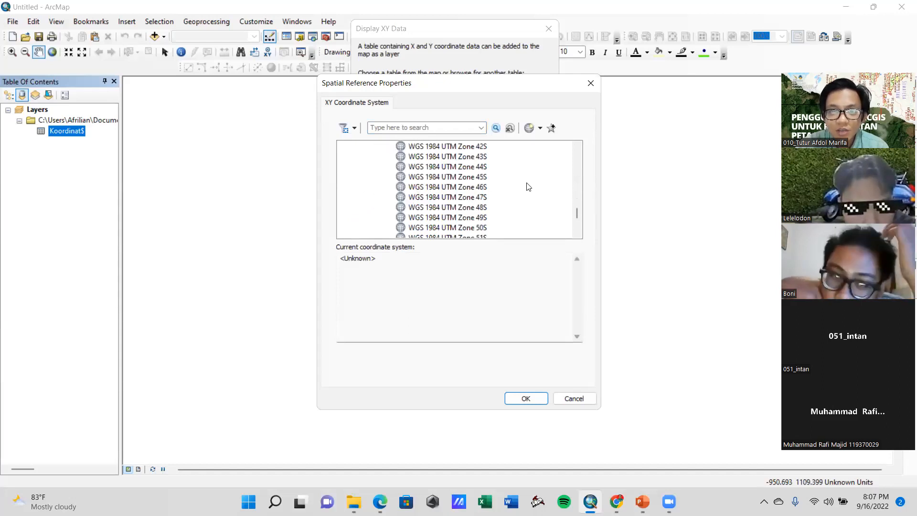
pyautogui.click(474, 208)
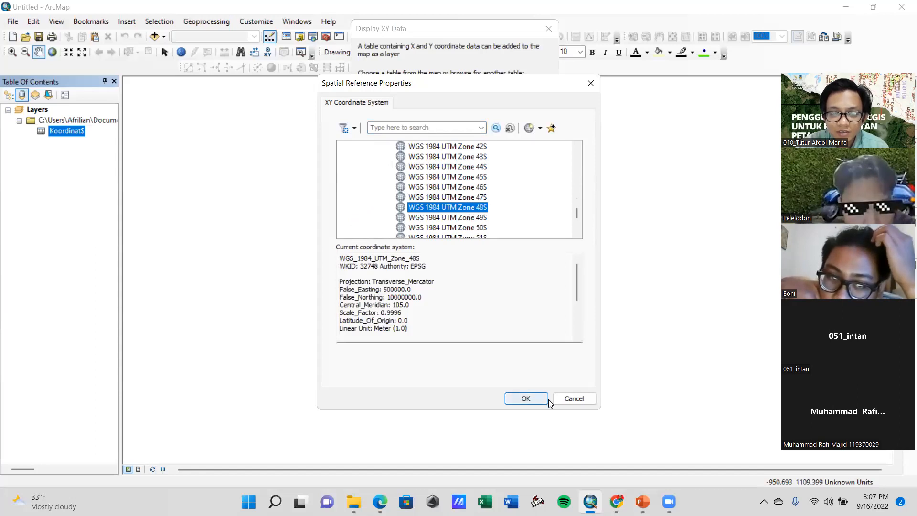
pyautogui.click(526, 400)
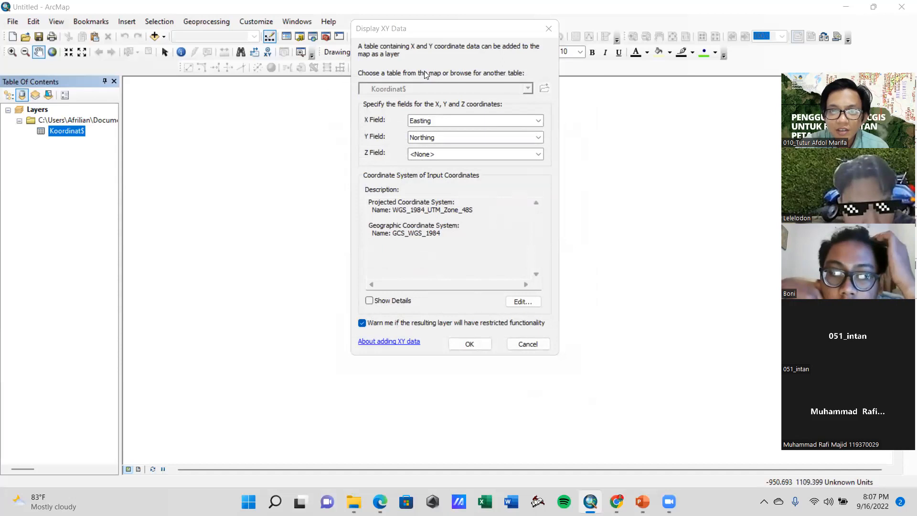
# Plot the Koordinat$ table as an XY event layer, accepting that it has no Object-ID field
pyautogui.moveTo(429, 35); pyautogui.dragTo(449, 58)
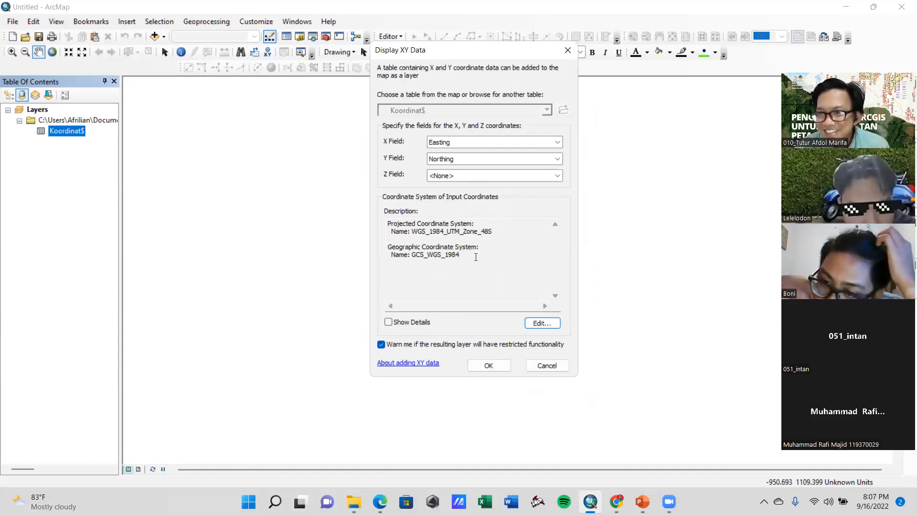
pyautogui.click(208, 434)
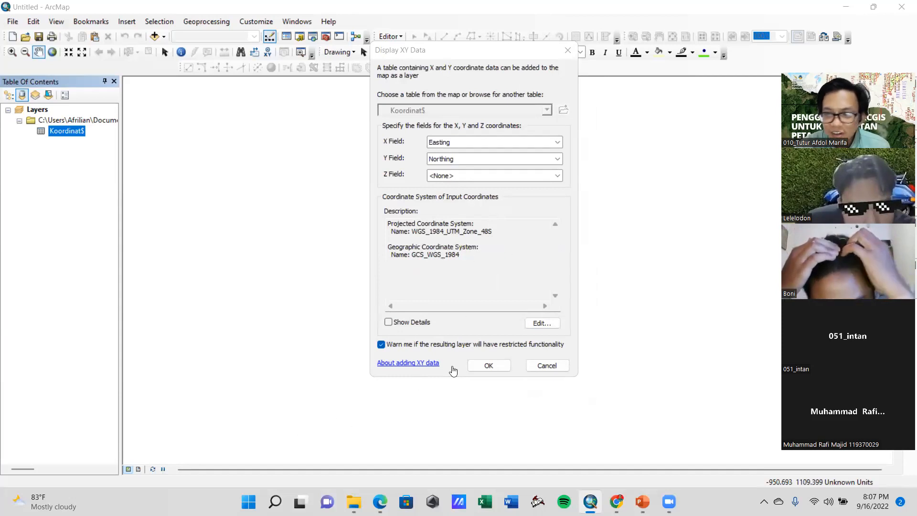
pyautogui.click(492, 366)
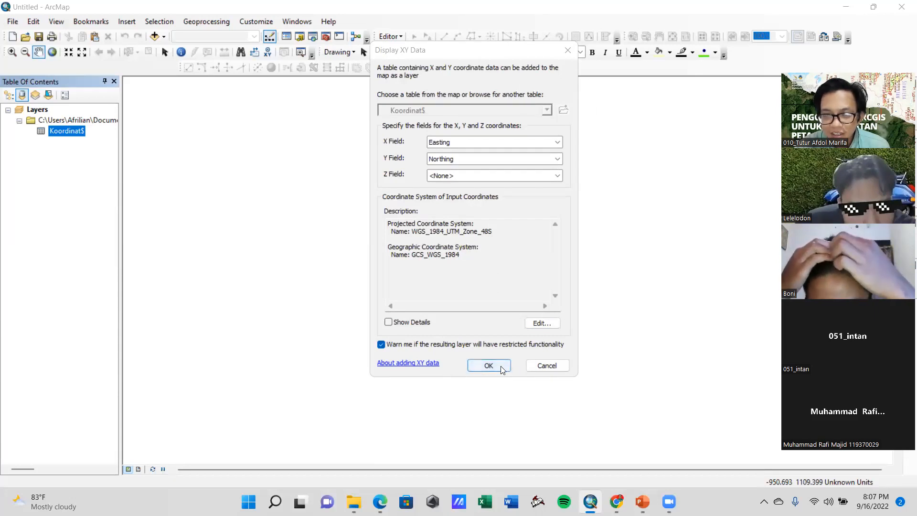
pyautogui.click(506, 314)
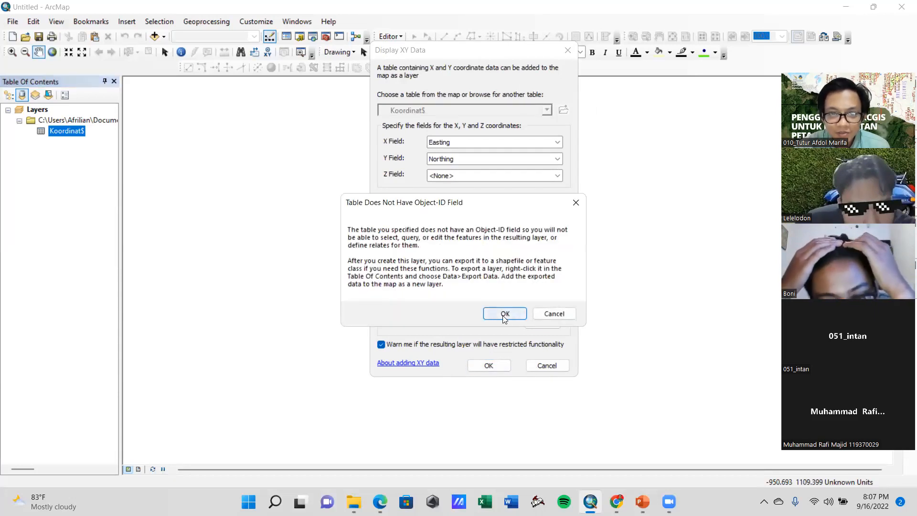
pyautogui.moveTo(512, 246); pyautogui.dragTo(463, 232)
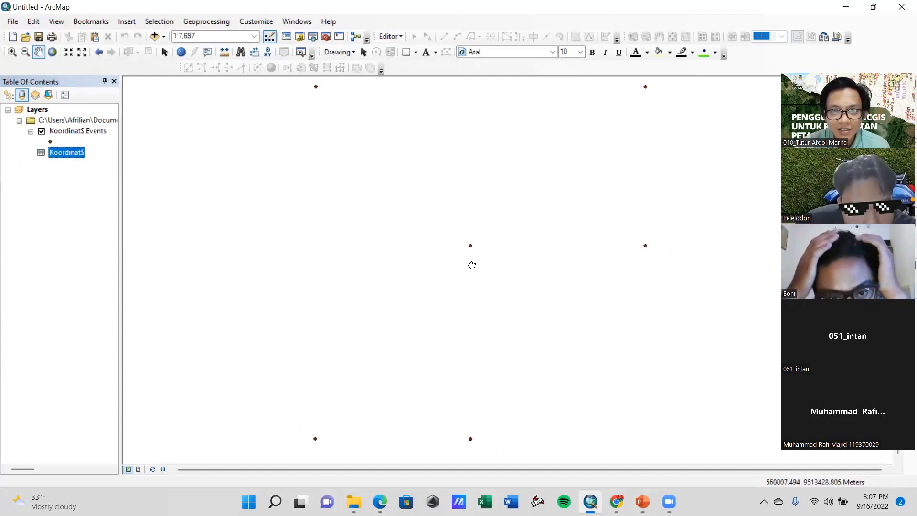
pyautogui.scroll(2, 471, 264)
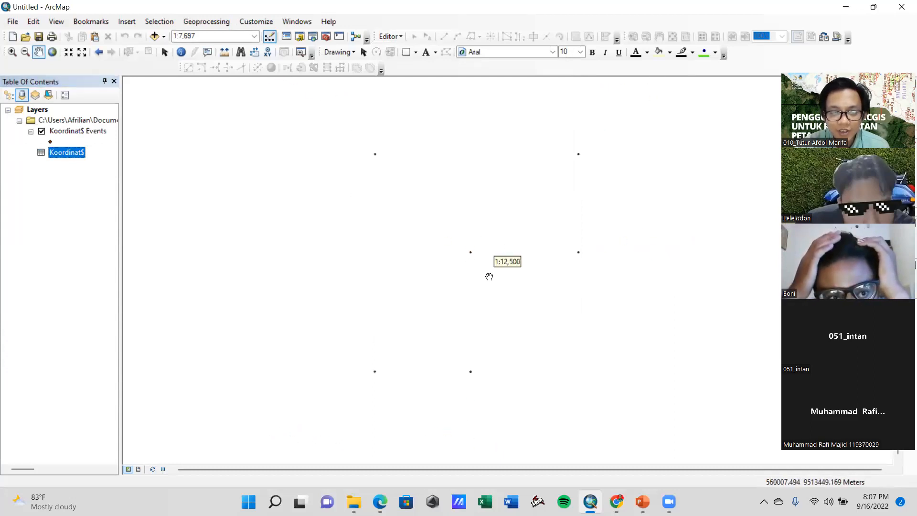
pyautogui.moveTo(464, 289); pyautogui.dragTo(391, 268)
pyautogui.moveTo(534, 321); pyautogui.dragTo(548, 364)
pyautogui.moveTo(478, 320); pyautogui.dragTo(429, 312)
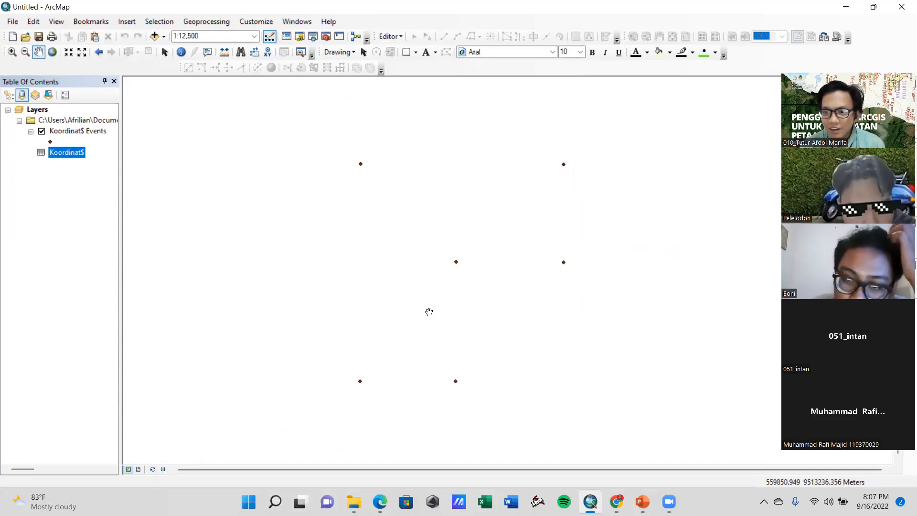
pyautogui.moveTo(428, 319); pyautogui.dragTo(481, 268)
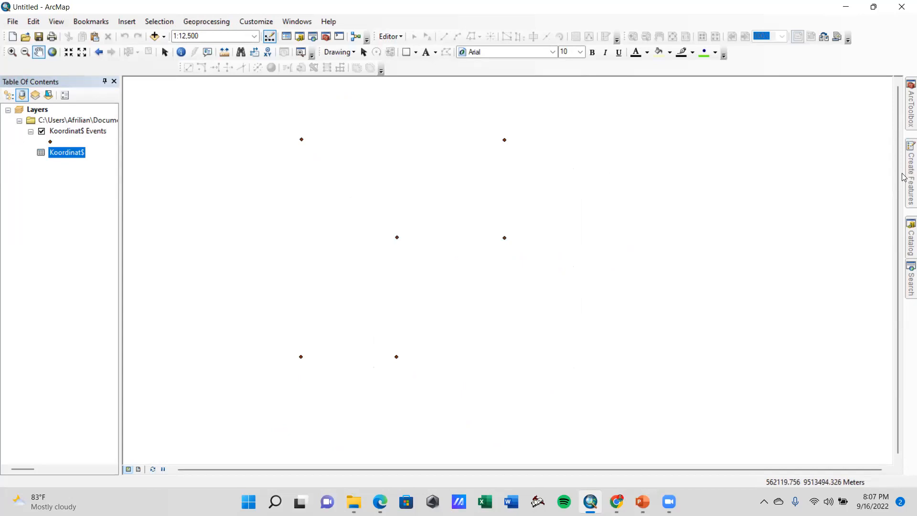
# Set up a new Polygon shapefile named WIUP PT GUNUNGTAPA SEJAHTERA in the connected #1 - Belajar Bareng Software folder
pyautogui.moveTo(904, 243)
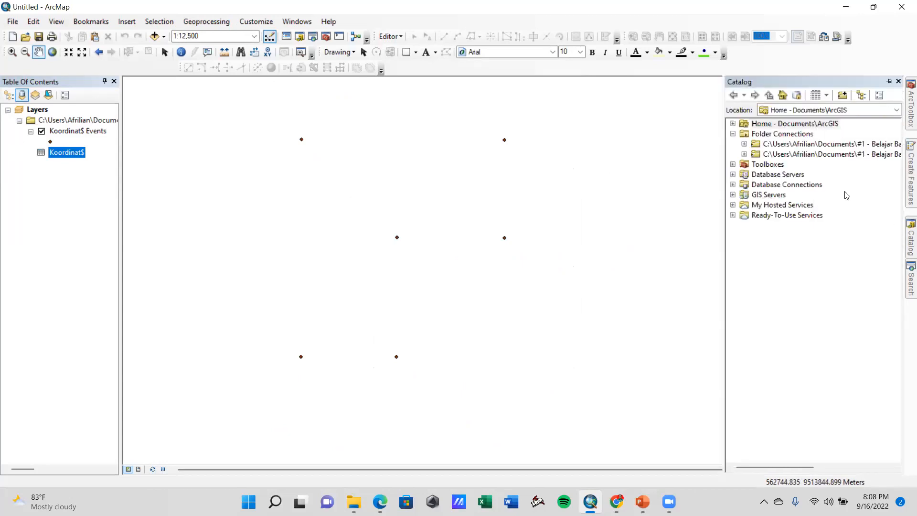
pyautogui.click(744, 145)
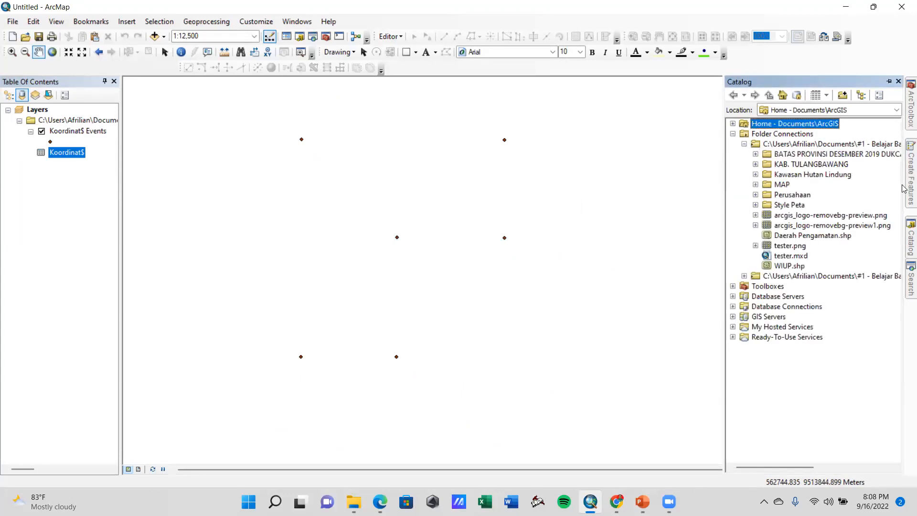
pyautogui.click(785, 144)
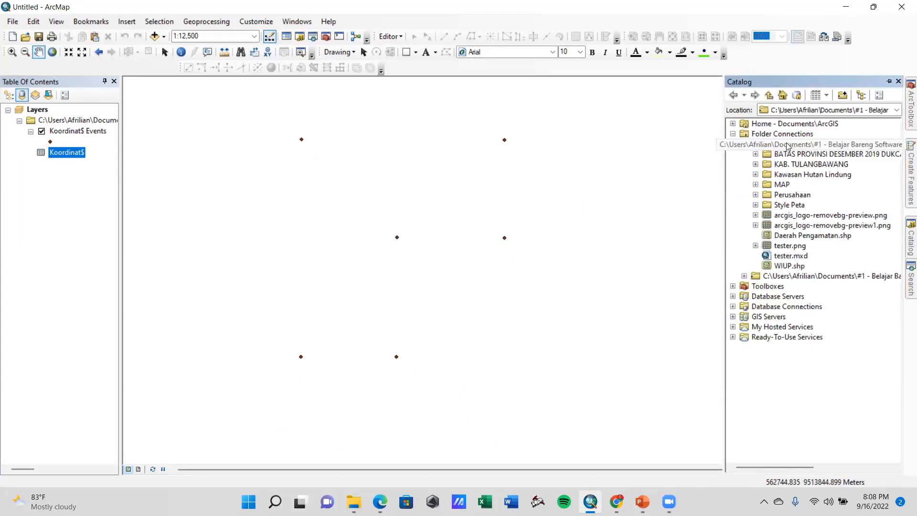
pyautogui.rightClick(850, 145)
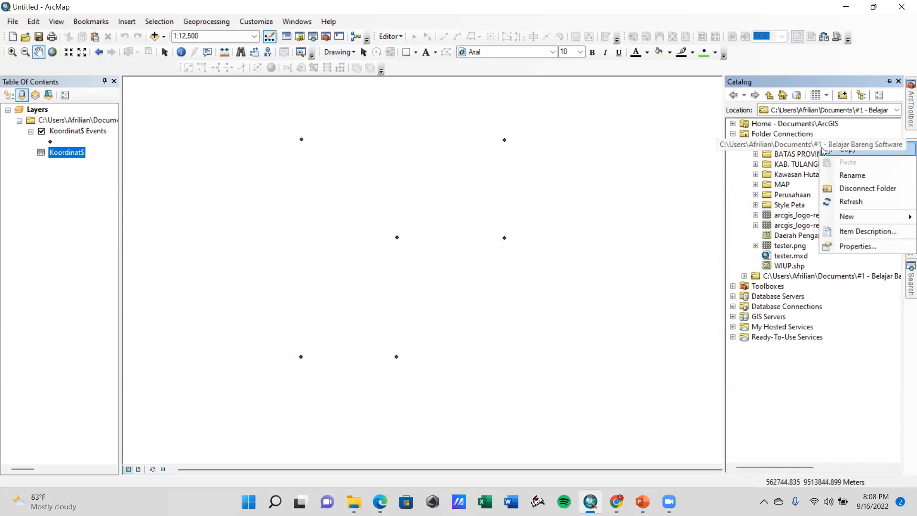
pyautogui.moveTo(859, 215)
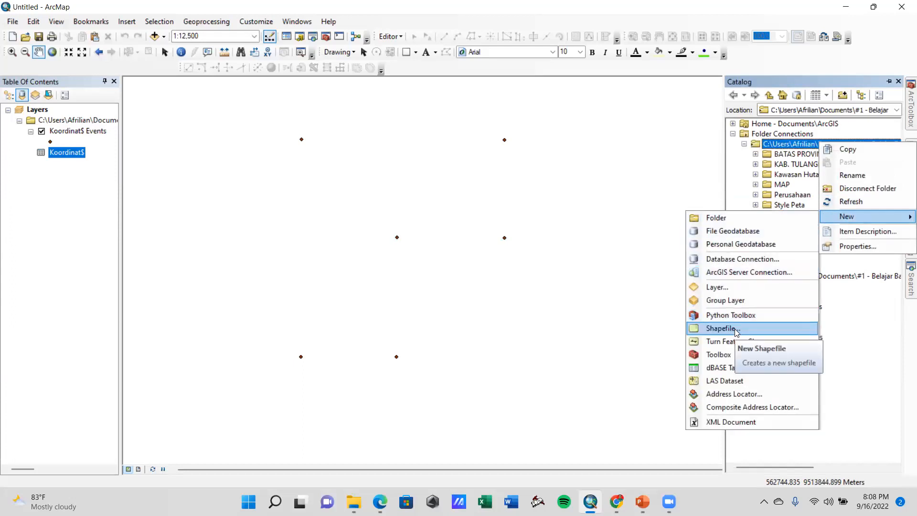
pyautogui.click(720, 328)
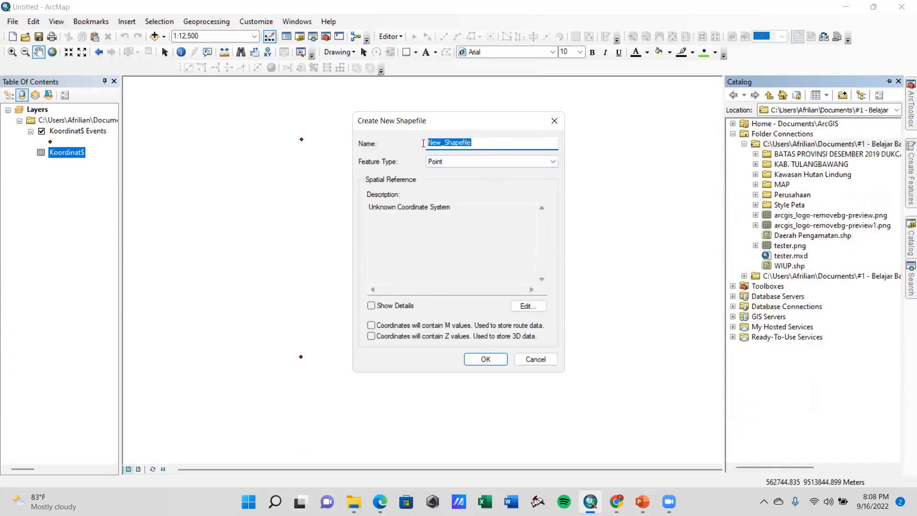
pyautogui.write('WIUP P')
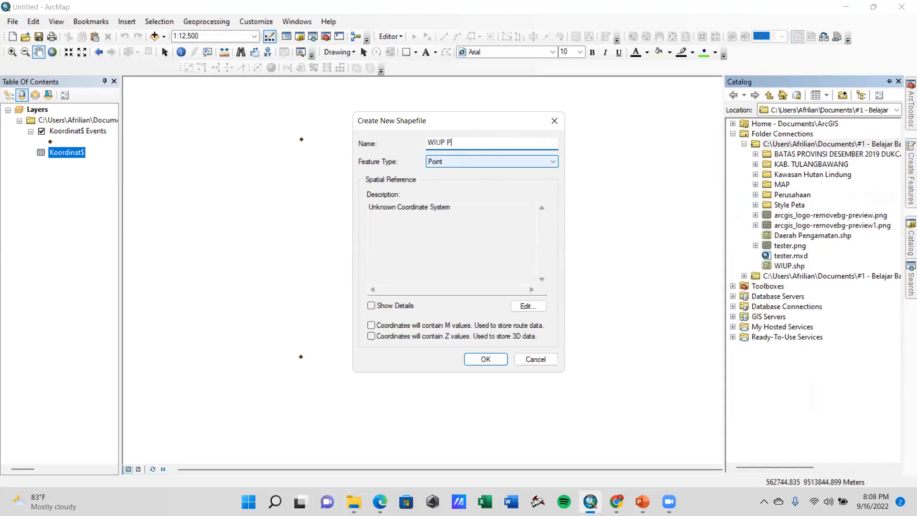
pyautogui.write('T GUNUNGTAPA SEJAHTERA')
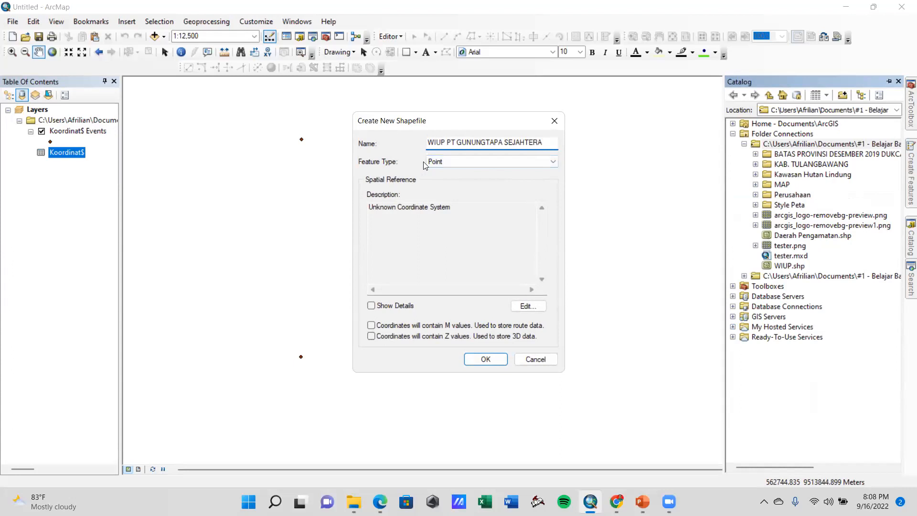
pyautogui.click(439, 162)
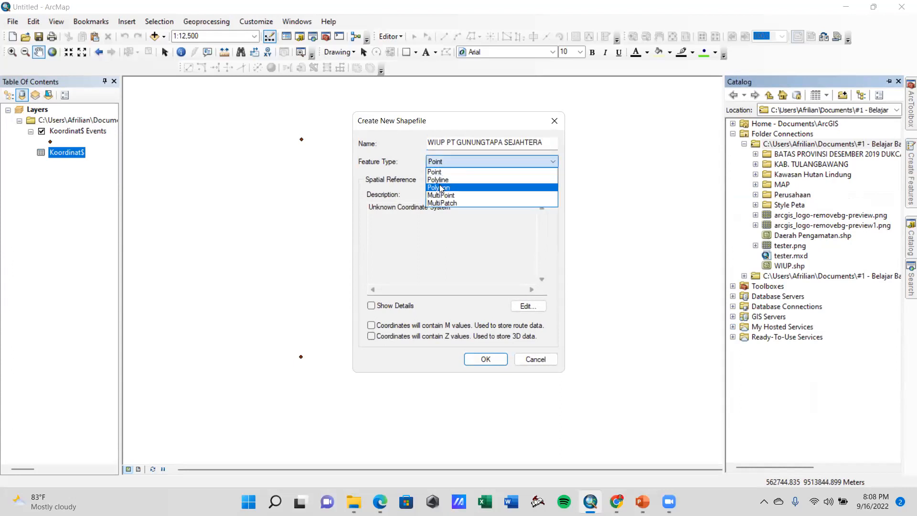
pyautogui.click(437, 182)
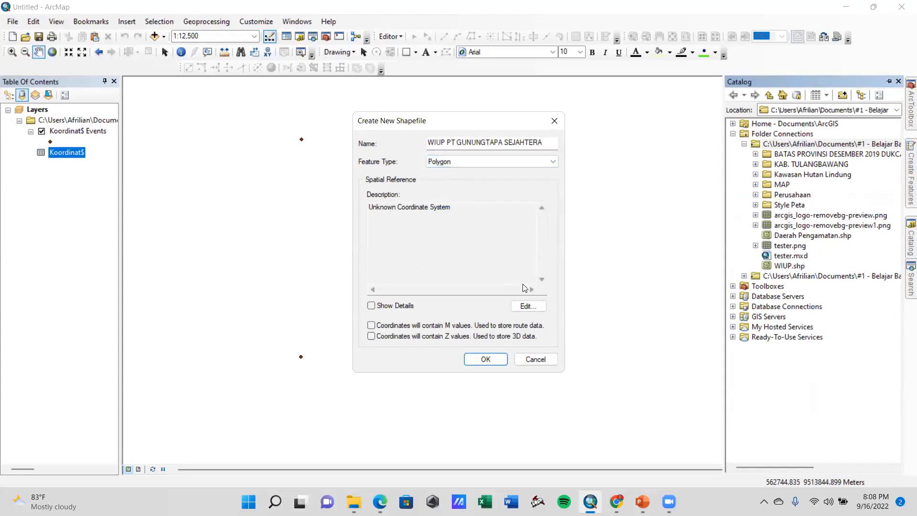
# Set the new shapefile's spatial reference to the projected coordinate system WGS 1984 UTM Zone 48S
pyautogui.click(526, 306)
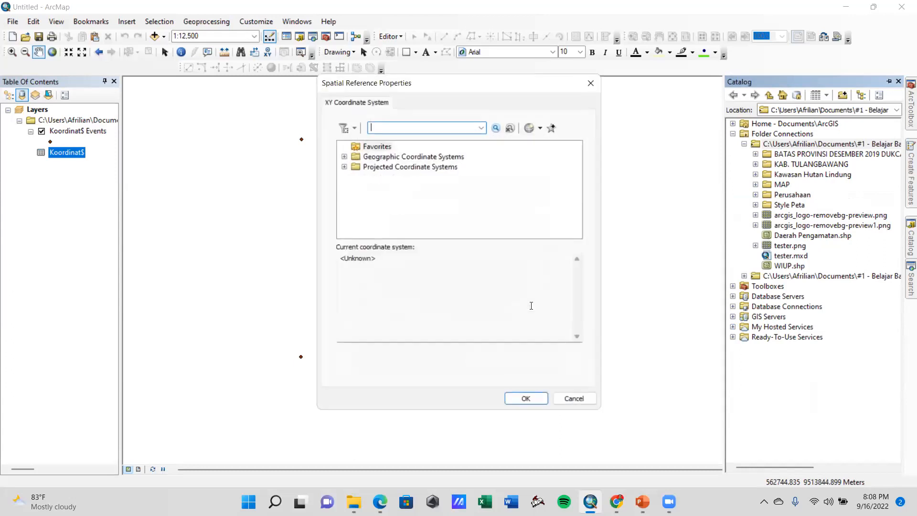
pyautogui.click(344, 167)
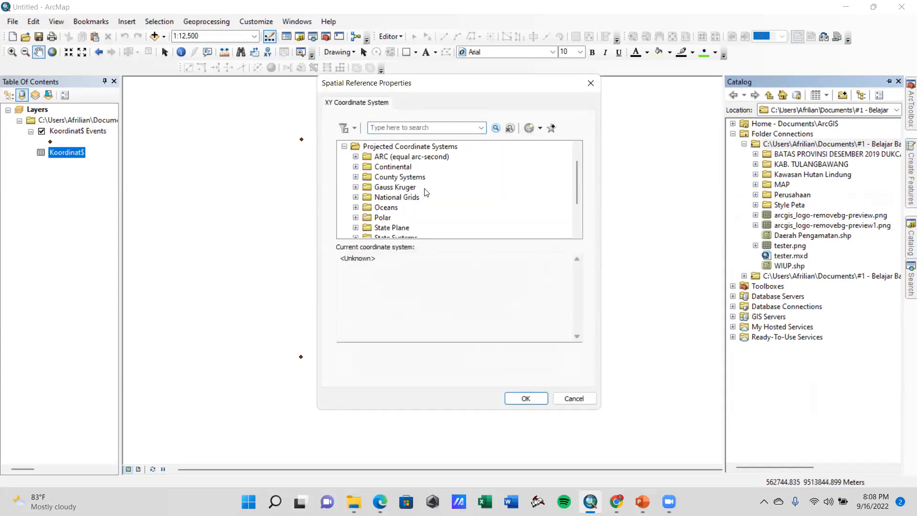
pyautogui.scroll(-1, 422, 192)
pyautogui.scroll(-1, 423, 192)
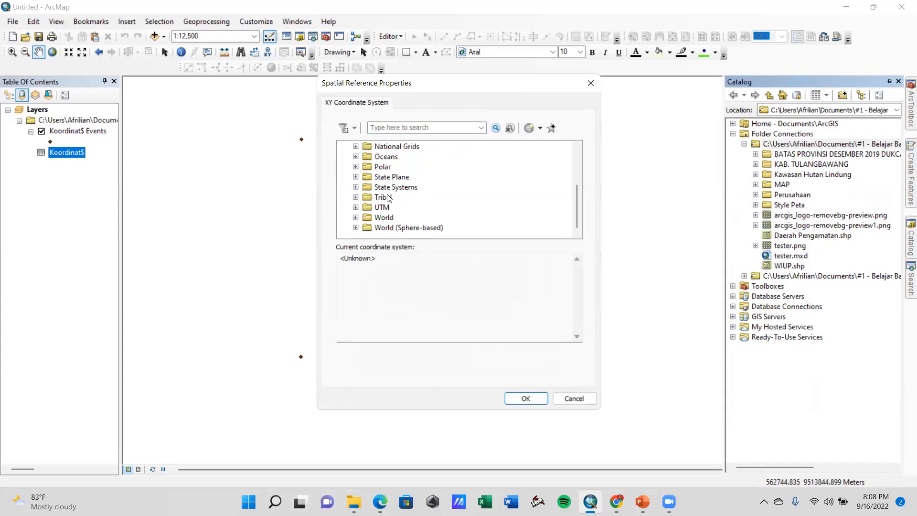
pyautogui.click(356, 208)
pyautogui.scroll(-1, 363, 207)
pyautogui.scroll(-2, 363, 207)
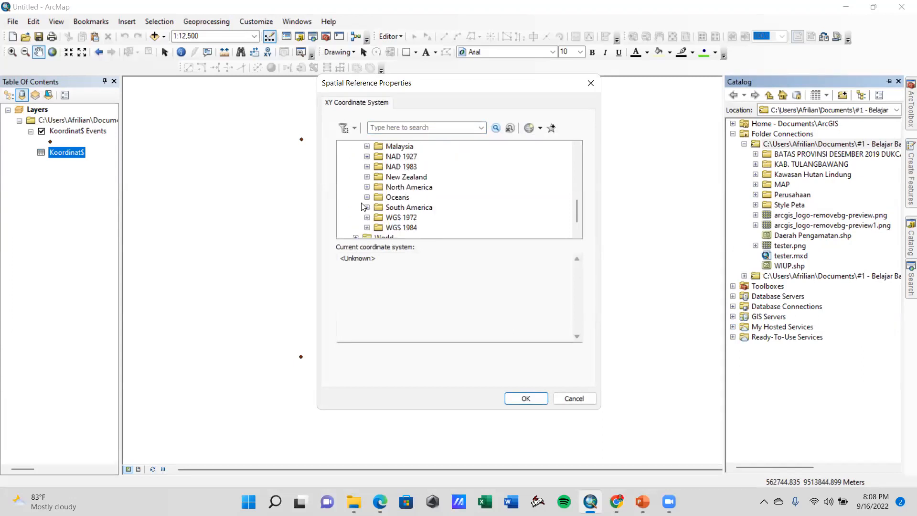
pyautogui.click(366, 207)
pyautogui.scroll(-1, 385, 196)
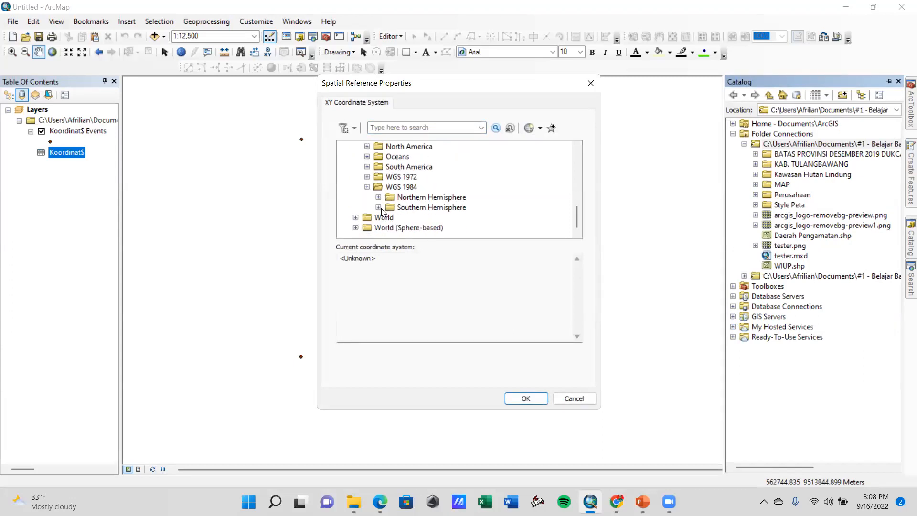
pyautogui.click(379, 208)
pyautogui.scroll(-6, 388, 196)
pyautogui.scroll(-8, 389, 199)
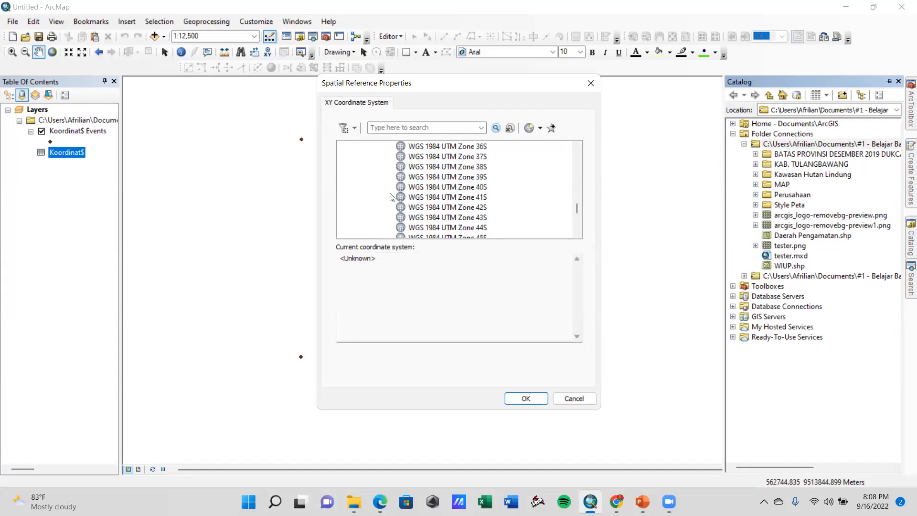
pyautogui.click(447, 208)
pyautogui.click(526, 398)
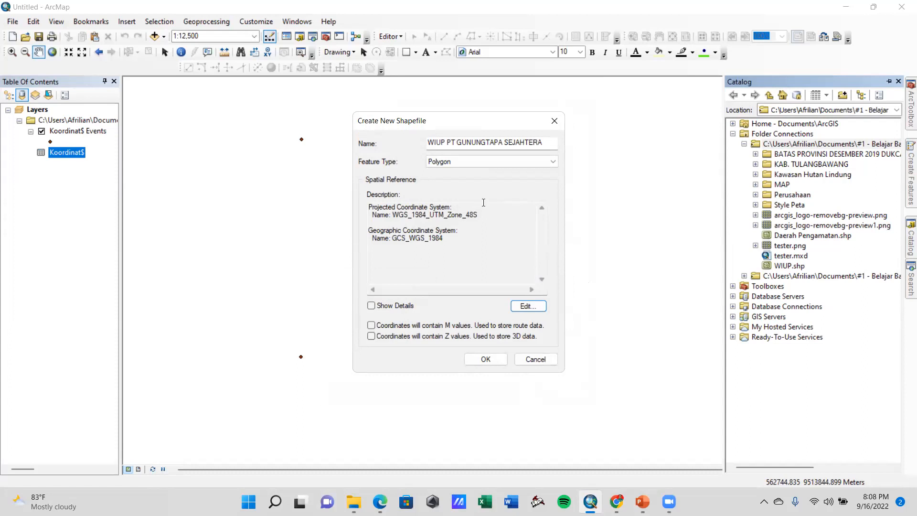
# Create the configured WIUP PT GUNUNGTAPA SEJAHTERA shapefile
pyautogui.click(461, 434)
pyautogui.moveTo(444, 125); pyautogui.dragTo(556, 124)
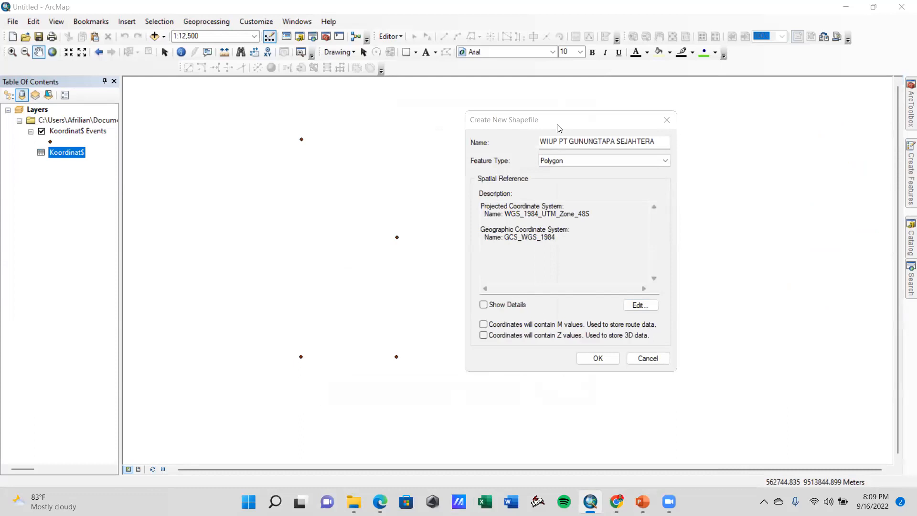
pyautogui.click(515, 121)
pyautogui.moveTo(516, 122); pyautogui.dragTo(485, 125)
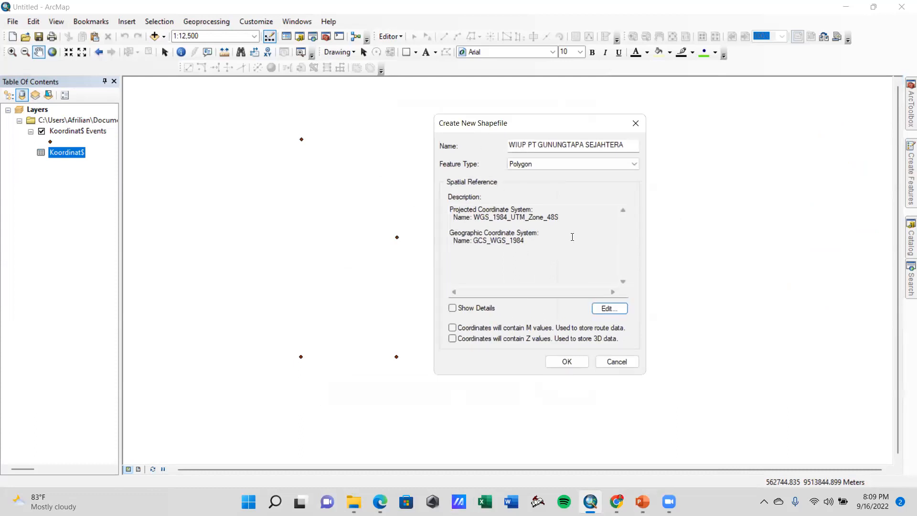
pyautogui.click(575, 362)
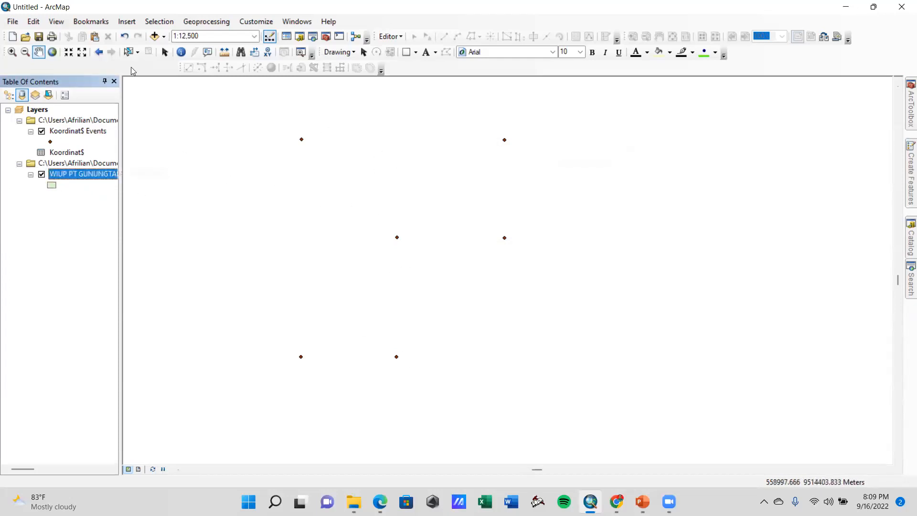
# Start an edit session on the WIUP PT GUNUNGTAPA SEJAHTERA shapefile layer
pyautogui.click(390, 37)
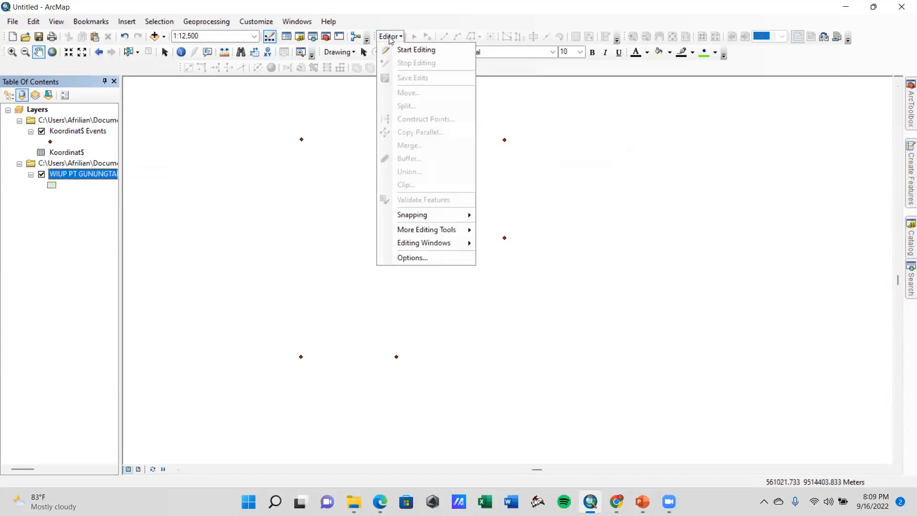
pyautogui.click(397, 49)
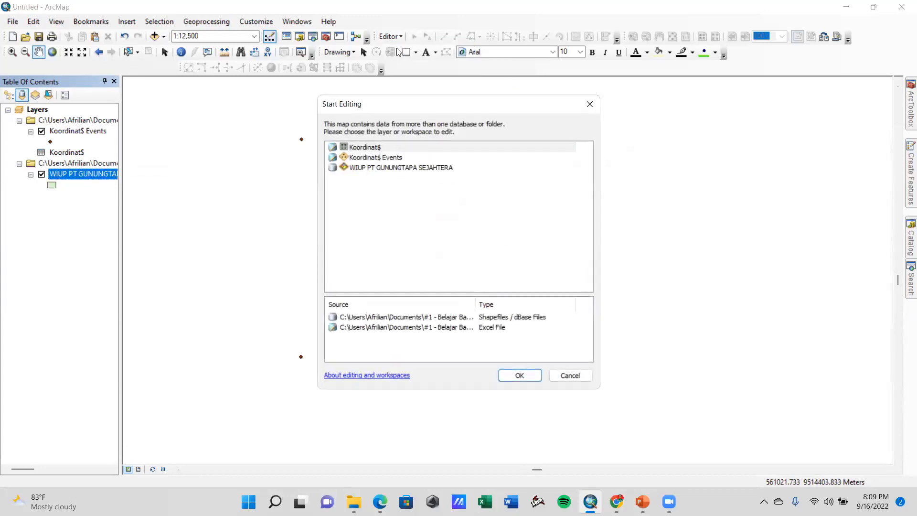
pyautogui.click(367, 171)
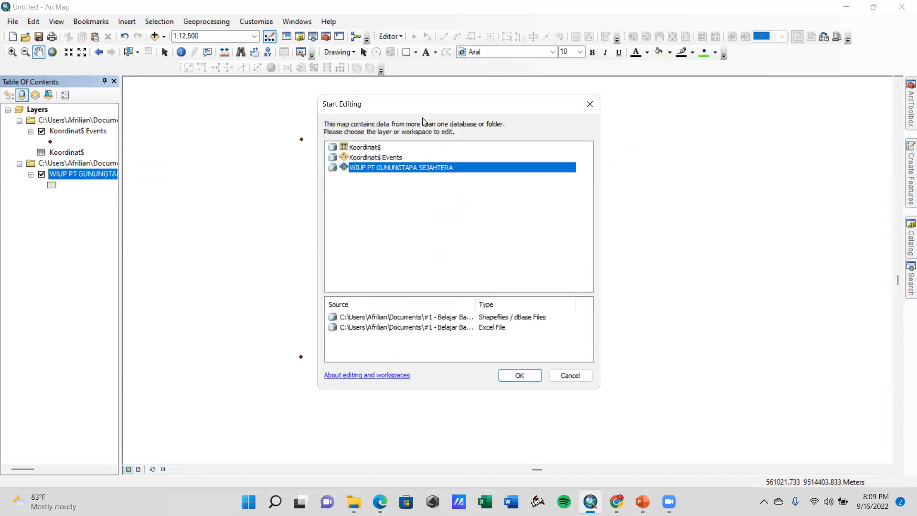
pyautogui.moveTo(409, 106); pyautogui.dragTo(471, 88)
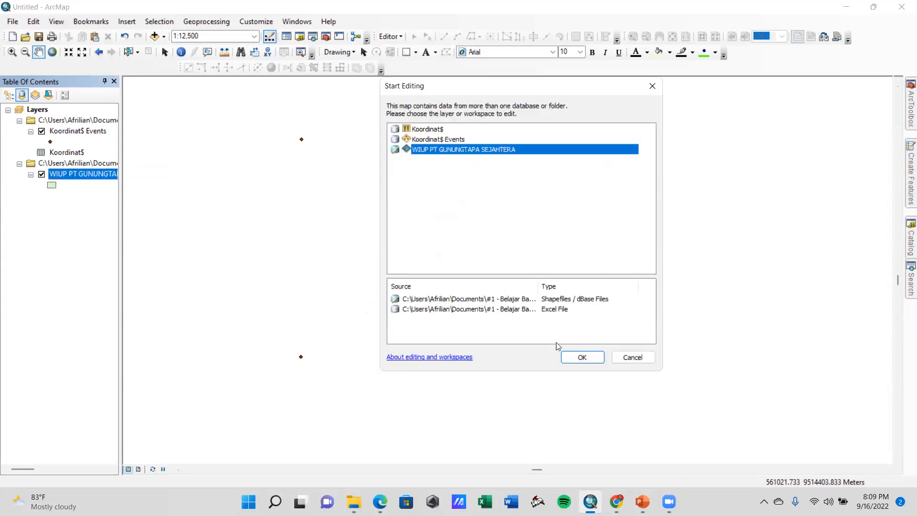
pyautogui.click(590, 359)
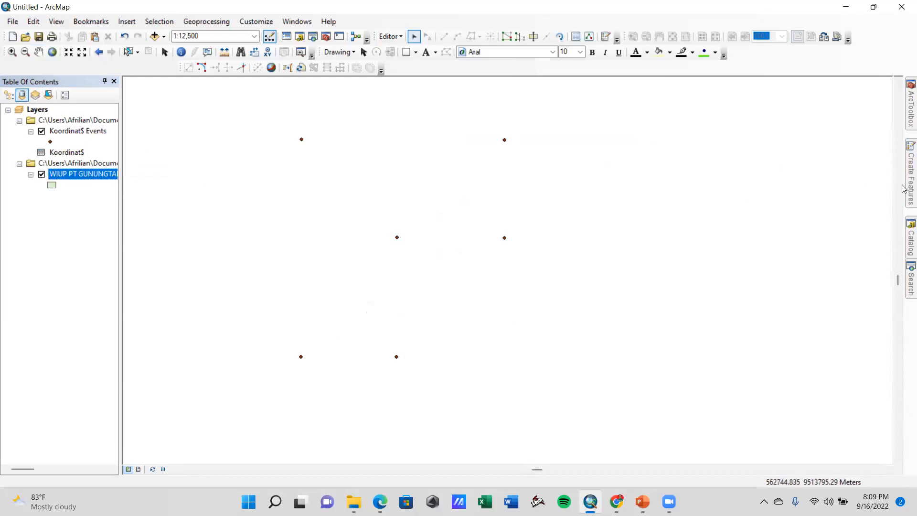
# Choose the WIUP PT GUNUNGTAPA SEJAHTERA feature template with the Polygon construction tool
pyautogui.moveTo(904, 188)
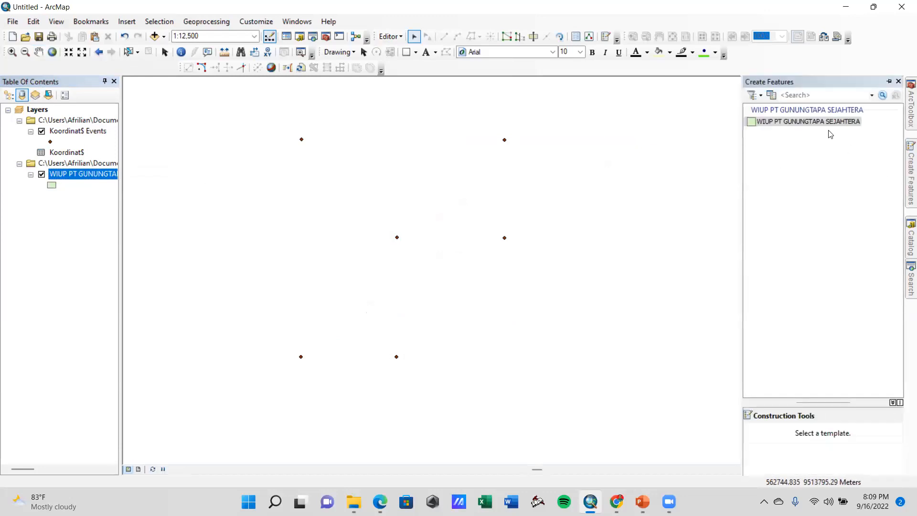
pyautogui.click(777, 122)
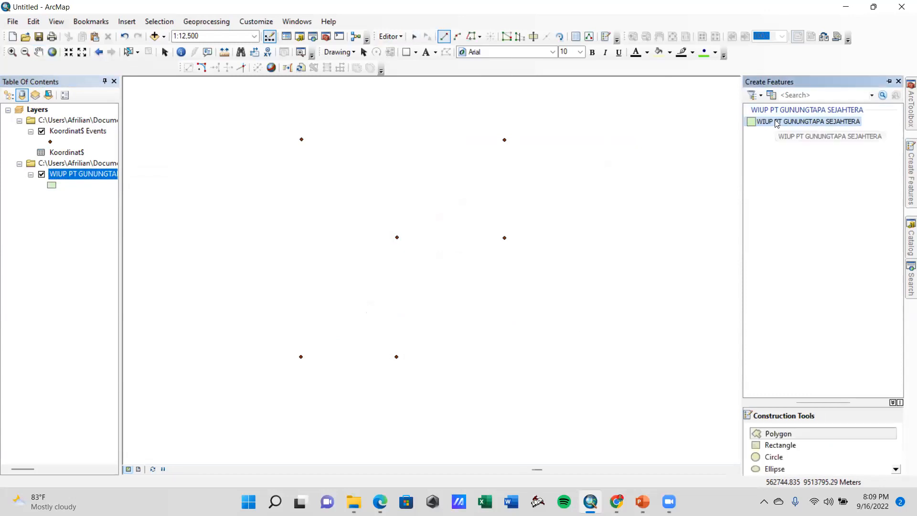
pyautogui.click(779, 435)
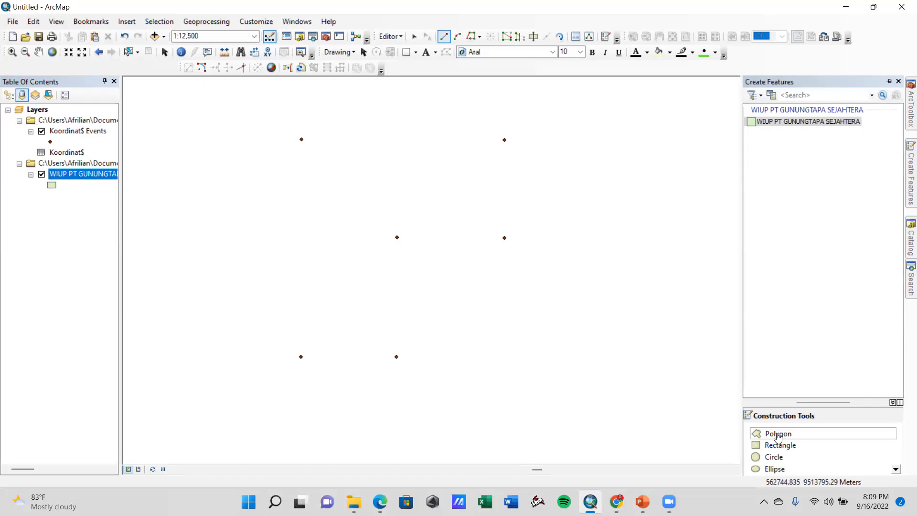
pyautogui.click(777, 436)
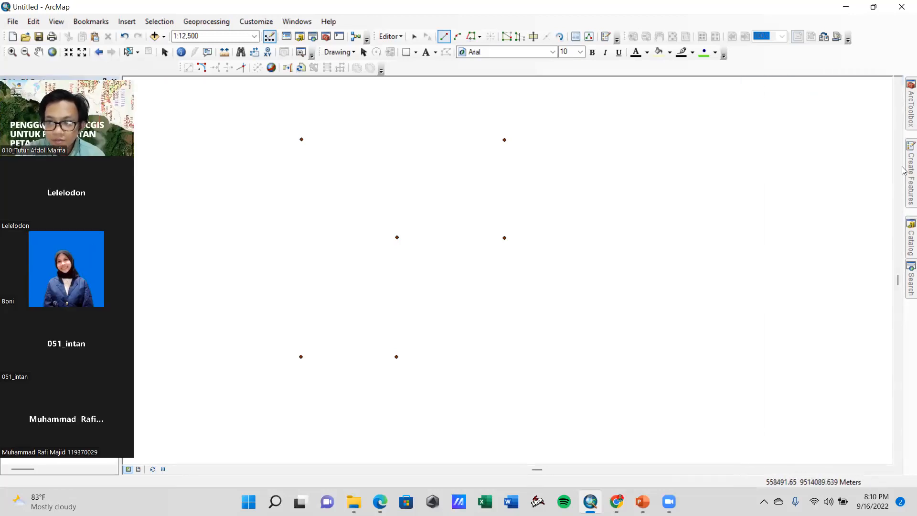
pyautogui.moveTo(911, 173)
pyautogui.click(780, 123)
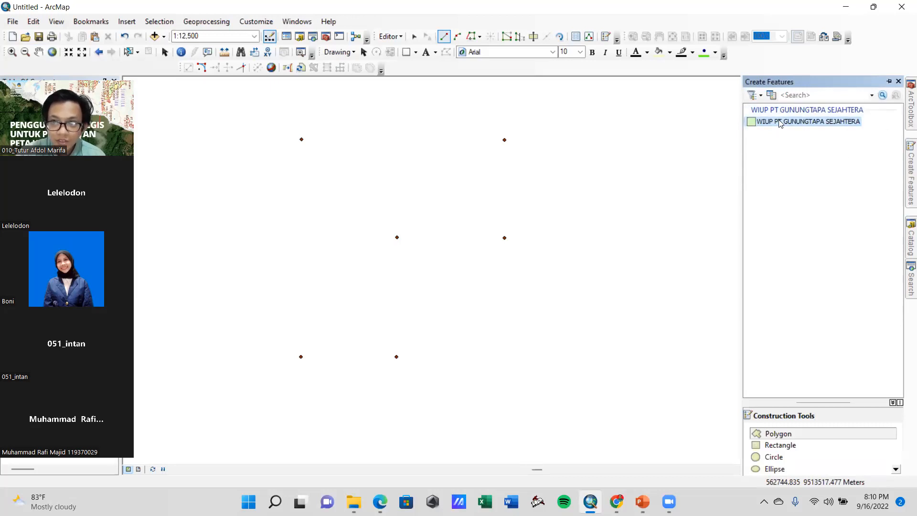
pyautogui.click(804, 434)
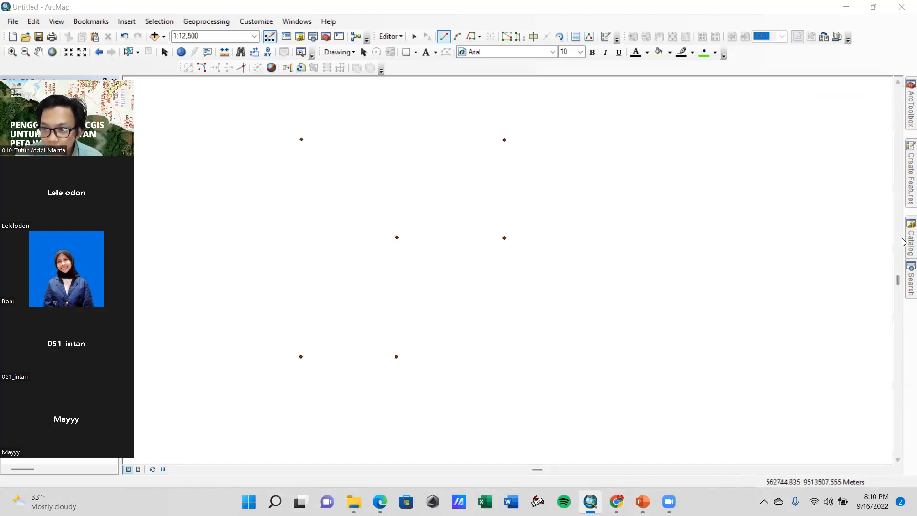
pyautogui.moveTo(904, 244)
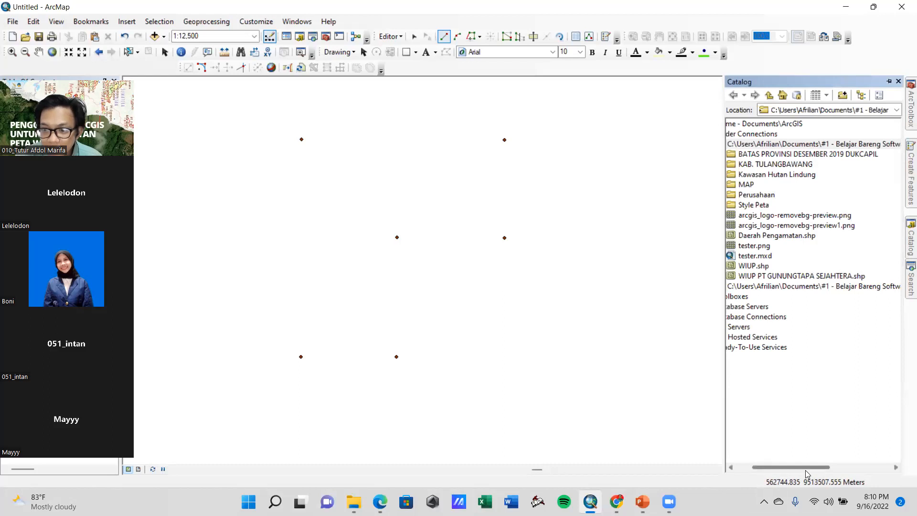
pyautogui.click(781, 145)
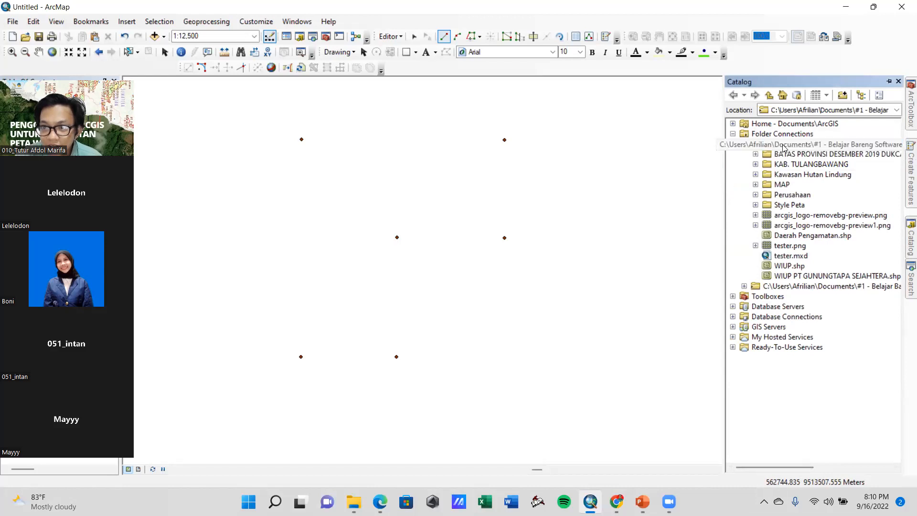
pyautogui.rightClick(786, 145)
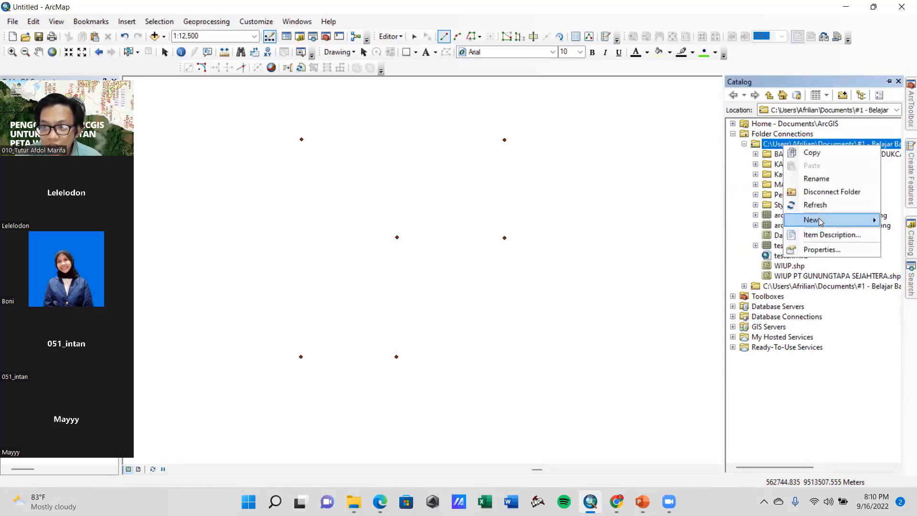
pyautogui.moveTo(810, 221)
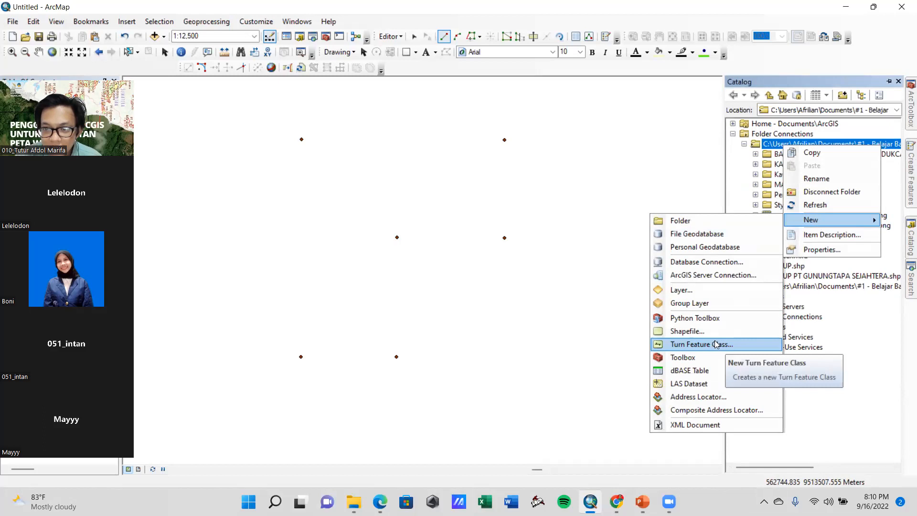
pyautogui.click(698, 333)
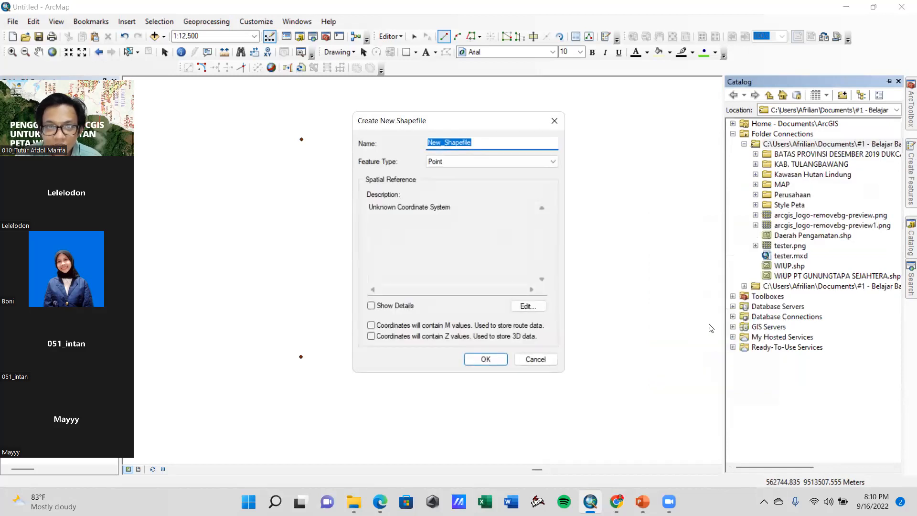
pyautogui.click(447, 142)
pyautogui.moveTo(490, 141); pyautogui.dragTo(377, 147)
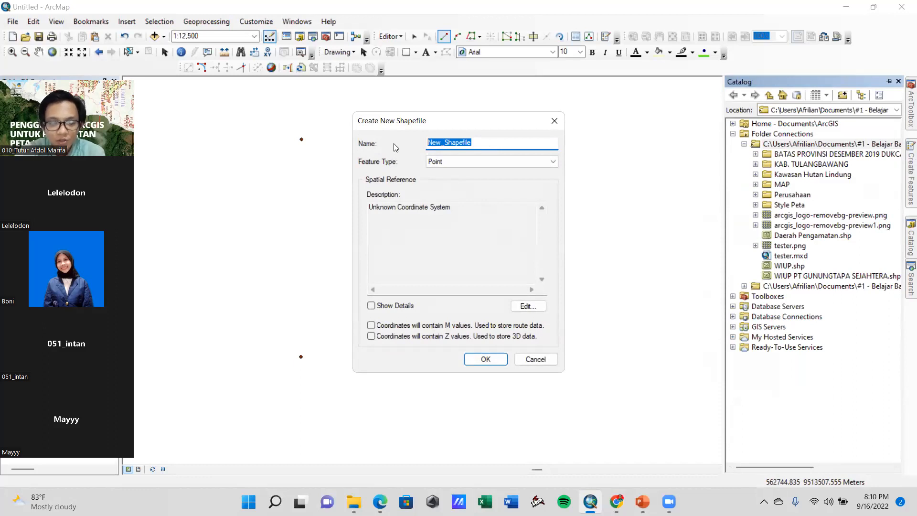
pyautogui.write('WIUP')
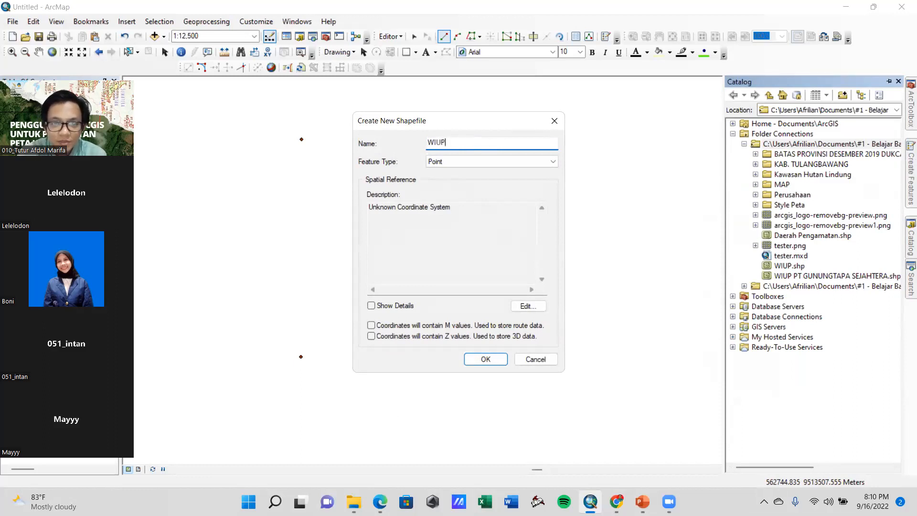
pyautogui.click(546, 166)
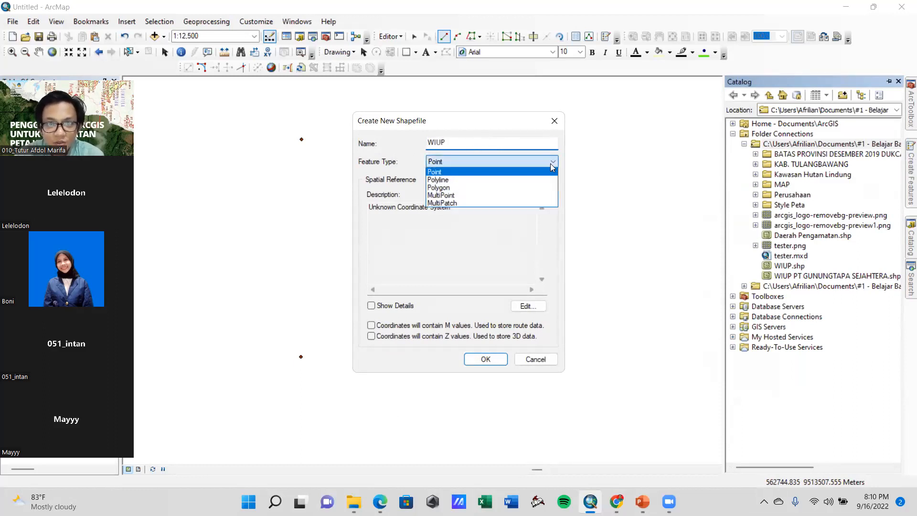
pyautogui.click(472, 190)
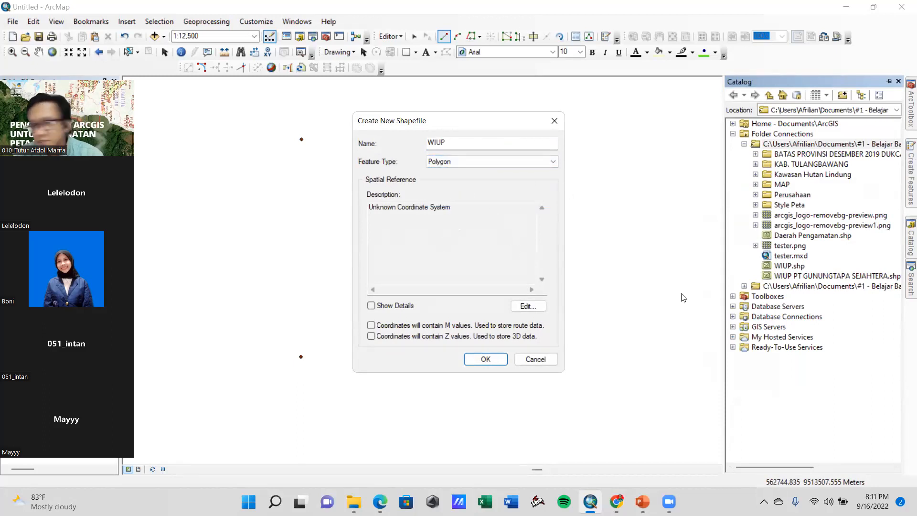
pyautogui.click(534, 359)
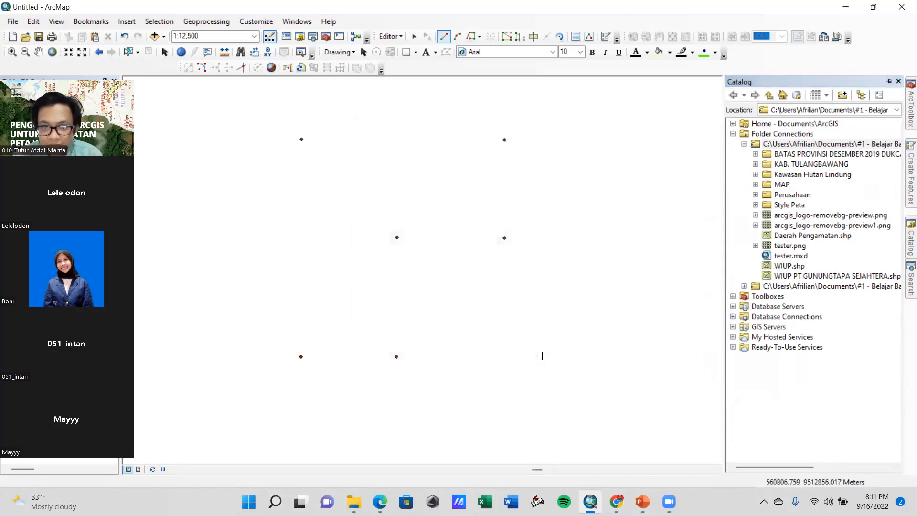
pyautogui.click(904, 180)
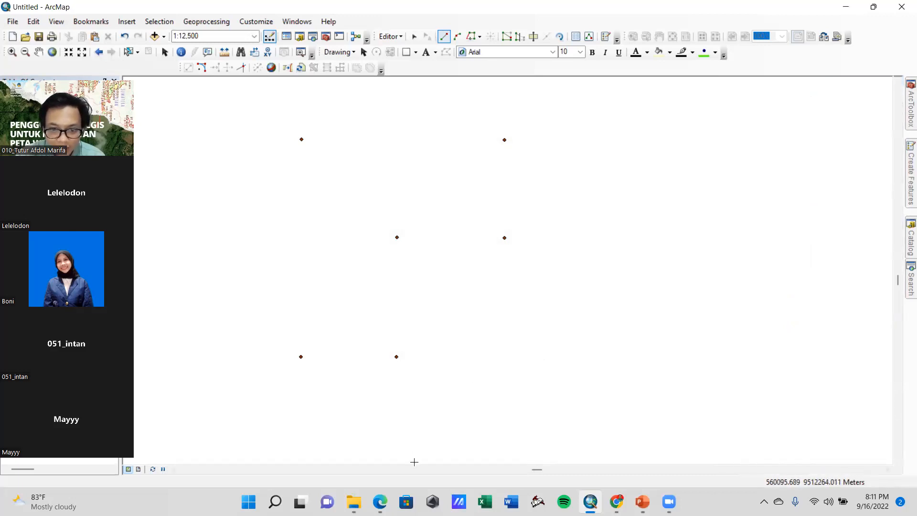
pyautogui.click(272, 292)
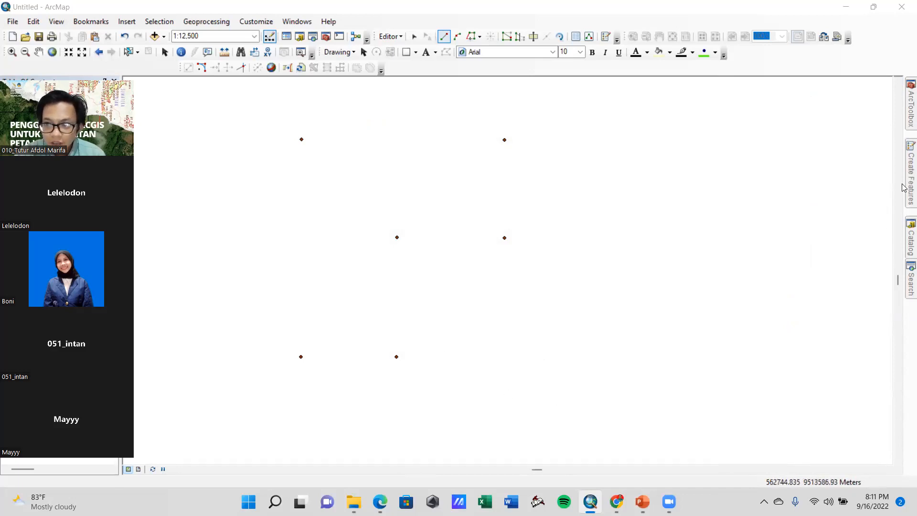
pyautogui.moveTo(905, 187)
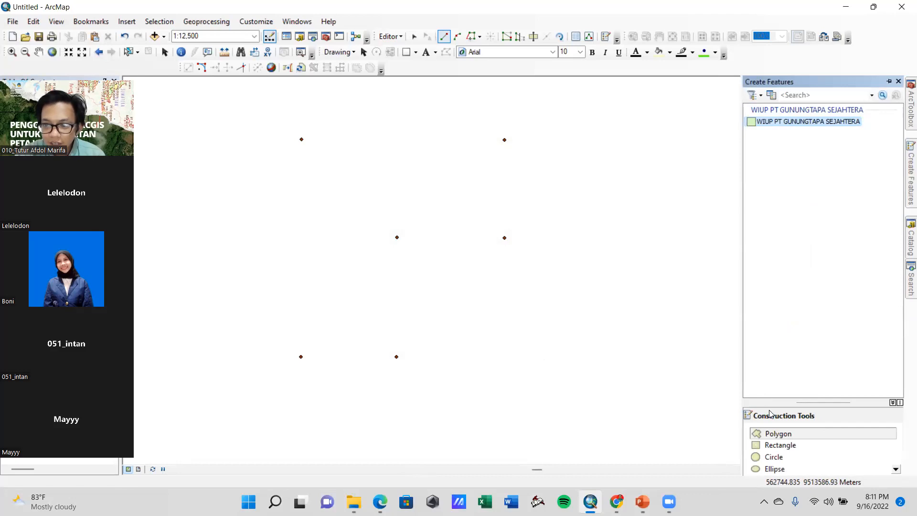
pyautogui.click(775, 434)
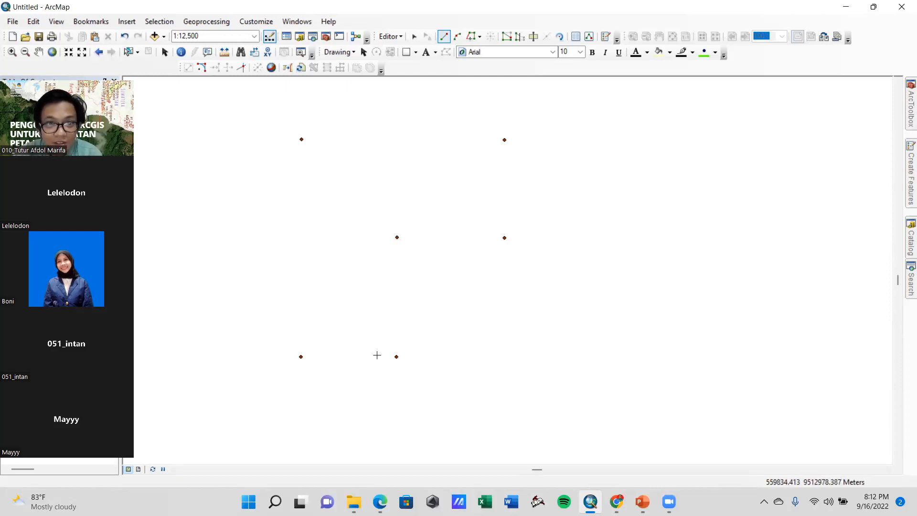
pyautogui.click(909, 171)
pyautogui.click(765, 433)
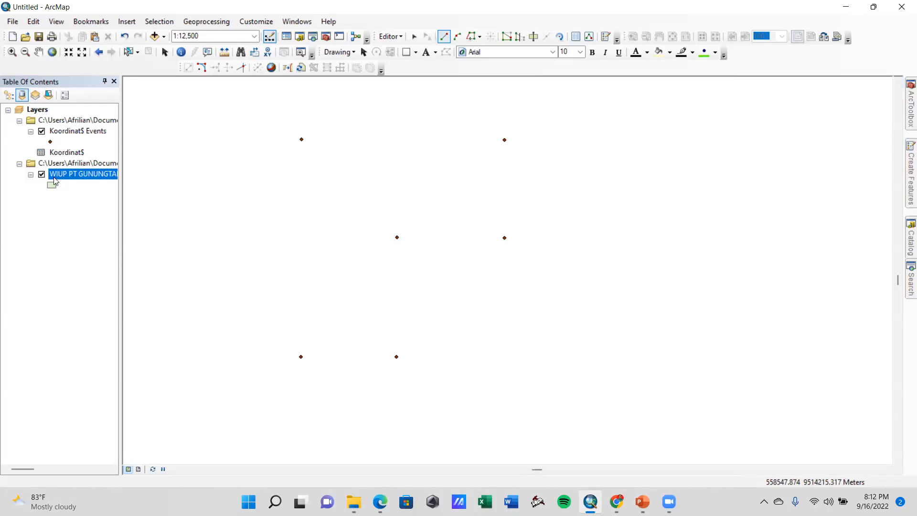
# Turn on labels for the Koordinat$ Events point layer, using No as the label field
pyautogui.click(84, 132)
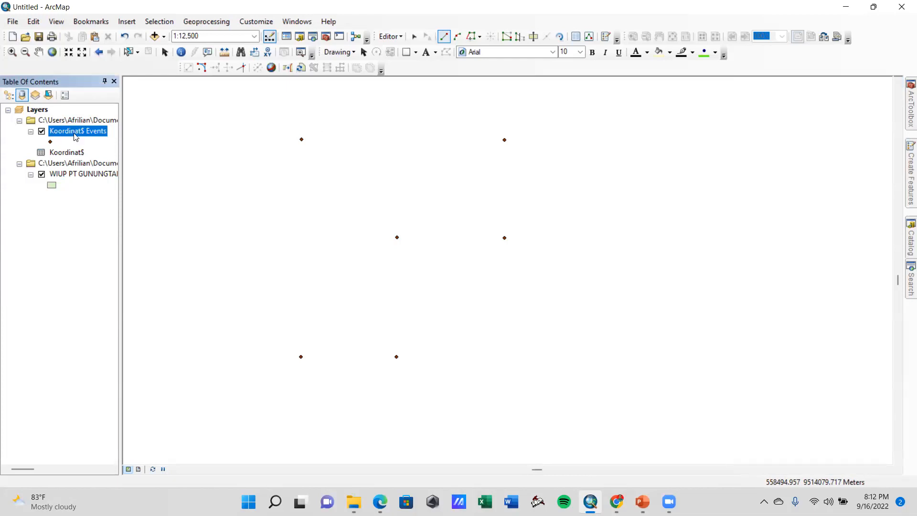
pyautogui.rightClick(86, 130)
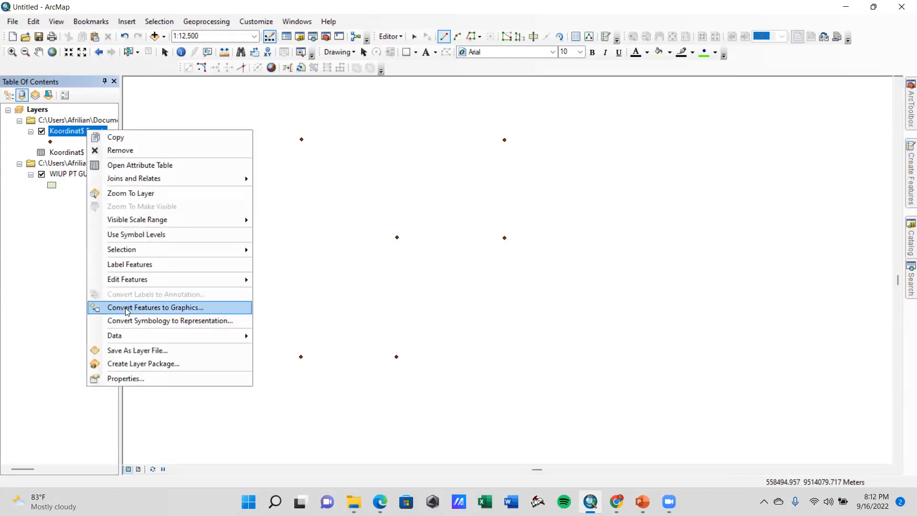
pyautogui.click(146, 379)
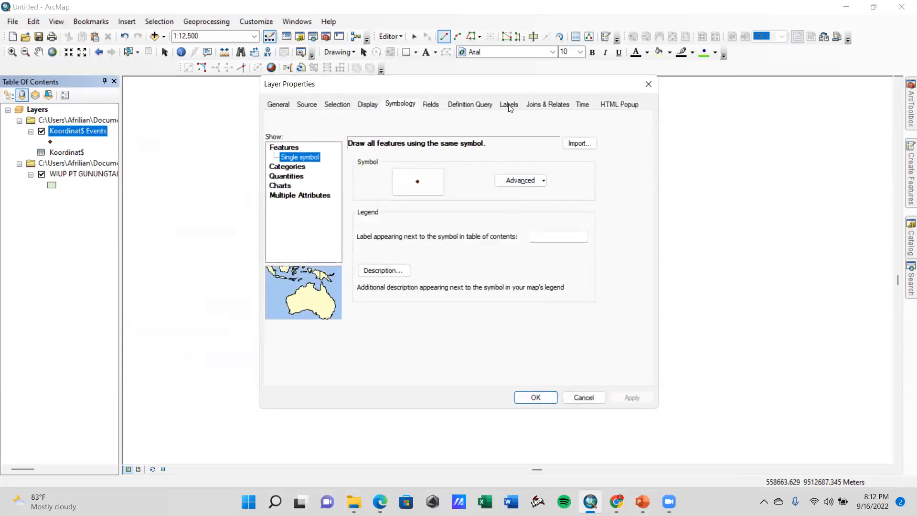
pyautogui.click(509, 106)
pyautogui.click(313, 121)
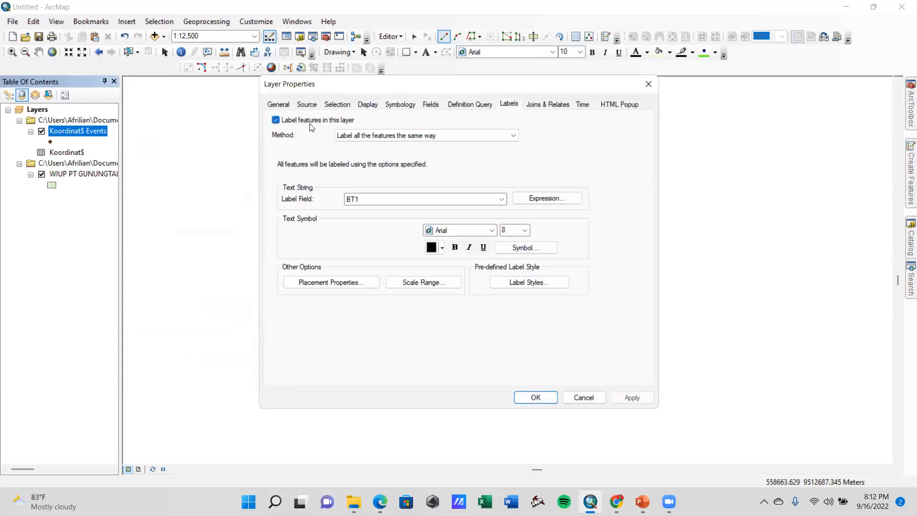
pyautogui.click(402, 200)
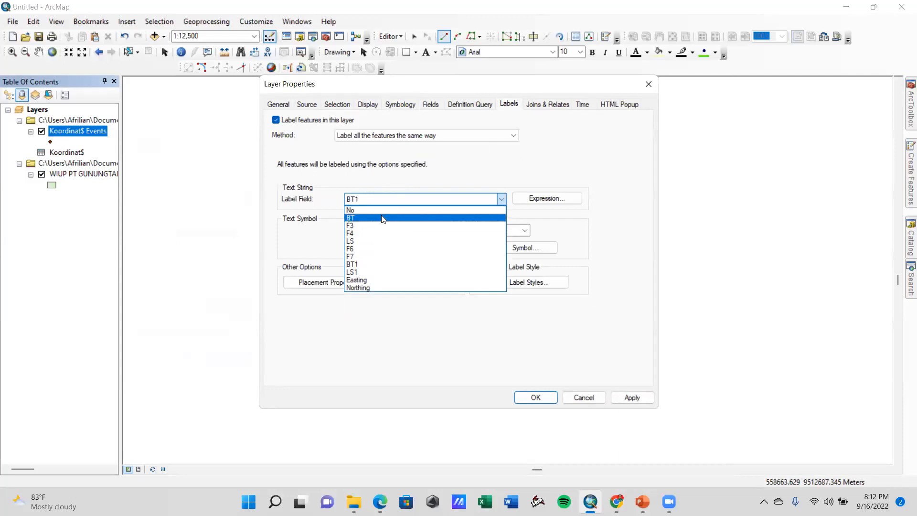
pyautogui.click(389, 216)
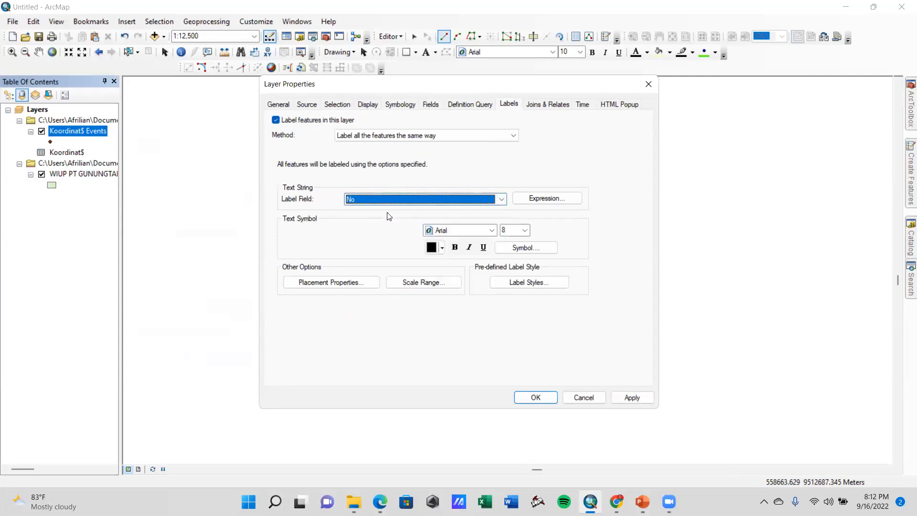
pyautogui.click(632, 398)
pyautogui.click(535, 398)
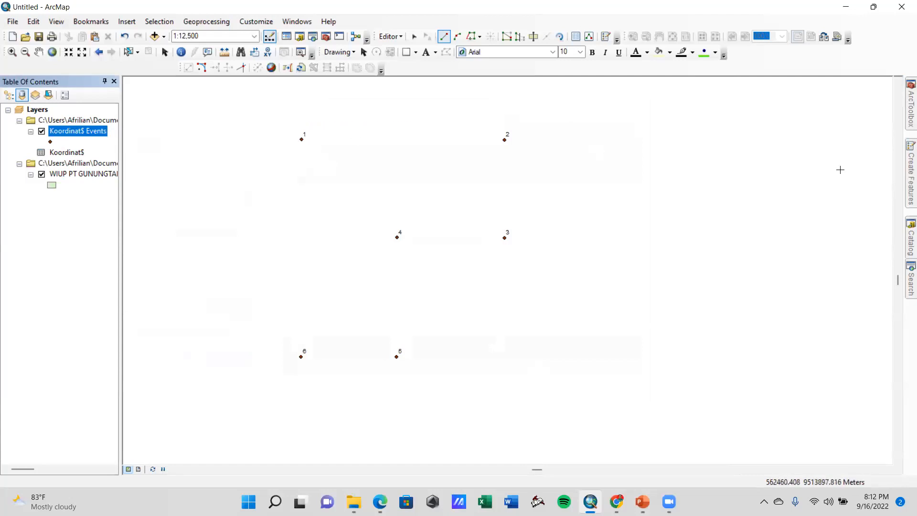
# Digitize the WIUP PT GUNUNGTAPA SEJAHTERA polygon by snapping its vertices to coordinate points 1 through 6 in order
pyautogui.click(905, 185)
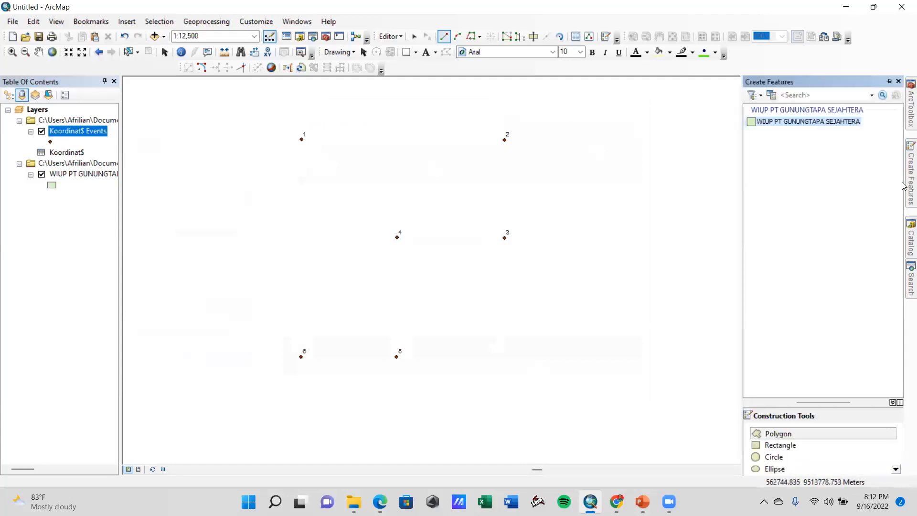
pyautogui.click(302, 141)
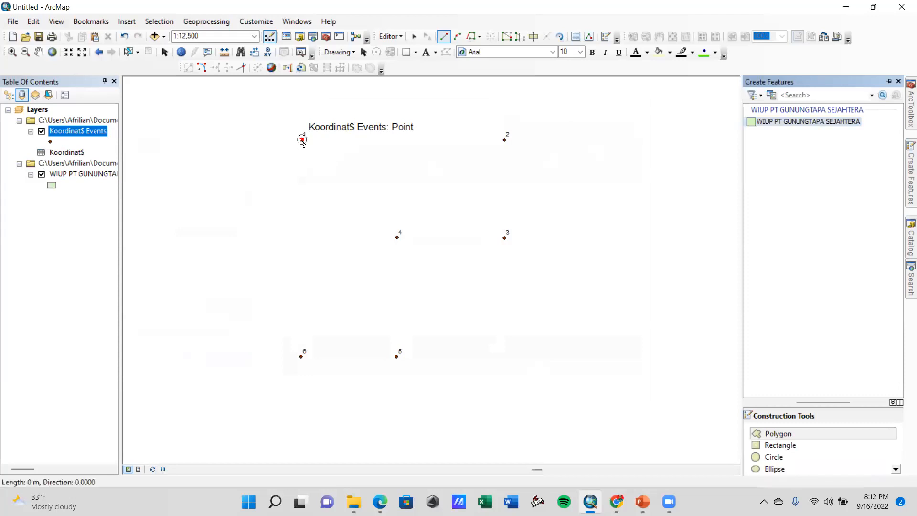
pyautogui.click(504, 141)
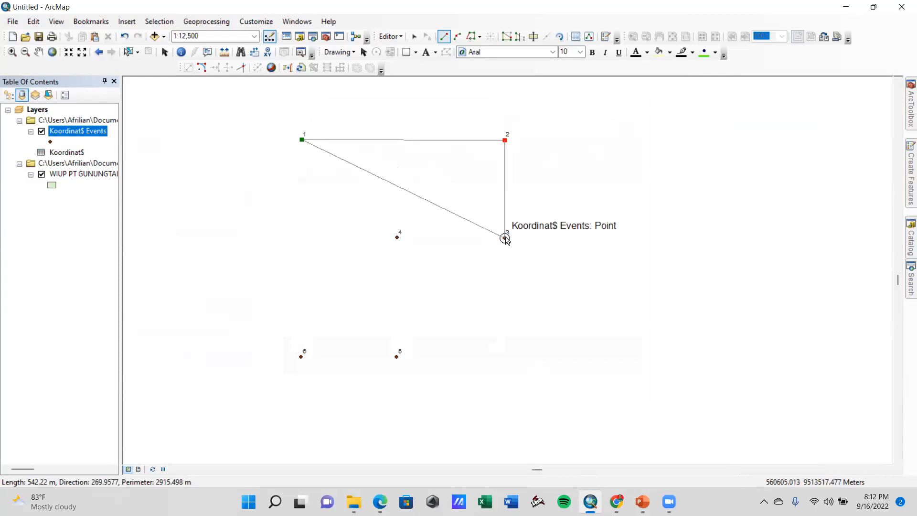
pyautogui.click(505, 238)
pyautogui.click(397, 237)
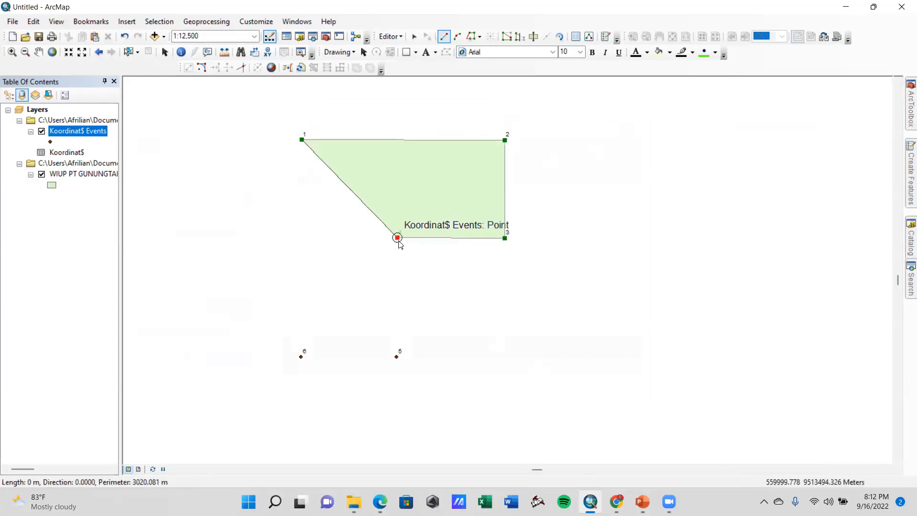
pyautogui.click(397, 357)
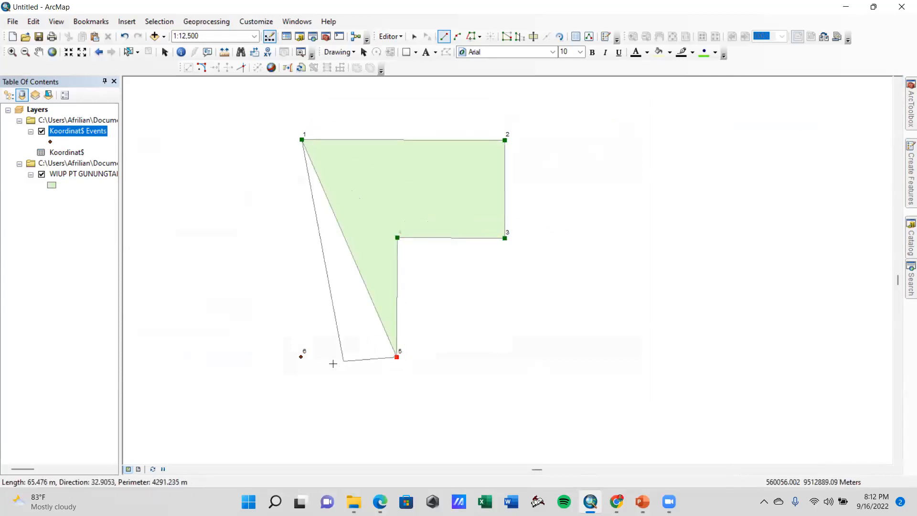
pyautogui.click(301, 356)
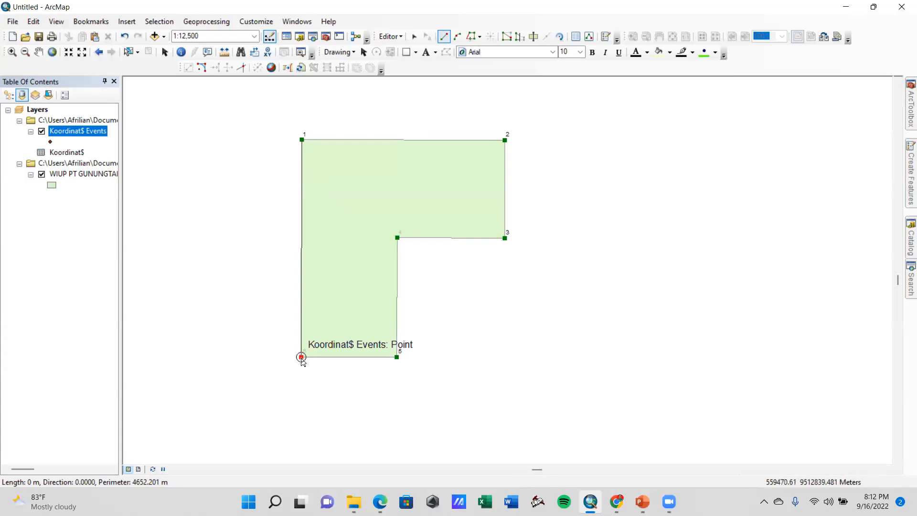
pyautogui.doubleClick(301, 357)
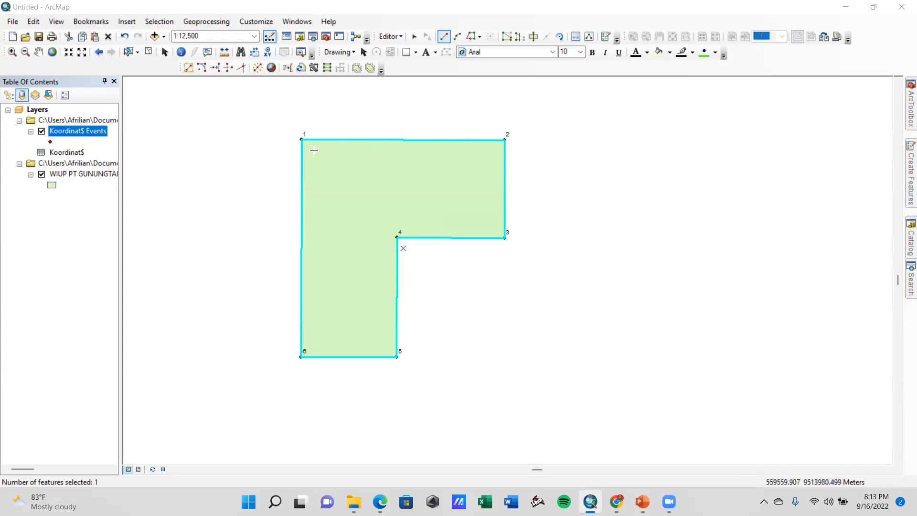
# Save the edits to the WIUP polygon and stop the edit session
pyautogui.click(400, 37)
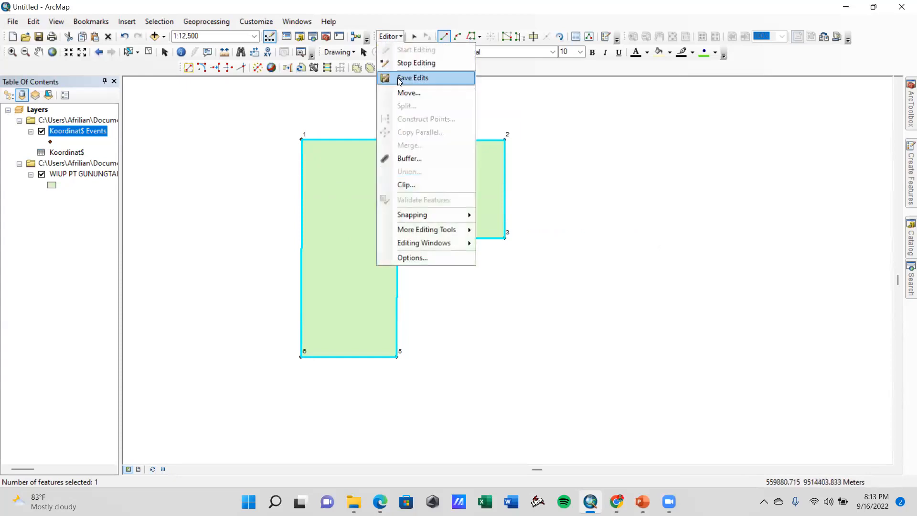
pyautogui.click(399, 78)
pyautogui.click(391, 36)
pyautogui.click(415, 63)
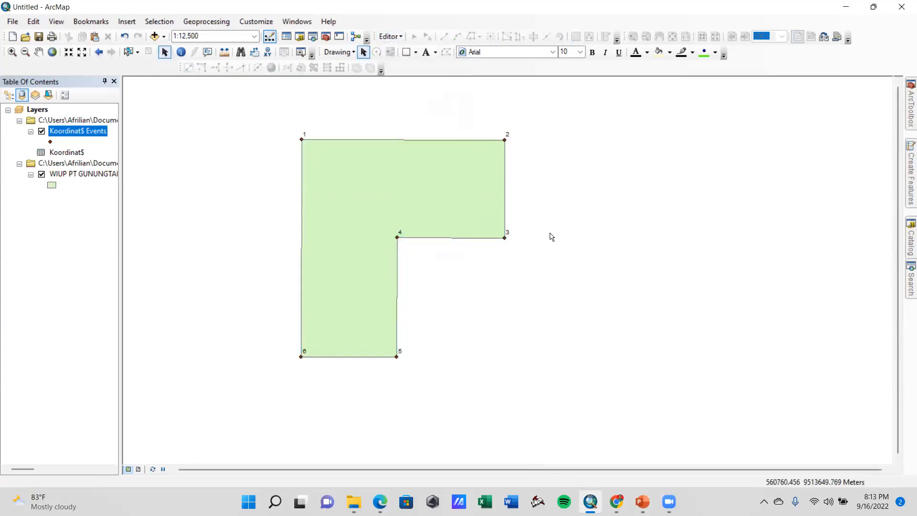
# Remove the Koordinat$ Events layer and the Koordinat$ table from the map, keeping only the WIUP polygon layer
pyautogui.moveTo(250, 185); pyautogui.dragTo(312, 204)
pyautogui.scroll(-1, 350, 210)
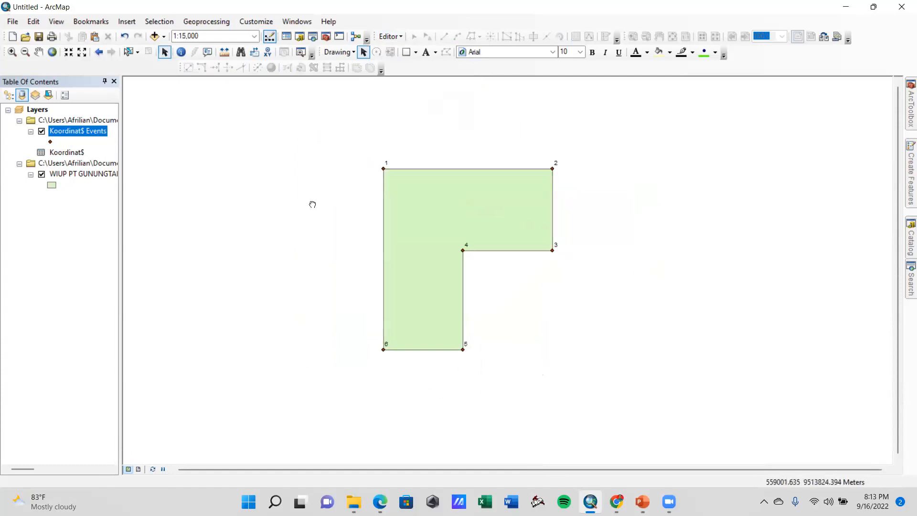
pyautogui.scroll(1, 362, 245)
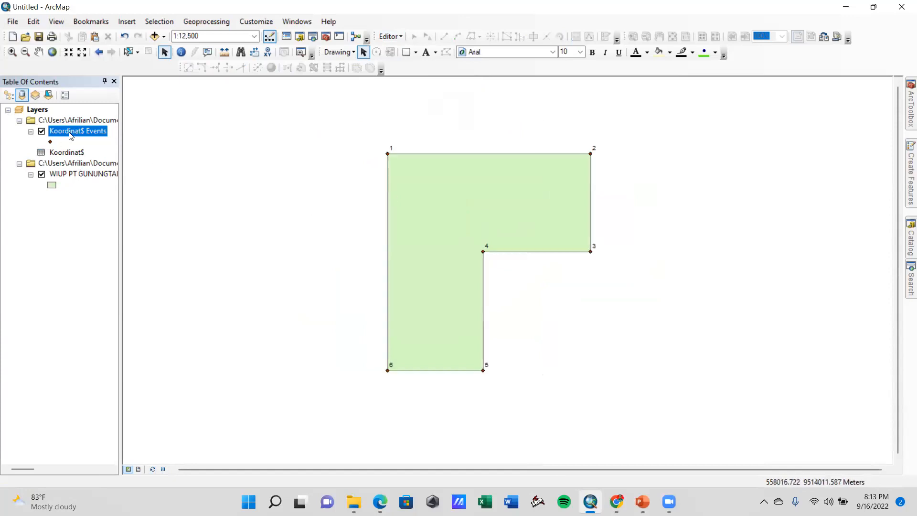
pyautogui.rightClick(69, 135)
pyautogui.click(98, 150)
pyautogui.rightClick(70, 131)
pyautogui.click(46, 178)
pyautogui.rightClick(56, 162)
pyautogui.click(80, 201)
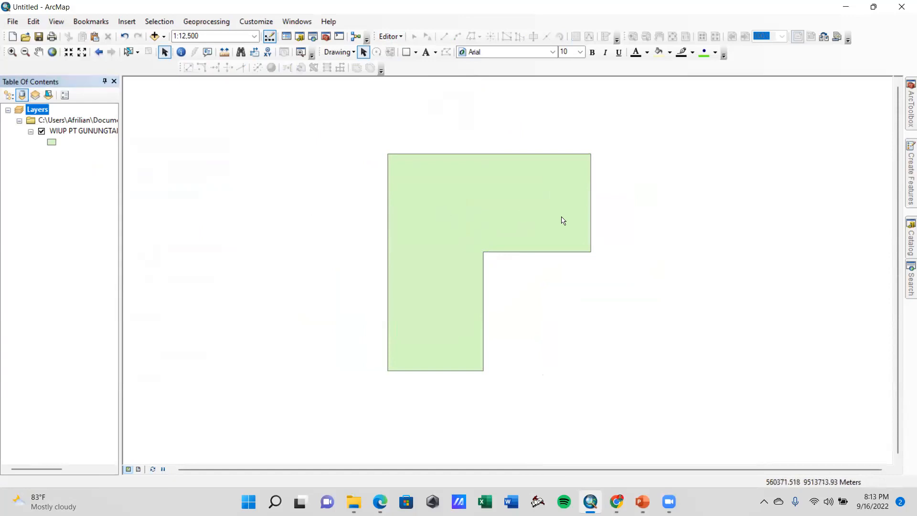
# Save the map document as Belajar Bareng Software 1 in the #1 - Belajar Bareng Software folder
pyautogui.moveTo(483, 206)
pyautogui.mouseDown()
pyautogui.moveTo(437, 203)
pyautogui.moveTo(497, 190)
pyautogui.moveTo(479, 196)
pyautogui.mouseUp()
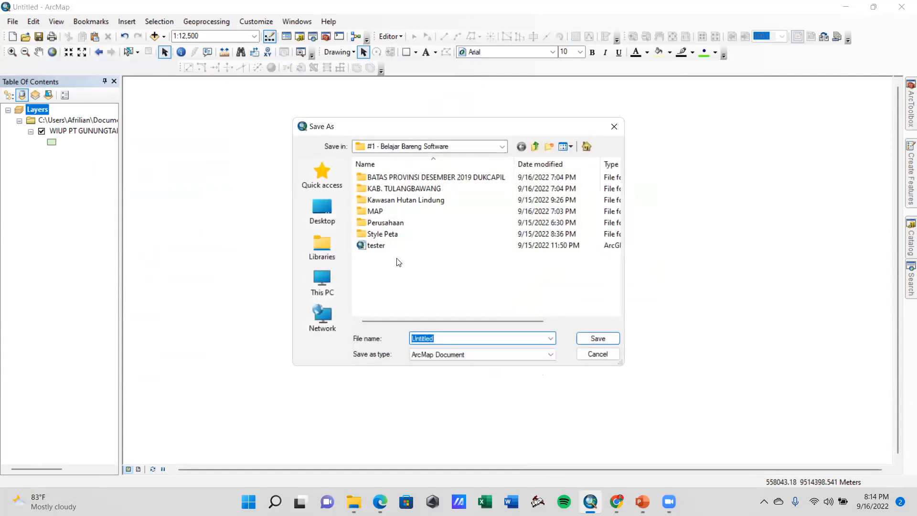
pyautogui.moveTo(448, 336); pyautogui.dragTo(395, 330)
pyautogui.write('Belajar N')
pyautogui.press('BackSpace')
pyautogui.write('Bareng Software 1')
pyautogui.press('Return')
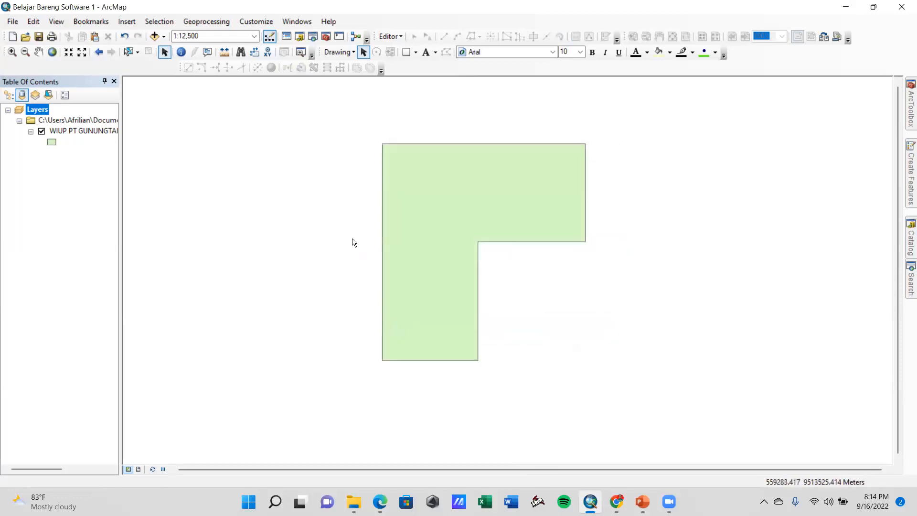
pyautogui.moveTo(495, 196); pyautogui.dragTo(582, 195)
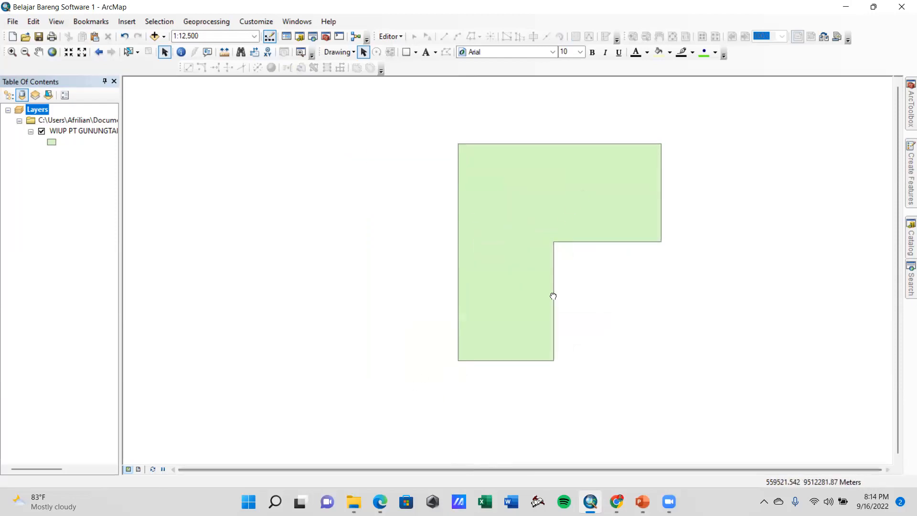
pyautogui.moveTo(553, 296); pyautogui.dragTo(491, 300)
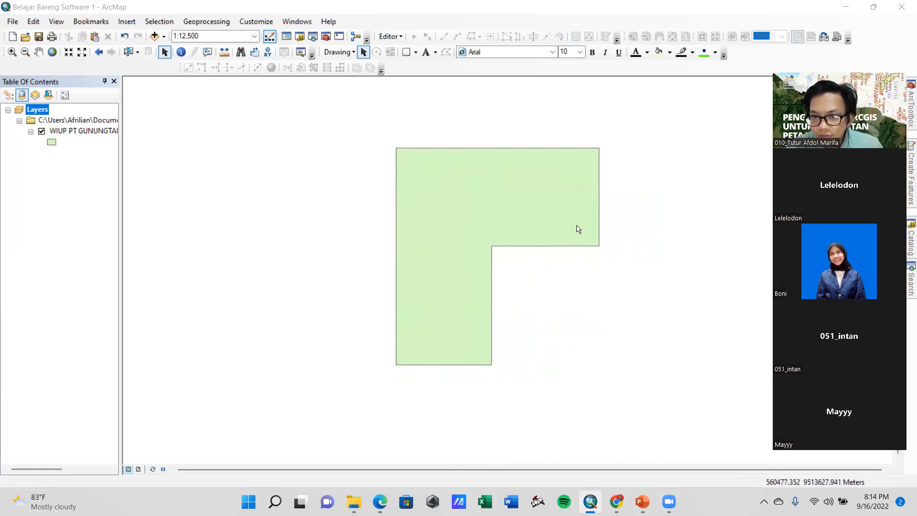
pyautogui.moveTo(578, 214); pyautogui.dragTo(507, 213)
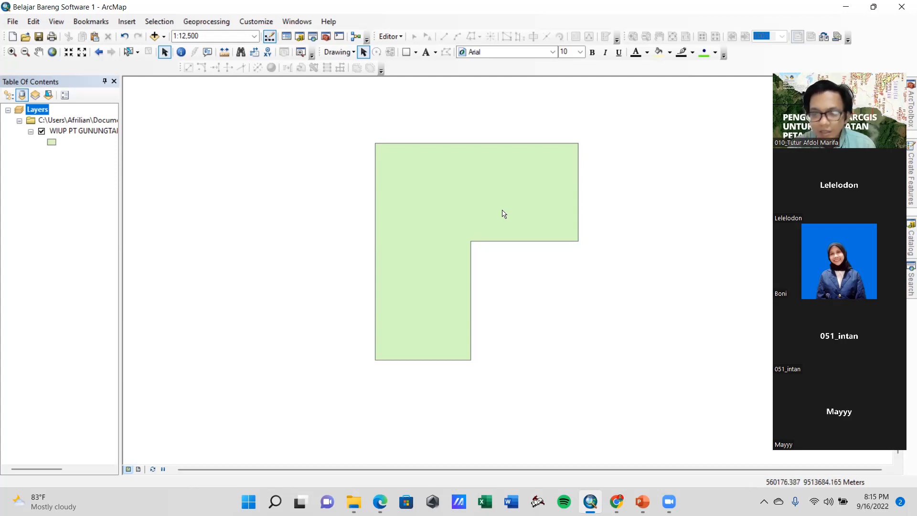
# Switch to File Explorer and try to open the Excel 97-2003 version of Koordinat IUP PT Gunung Tapa Sejahtera
pyautogui.hotkey('alt', 'Tab')
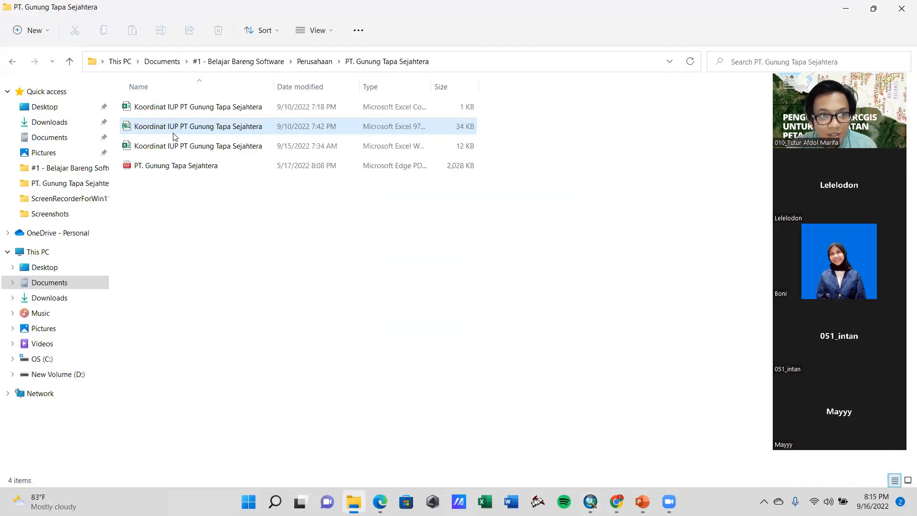
pyautogui.doubleClick(176, 130)
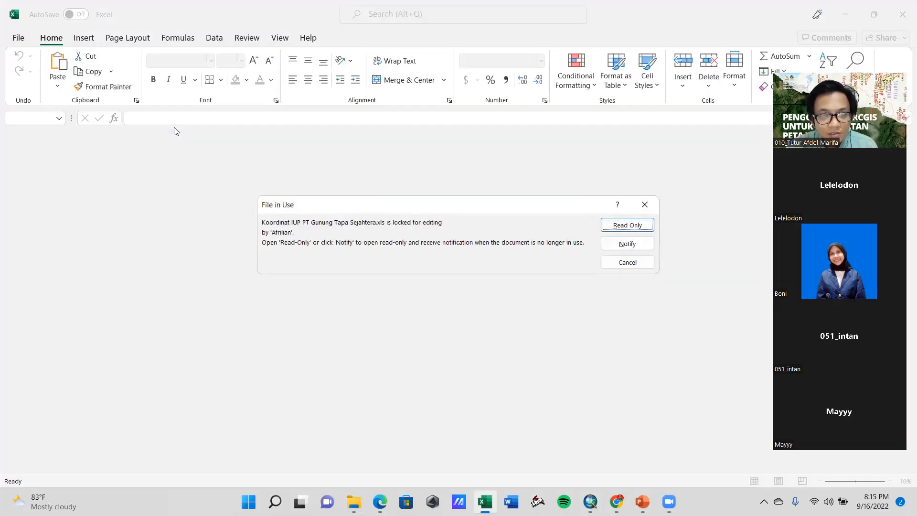
pyautogui.click(646, 203)
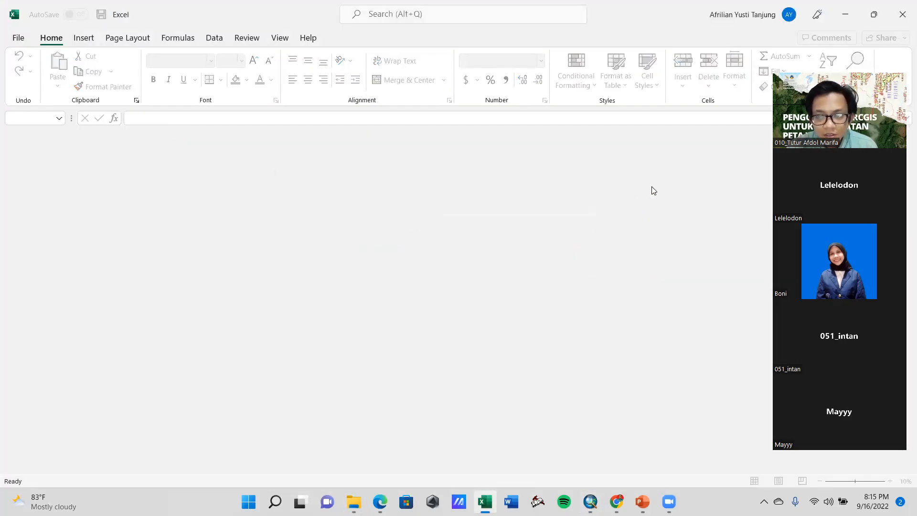
pyautogui.click(845, 15)
pyautogui.click(215, 232)
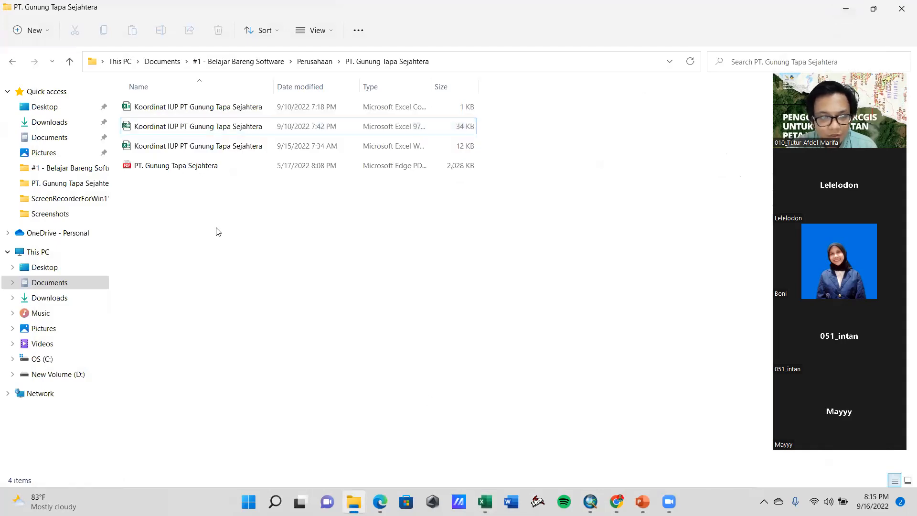
pyautogui.click(617, 501)
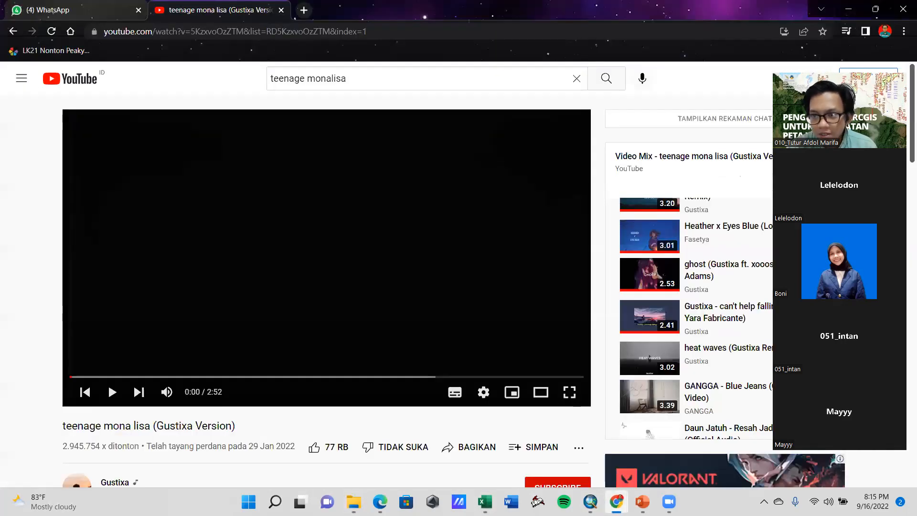
pyautogui.click(616, 502)
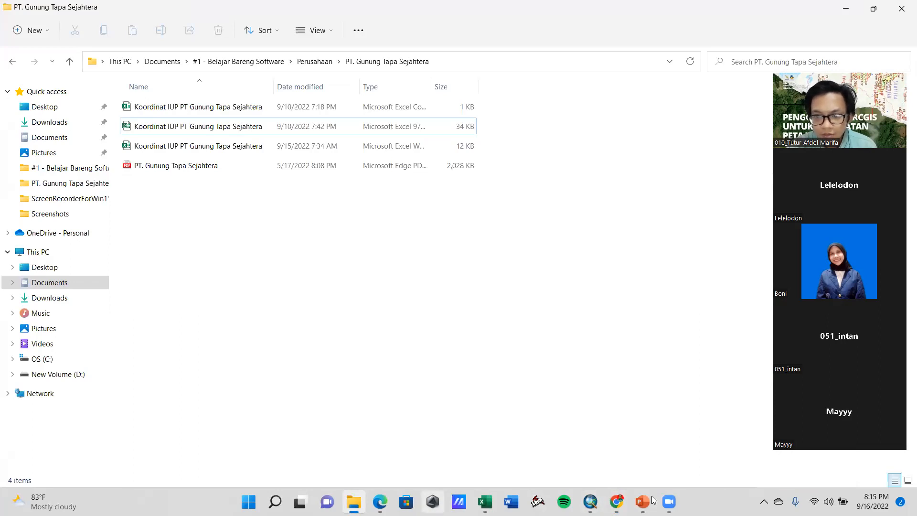
pyautogui.click(590, 502)
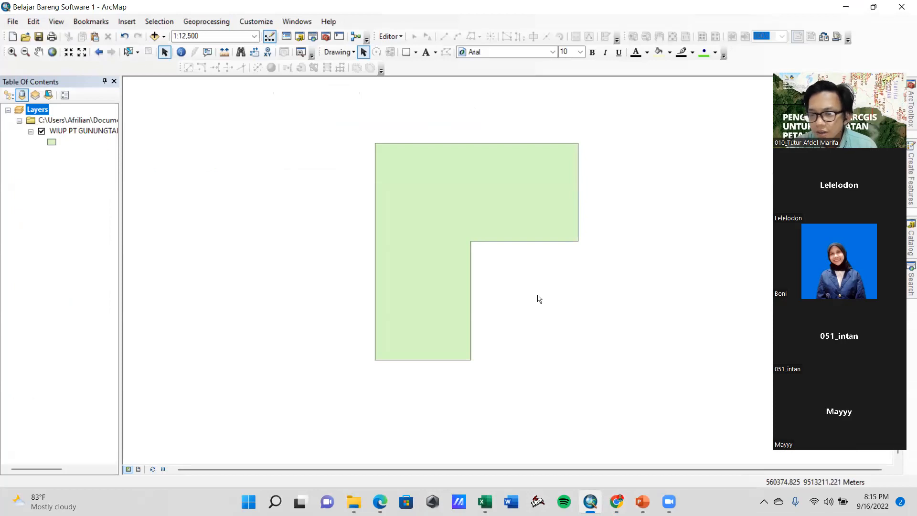
# Open the .xlsx coordinate workbook from File Explorer, save an Excel 97-2003 copy as Koordinat IUP PT Gunung Tapa 1, and close it
pyautogui.click(353, 502)
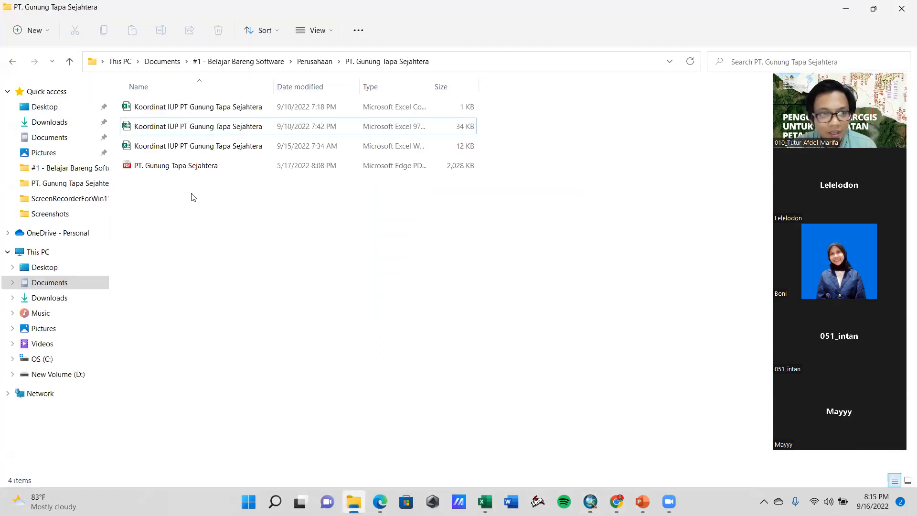
pyautogui.doubleClick(195, 151)
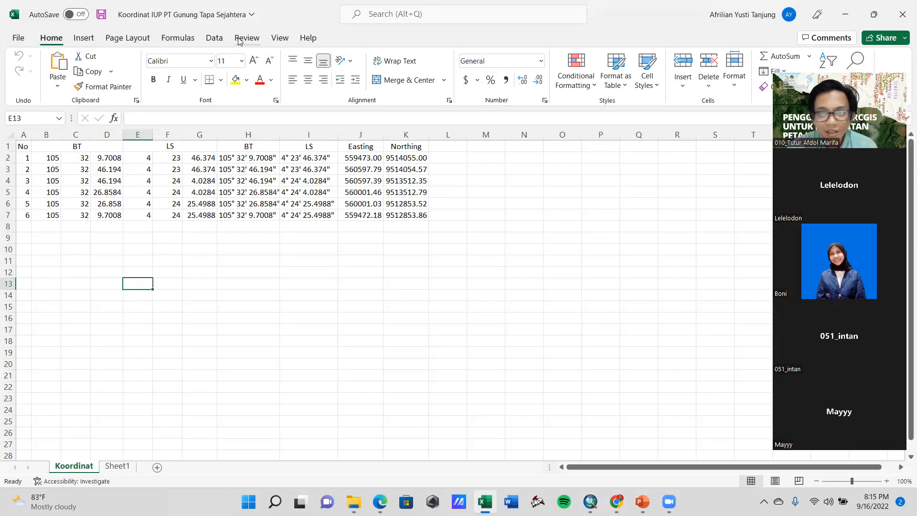
pyautogui.click(19, 39)
pyautogui.click(46, 200)
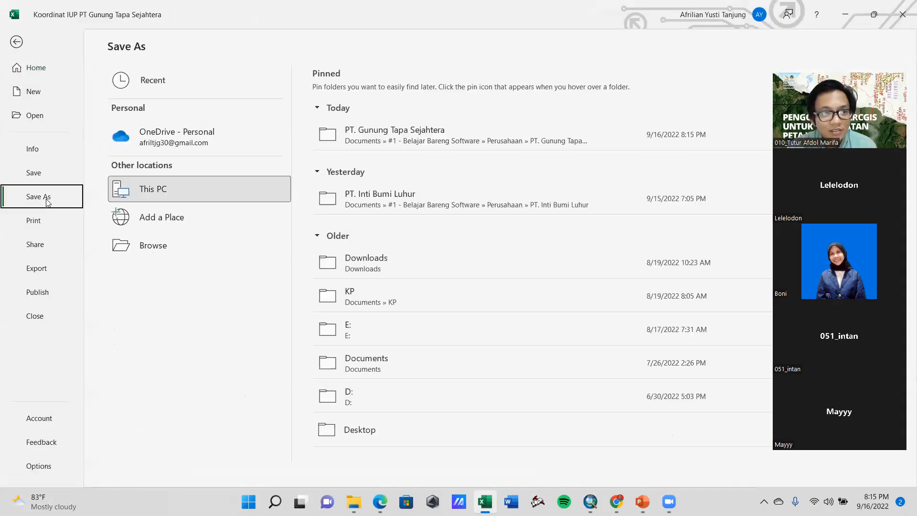
pyautogui.click(143, 249)
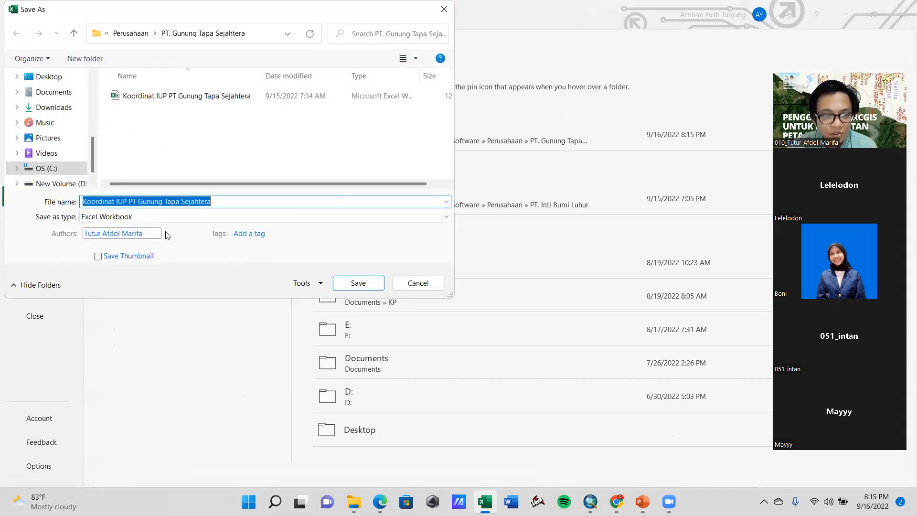
pyautogui.click(186, 219)
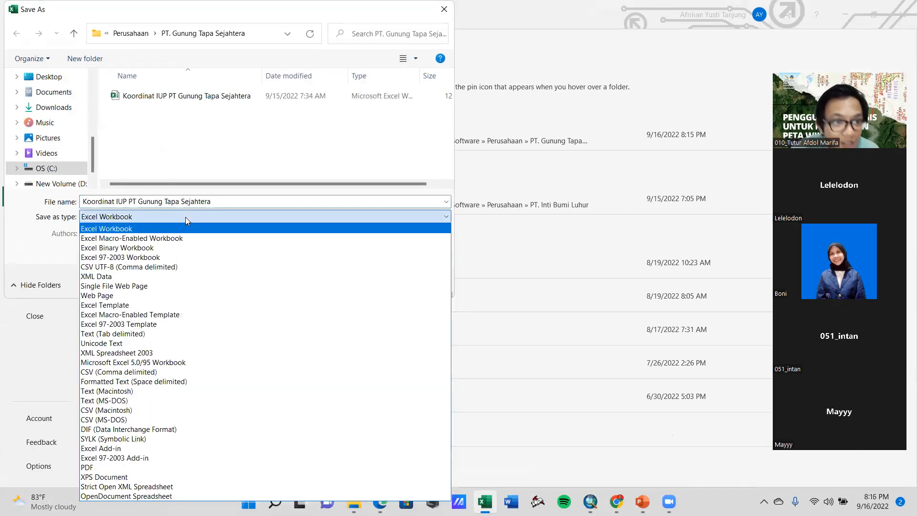
pyautogui.click(149, 258)
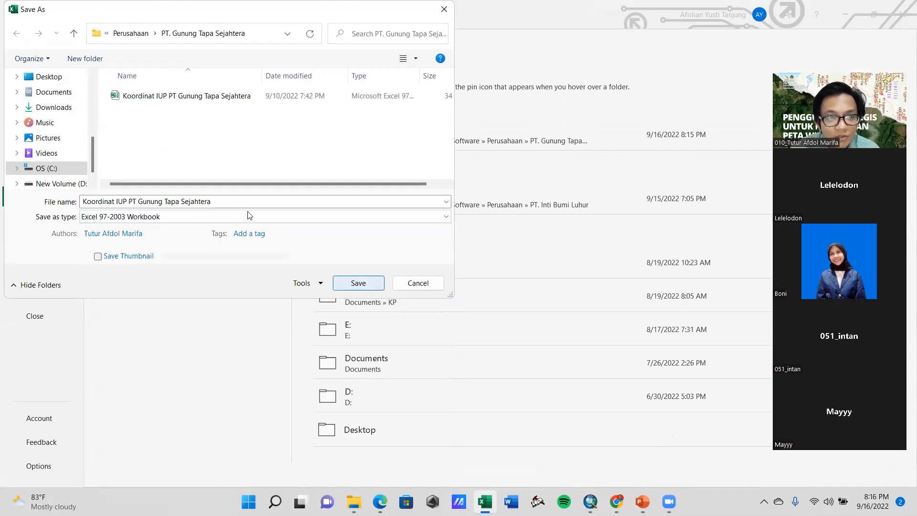
pyautogui.click(237, 198)
pyautogui.doubleClick(237, 197)
pyautogui.write('1')
pyautogui.click(356, 284)
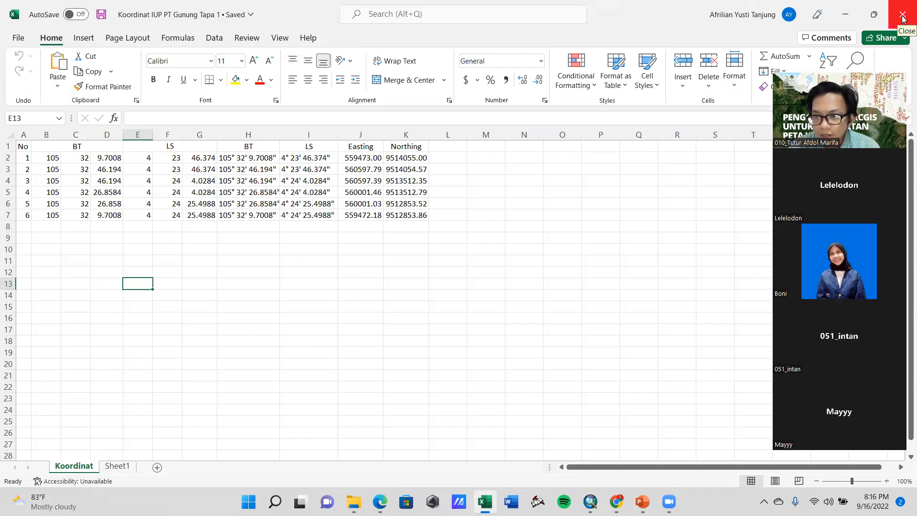
pyautogui.click(903, 19)
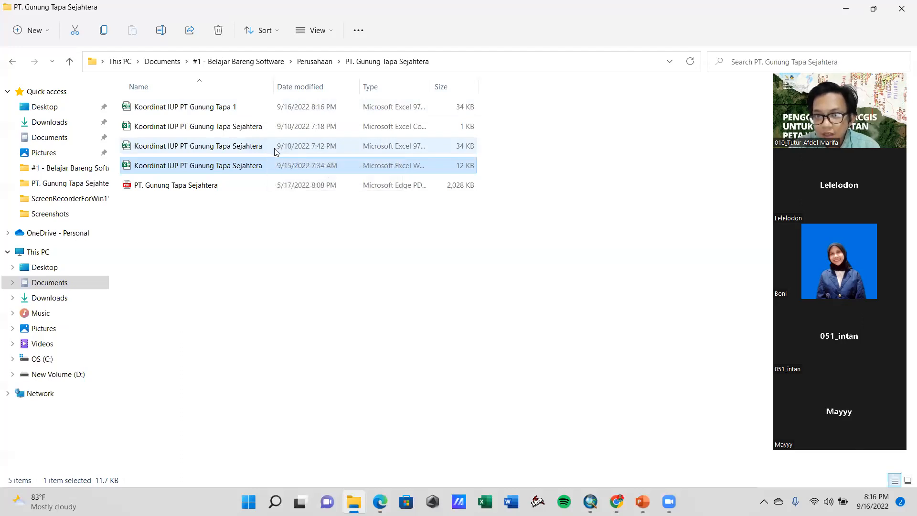
pyautogui.click(464, 257)
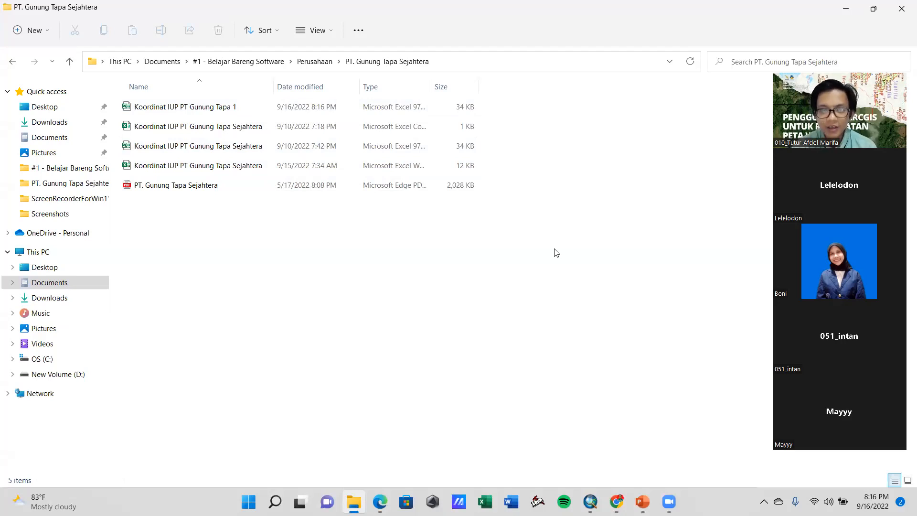
# Switch back to the Belajar Bareng Software 1 map in ArcMap
pyautogui.click(590, 501)
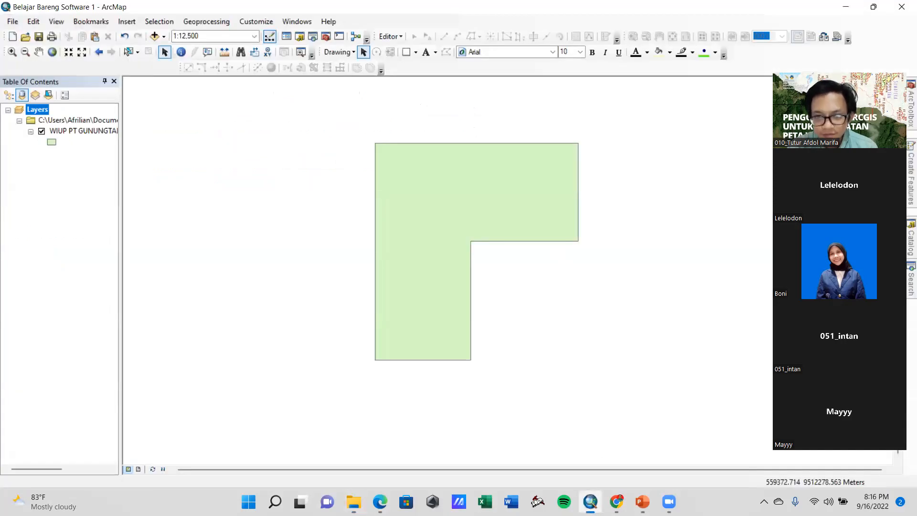
pyautogui.moveTo(319, 158); pyautogui.dragTo(331, 187)
pyautogui.moveTo(491, 227); pyautogui.dragTo(520, 215)
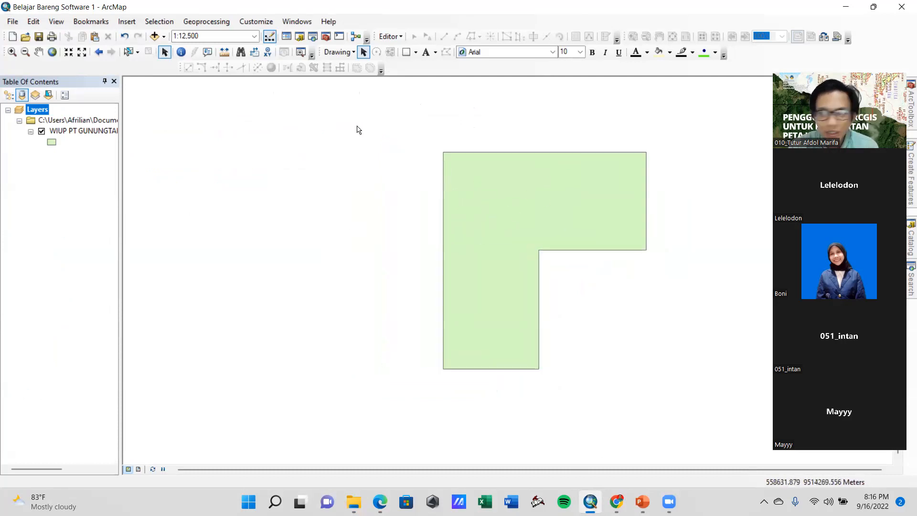
# Start adding data to the map and browse to the KAB. TULANGBAWANG folder in #1 - Belajar Bareng Software
pyautogui.click(154, 37)
pyautogui.click(477, 172)
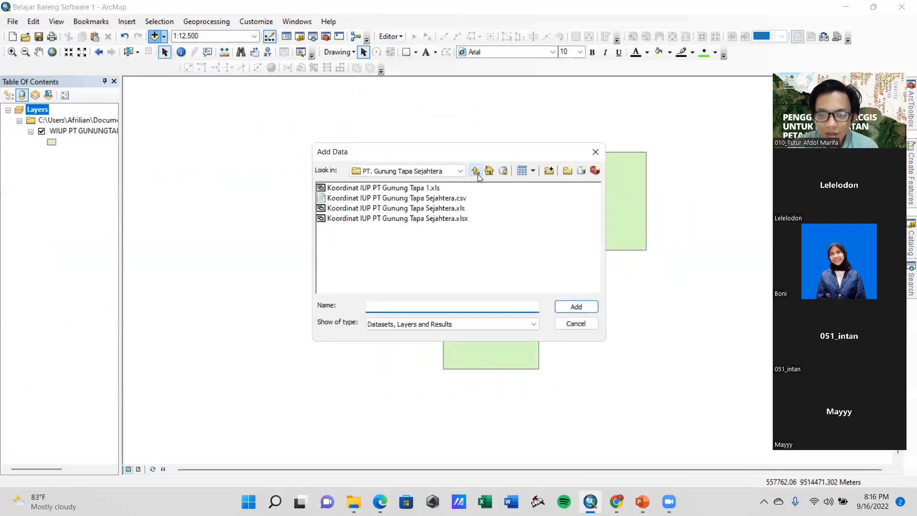
pyautogui.click(477, 172)
pyautogui.click(476, 172)
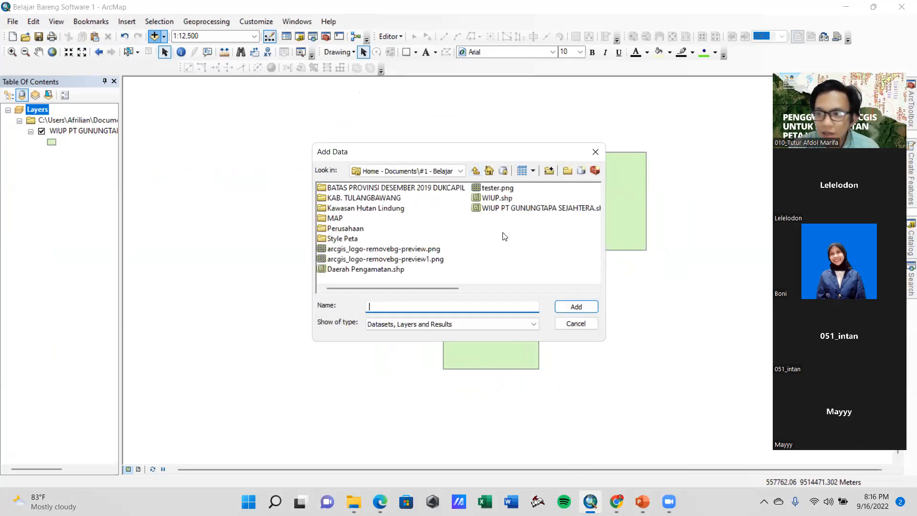
pyautogui.doubleClick(388, 199)
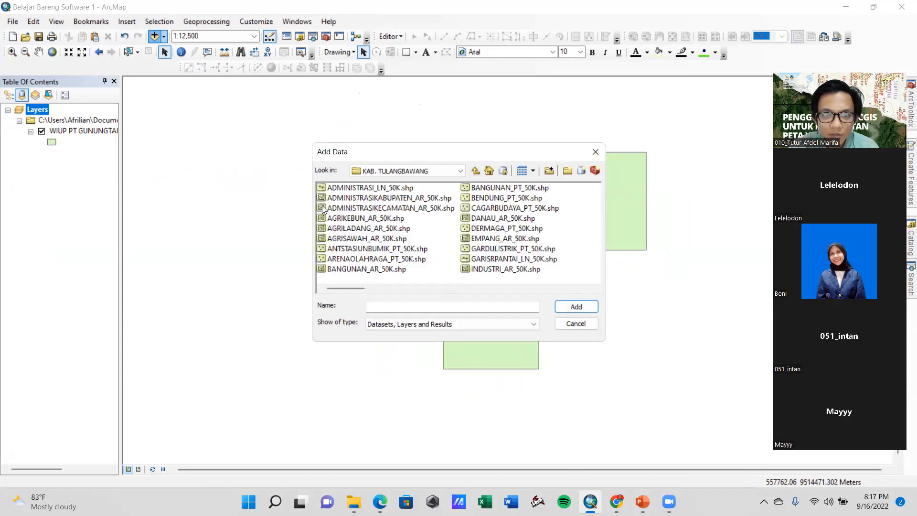
pyautogui.moveTo(351, 290); pyautogui.dragTo(329, 294)
# Add the ADMINISTRASI_LN_50K, ADMINISTRASIKECAMATAN_AR_50K, SUNGAI_LN_50K and JALAN_LN_50K shapefiles to the map together
pyautogui.click(396, 210)
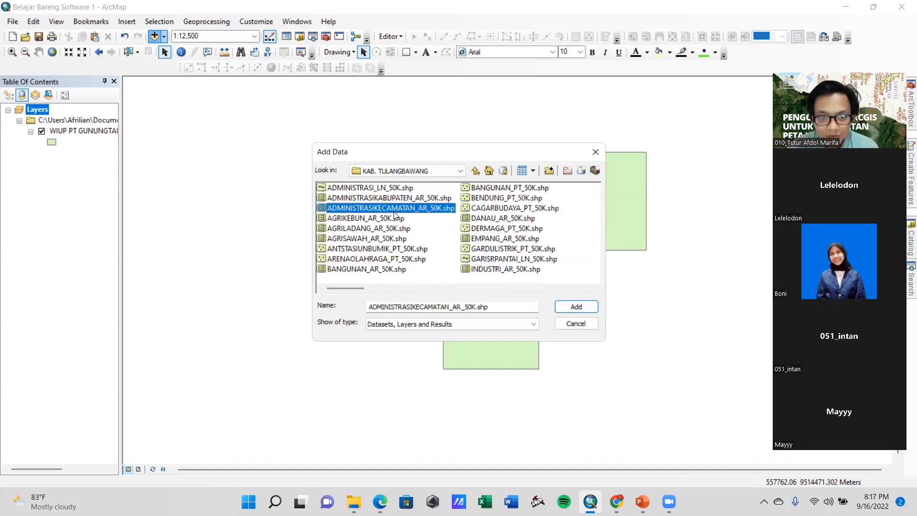
pyautogui.keyDown('shift'); pyautogui.click(380, 190); pyautogui.keyUp('shift')
pyautogui.click(388, 190)
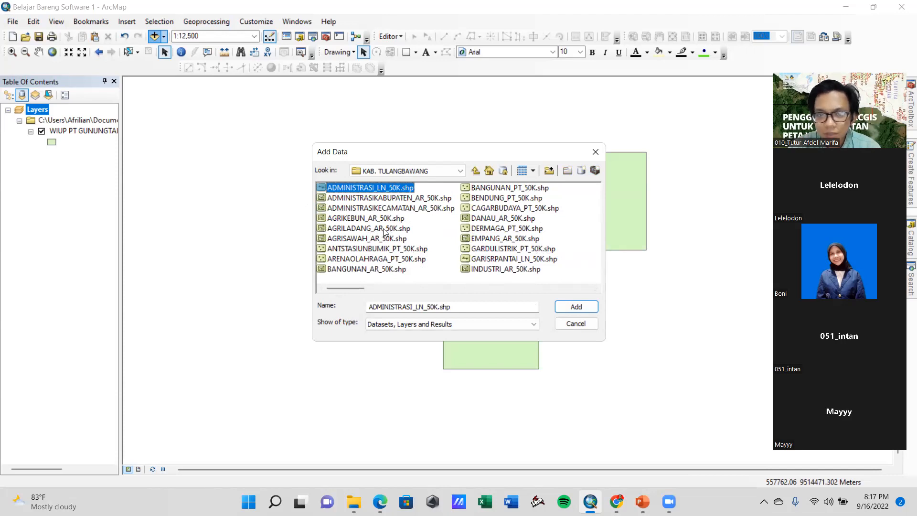
pyautogui.keyDown('ctrl'); pyautogui.click(432, 208); pyautogui.keyUp('ctrl')
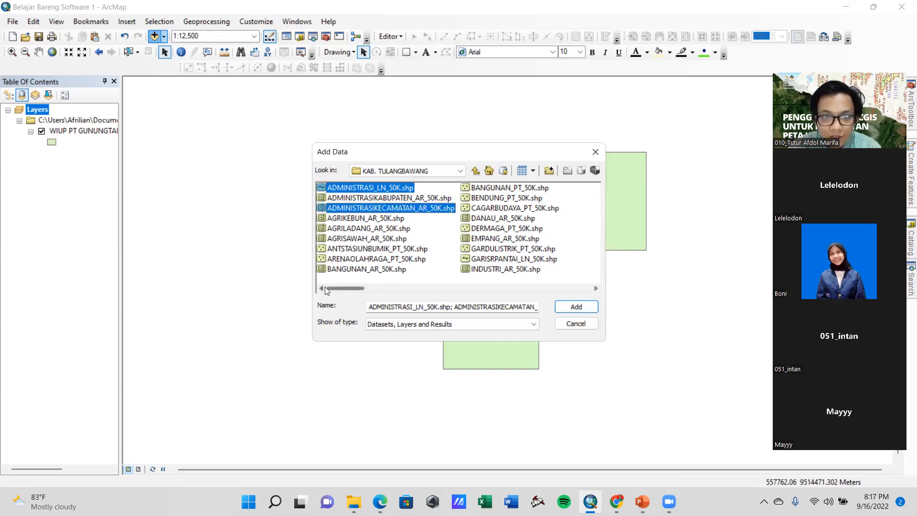
pyautogui.moveTo(327, 285); pyautogui.dragTo(501, 287)
pyautogui.keyDown('ctrl'); pyautogui.click(504, 259); pyautogui.keyUp('ctrl')
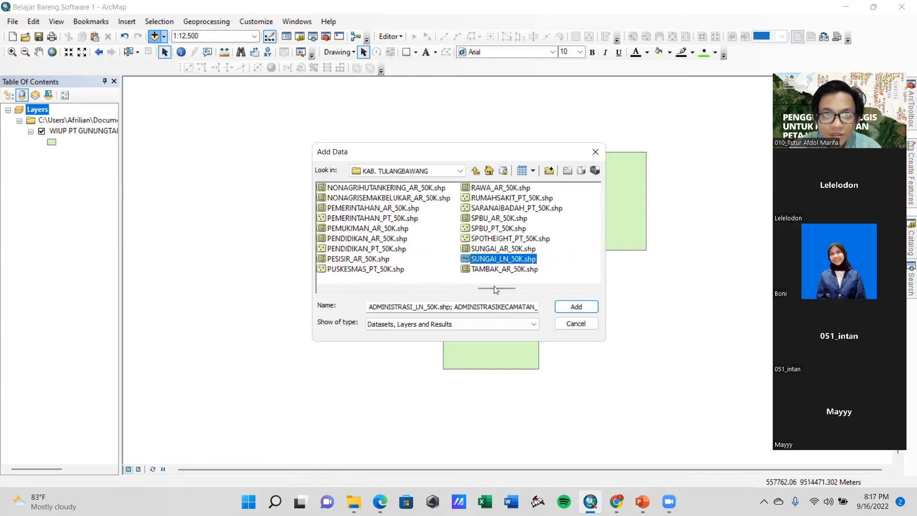
pyautogui.moveTo(513, 287); pyautogui.dragTo(429, 286)
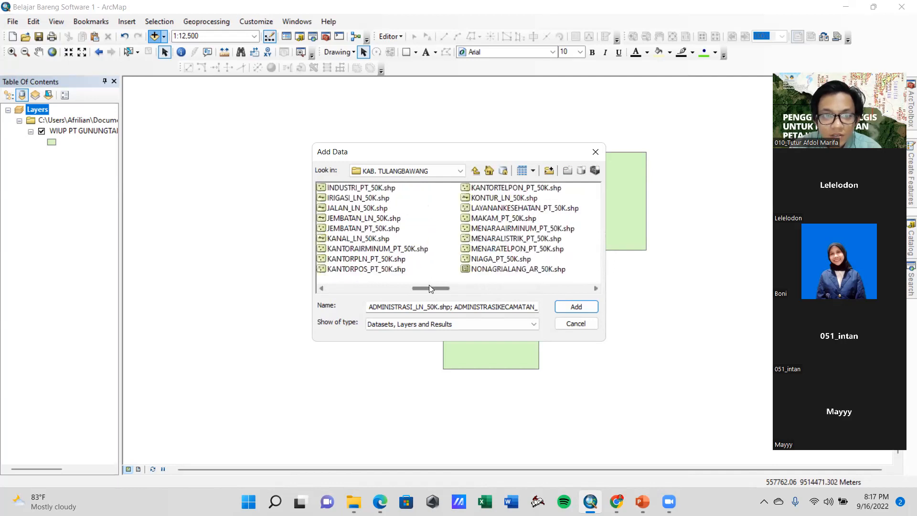
pyautogui.click(345, 209)
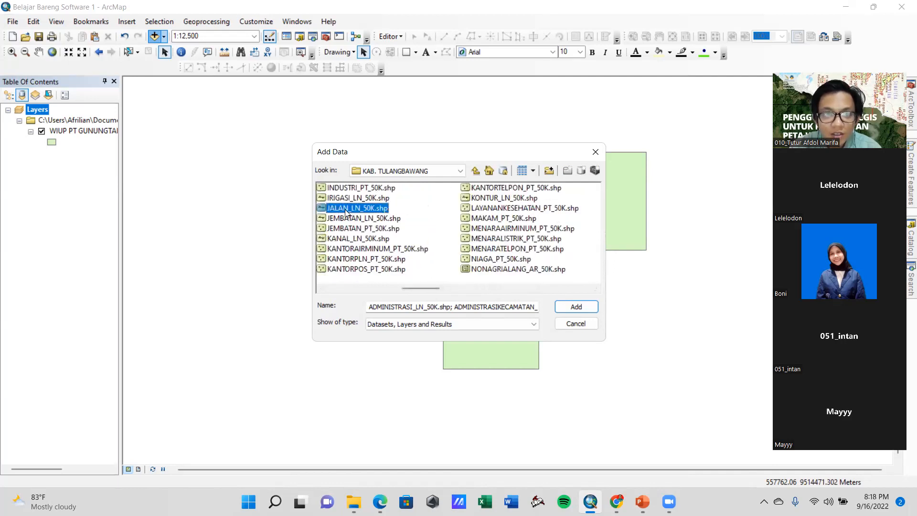
pyautogui.click(571, 308)
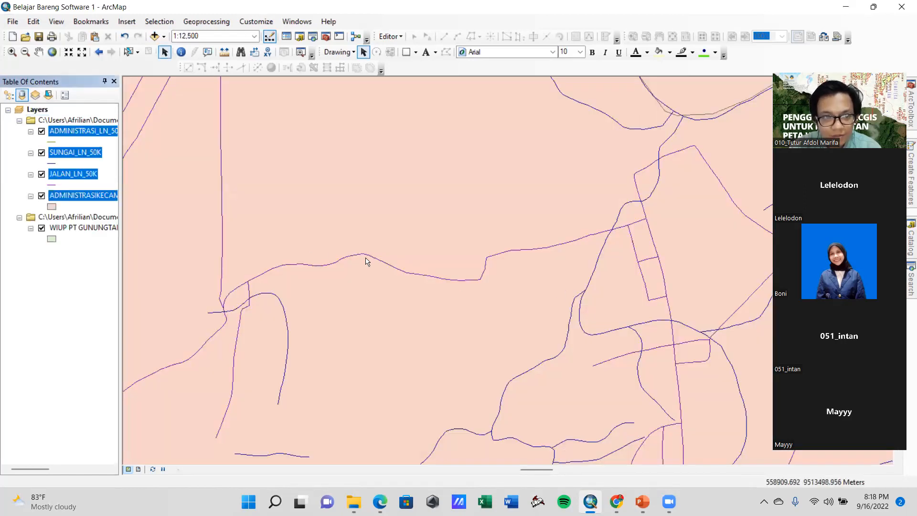
# List the layers by drawing order and move WIUP PT GUNUNGTAPA SEJAHTERA above the administrative, river and road layers
pyautogui.scroll(-2, 428, 272)
pyautogui.scroll(-3, 438, 273)
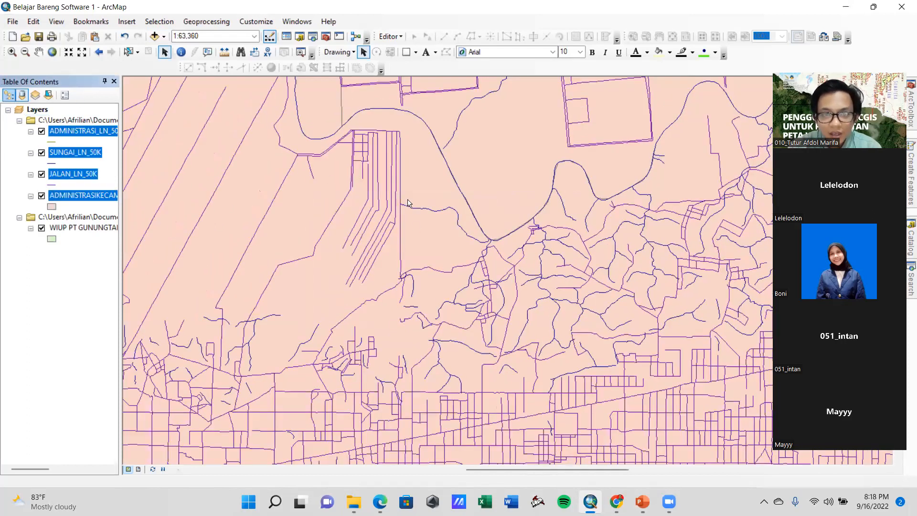
pyautogui.click(5, 95)
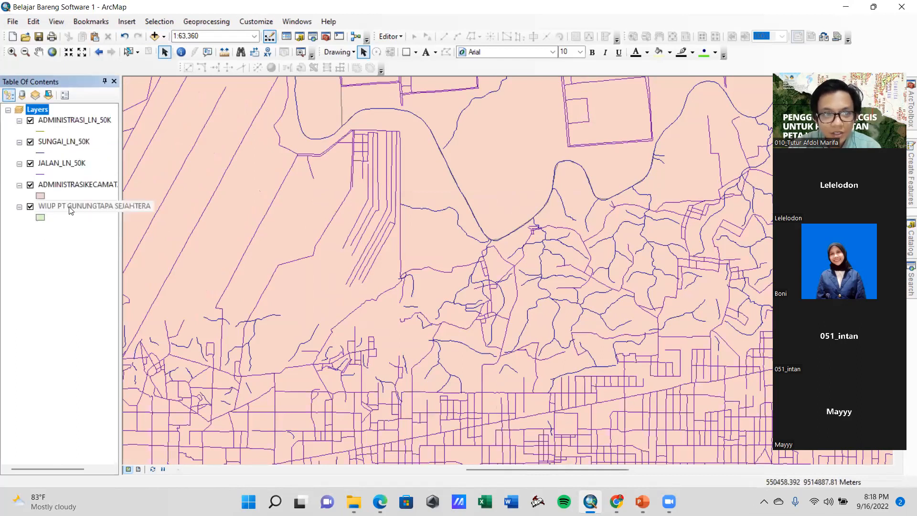
pyautogui.click(21, 98)
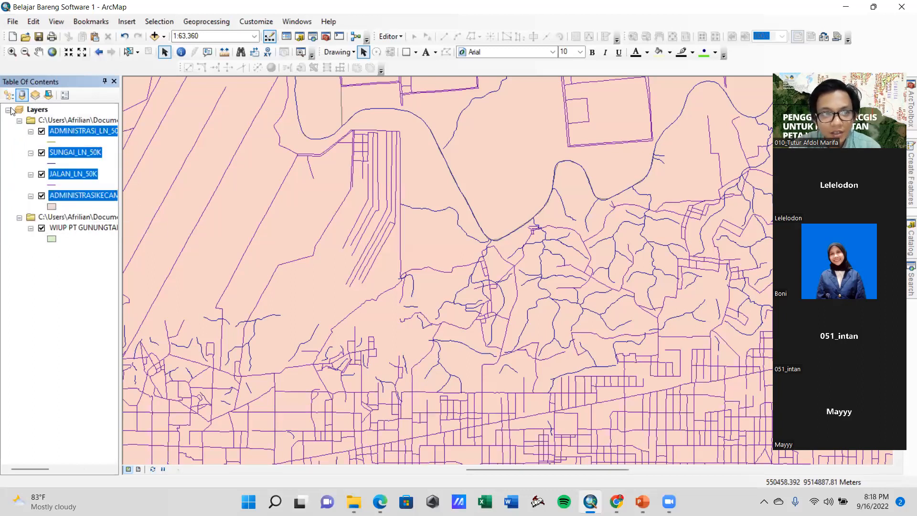
pyautogui.click(9, 97)
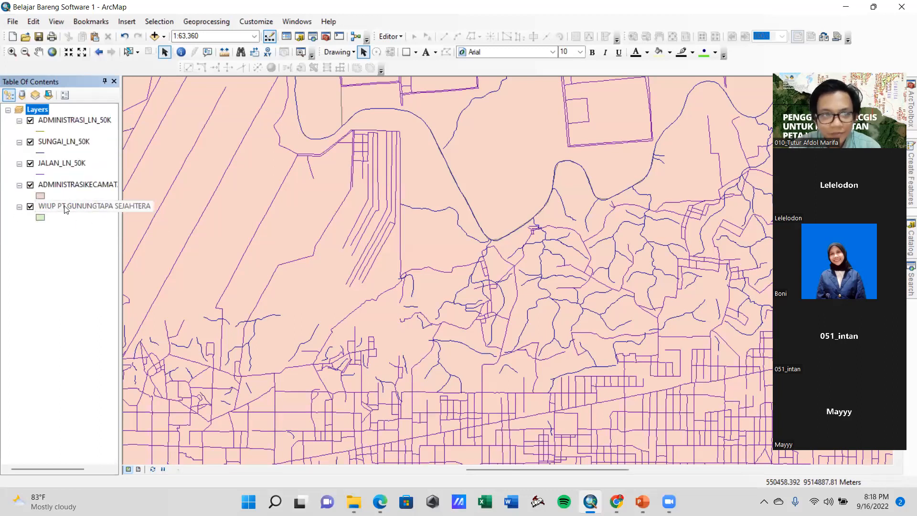
pyautogui.moveTo(65, 209); pyautogui.dragTo(65, 118)
pyautogui.scroll(1, 453, 290)
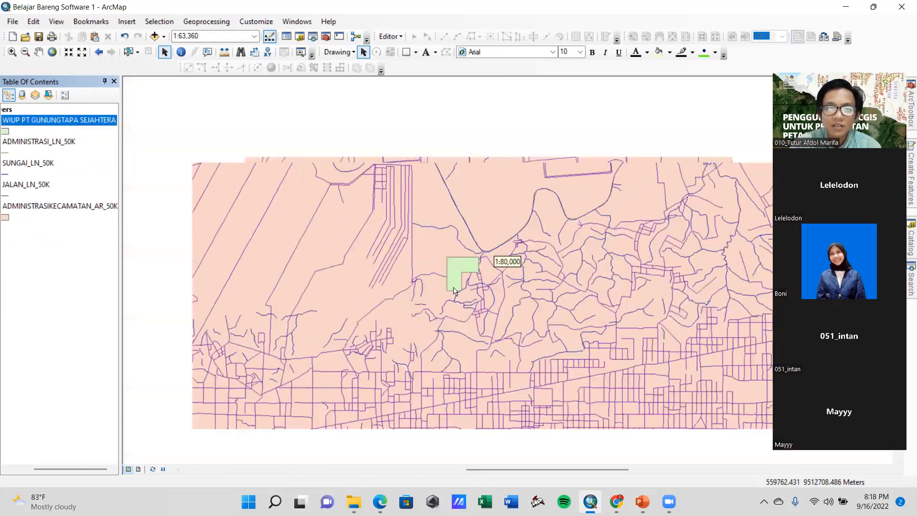
pyautogui.scroll(3, 454, 290)
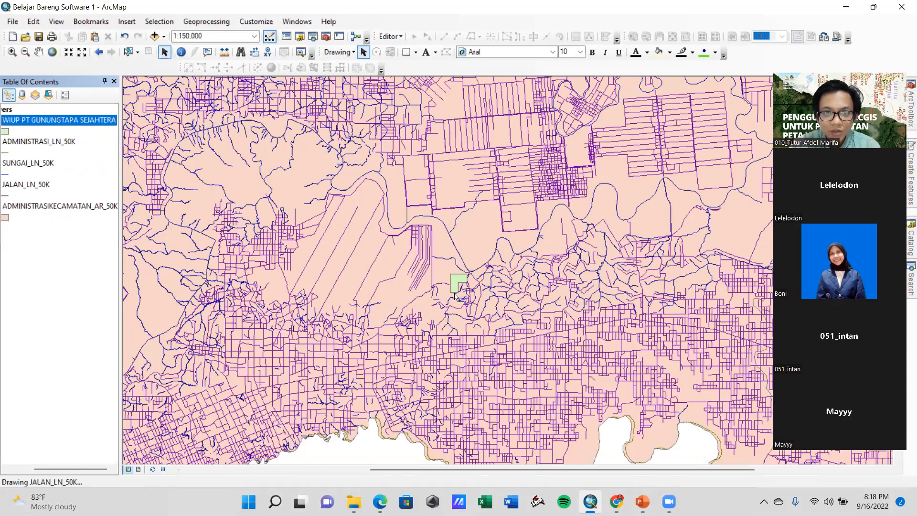
pyautogui.scroll(4, 450, 261)
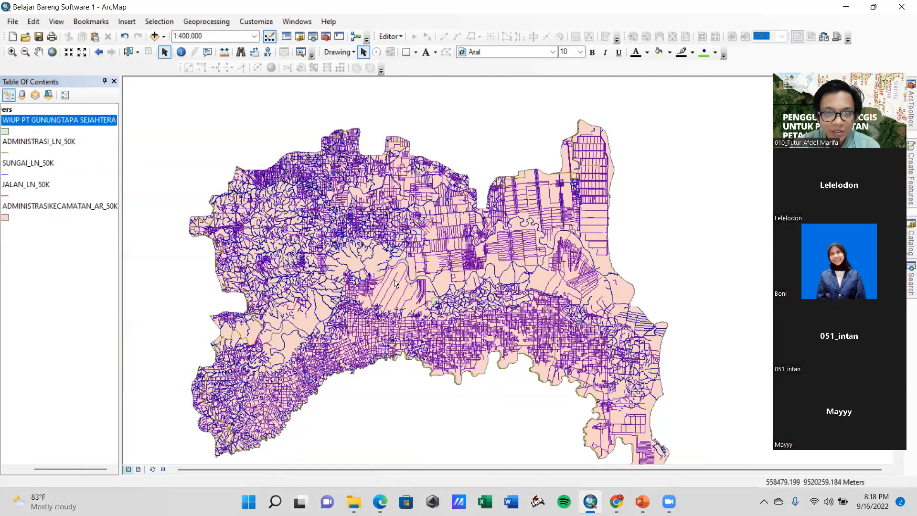
pyautogui.scroll(-5, 387, 305)
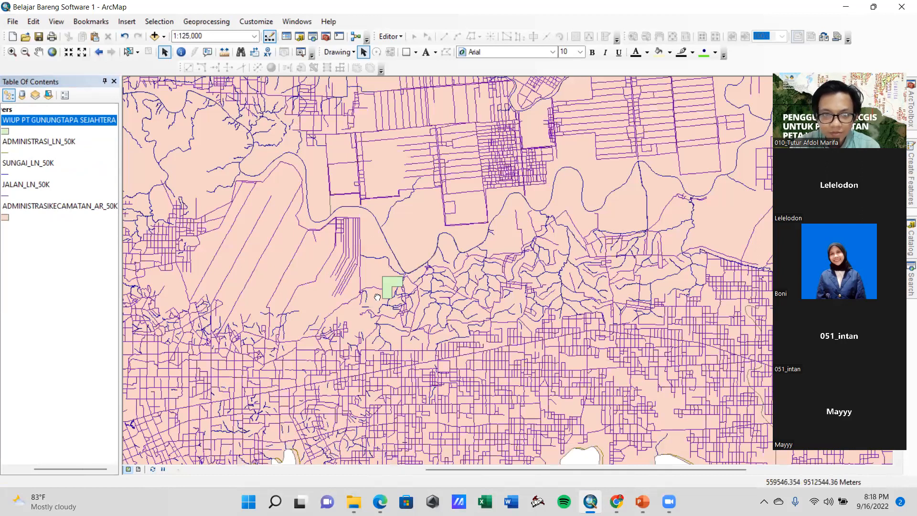
pyautogui.scroll(-3, 377, 297)
pyautogui.moveTo(80, 467); pyautogui.dragTo(24, 466)
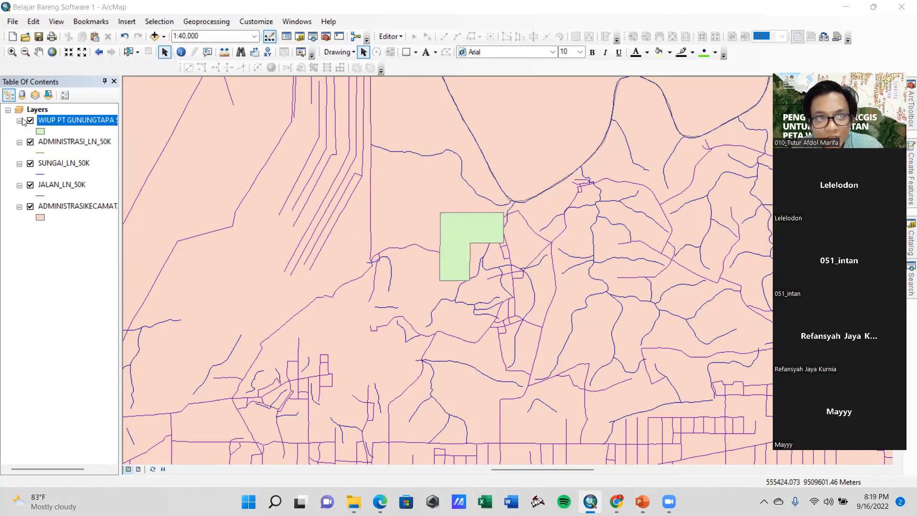
# Move the WIUP layer below ADMINISTRASIKECAMATAN_AR_50K, list the layers by source, and try to move it back up there
pyautogui.moveTo(47, 120); pyautogui.dragTo(62, 224)
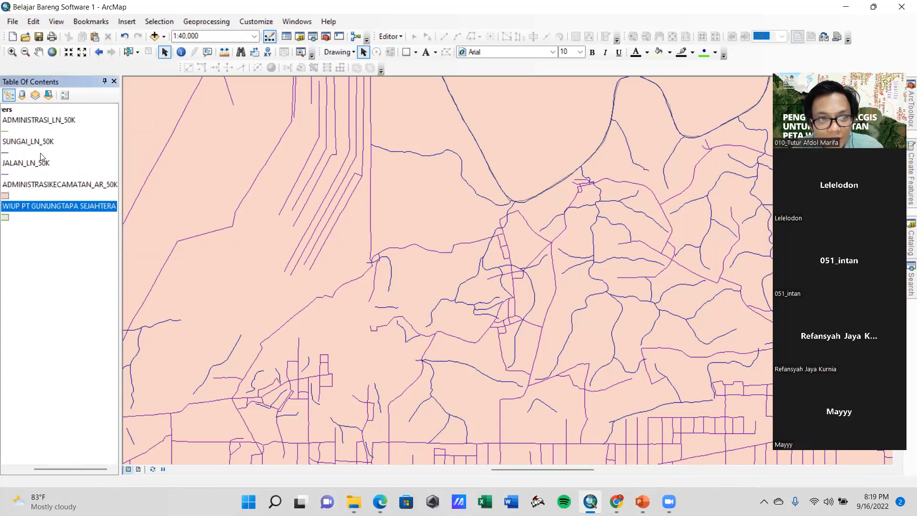
pyautogui.click(22, 95)
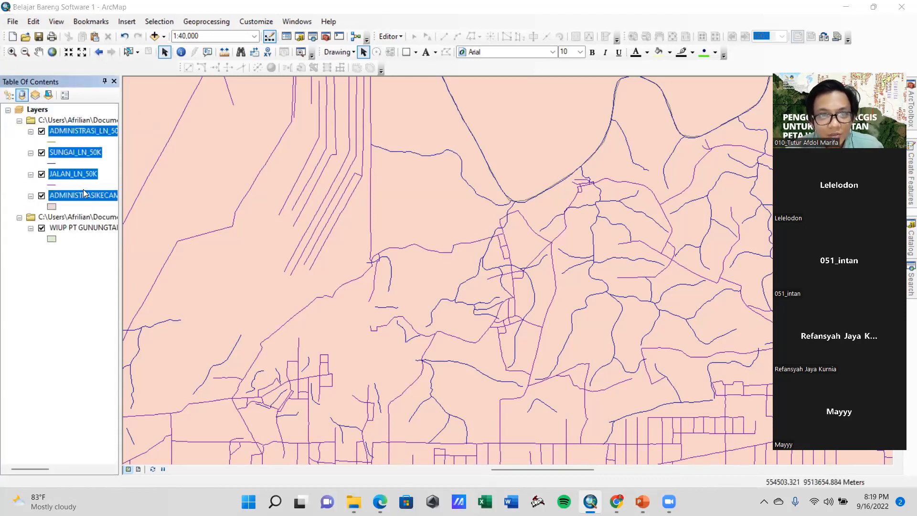
pyautogui.scroll(1, 478, 277)
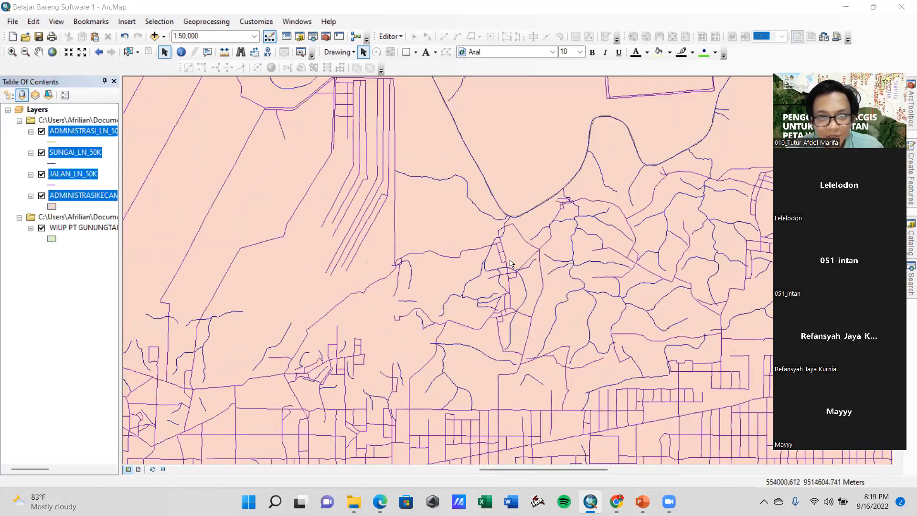
pyautogui.scroll(1, 490, 285)
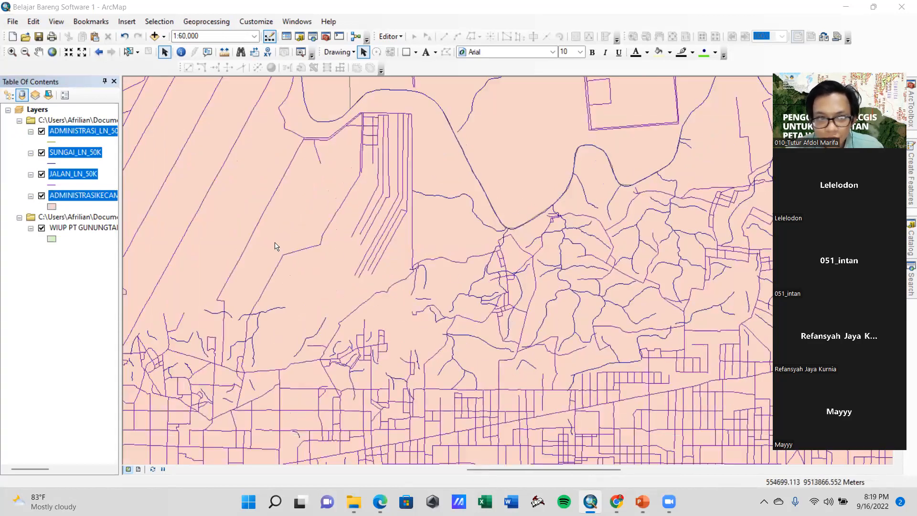
pyautogui.click(21, 184)
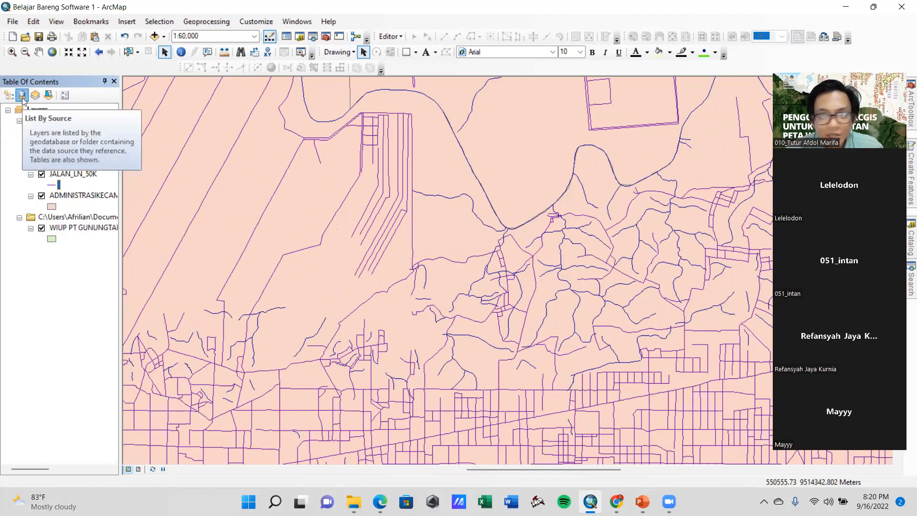
pyautogui.moveTo(67, 228); pyautogui.dragTo(65, 132)
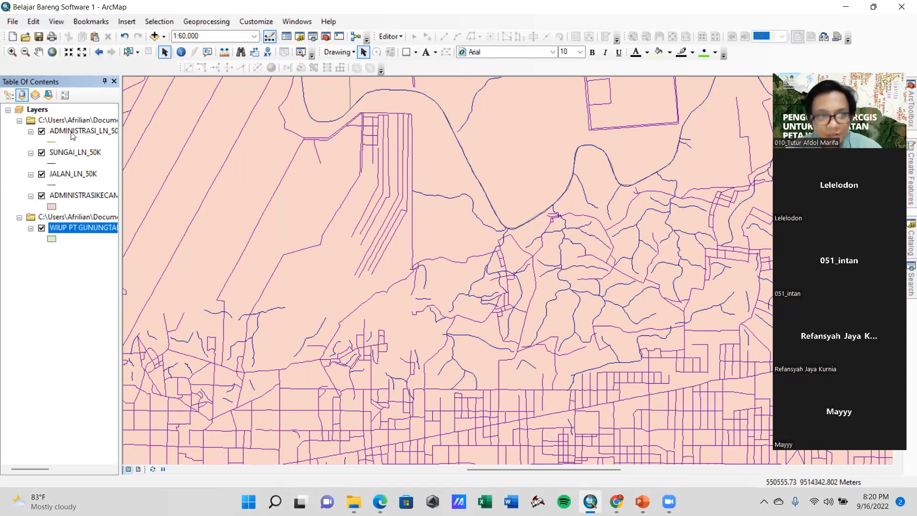
# Return the layer list to drawing order and place WIUP PT GUNUNGTAPA SEJAHTERA at the top
pyautogui.click(8, 95)
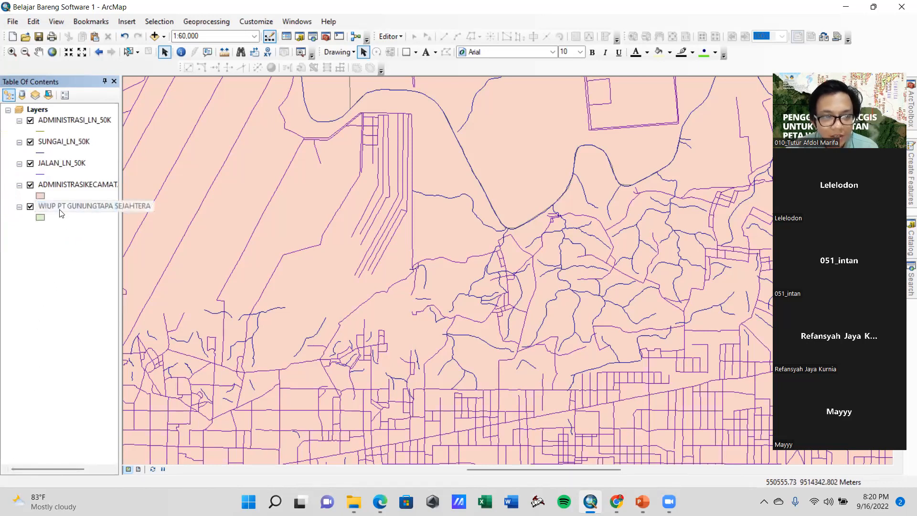
pyautogui.moveTo(57, 206); pyautogui.dragTo(58, 114)
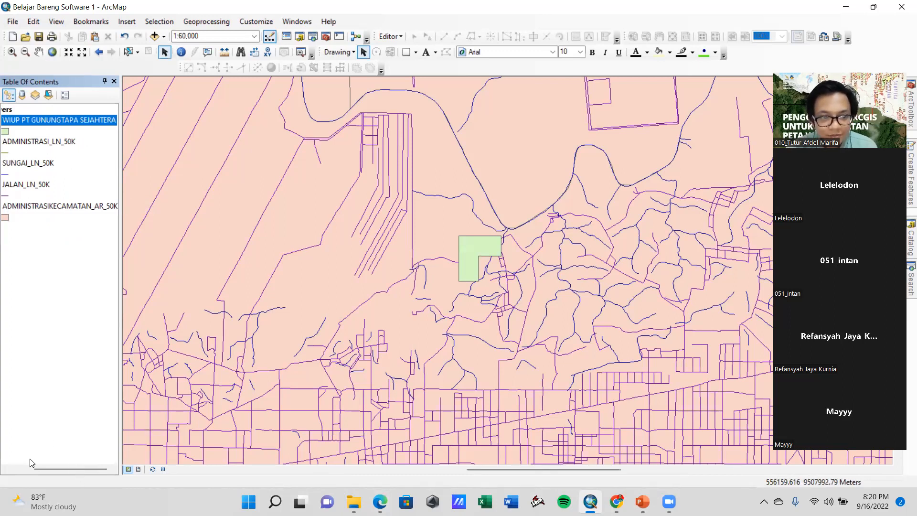
pyautogui.moveTo(59, 469); pyautogui.dragTo(30, 463)
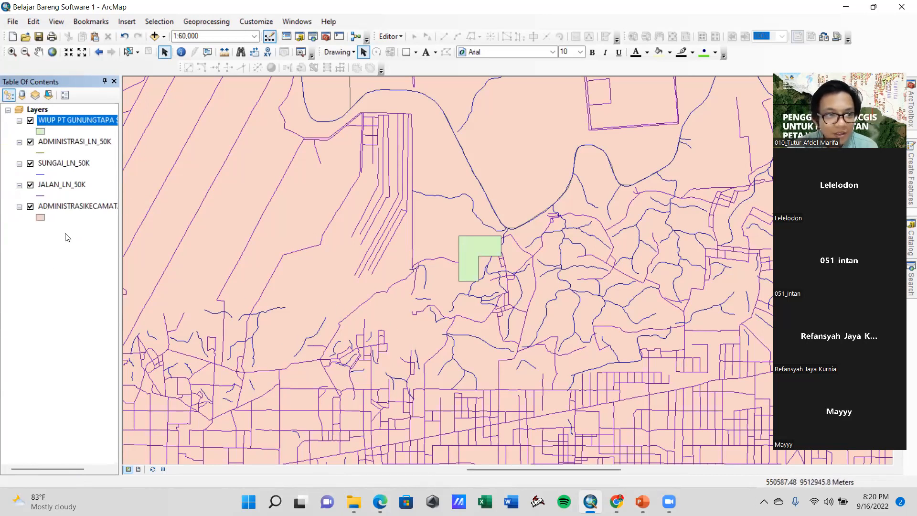
# Turn on labels for the ADMINISTRASIKECAMATAN_AR_50K layer using NAMOBJ as the label field, and apply the layer properties
pyautogui.scroll(1, 423, 311)
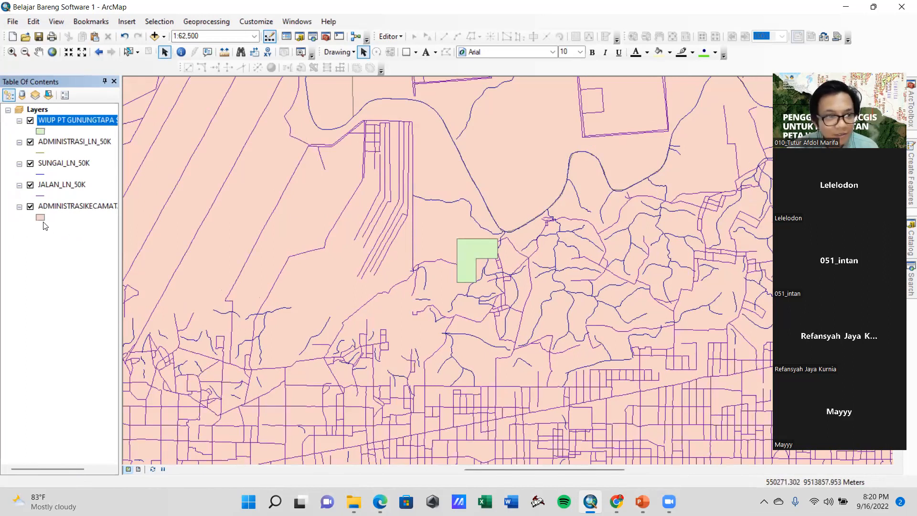
pyautogui.rightClick(54, 204)
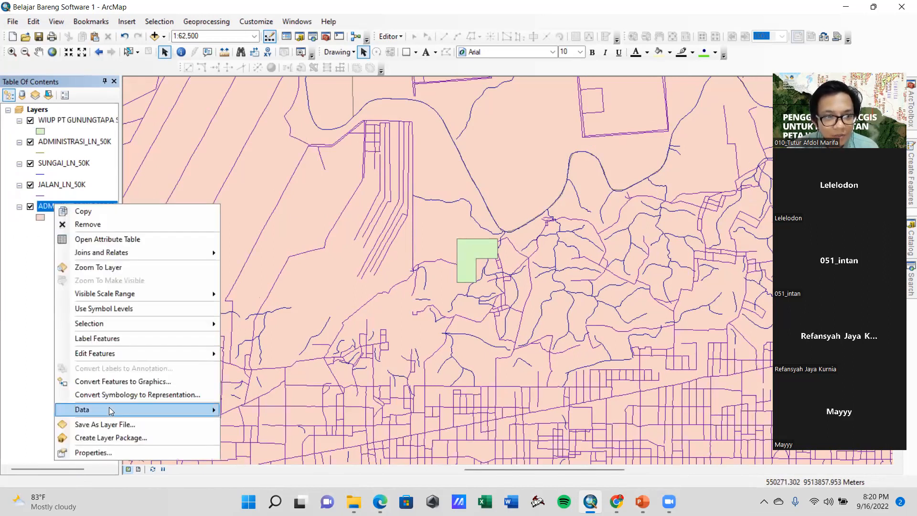
pyautogui.click(96, 453)
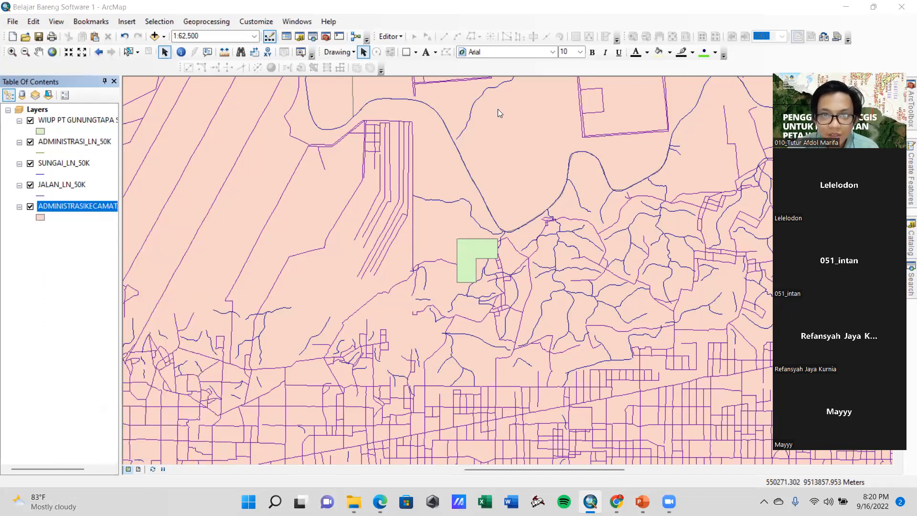
pyautogui.click(275, 142)
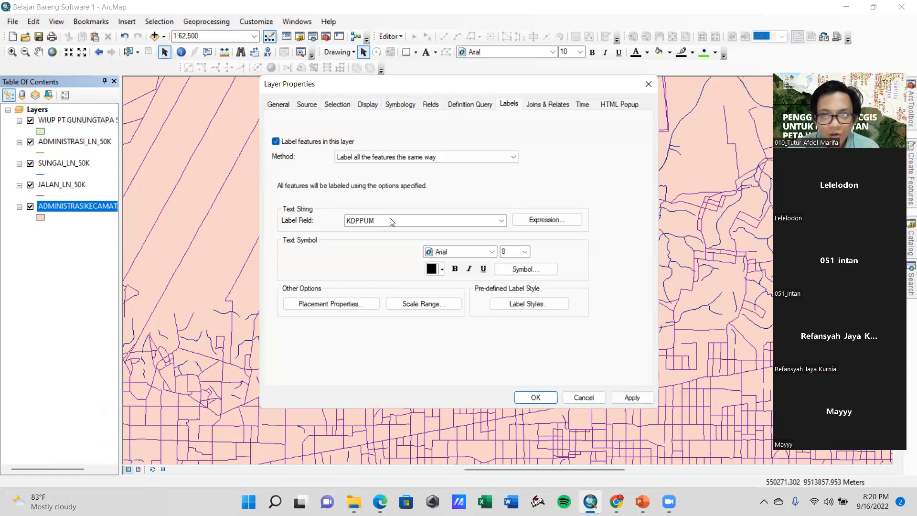
pyautogui.click(390, 221)
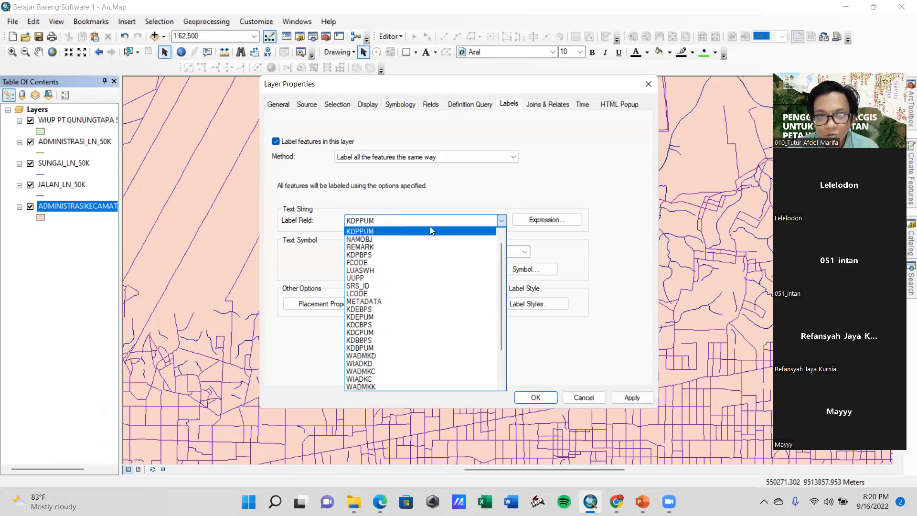
pyautogui.click(362, 240)
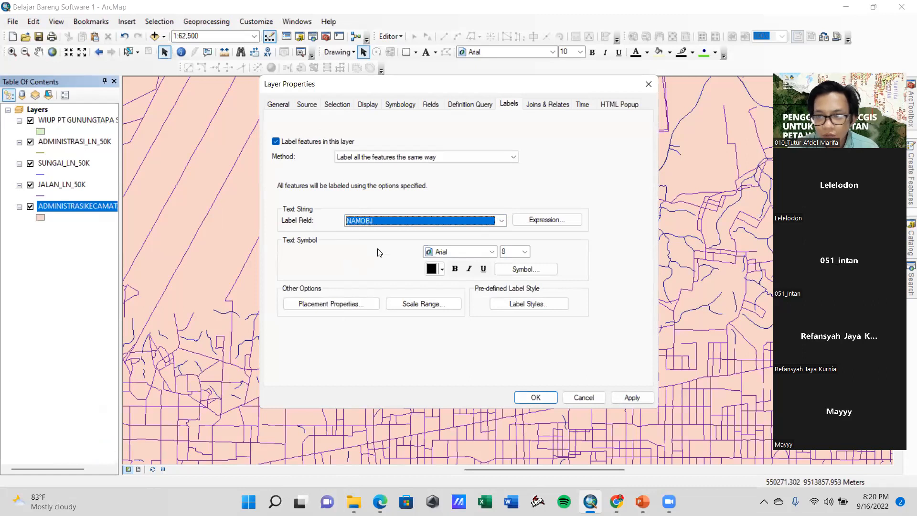
pyautogui.click(640, 396)
pyautogui.click(543, 398)
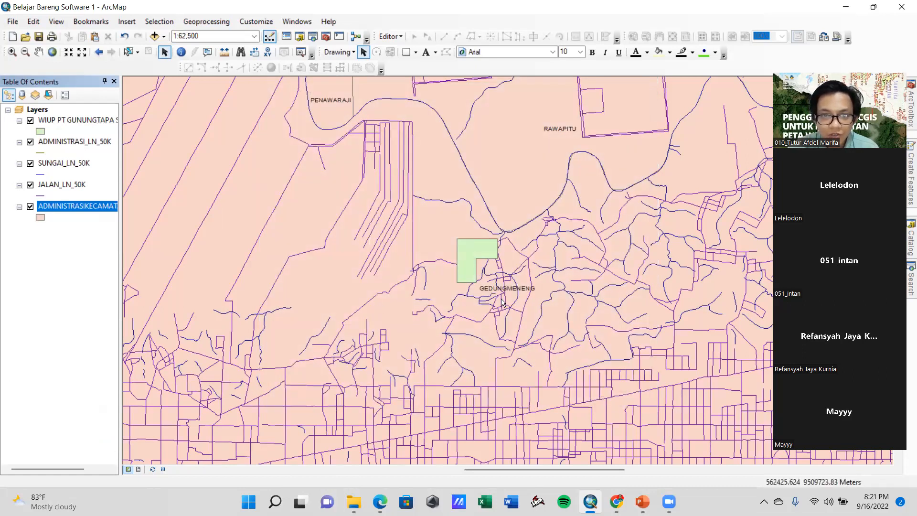
# Examine the NAMOBJ column in the attribute table of the ADMINISTRASIKECAMATAN_AR_50K layer, and close the table
pyautogui.scroll(-1, 494, 314)
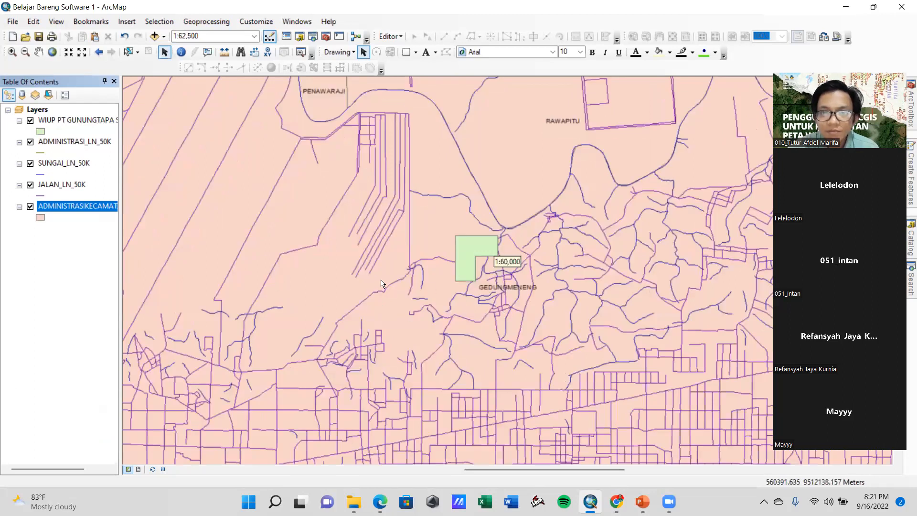
pyautogui.scroll(2, 470, 304)
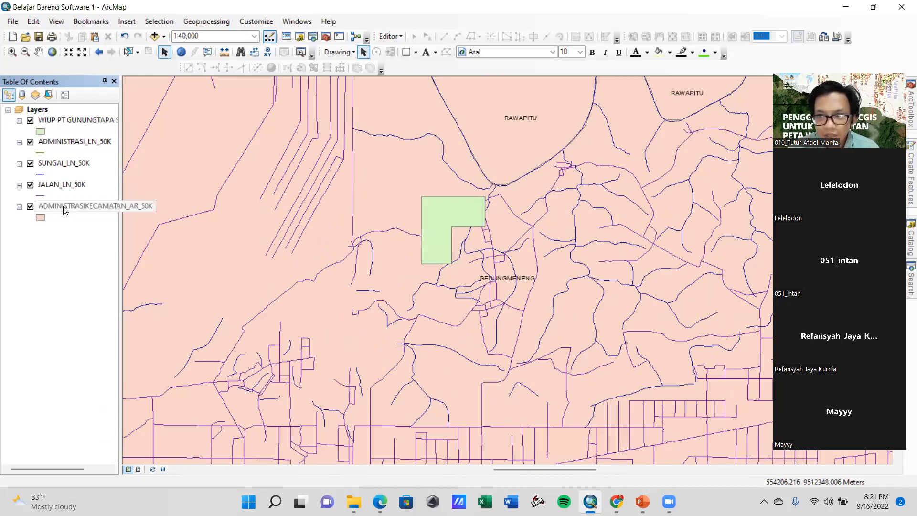
pyautogui.rightClick(65, 210)
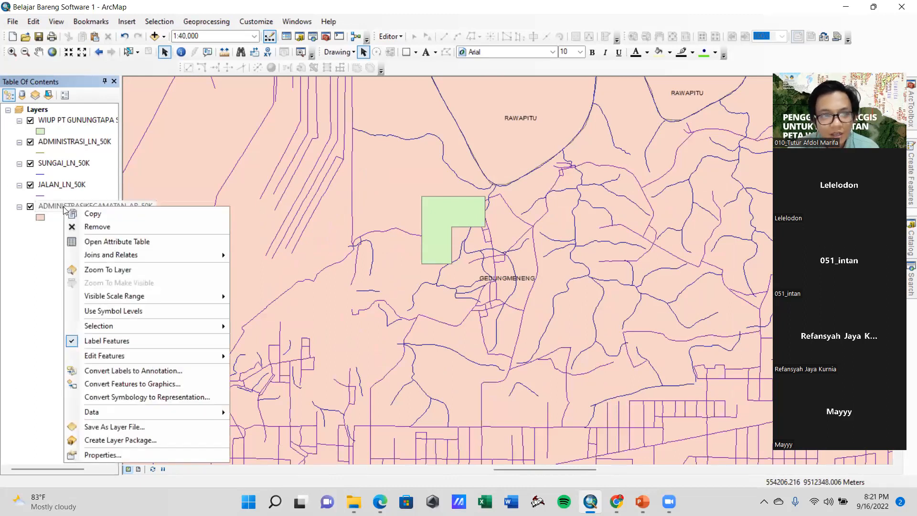
pyautogui.click(96, 243)
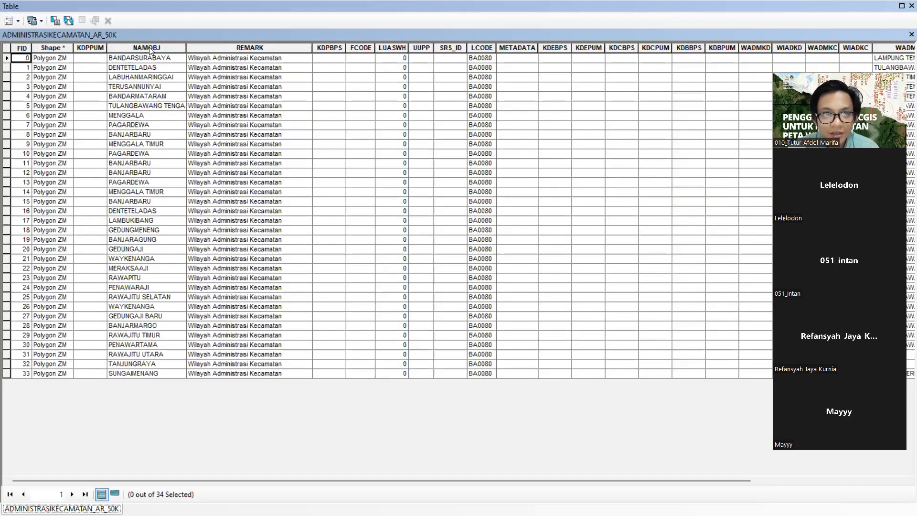
pyautogui.click(124, 48)
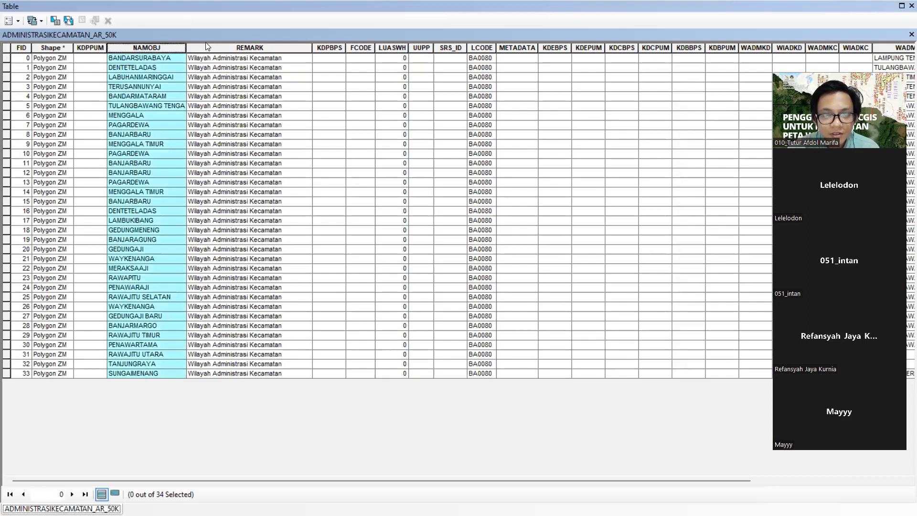
pyautogui.click(90, 47)
pyautogui.click(54, 48)
pyautogui.click(85, 48)
pyautogui.click(135, 48)
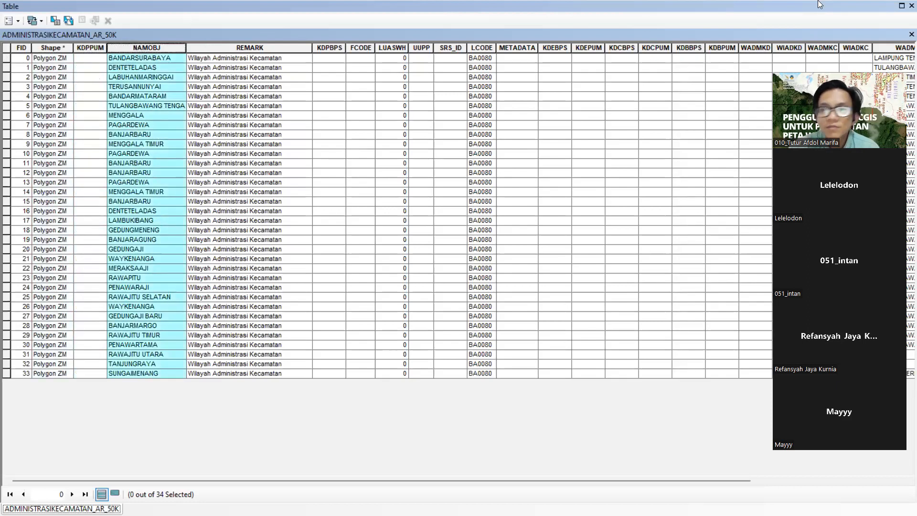
pyautogui.click(911, 6)
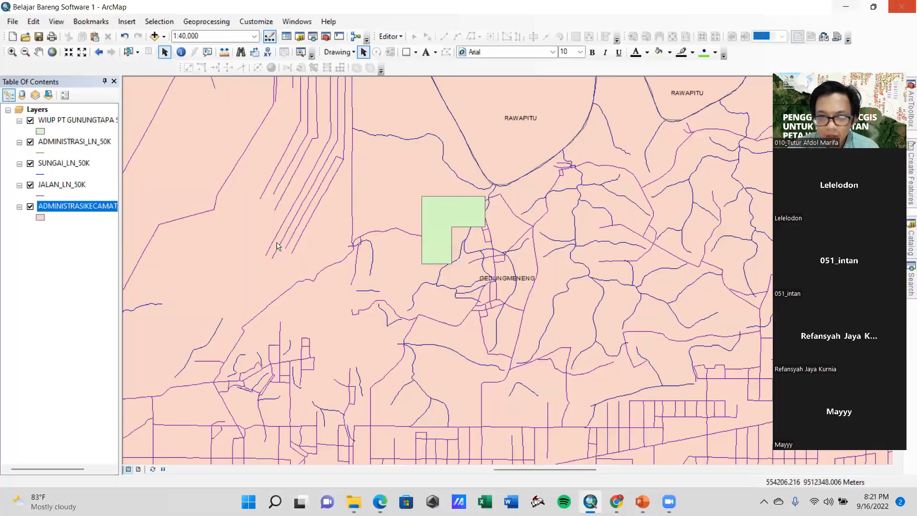
# Give the ADMINISTRASIKECAMATAN_AR_50K polygons no fill colour and a black outline with a width of 1
pyautogui.doubleClick(40, 218)
pyautogui.click(578, 205)
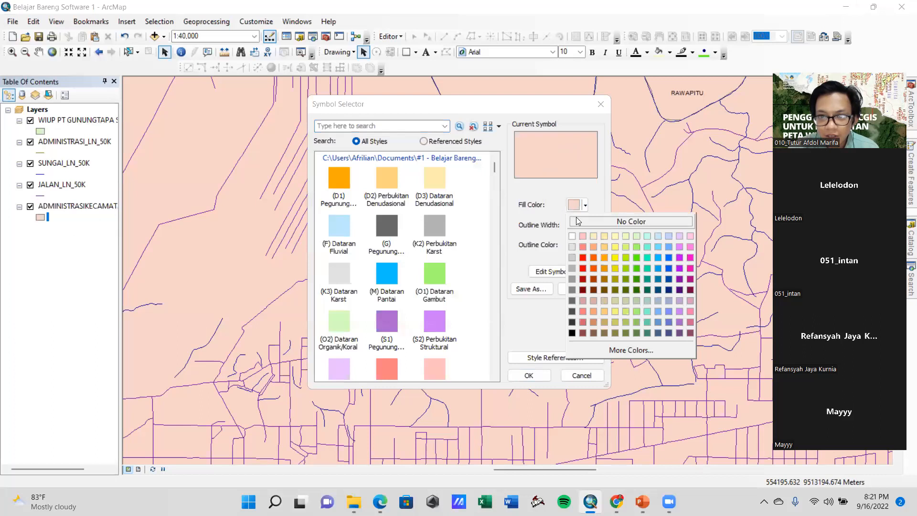
pyautogui.click(606, 221)
pyautogui.click(581, 245)
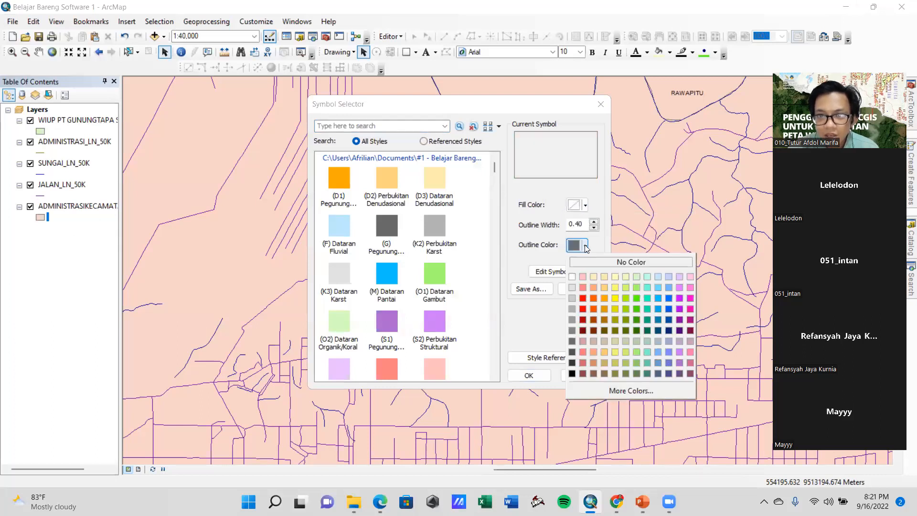
pyautogui.click(572, 373)
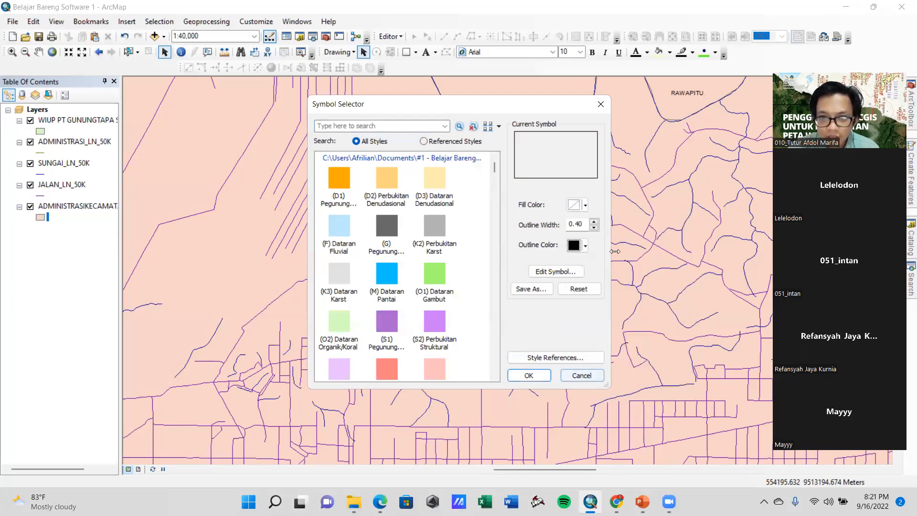
pyautogui.click(594, 222)
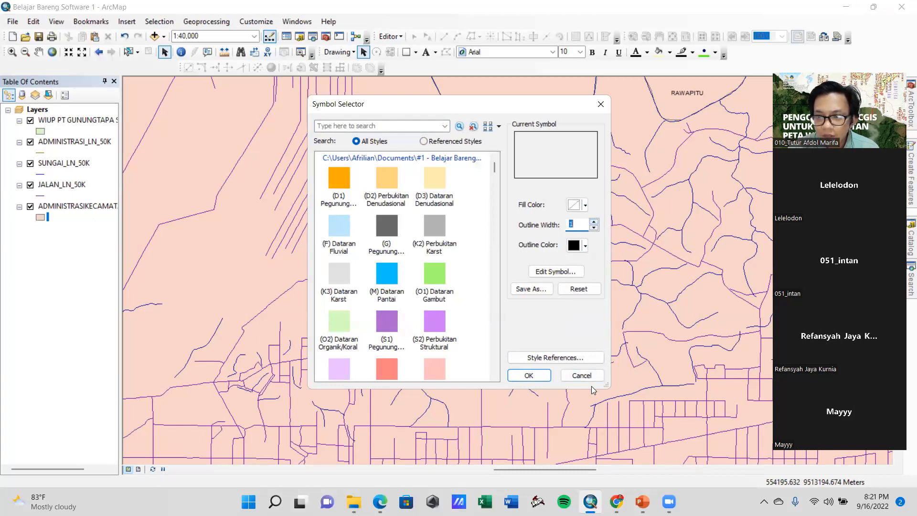
pyautogui.click(535, 375)
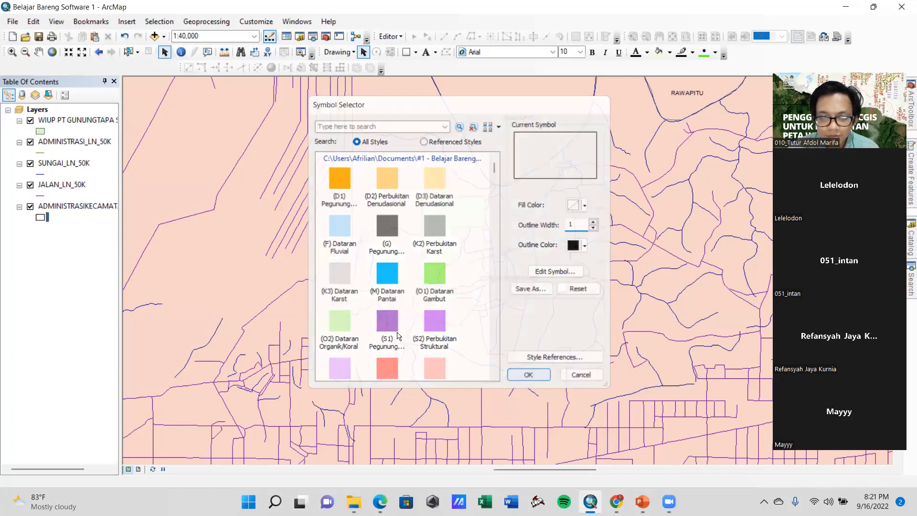
# Give the WIUP PT GUNUNGTAPA SEJAHTERA polygon no fill colour and a black outline with a width of 5
pyautogui.scroll(2, 393, 338)
pyautogui.scroll(-2, 423, 320)
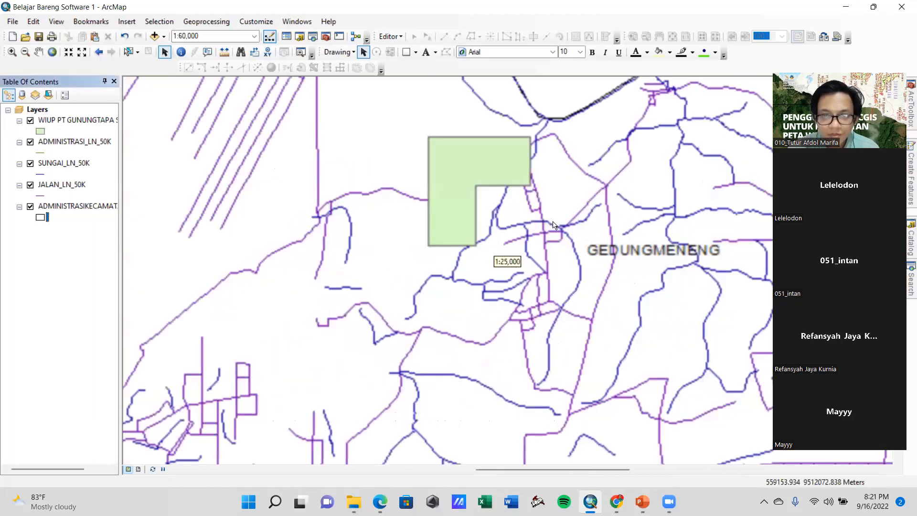
pyautogui.scroll(-1, 550, 303)
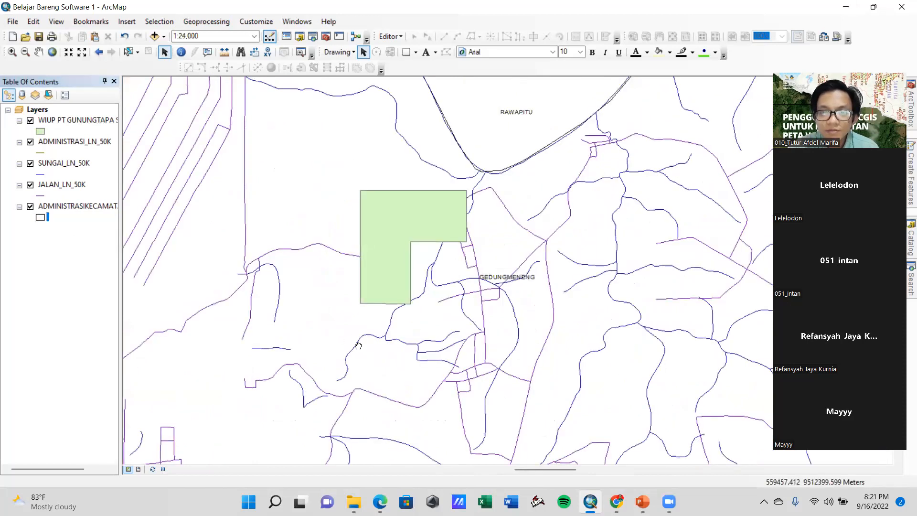
pyautogui.moveTo(476, 362); pyautogui.dragTo(459, 362)
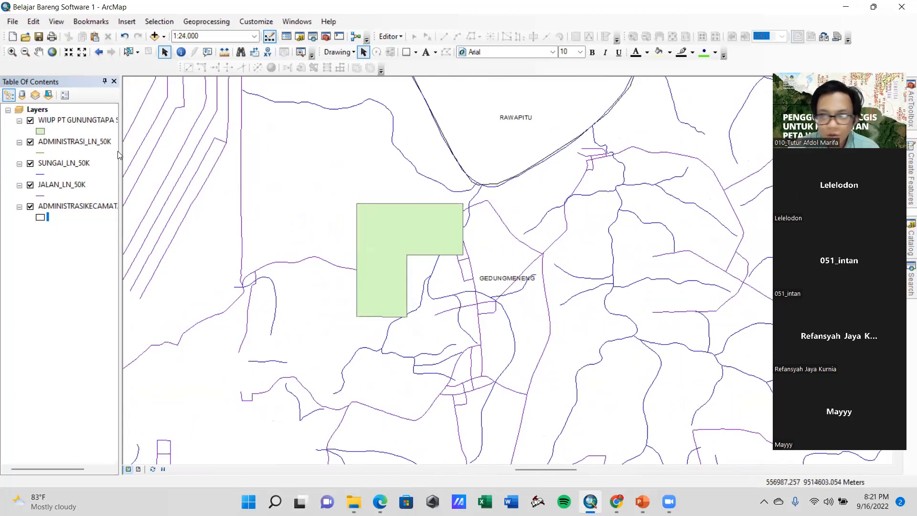
pyautogui.click(41, 131)
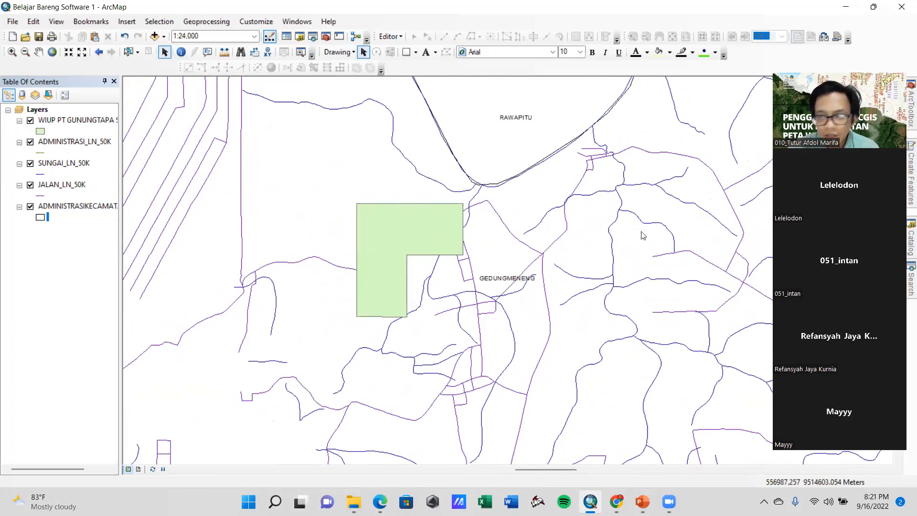
pyautogui.click(583, 205)
pyautogui.click(631, 221)
pyautogui.click(584, 245)
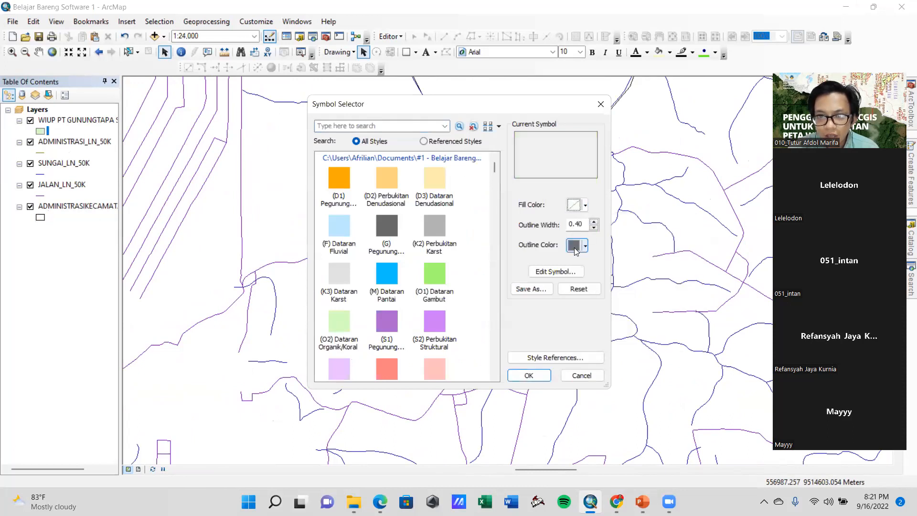
pyautogui.click(571, 373)
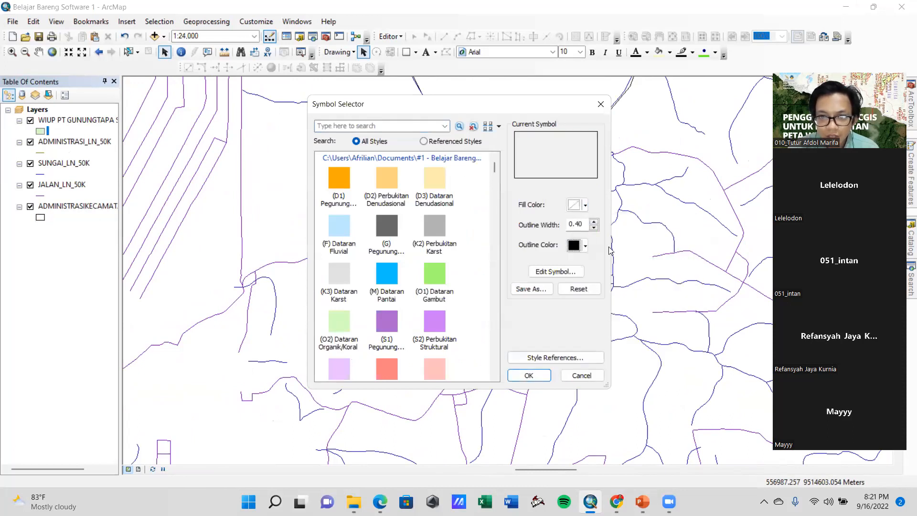
pyautogui.write('1')
pyautogui.click(595, 221)
pyautogui.click(595, 221)
pyautogui.click(595, 221)
pyautogui.click(595, 221)
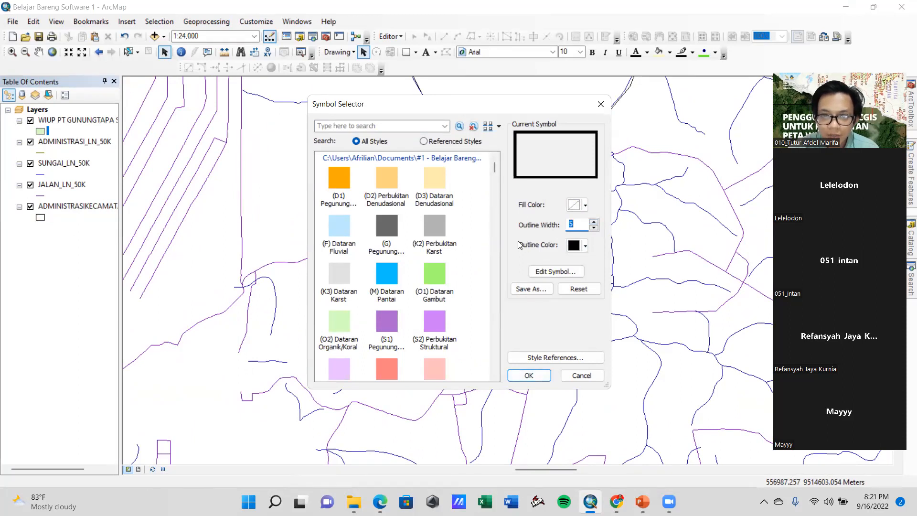
pyautogui.click(576, 225)
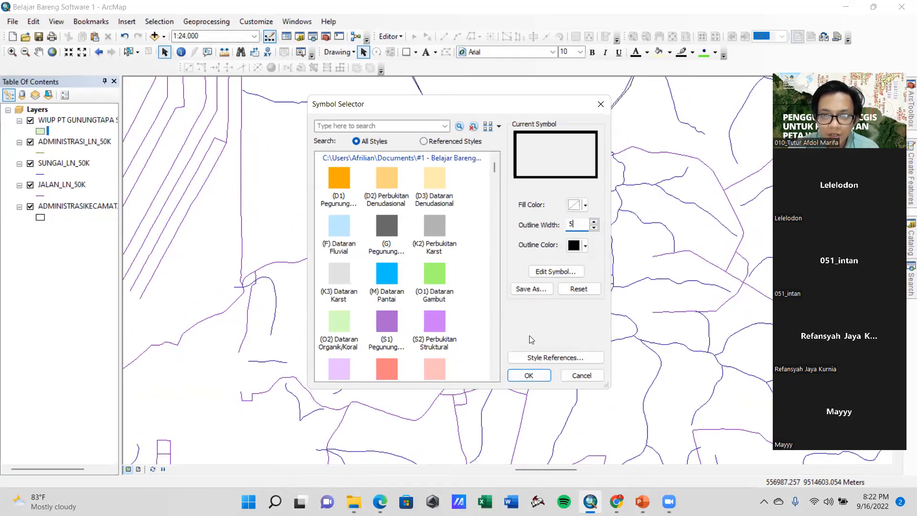
pyautogui.click(530, 375)
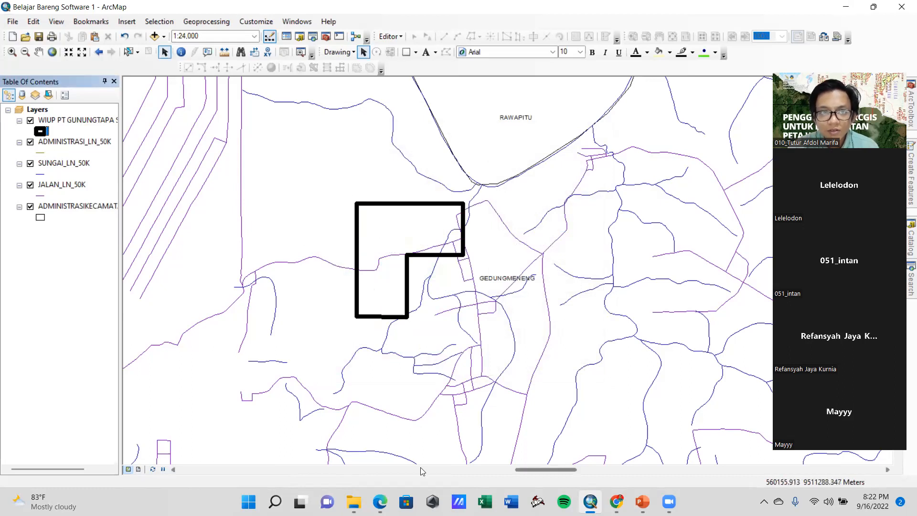
# Open the line symbol settings of the SUNGAI_LN_50K layer and search the symbol styles for "sungai"
pyautogui.moveTo(484, 342)
pyautogui.mouseDown()
pyautogui.moveTo(529, 347)
pyautogui.moveTo(478, 349)
pyautogui.mouseUp()
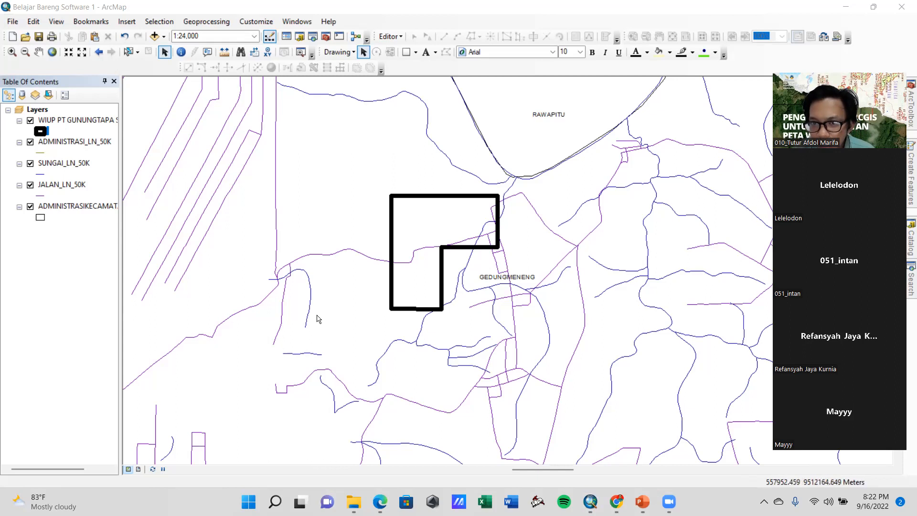
pyautogui.moveTo(322, 321)
pyautogui.mouseDown()
pyautogui.moveTo(377, 323)
pyautogui.moveTo(309, 326)
pyautogui.mouseUp()
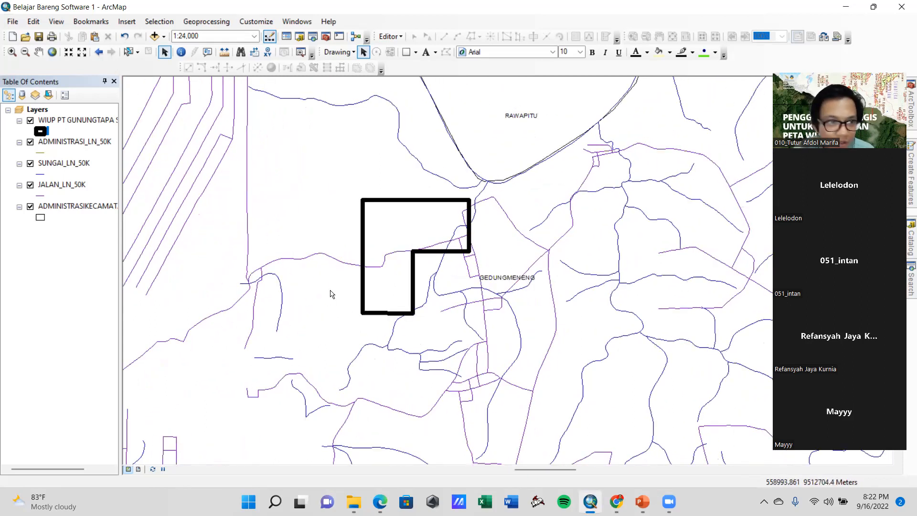
pyautogui.moveTo(383, 277); pyautogui.dragTo(461, 272)
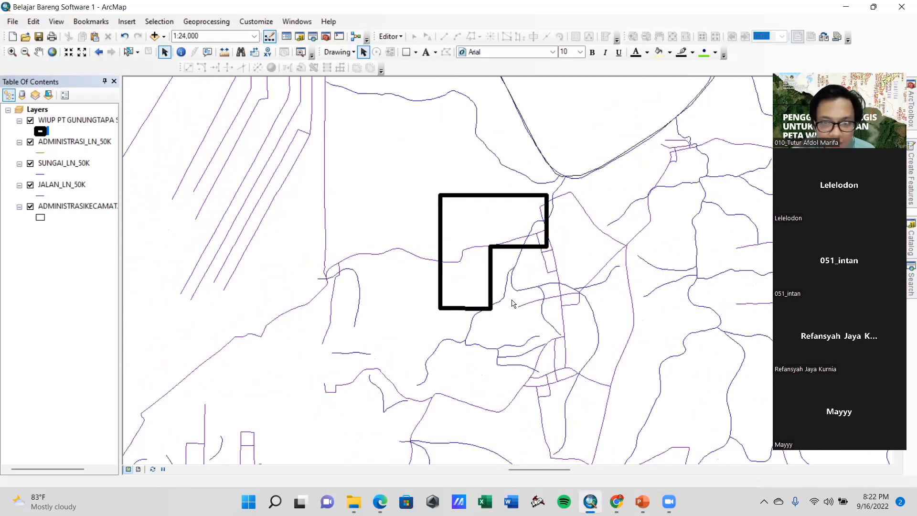
pyautogui.doubleClick(41, 175)
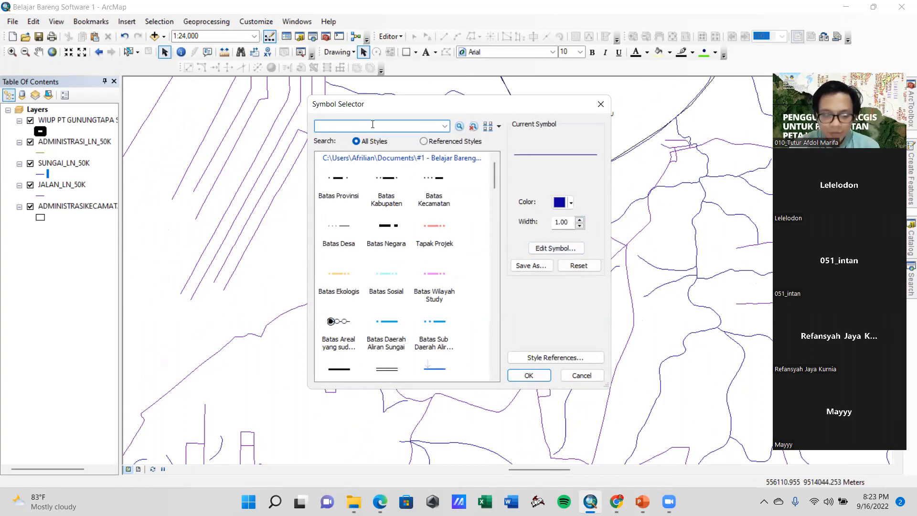
pyautogui.write('sungai')
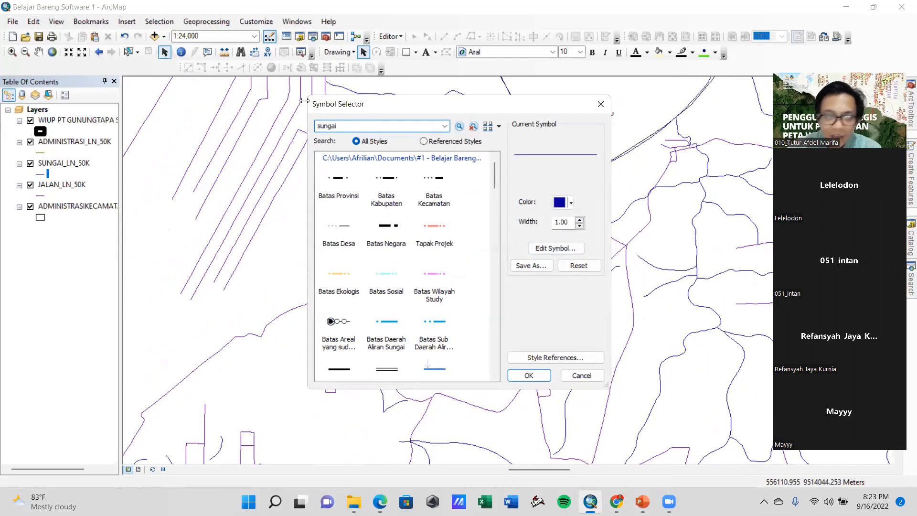
pyautogui.click(456, 127)
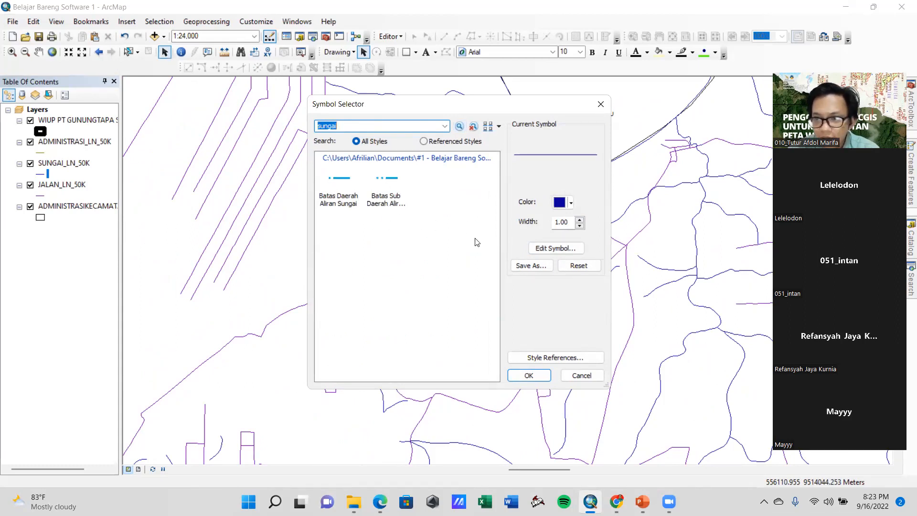
# Clear the symbol search text and set the SUNGAI_LN_50K line colour to light blue
pyautogui.click(420, 127)
pyautogui.hotkey('ctrl', 'a')
pyautogui.press('BackSpace')
pyautogui.click(562, 202)
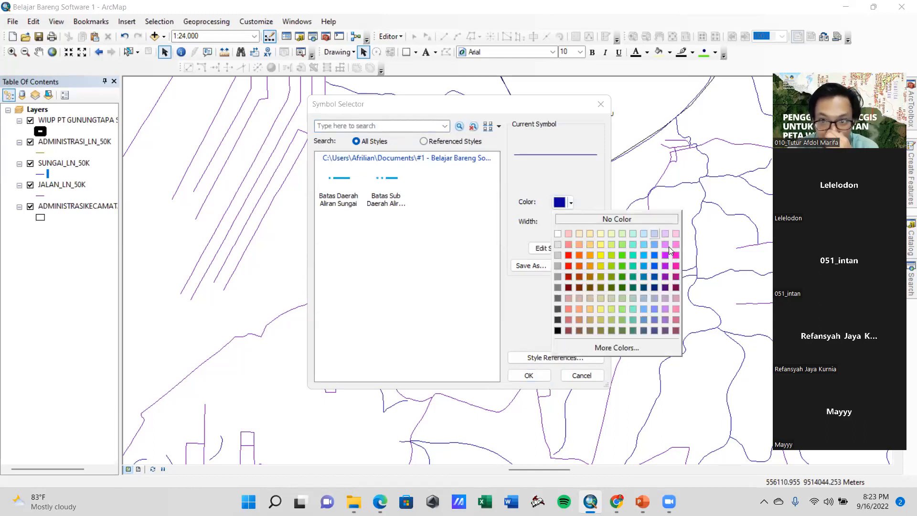
pyautogui.click(642, 254)
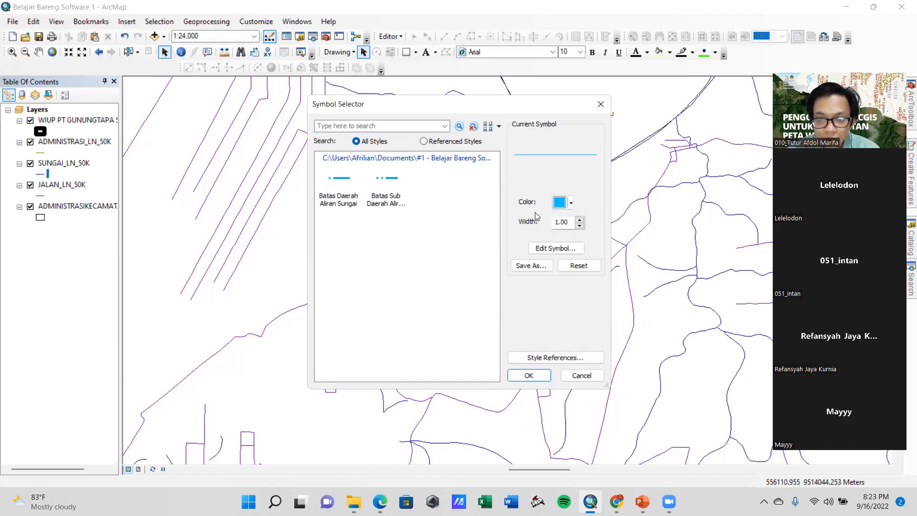
pyautogui.click(528, 376)
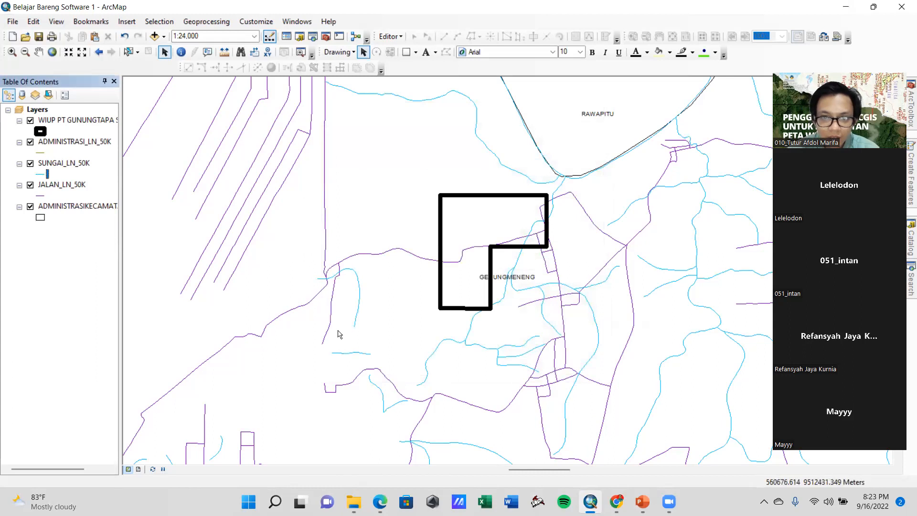
# Set the JALAN_LN_50K road lines to red with a width of 2
pyautogui.click(40, 197)
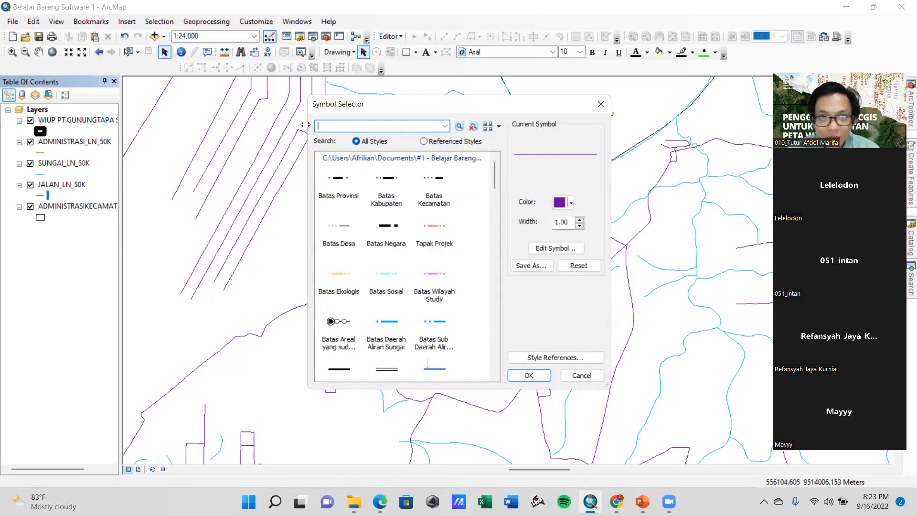
pyautogui.click(568, 203)
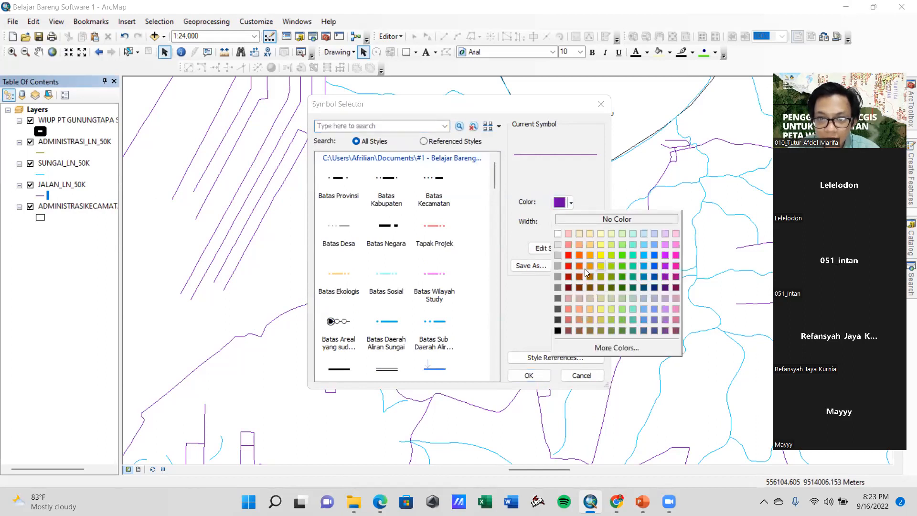
pyautogui.click(569, 266)
pyautogui.click(580, 220)
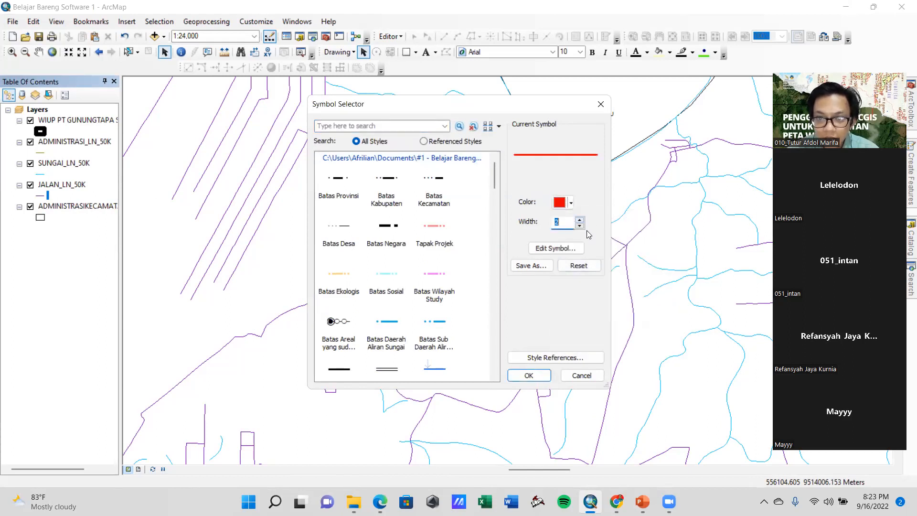
pyautogui.click(528, 376)
# Add the SUNGAI_AR_50K.shp shapefile from the KAB. TULANGBAWANG folder to the map
pyautogui.moveTo(678, 220); pyautogui.dragTo(661, 229)
pyautogui.moveTo(493, 334); pyautogui.dragTo(455, 292)
pyautogui.moveTo(350, 303); pyautogui.dragTo(379, 346)
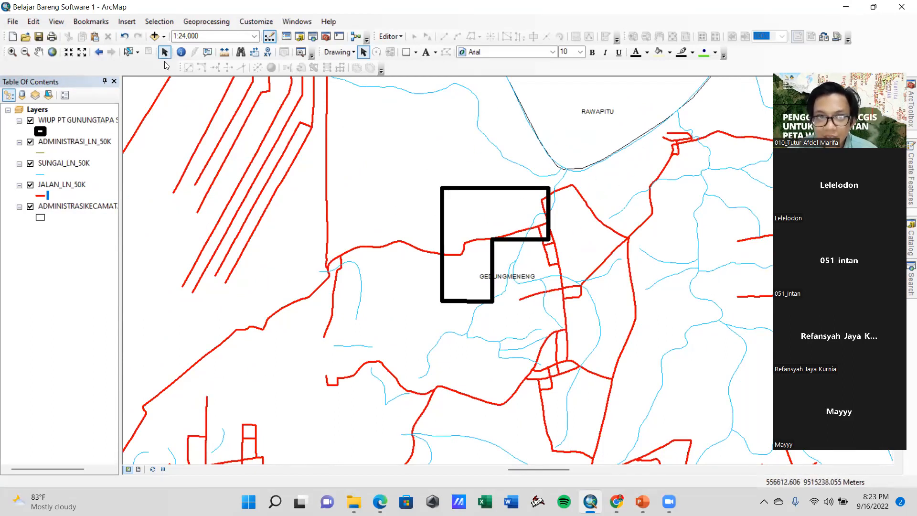
pyautogui.click(155, 37)
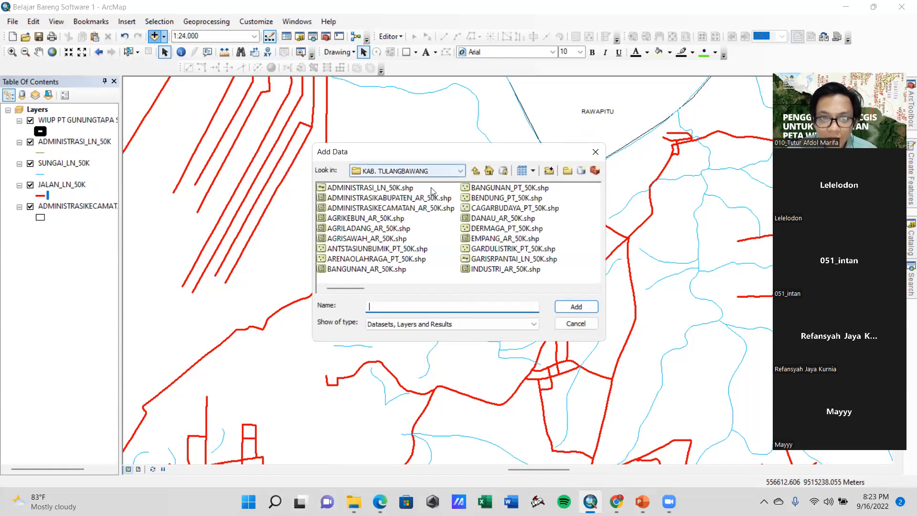
pyautogui.moveTo(337, 285); pyautogui.dragTo(404, 285)
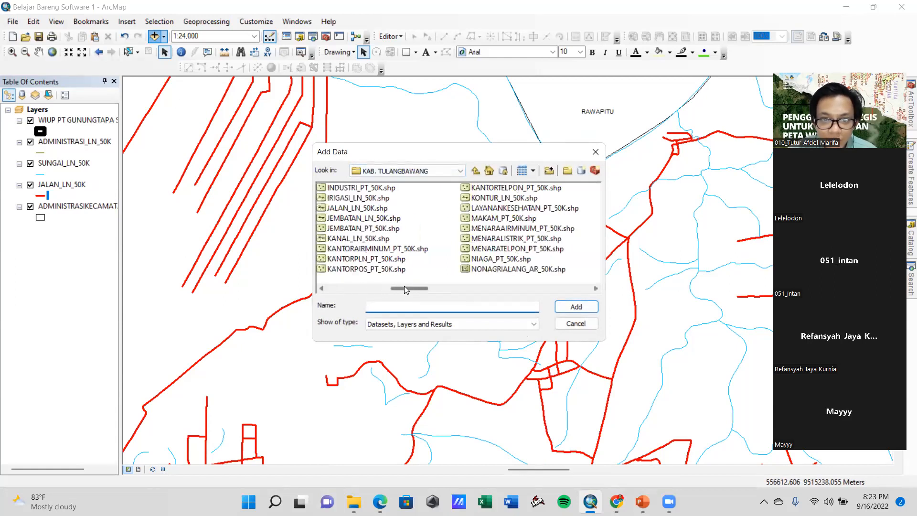
pyautogui.click(456, 288)
pyautogui.click(477, 288)
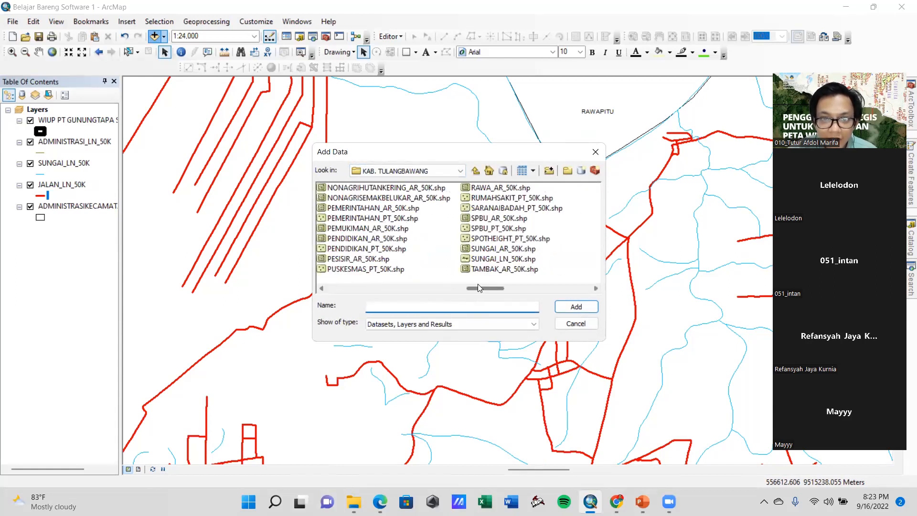
pyautogui.click(498, 250)
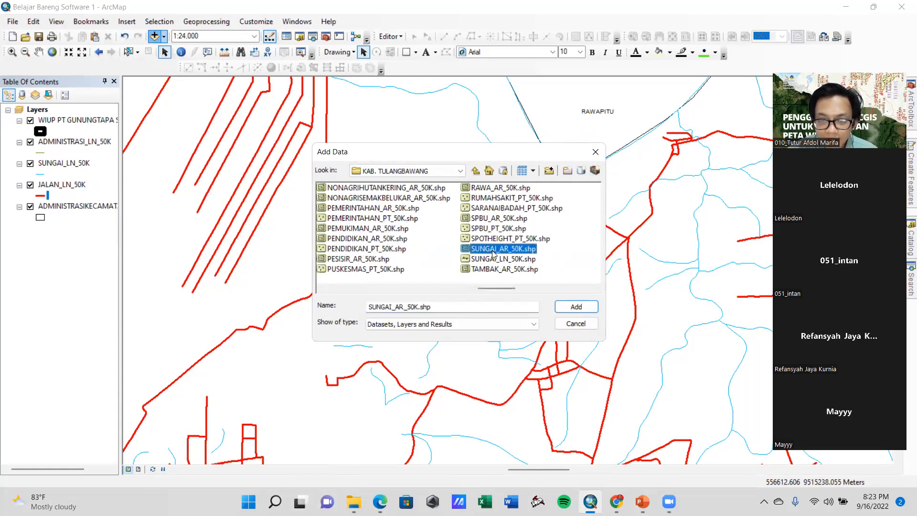
pyautogui.click(489, 261)
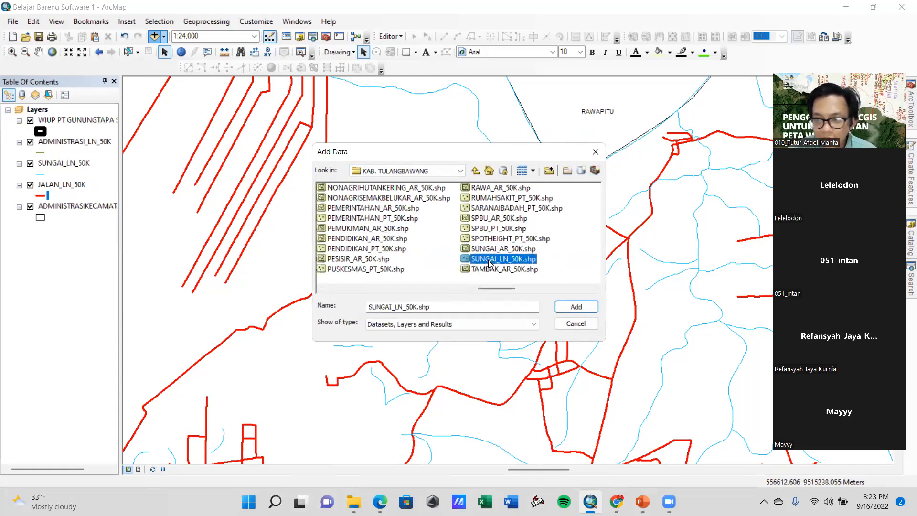
pyautogui.click(509, 250)
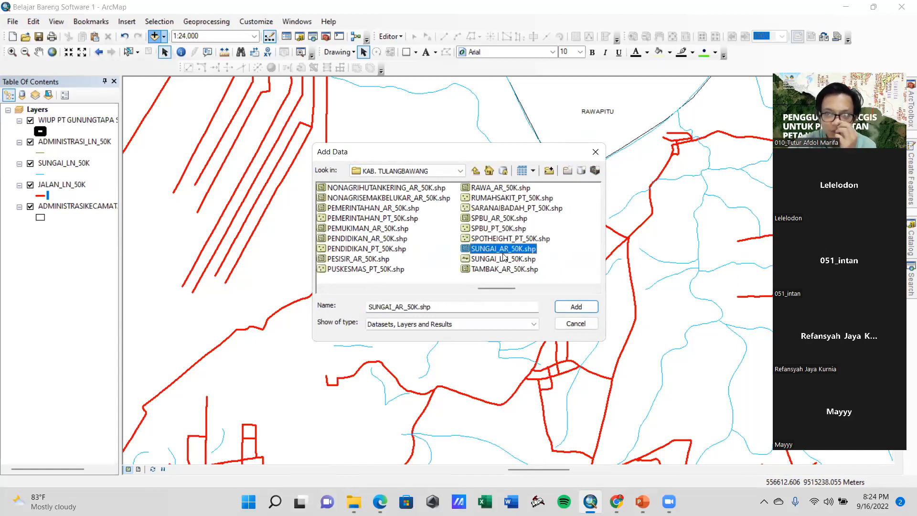
pyautogui.click(588, 308)
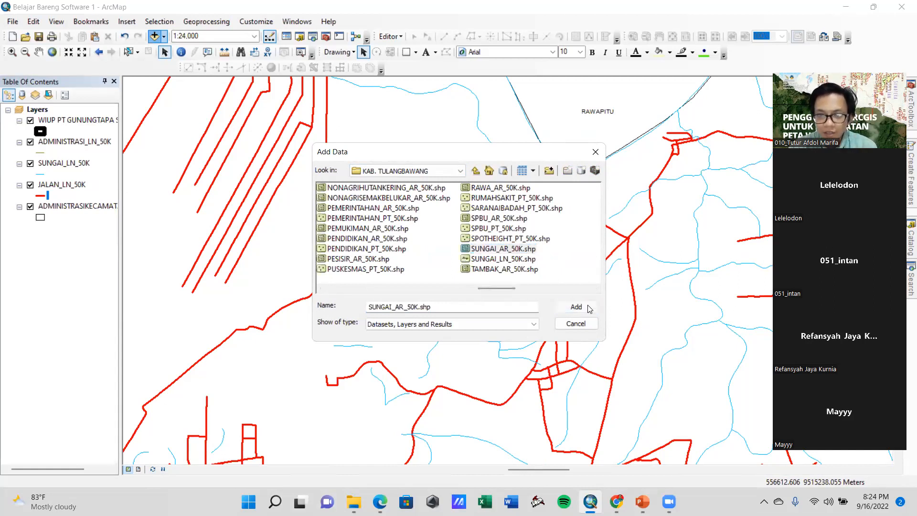
# Give the SUNGAI_AR_50K river polygons a blue fill and a blue outline with a width of 1
pyautogui.moveTo(559, 161); pyautogui.dragTo(474, 252)
pyautogui.moveTo(460, 213)
pyautogui.mouseDown()
pyautogui.moveTo(481, 223)
pyautogui.moveTo(450, 228)
pyautogui.moveTo(449, 201)
pyautogui.mouseUp()
pyautogui.moveTo(522, 347); pyautogui.dragTo(596, 268)
pyautogui.click(42, 132)
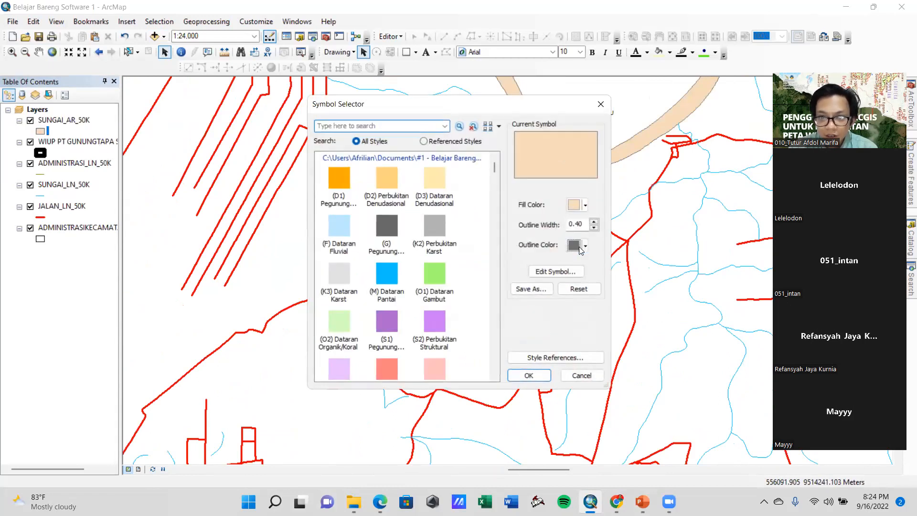
pyautogui.click(580, 248)
pyautogui.click(671, 301)
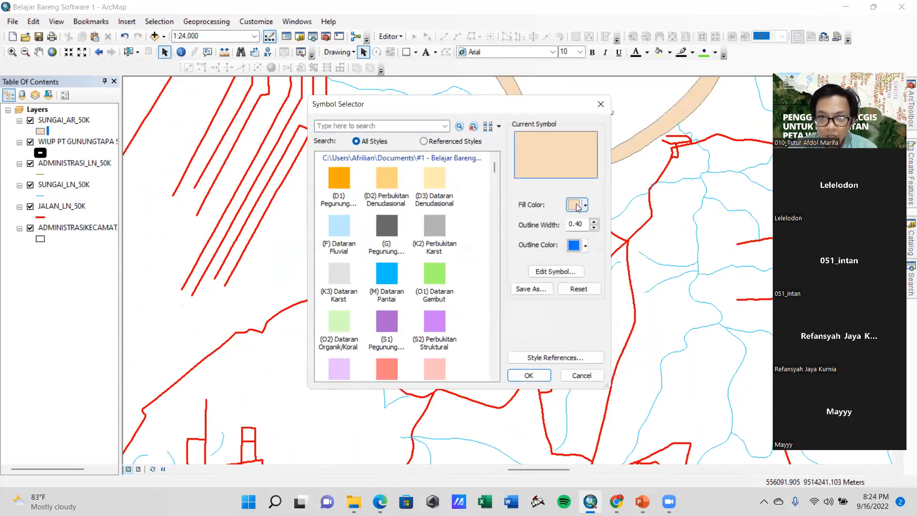
pyautogui.click(577, 207)
pyautogui.click(666, 258)
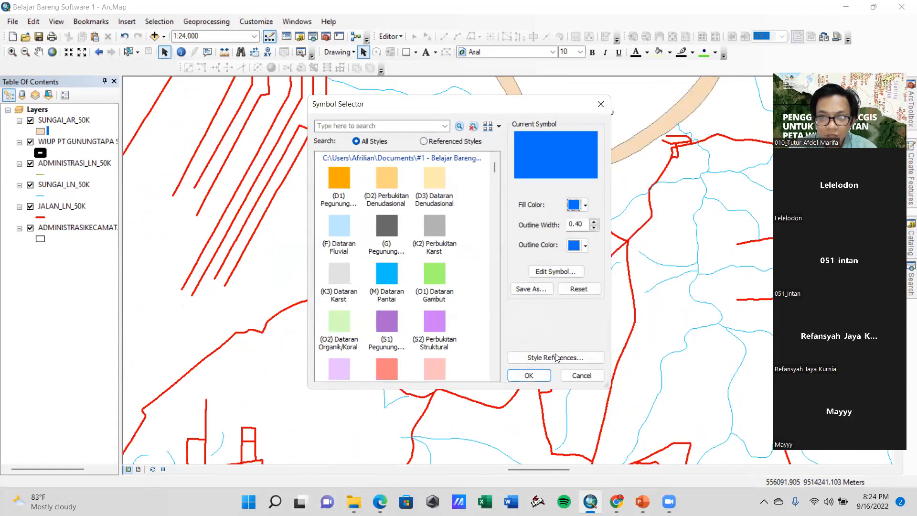
pyautogui.doubleClick(575, 224)
pyautogui.write('1')
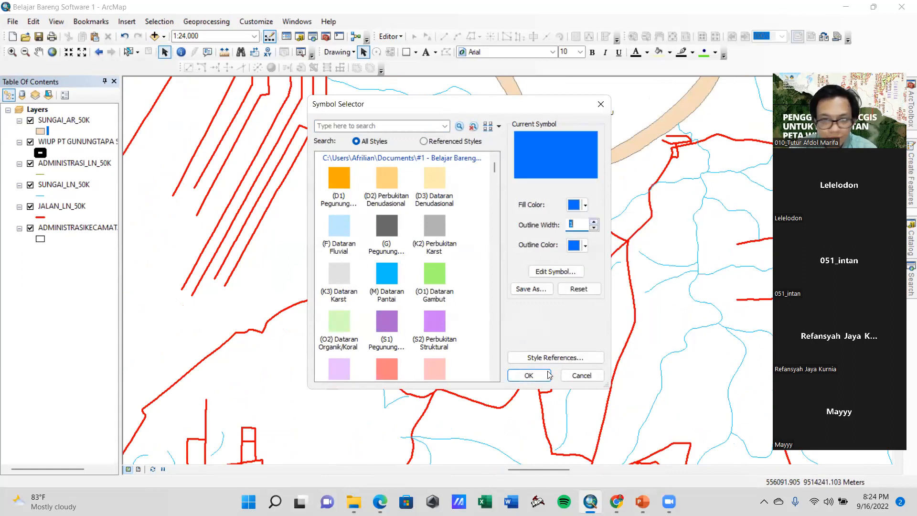
pyautogui.click(530, 376)
# Turn on feature labels for the SUNGAI_AR_50K layer, using the NAMOBJ field
pyautogui.moveTo(549, 340); pyautogui.dragTo(529, 311)
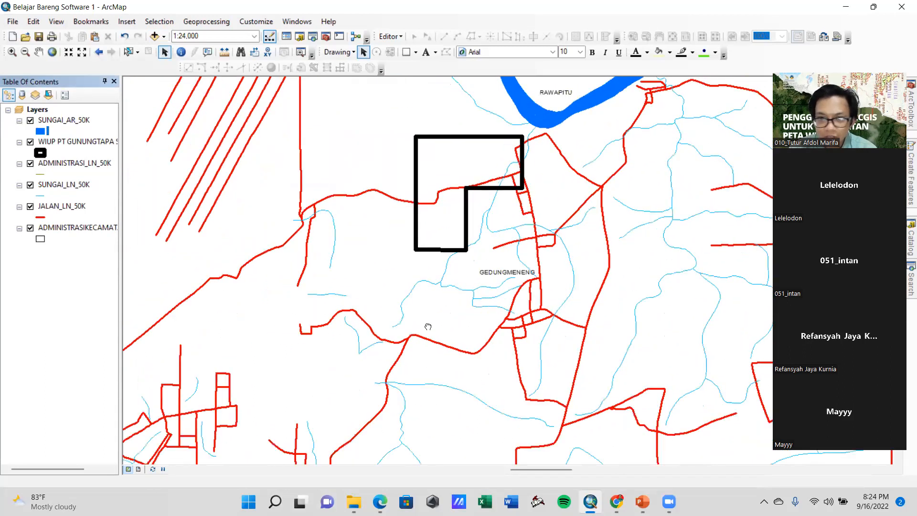
pyautogui.moveTo(428, 327); pyautogui.dragTo(494, 323)
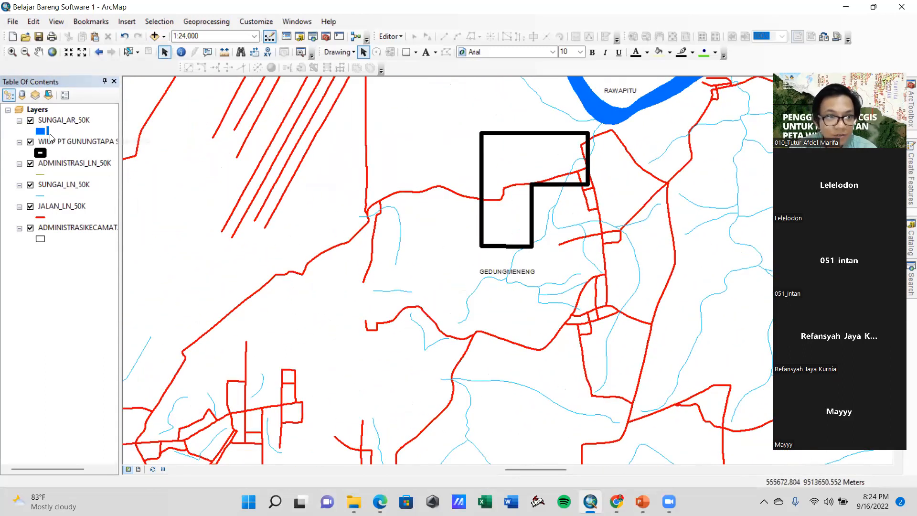
pyautogui.rightClick(54, 122)
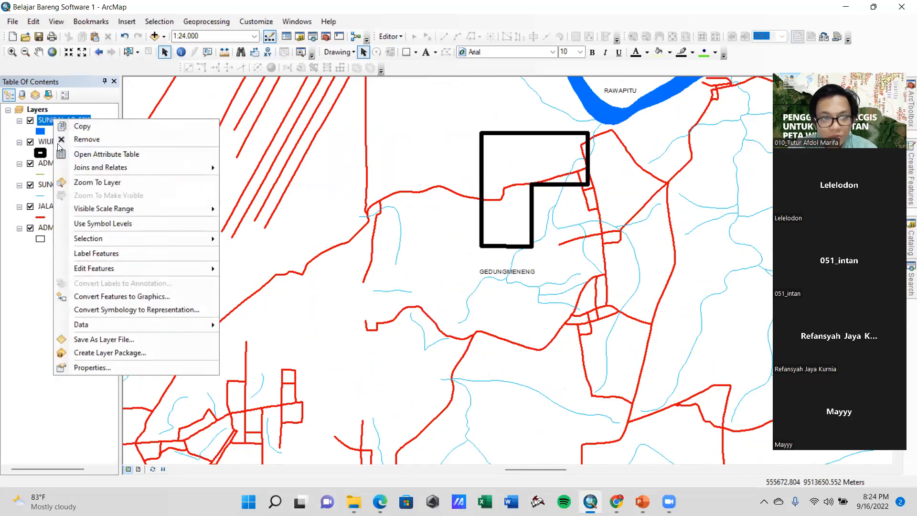
pyautogui.click(120, 369)
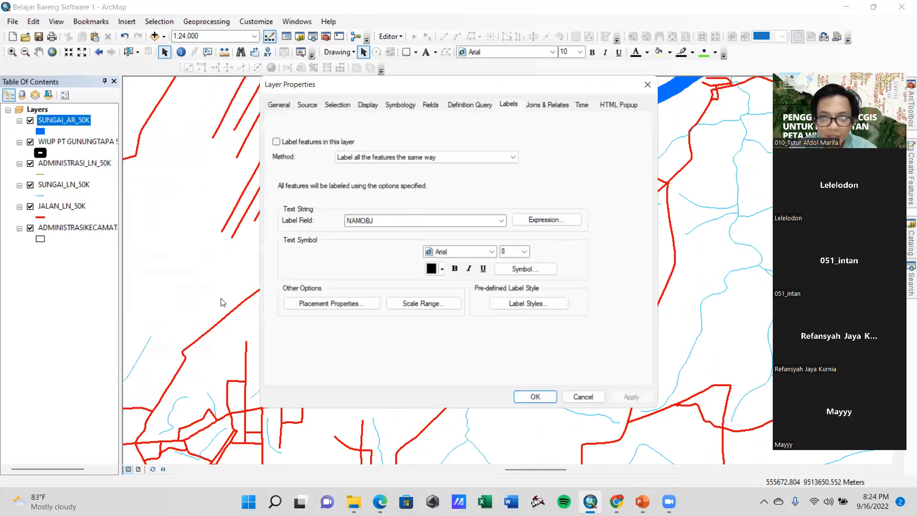
pyautogui.click(275, 142)
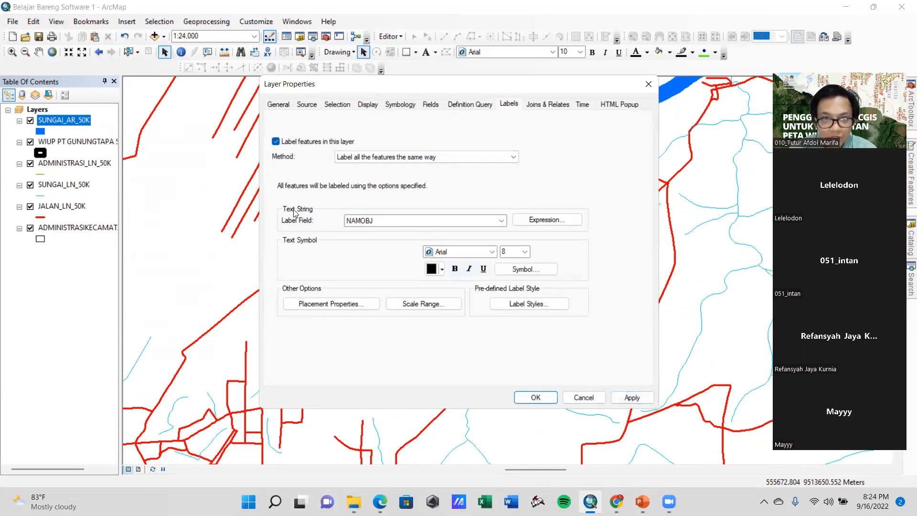
pyautogui.click(631, 397)
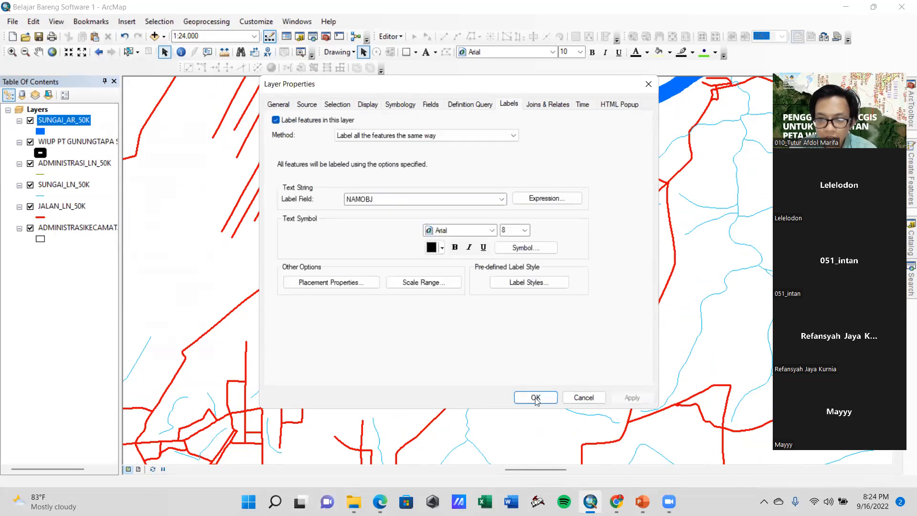
pyautogui.click(535, 398)
# Examine the labelled river, the roads and the surroundings of the WIUP polygon at different map scales
pyautogui.moveTo(631, 205); pyautogui.dragTo(571, 296)
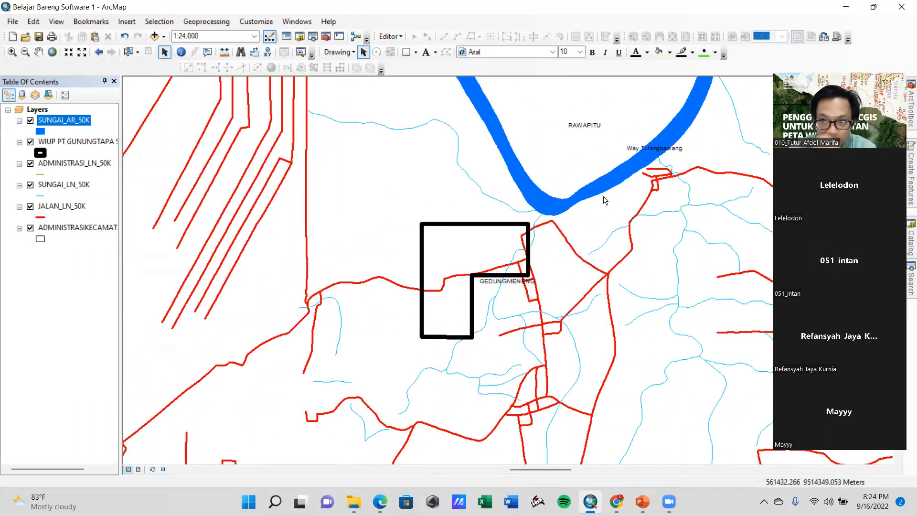
pyautogui.moveTo(526, 322); pyautogui.dragTo(576, 250)
pyautogui.moveTo(599, 328); pyautogui.dragTo(505, 266)
pyautogui.scroll(1, 619, 273)
pyautogui.scroll(2, 619, 273)
pyautogui.scroll(-1, 523, 228)
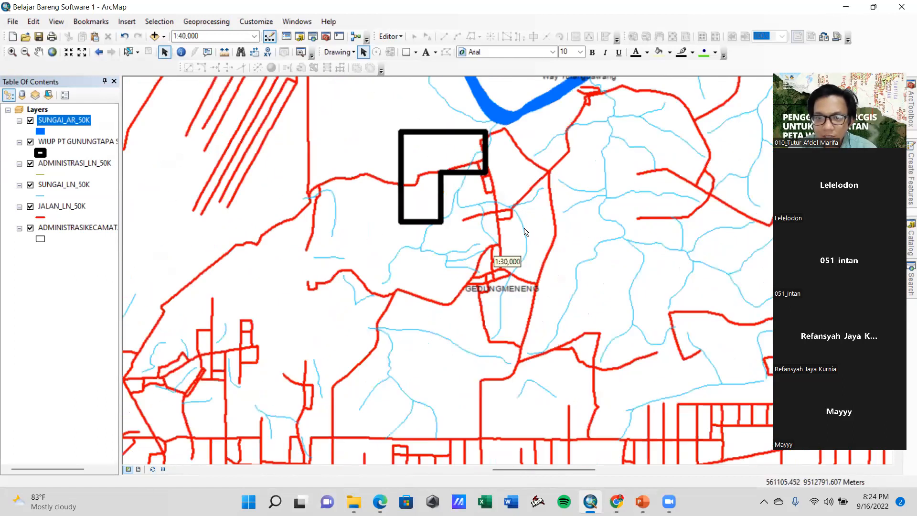
pyautogui.scroll(-1, 509, 232)
pyautogui.moveTo(526, 205); pyautogui.dragTo(616, 284)
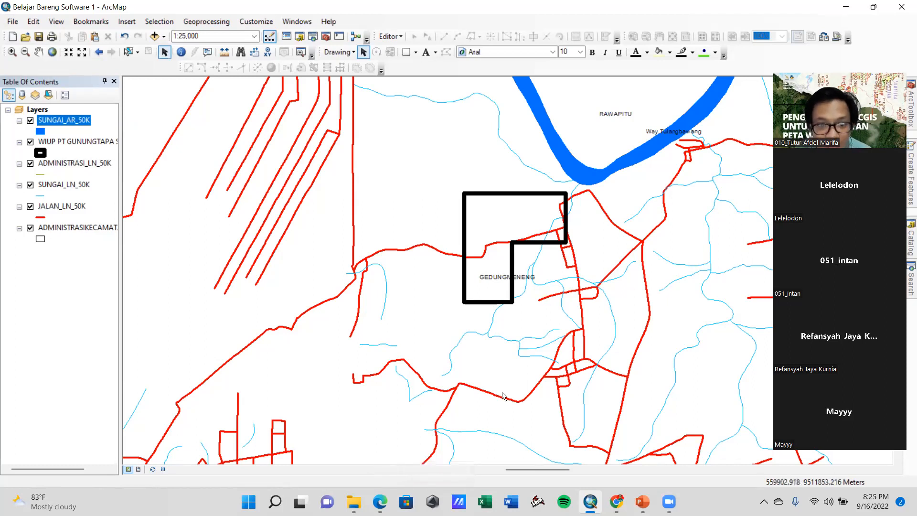
pyautogui.click(372, 492)
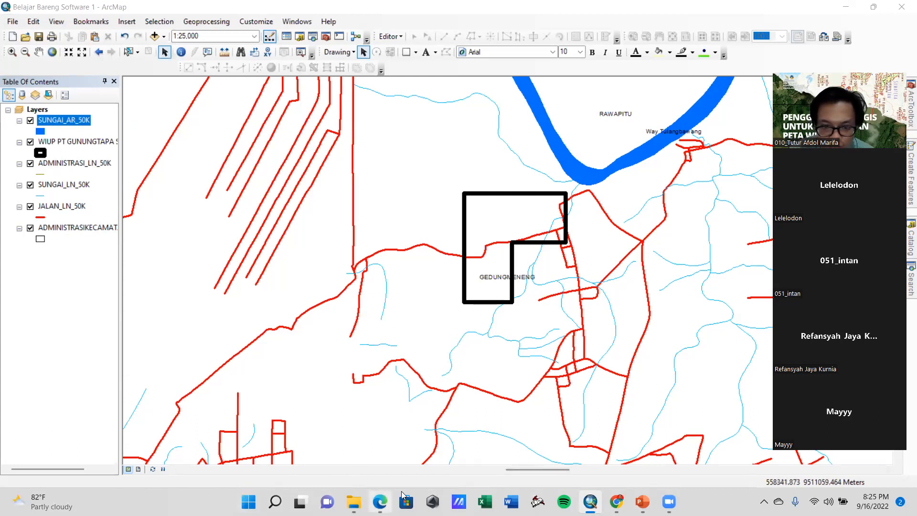
pyautogui.moveTo(402, 496)
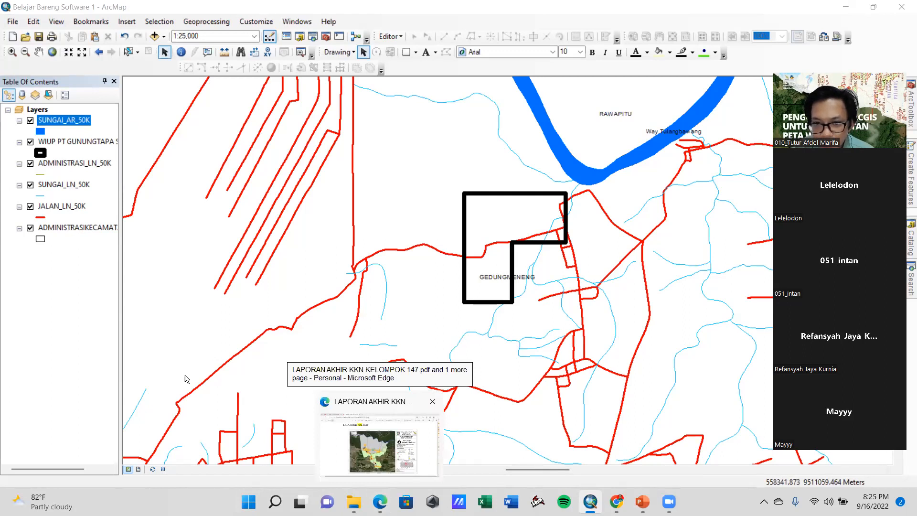
pyautogui.moveTo(398, 303); pyautogui.dragTo(290, 312)
pyautogui.moveTo(367, 342); pyautogui.dragTo(493, 345)
pyautogui.moveTo(557, 359); pyautogui.dragTo(406, 362)
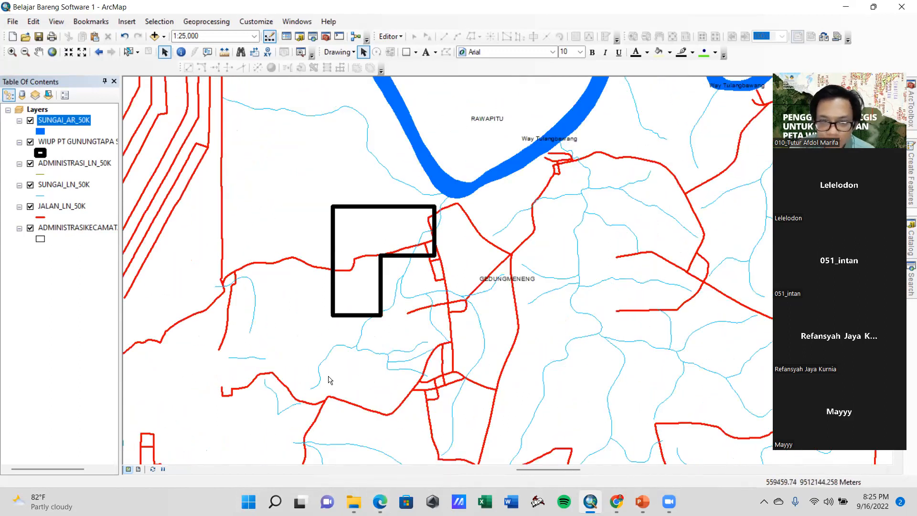
pyautogui.moveTo(321, 368); pyautogui.dragTo(352, 353)
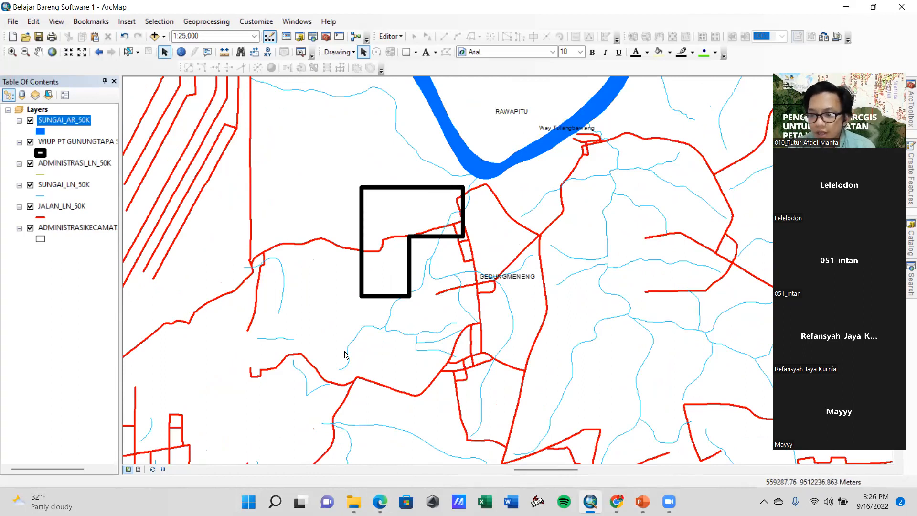
pyautogui.moveTo(342, 347); pyautogui.dragTo(419, 372)
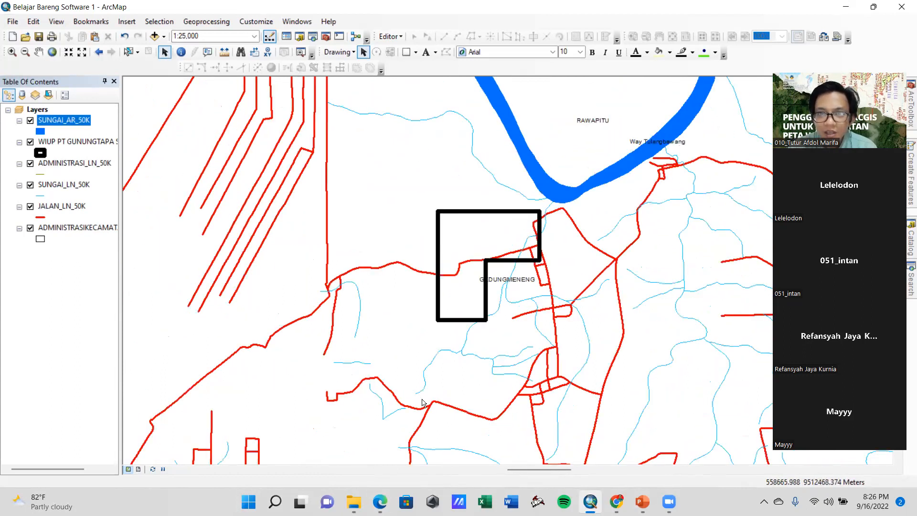
pyautogui.moveTo(513, 359); pyautogui.dragTo(447, 349)
pyautogui.moveTo(353, 339); pyautogui.dragTo(427, 331)
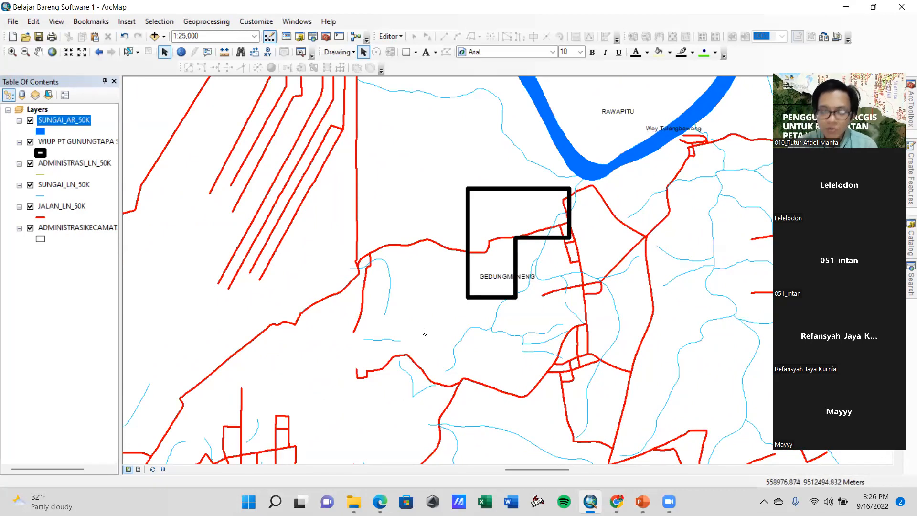
# Switch to File Explorer, open the PT. Gunung Tapa Sejahtera PDF and examine the mining permit map on page 4
pyautogui.moveTo(361, 499)
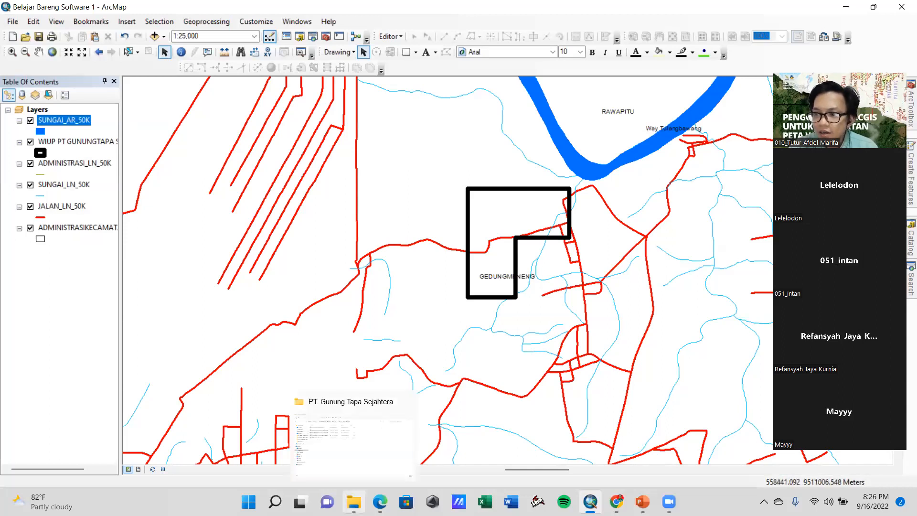
pyautogui.click(351, 498)
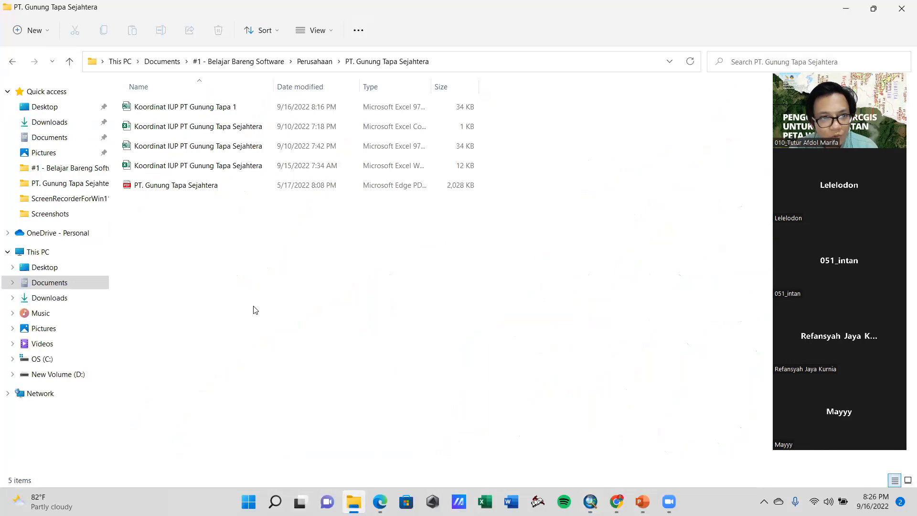
pyautogui.doubleClick(195, 185)
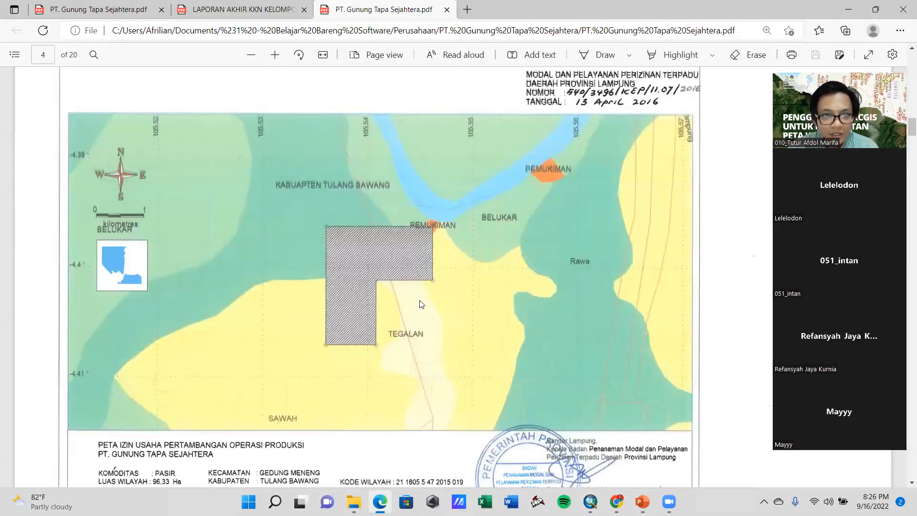
pyautogui.scroll(10, 466, 311)
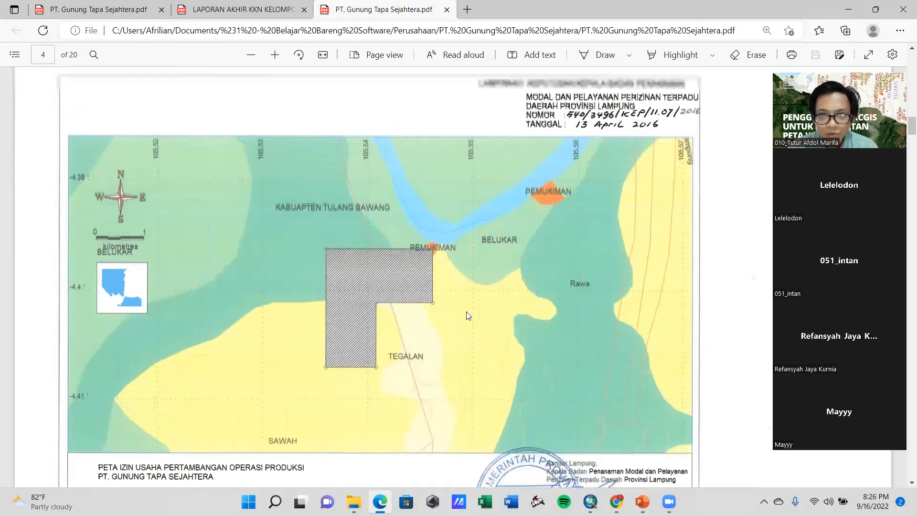
pyautogui.scroll(-13, 468, 310)
pyautogui.scroll(6, 472, 316)
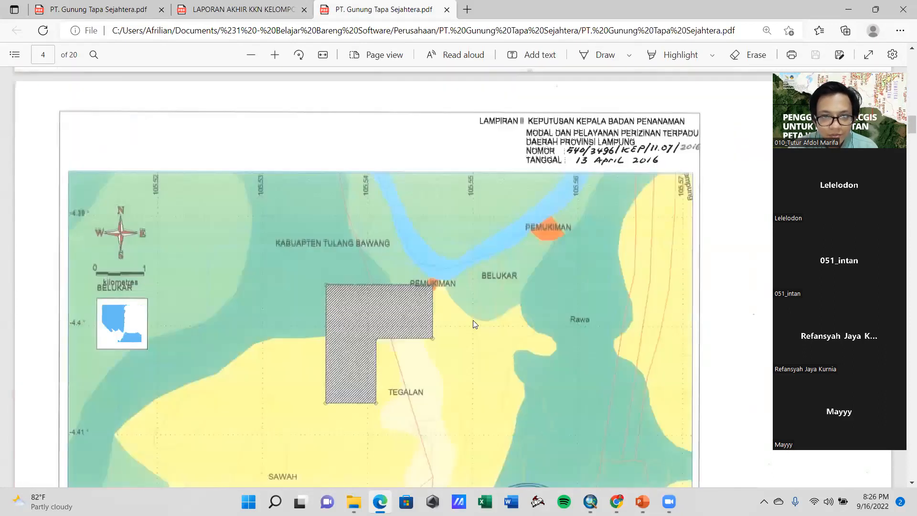
pyautogui.scroll(-1, 471, 318)
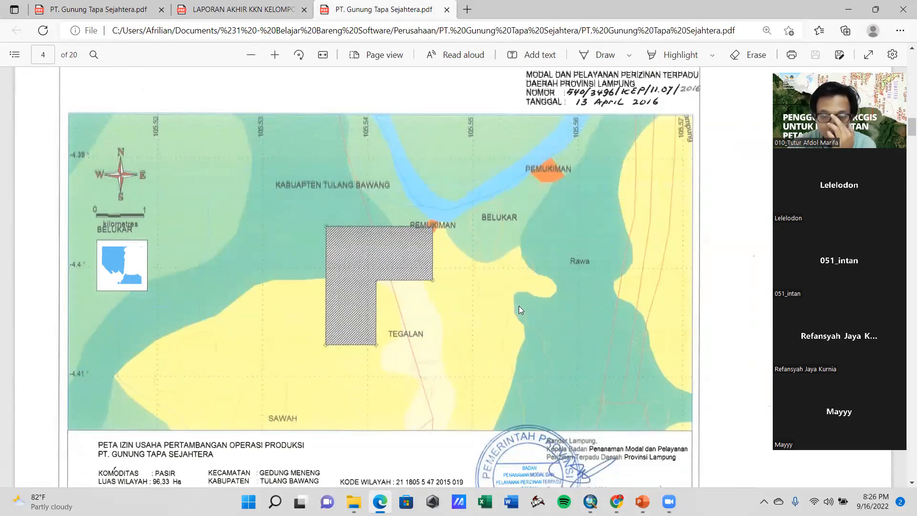
pyautogui.scroll(-1, 519, 309)
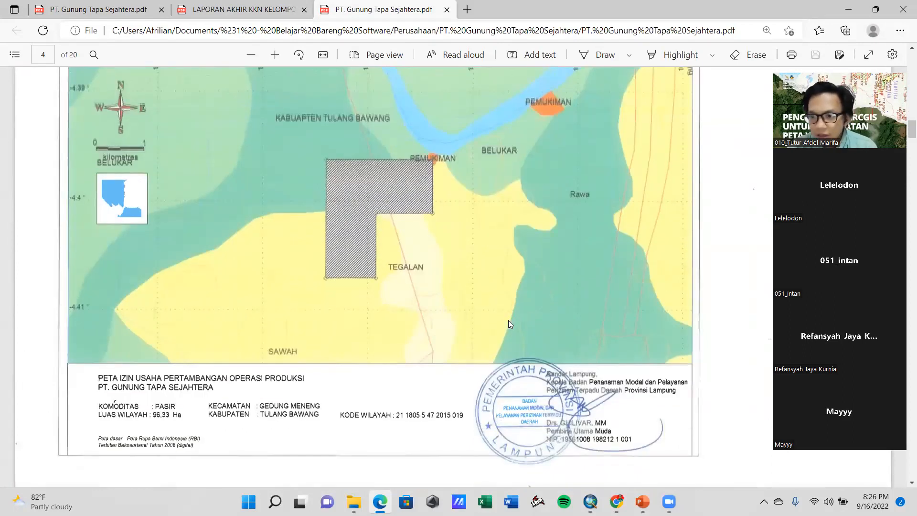
pyautogui.scroll(4, 508, 324)
pyautogui.scroll(2, 508, 324)
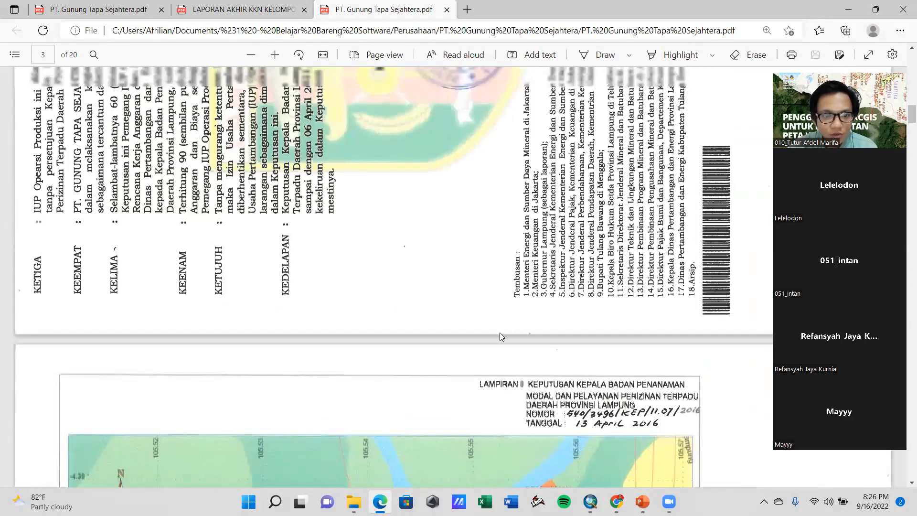
# Examine the mining permit map on page 4 of the PDF and switch back to ArcMap to compare the WIUP surroundings
pyautogui.scroll(-5, 499, 334)
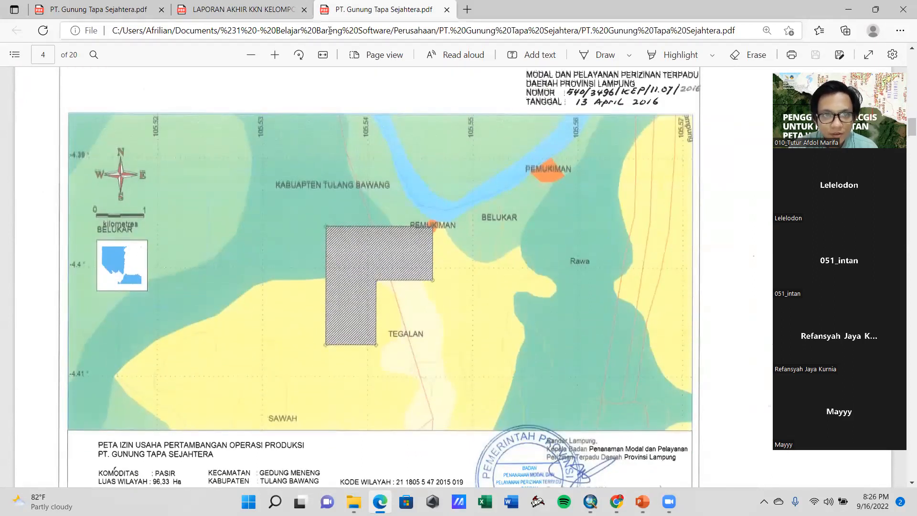
pyautogui.click(850, 14)
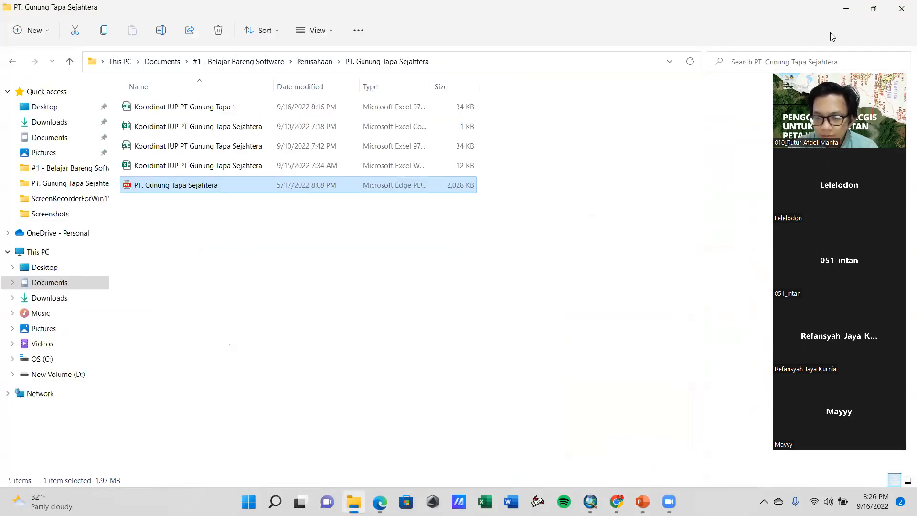
pyautogui.click(591, 501)
pyautogui.moveTo(597, 341); pyautogui.dragTo(517, 360)
pyautogui.moveTo(344, 332); pyautogui.dragTo(384, 314)
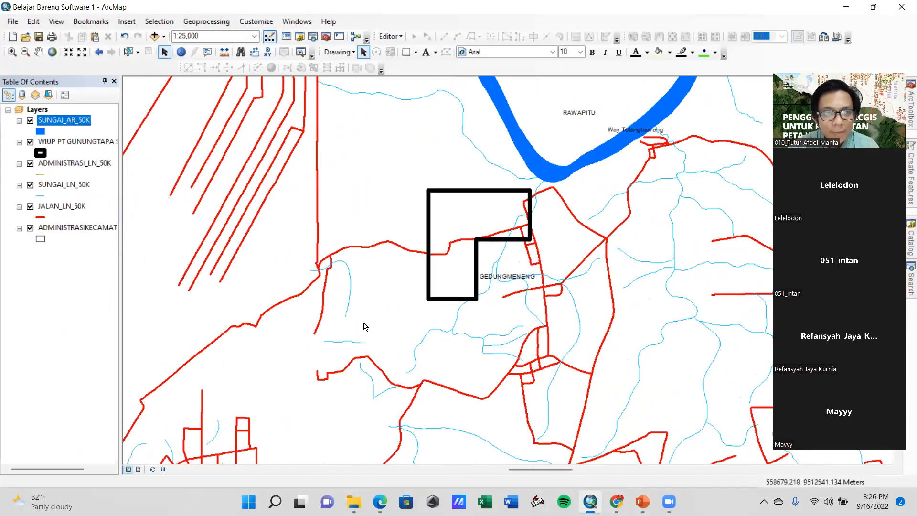
# Add the PEMUKIMAN_AR_50K.shp and KONTUR_LN_50K.shp shapefiles from the KAB. TULANGBAWANG folder to the map
pyautogui.click(155, 36)
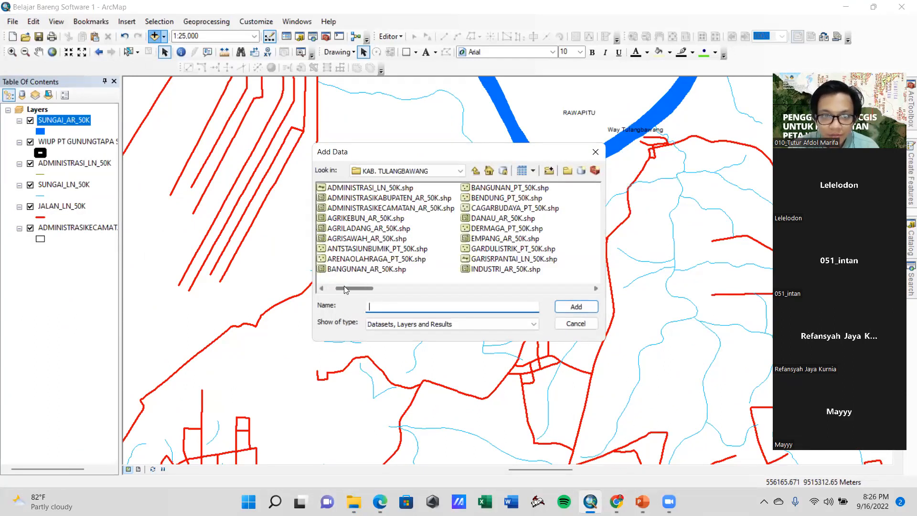
pyautogui.moveTo(344, 286); pyautogui.dragTo(428, 279)
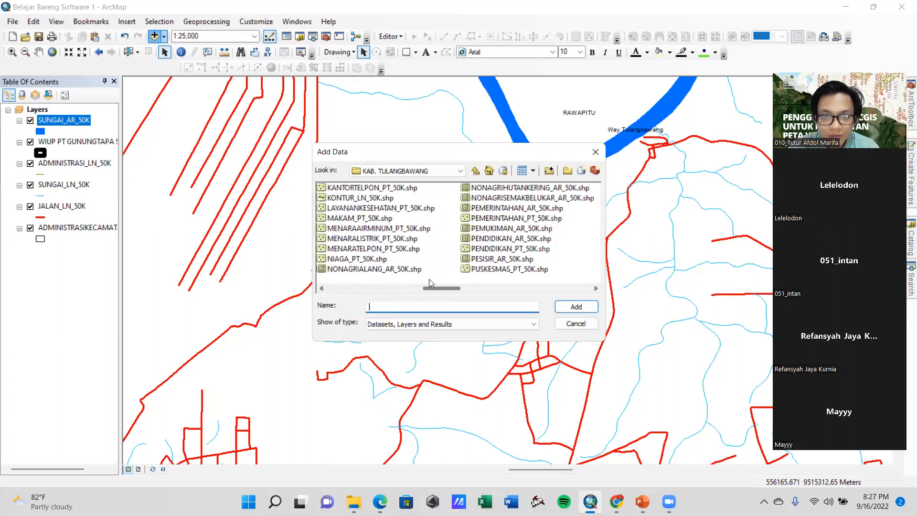
pyautogui.click(500, 229)
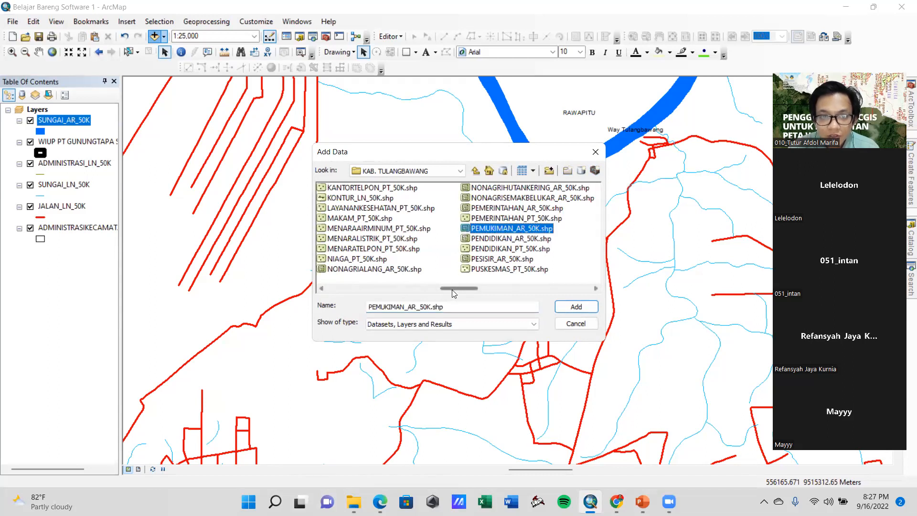
pyautogui.moveTo(452, 290); pyautogui.dragTo(421, 295)
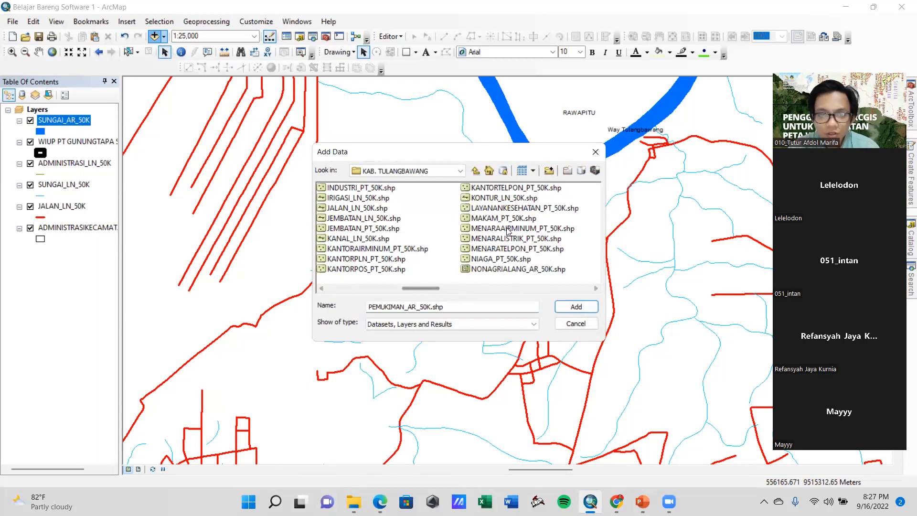
pyautogui.keyDown('ctrl'); pyautogui.click(489, 198); pyautogui.keyUp('ctrl')
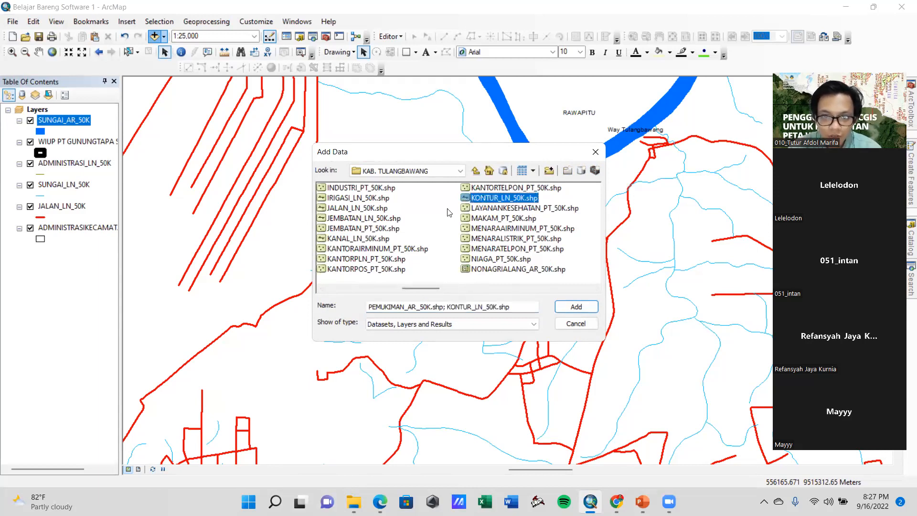
pyautogui.click(576, 306)
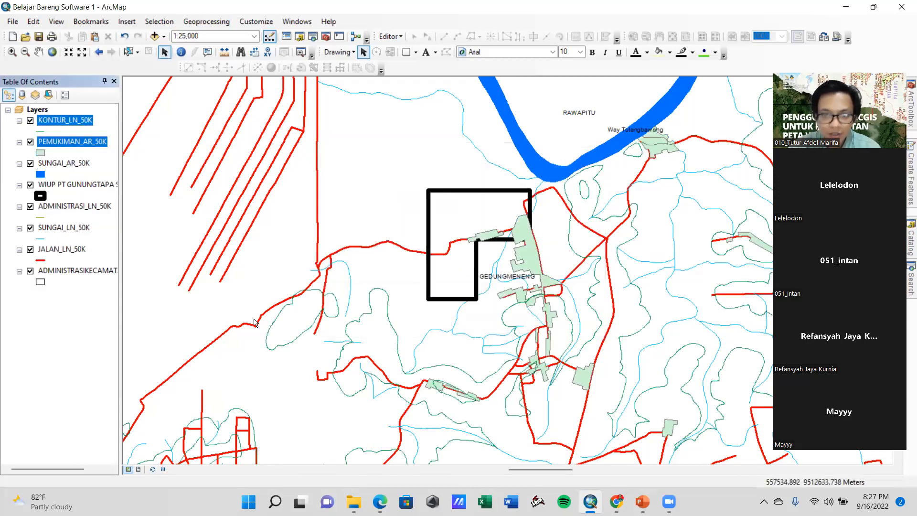
# Give the PEMUKIMAN_AR_50K settlement polygons a pale yellow fill and no outline color
pyautogui.click(40, 153)
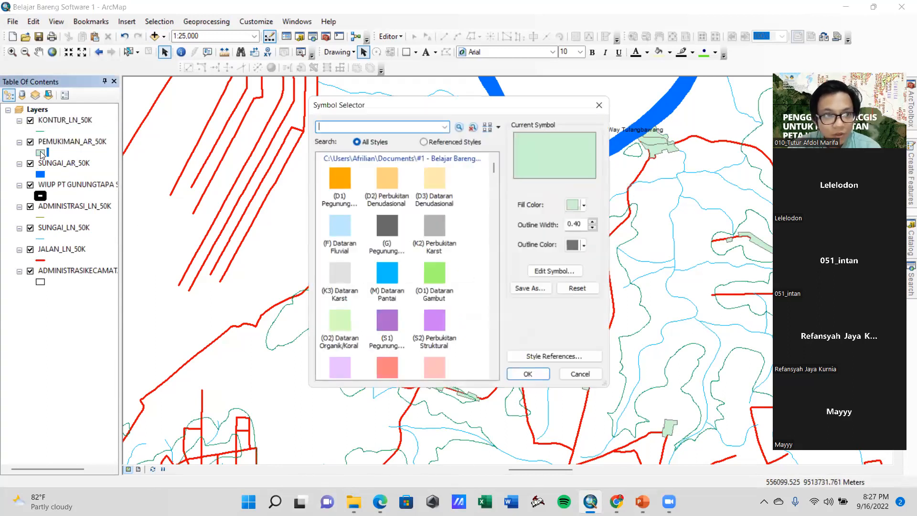
pyautogui.click(585, 246)
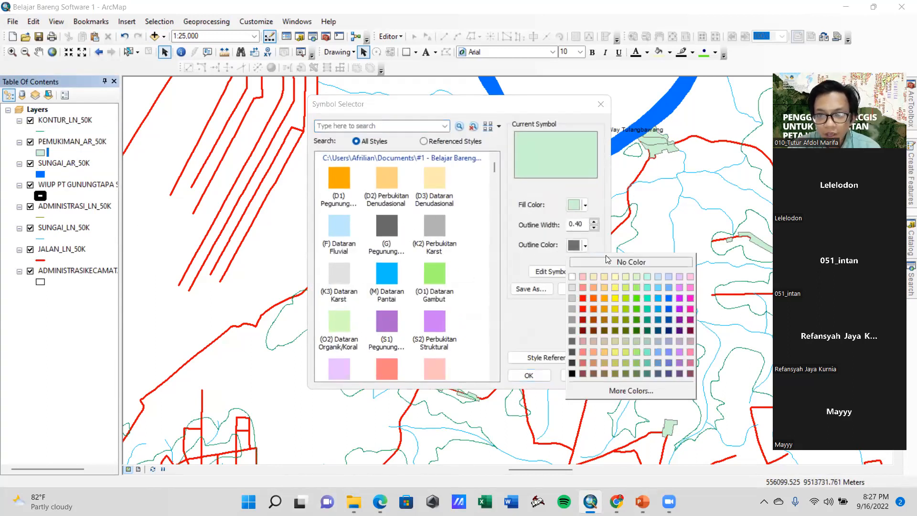
pyautogui.click(647, 263)
pyautogui.click(576, 206)
pyautogui.click(616, 237)
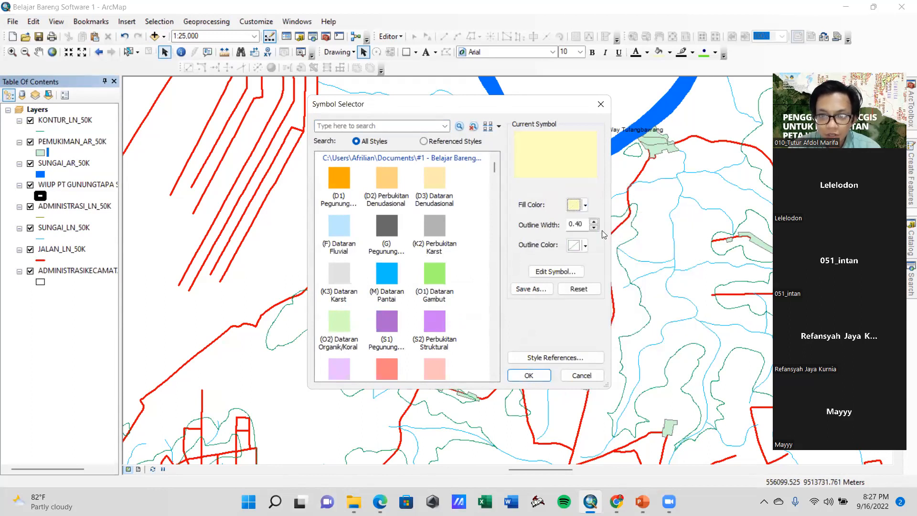
pyautogui.click(533, 376)
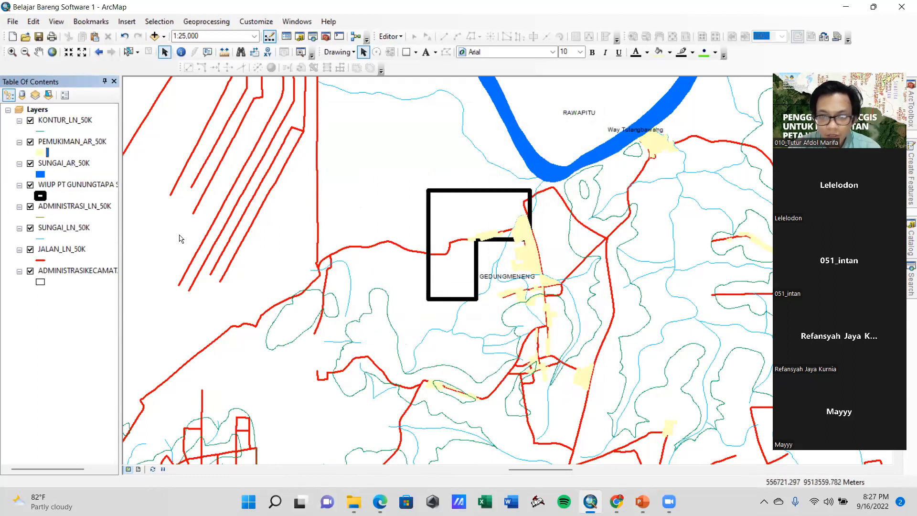
# Change the fill of the PEMUKIMAN_AR_50K settlement polygons to light orange
pyautogui.click(40, 152)
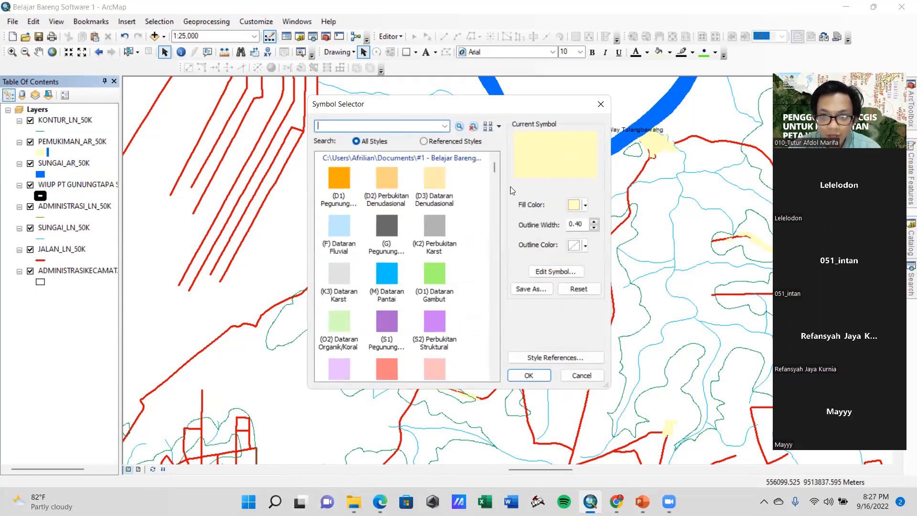
pyautogui.click(579, 208)
pyautogui.click(604, 247)
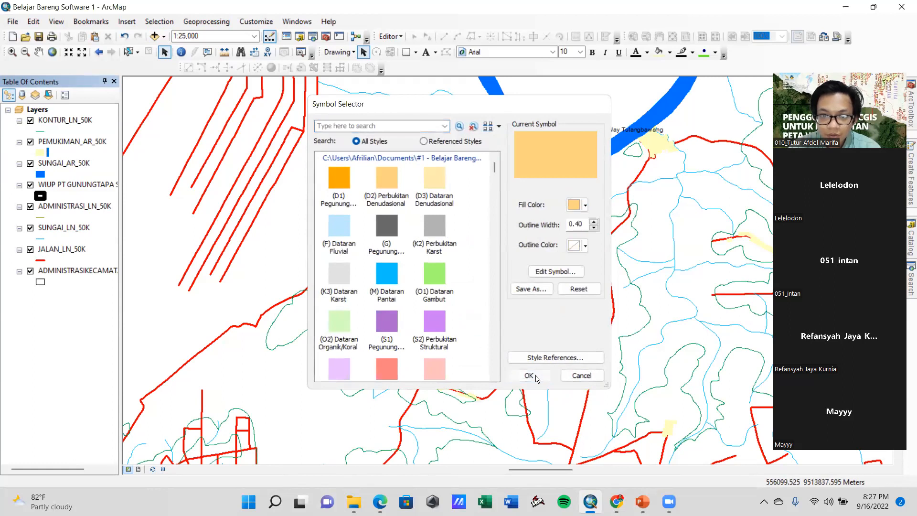
pyautogui.click(529, 374)
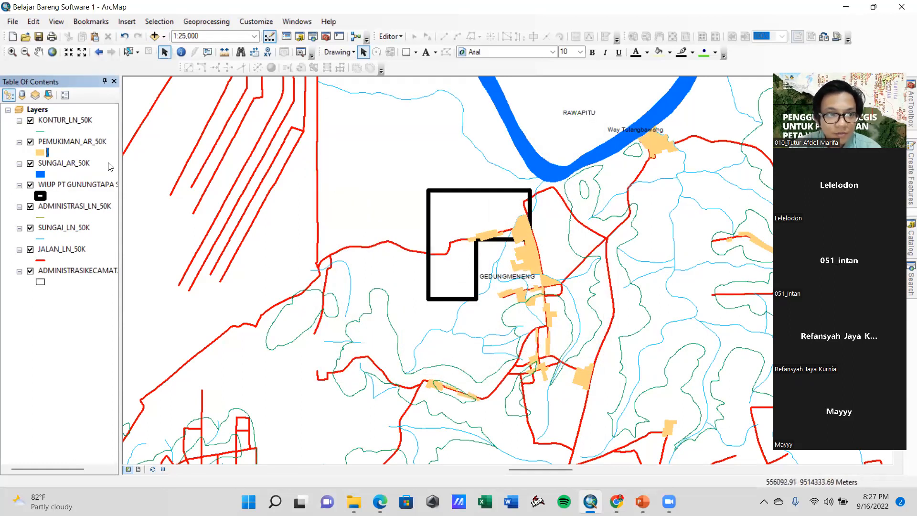
# Move the WIUP PT GUNUNGTAPA SEJAHTERA layer to the top of the layer order, above KONTUR_LN_50K
pyautogui.moveTo(77, 192); pyautogui.dragTo(66, 122)
pyautogui.moveTo(400, 302); pyautogui.dragTo(446, 294)
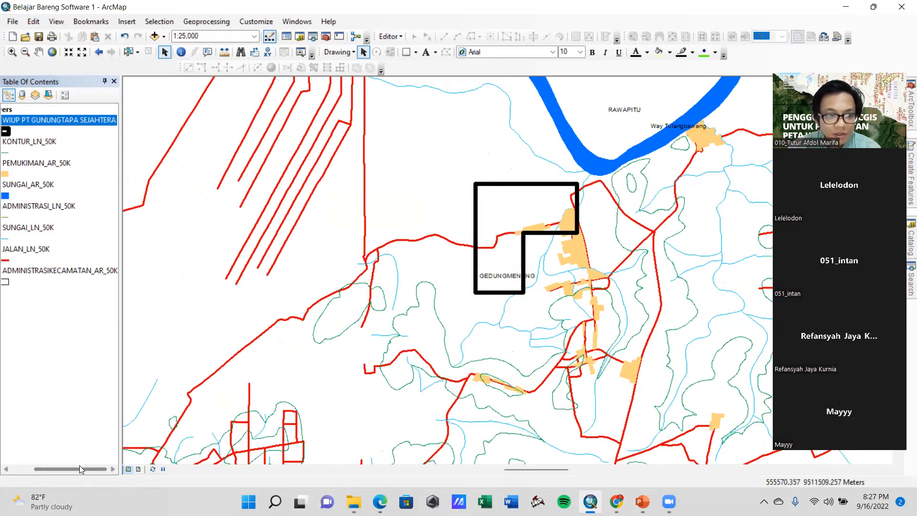
pyautogui.moveTo(79, 465); pyautogui.dragTo(38, 468)
# Color the KONTUR_LN_50K contour lines pale cream orange
pyautogui.click(42, 153)
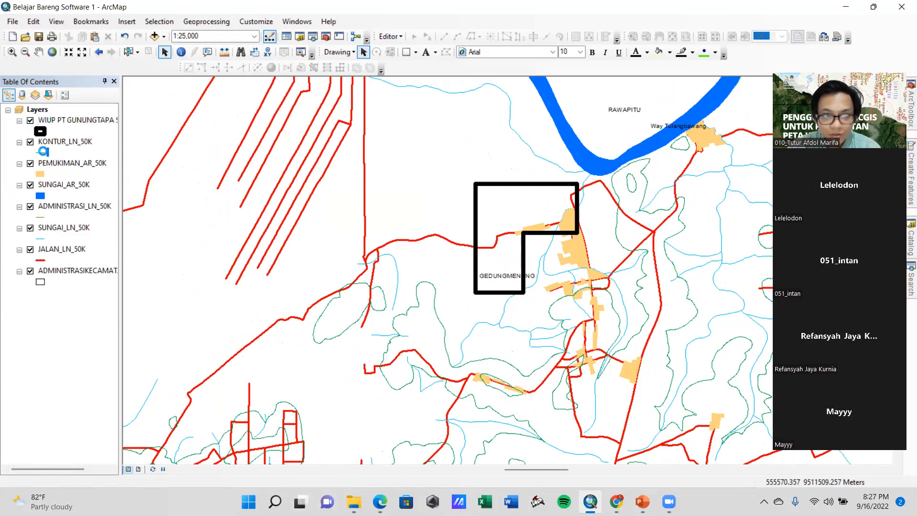
pyautogui.click(560, 211)
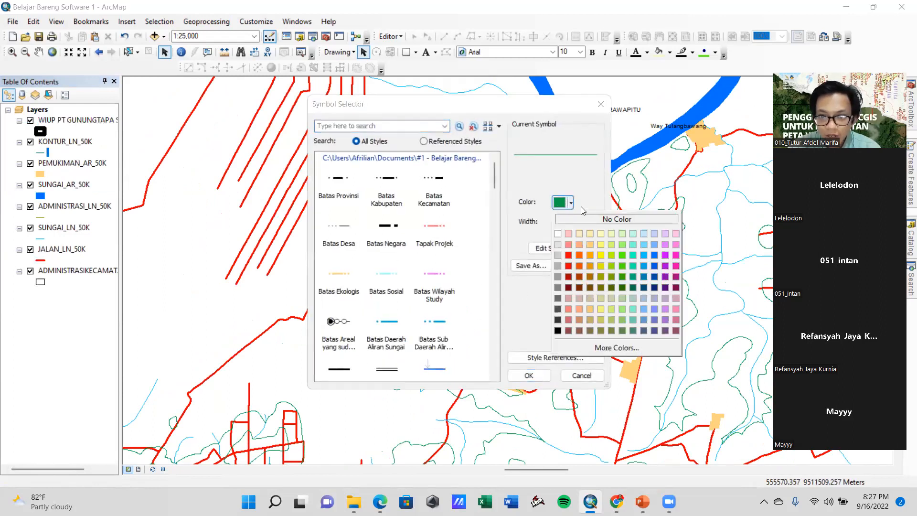
pyautogui.click(578, 234)
pyautogui.click(528, 376)
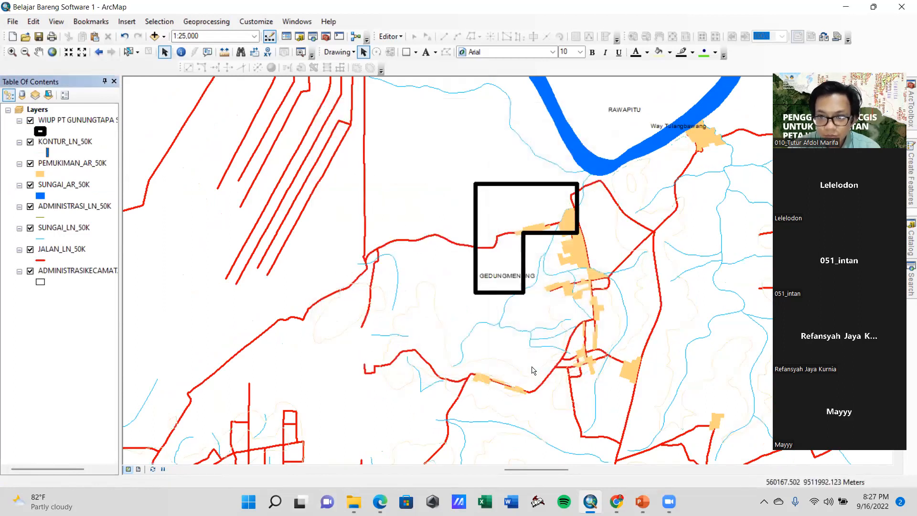
# Change the KONTUR_LN_50K contour lines to a stronger light orange that matches the settlement fill
pyautogui.click(43, 153)
pyautogui.click(561, 202)
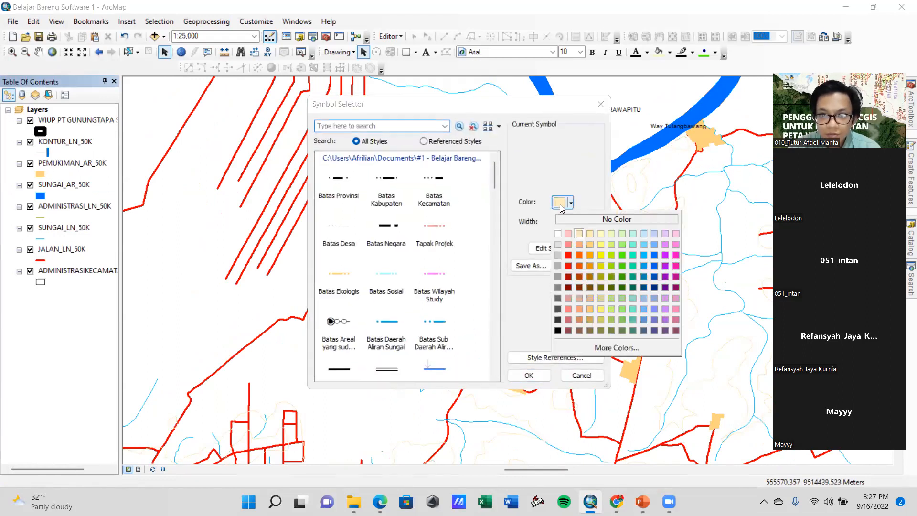
pyautogui.click(591, 234)
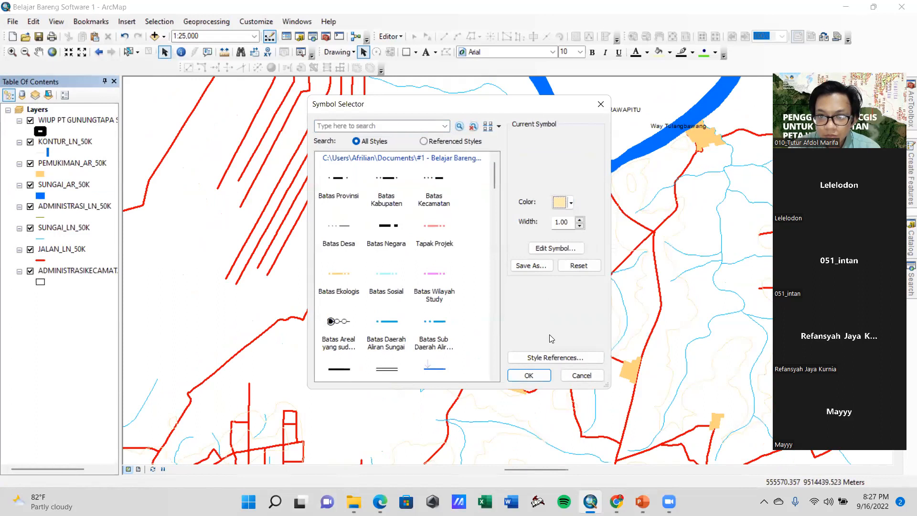
pyautogui.click(570, 202)
pyautogui.click(590, 243)
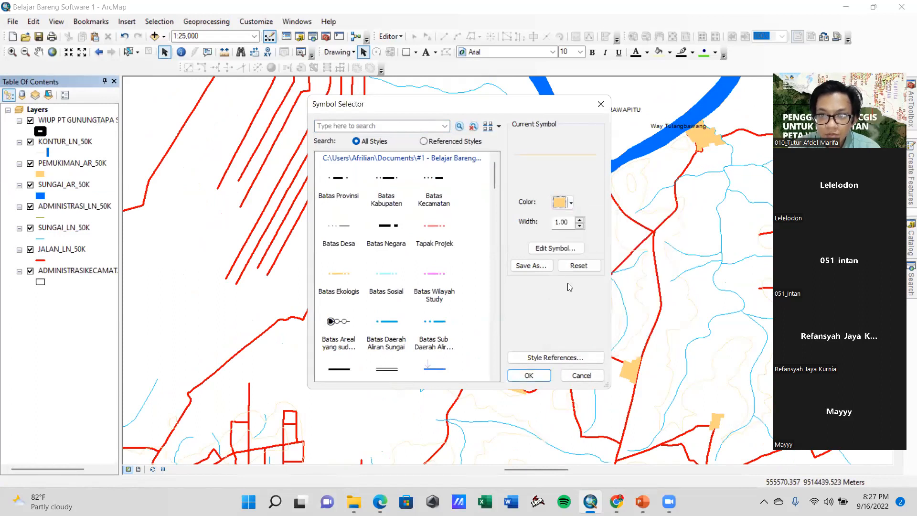
pyautogui.click(530, 374)
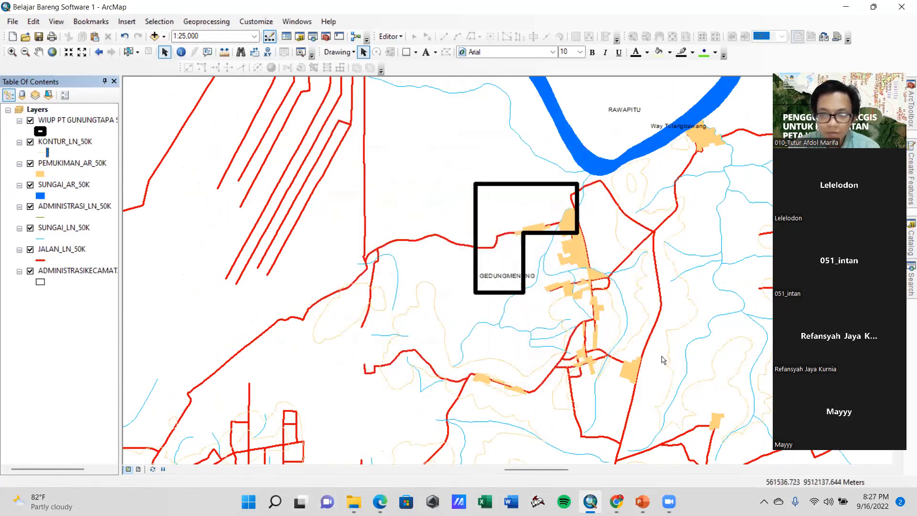
# Set the fill color of the PEMUKIMAN_AR_50K settlement polygons to Gray 40%
pyautogui.moveTo(660, 357); pyautogui.dragTo(589, 331)
pyautogui.moveTo(384, 346); pyautogui.dragTo(465, 337)
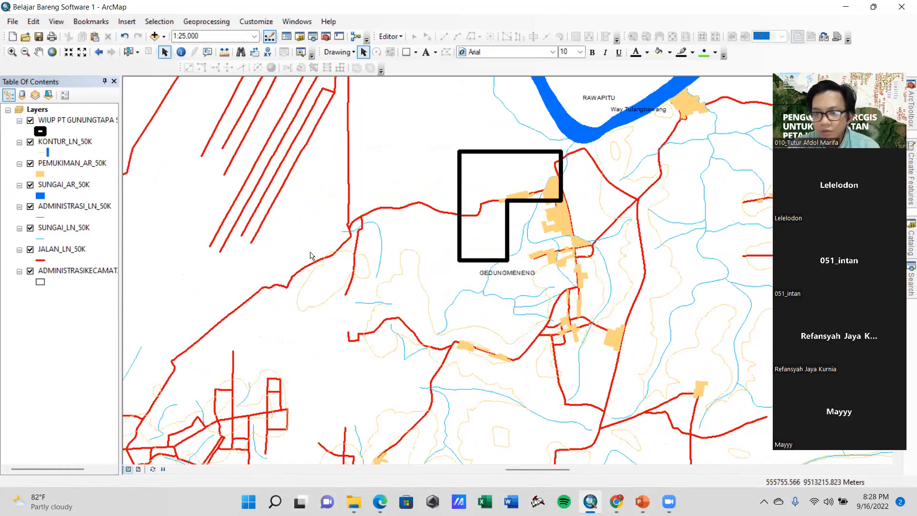
pyautogui.click(41, 174)
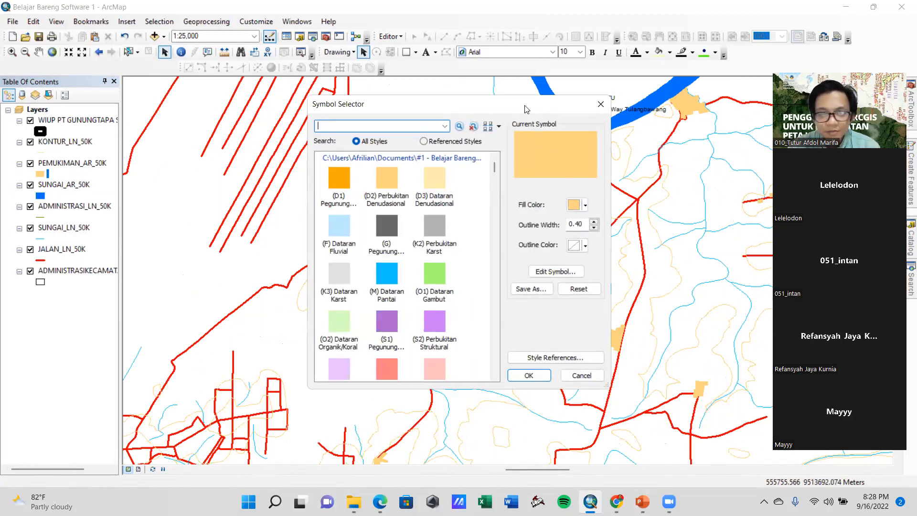
pyautogui.moveTo(524, 109); pyautogui.dragTo(370, 102)
pyautogui.click(427, 198)
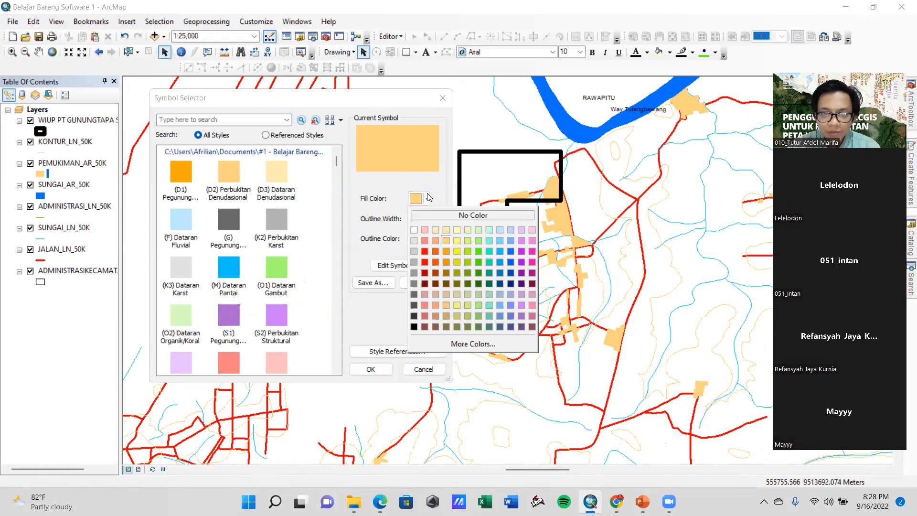
pyautogui.click(414, 275)
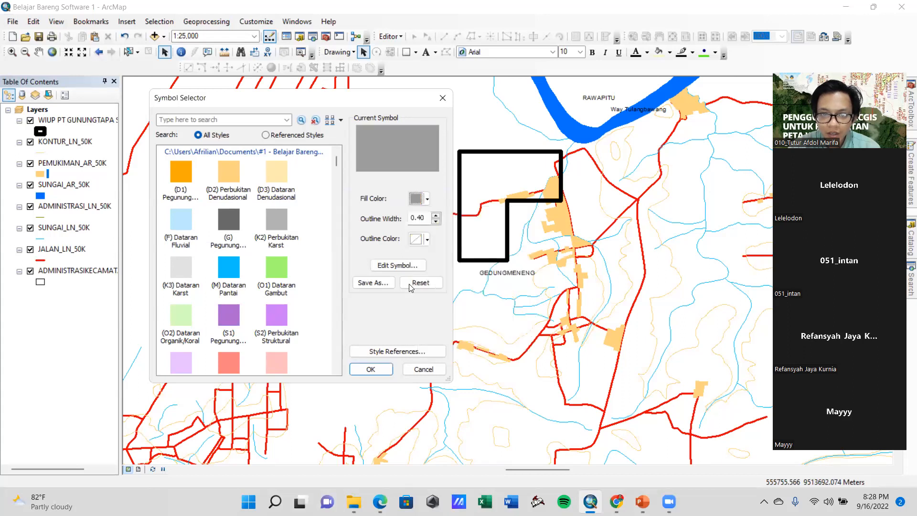
pyautogui.click(376, 370)
# Move the KONTUR_LN_50K layer below JALAN_LN_50K and above the ADMINISTRASIKECAMATAN layer in the layer order
pyautogui.moveTo(555, 340); pyautogui.dragTo(471, 364)
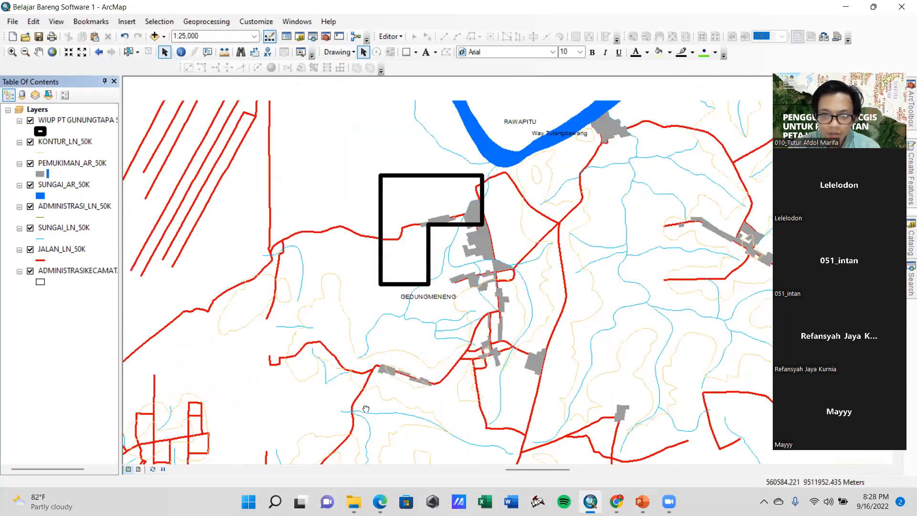
pyautogui.moveTo(380, 381); pyautogui.dragTo(444, 364)
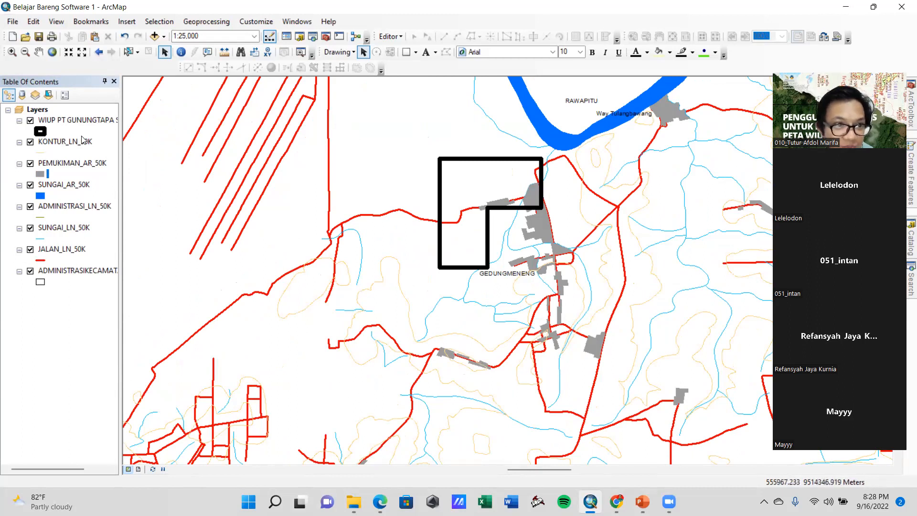
pyautogui.moveTo(76, 143); pyautogui.dragTo(74, 252)
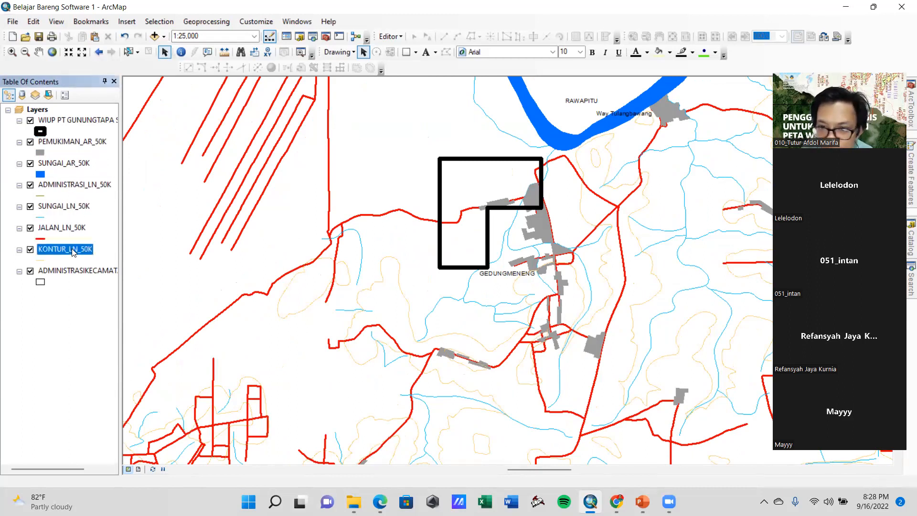
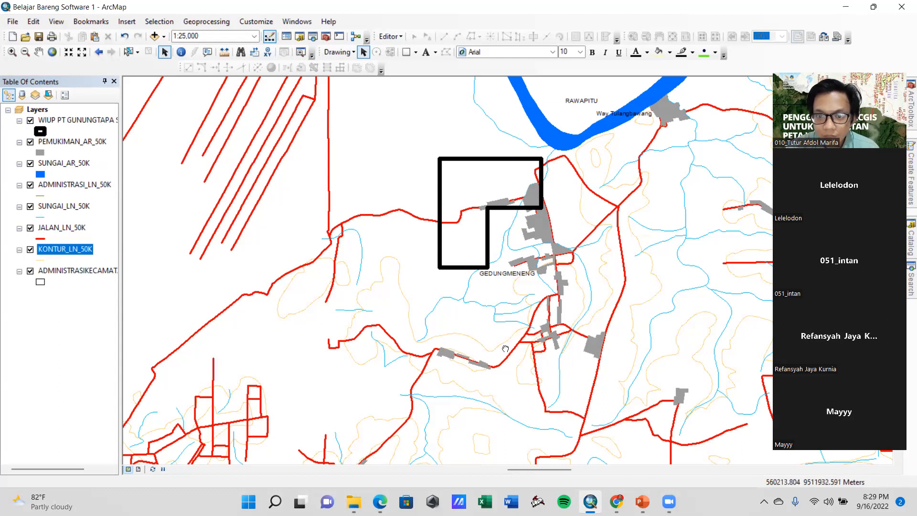
pyautogui.moveTo(506, 349); pyautogui.dragTo(417, 373)
pyautogui.moveTo(311, 382); pyautogui.dragTo(416, 365)
pyautogui.moveTo(358, 326); pyautogui.dragTo(420, 299)
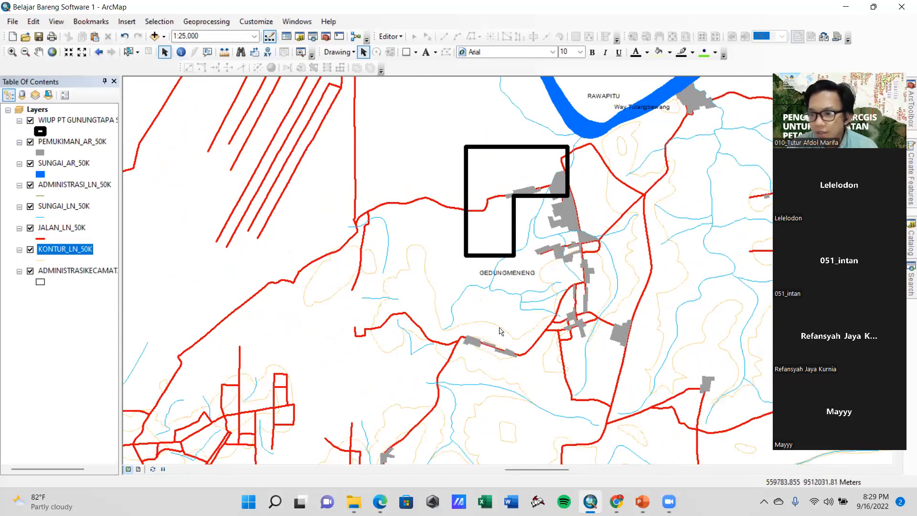
pyautogui.moveTo(616, 274); pyautogui.dragTo(661, 285)
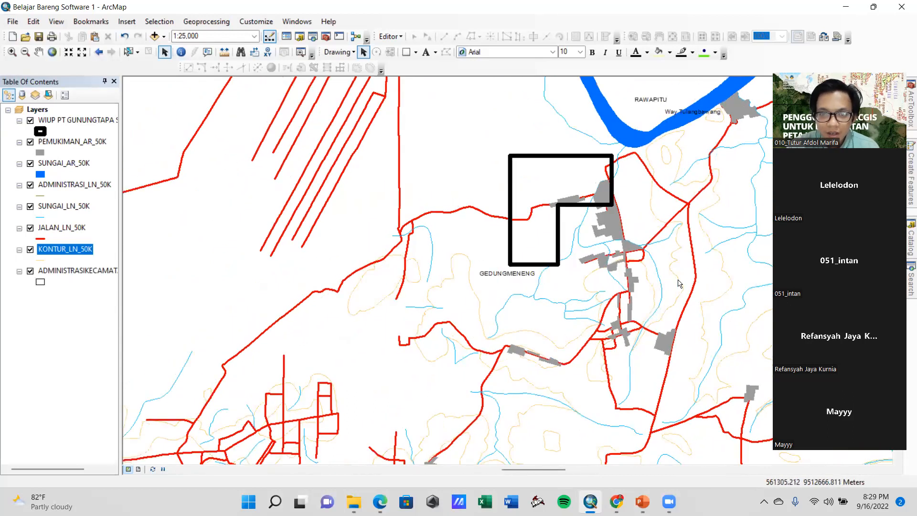
pyautogui.moveTo(728, 298); pyautogui.dragTo(652, 311)
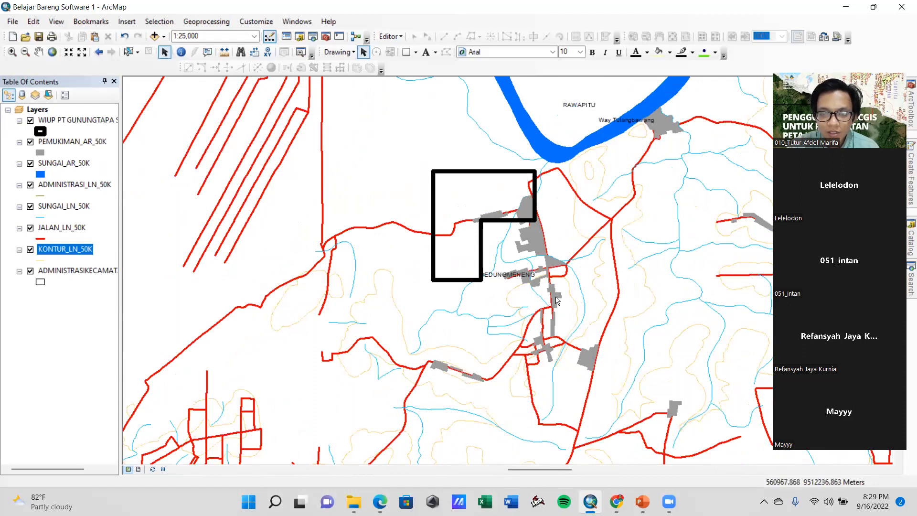
pyautogui.moveTo(488, 324); pyautogui.dragTo(418, 341)
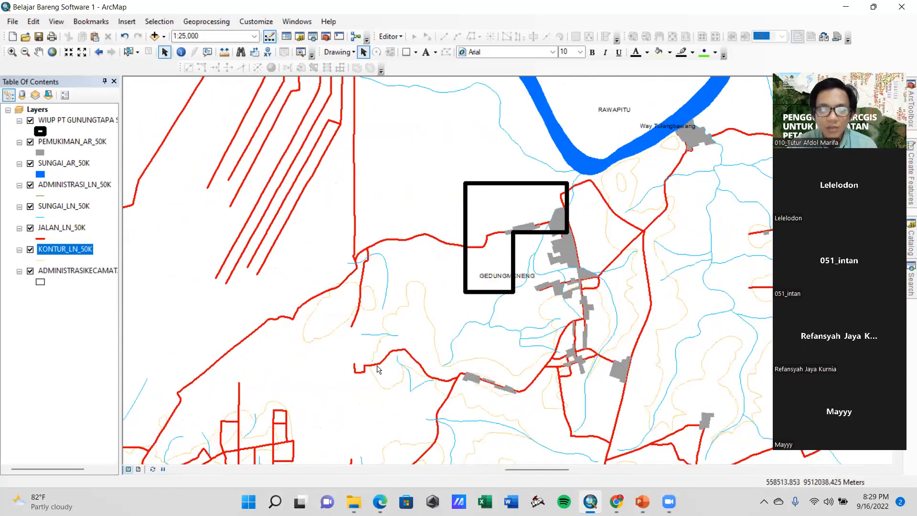
# Switch the map to layout view and turn the Layout toolbar off and back on
pyautogui.click(139, 470)
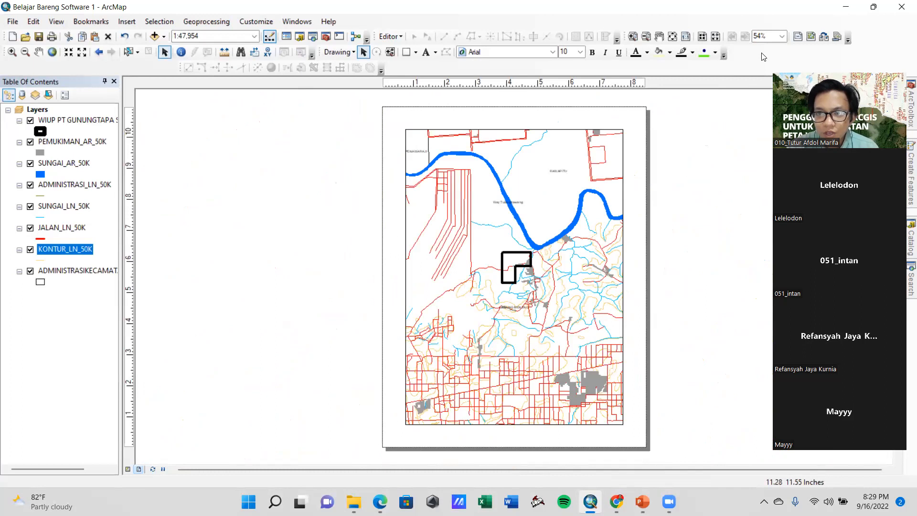
pyautogui.rightClick(502, 21)
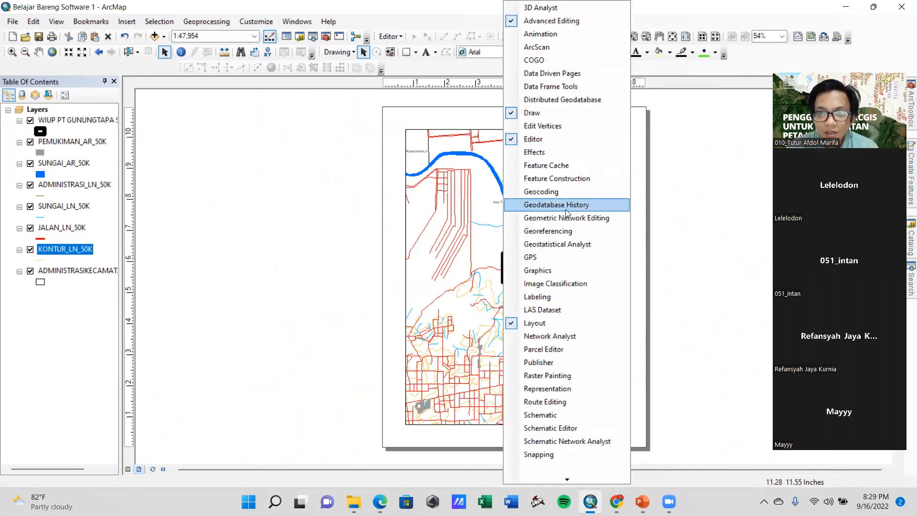
pyautogui.click(511, 325)
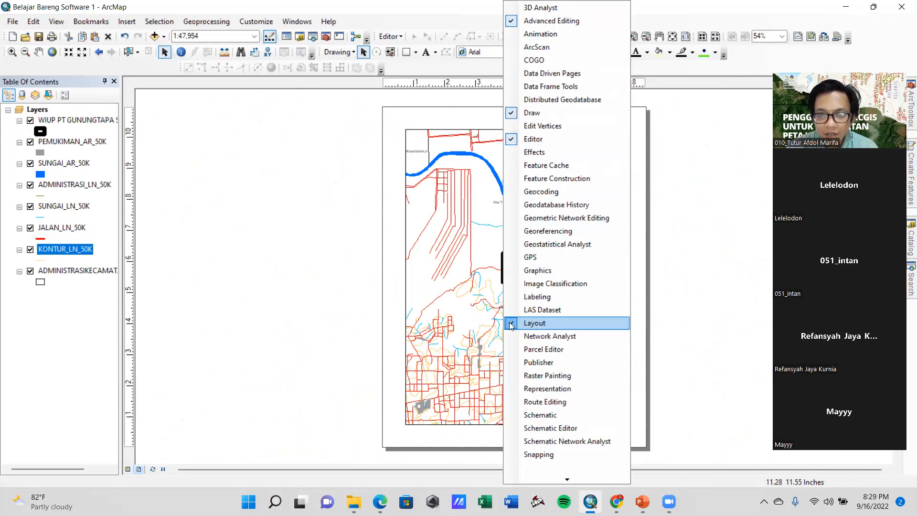
pyautogui.rightClick(449, 20)
pyautogui.click(483, 323)
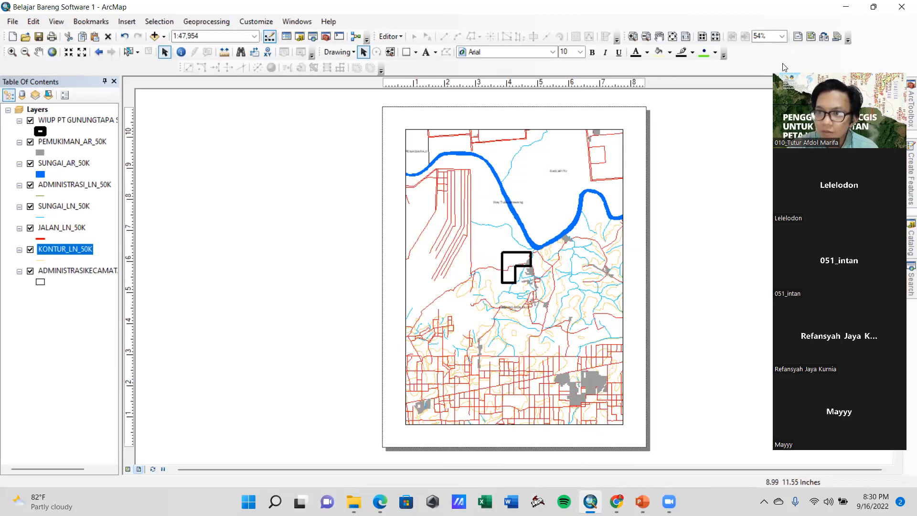
# Apply the ARCH C Landscape page template to the layout
pyautogui.click(824, 41)
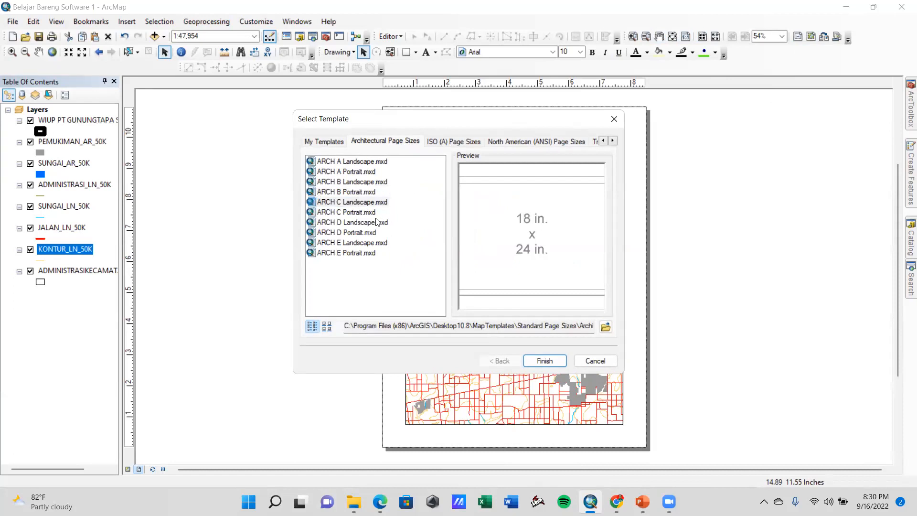
pyautogui.click(364, 205)
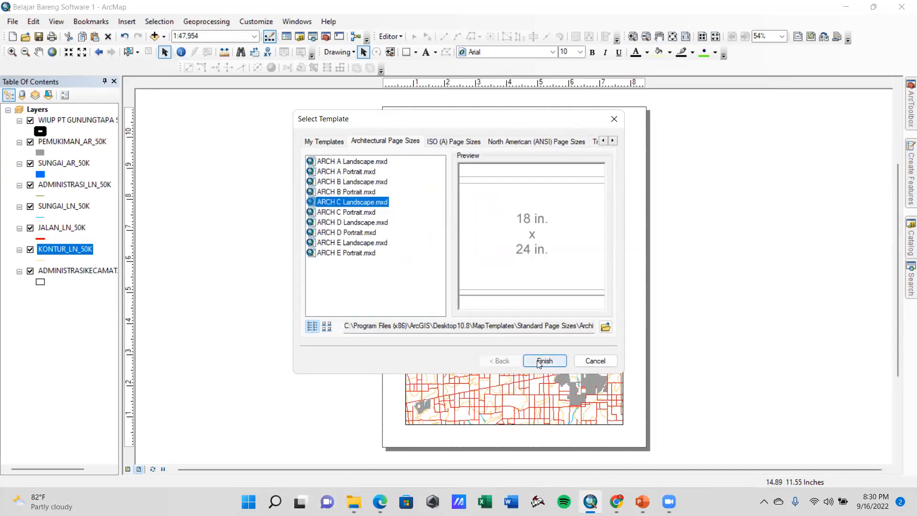
pyautogui.click(545, 361)
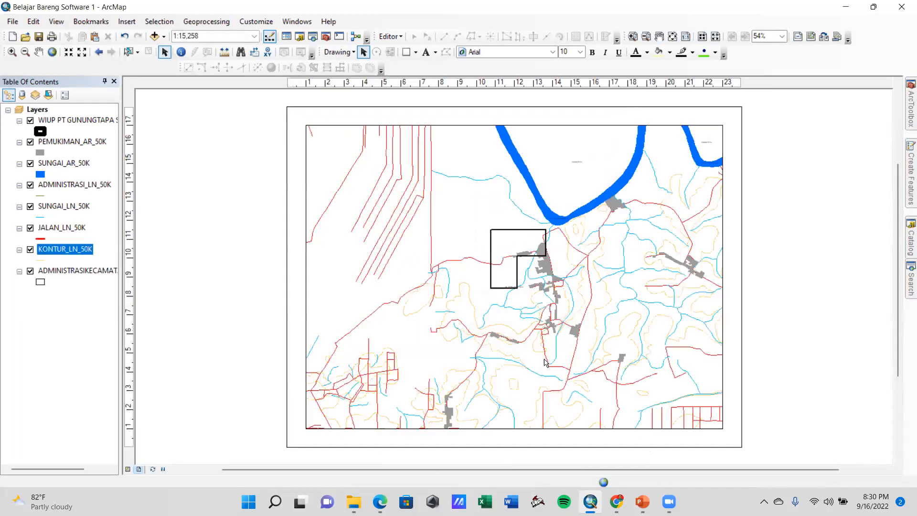
# Change the layout to the ISO A3 Landscape page template
pyautogui.click(824, 37)
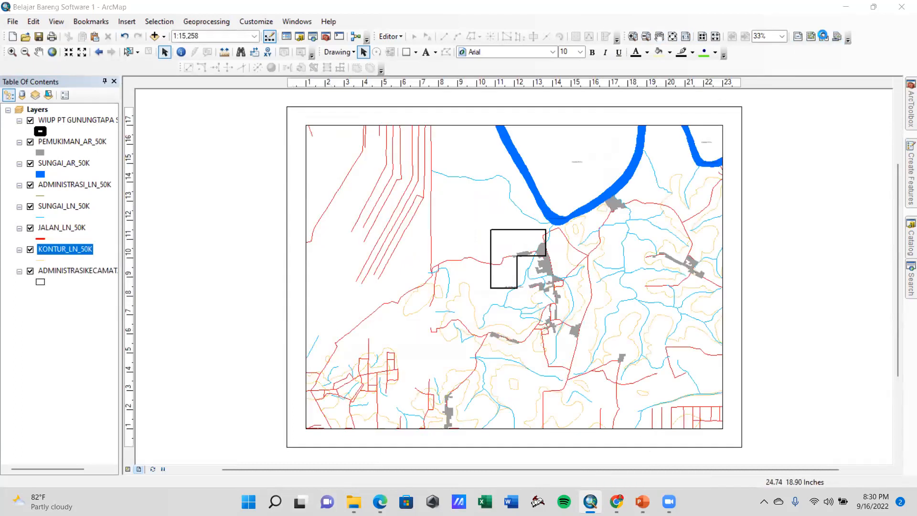
pyautogui.click(455, 143)
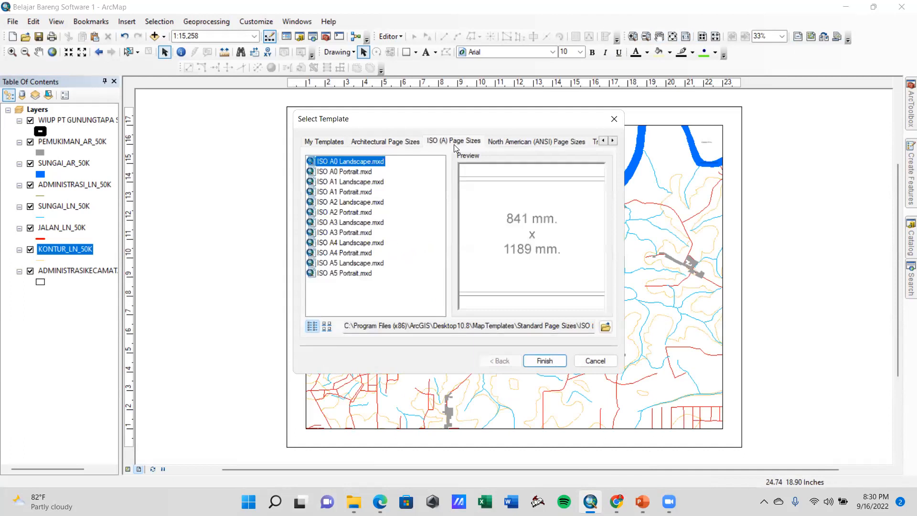
pyautogui.click(348, 223)
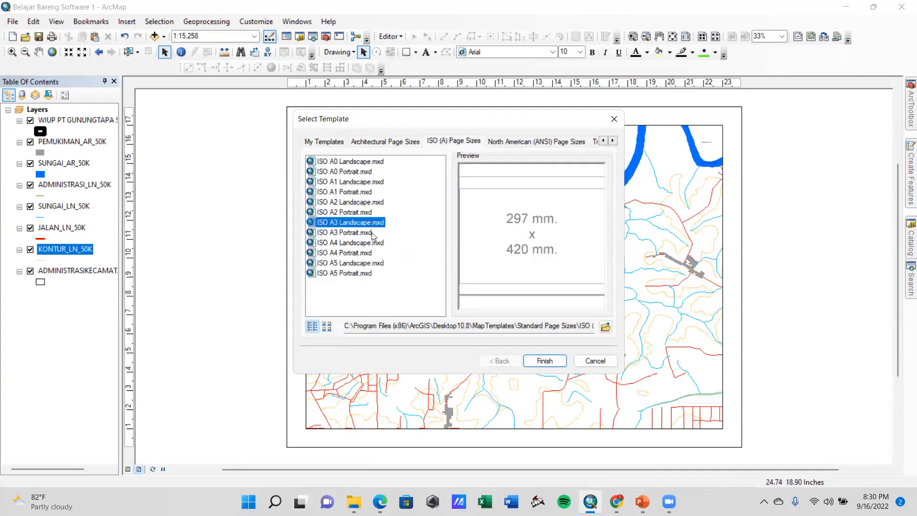
pyautogui.click(552, 360)
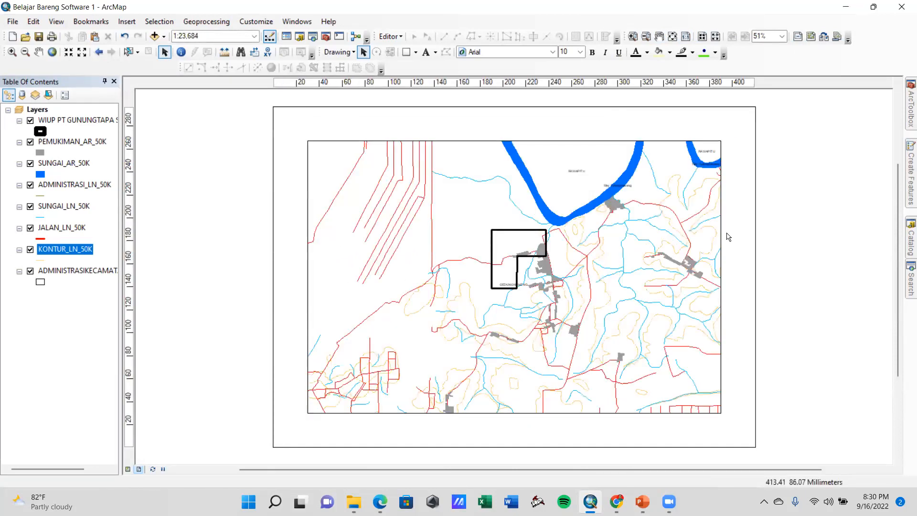
# Move the data frame toward the page's upper-left corner and resize it to about 280 by 262 mm, leaving space at its right
pyautogui.click(445, 149)
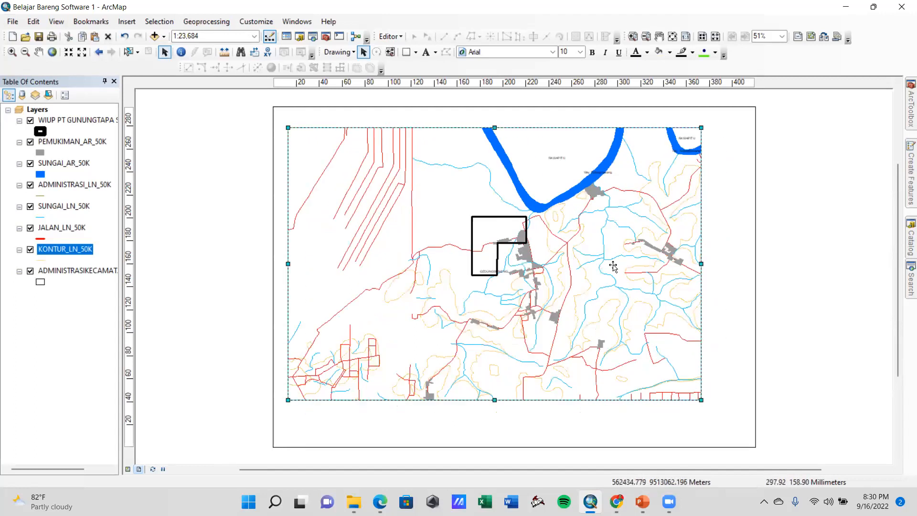
pyautogui.moveTo(698, 264); pyautogui.dragTo(611, 263)
pyautogui.moveTo(449, 400); pyautogui.dragTo(447, 433)
pyautogui.click(664, 329)
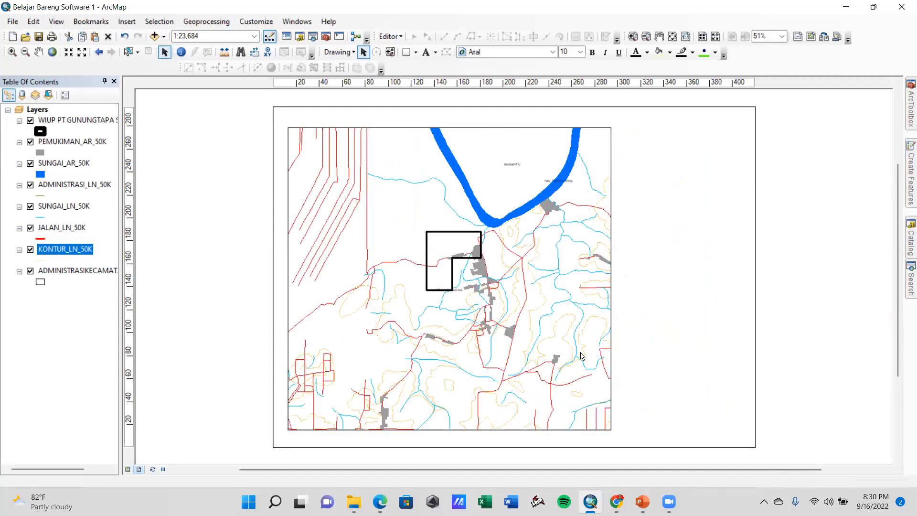
# Set the map scale to 1:10,000 and shift the map so the WIUP block sits closer to the middle of the data frame
pyautogui.click(254, 37)
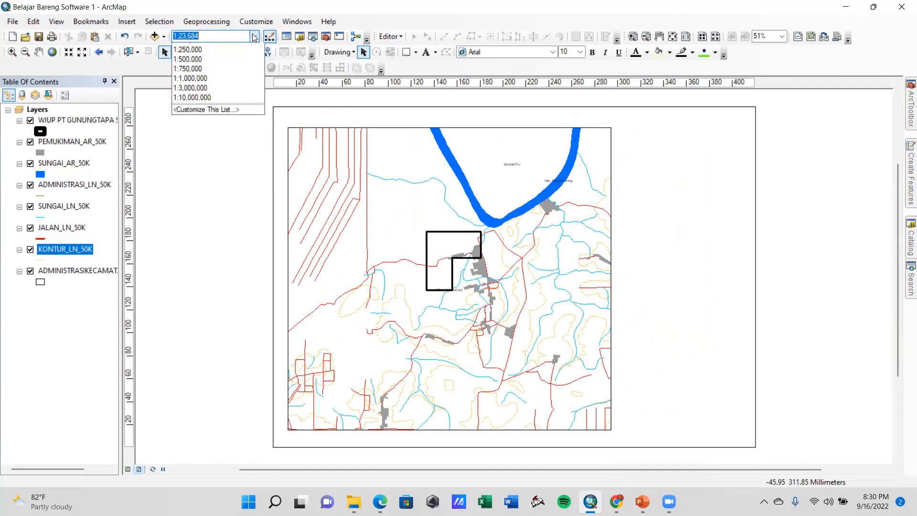
pyautogui.click(210, 57)
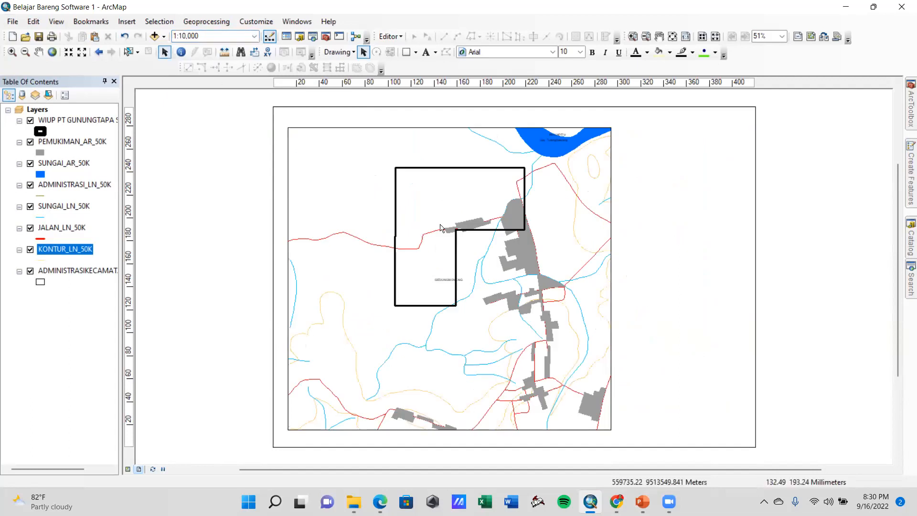
pyautogui.click(39, 52)
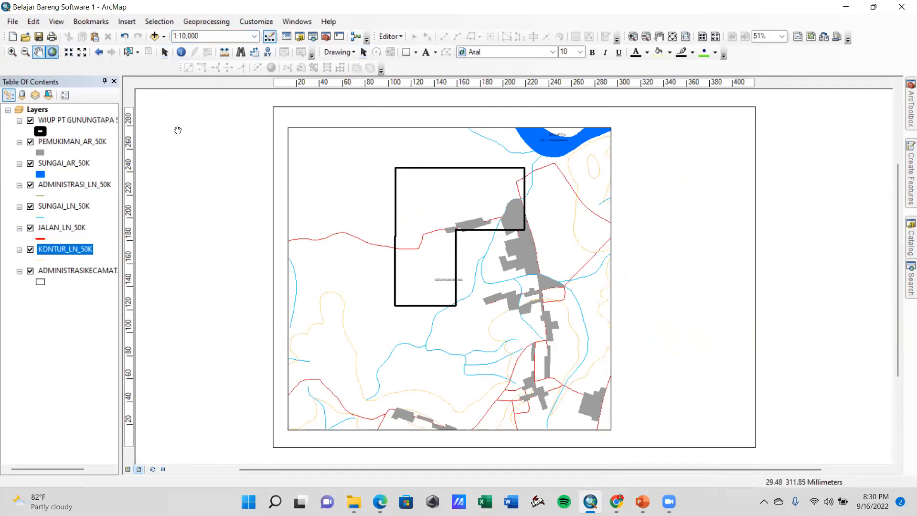
pyautogui.moveTo(450, 195); pyautogui.dragTo(430, 234)
pyautogui.moveTo(452, 266)
pyautogui.mouseDown()
pyautogui.moveTo(477, 238)
pyautogui.moveTo(462, 255)
pyautogui.mouseUp()
# Set the map scale to 1:25,000
pyautogui.click(254, 36)
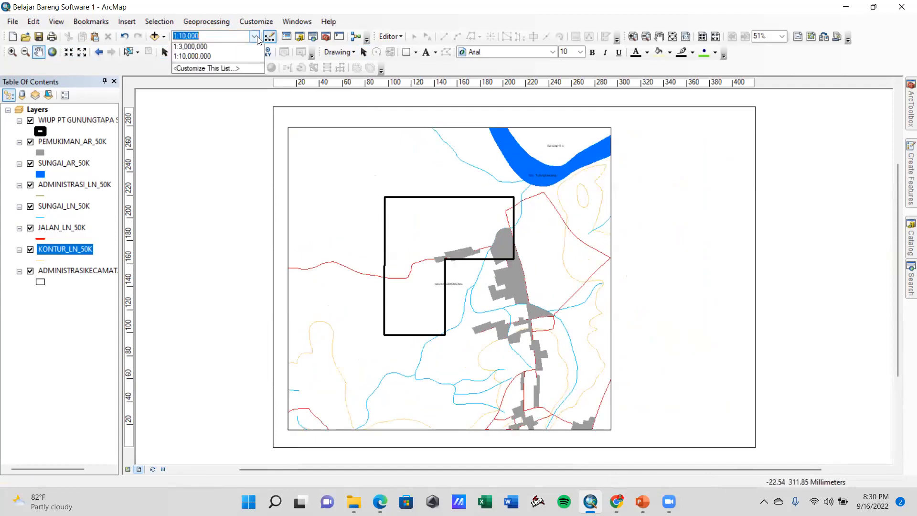
pyautogui.click(216, 37)
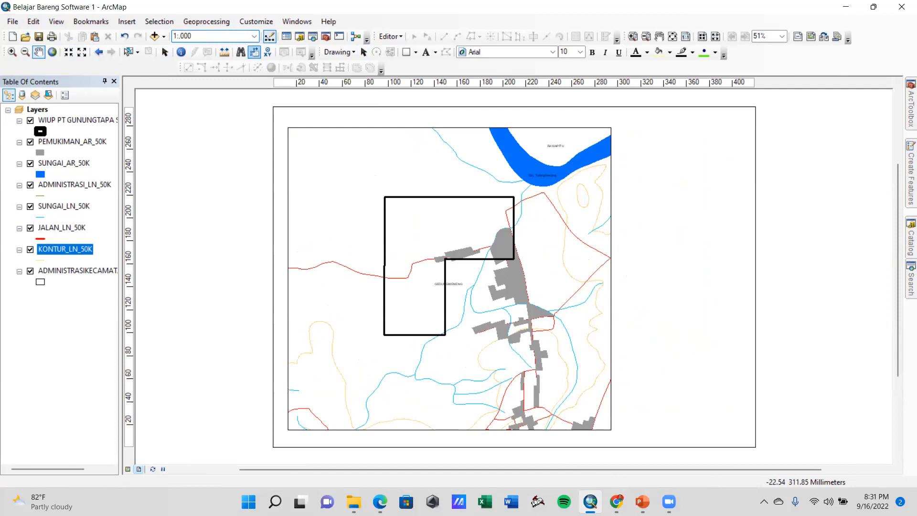
pyautogui.write('25')
pyautogui.press('Return')
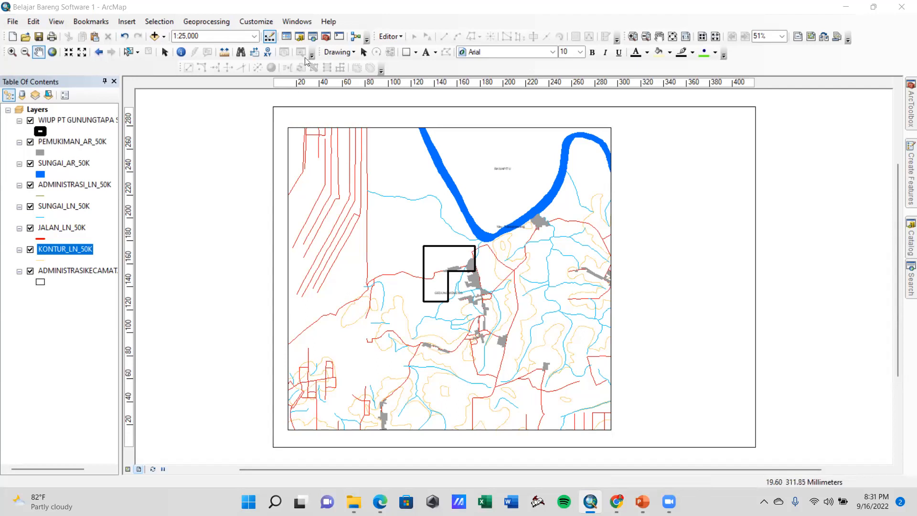
# Add a vertical guide at 5 mm and a horizontal guide at 290 mm, and align the data frame's upper-left corner to them
pyautogui.click(363, 53)
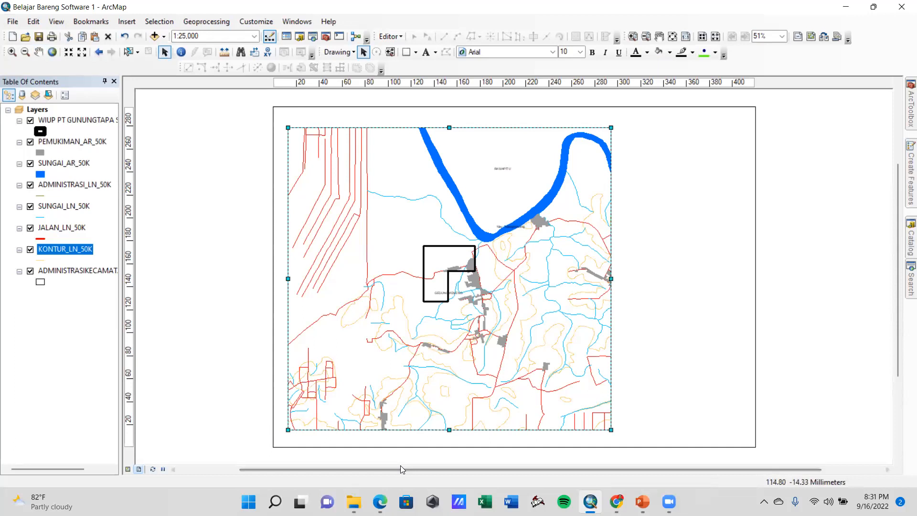
pyautogui.moveTo(354, 501)
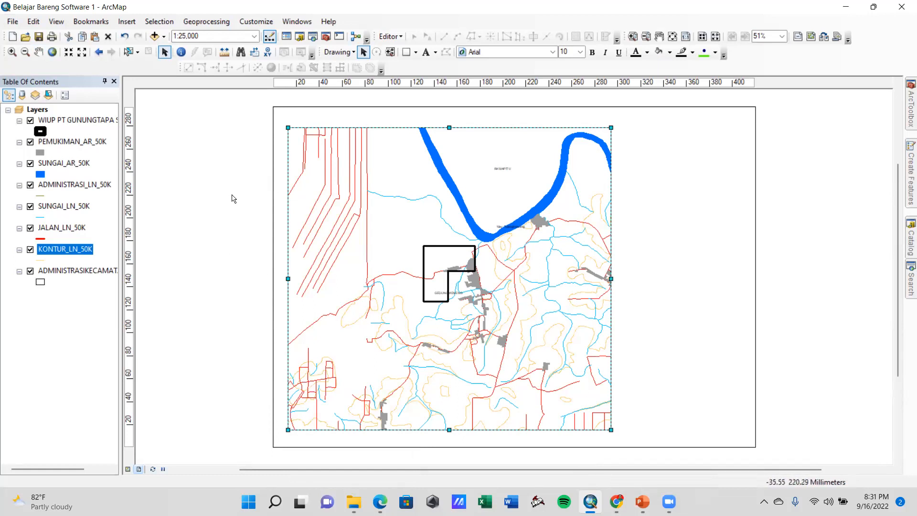
pyautogui.scroll(2, 234, 206)
pyautogui.scroll(3, 363, 238)
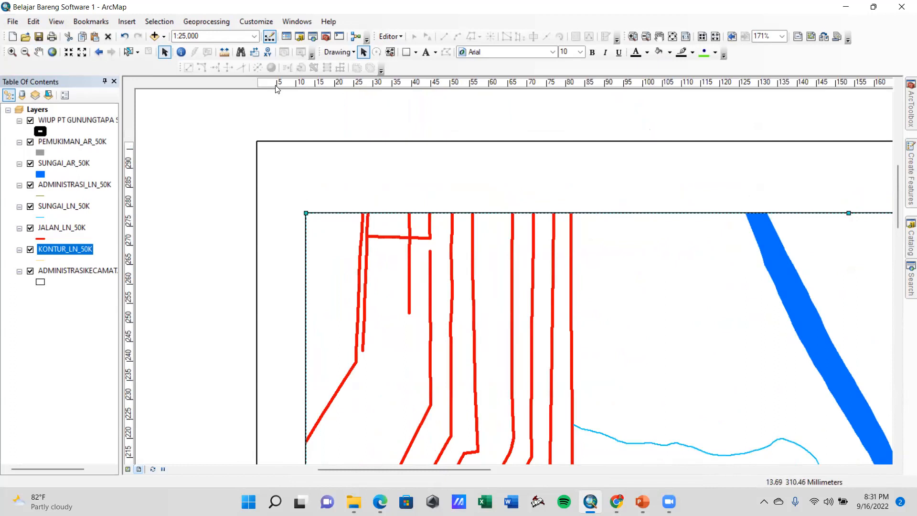
pyautogui.click(276, 84)
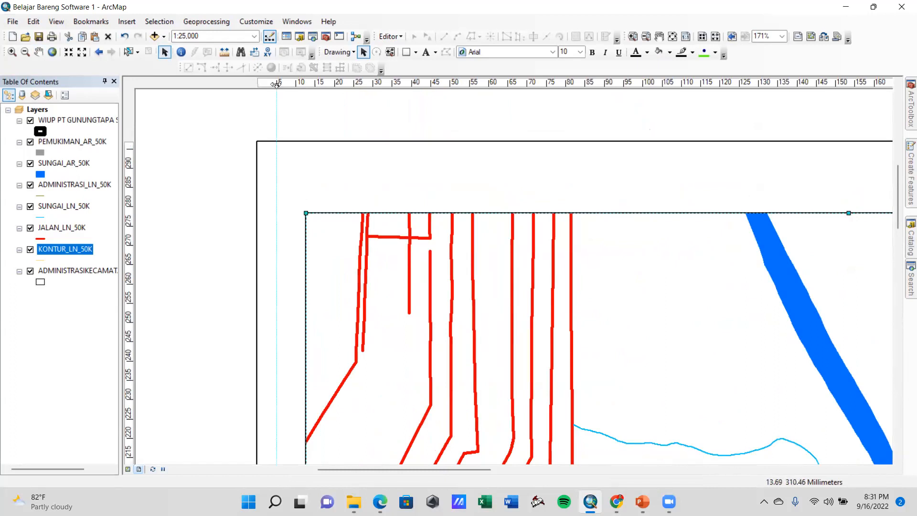
pyautogui.click(130, 166)
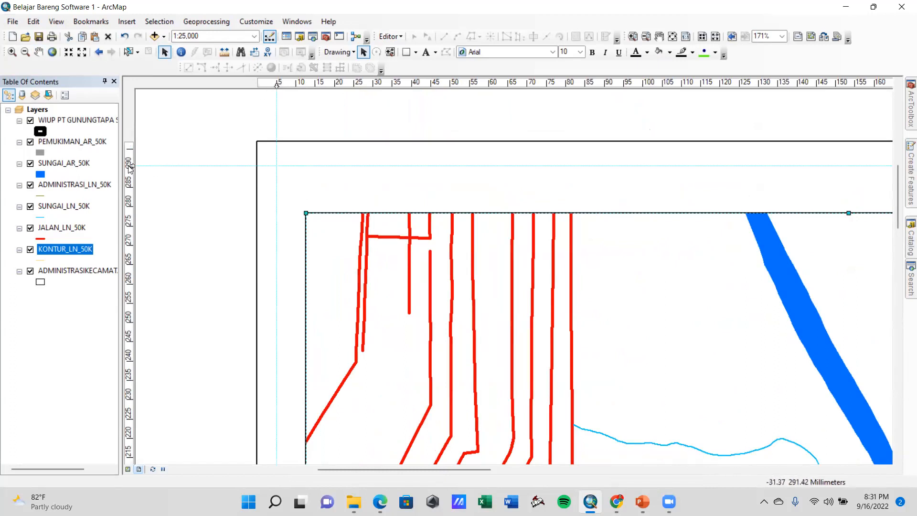
pyautogui.moveTo(131, 166); pyautogui.dragTo(132, 168)
pyautogui.moveTo(431, 264); pyautogui.dragTo(389, 236)
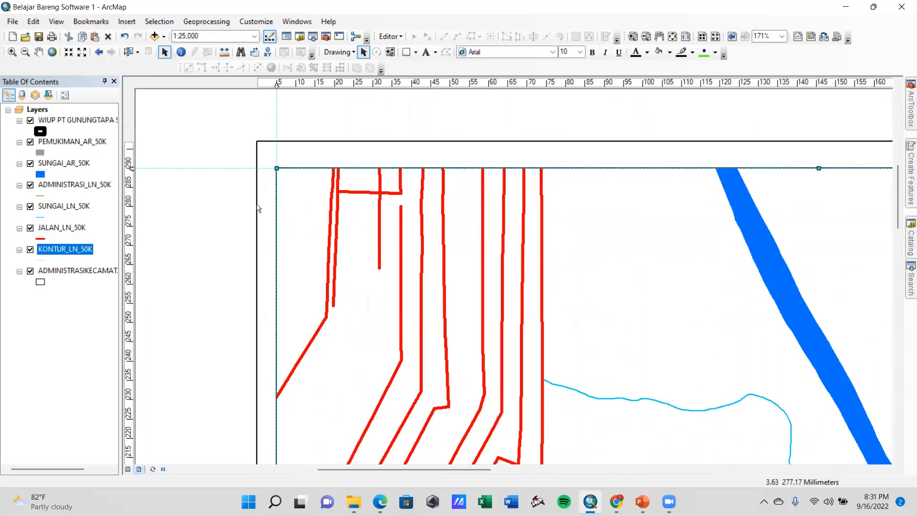
# Add a horizontal guide at 10 mm above the page's lower edge and stretch the data frame's bottom edge down to it
pyautogui.scroll(3, 438, 356)
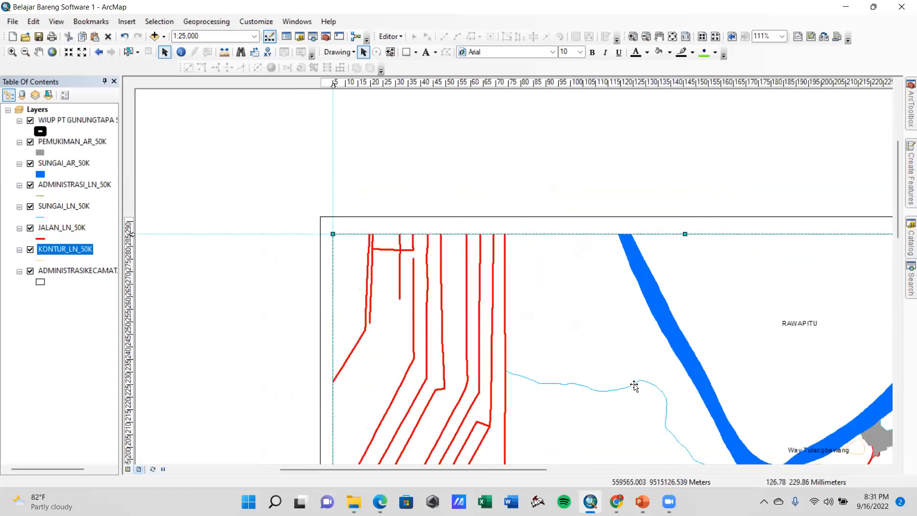
pyautogui.scroll(2, 640, 385)
pyautogui.moveTo(752, 379); pyautogui.dragTo(660, 159)
pyautogui.moveTo(457, 370); pyautogui.dragTo(482, 205)
pyautogui.moveTo(370, 402); pyautogui.dragTo(379, 382)
pyautogui.scroll(2, 285, 361)
pyautogui.scroll(-2, 289, 361)
pyautogui.scroll(-4, 286, 361)
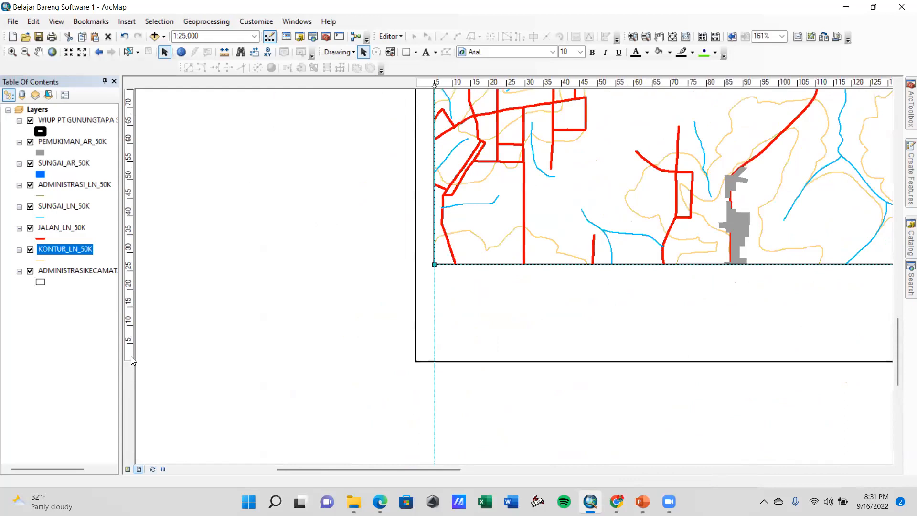
pyautogui.click(131, 325)
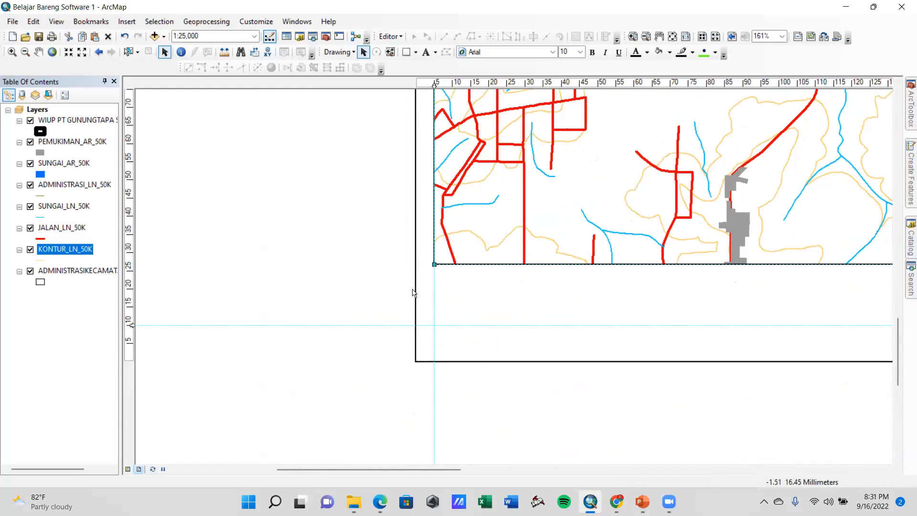
pyautogui.scroll(4, 696, 312)
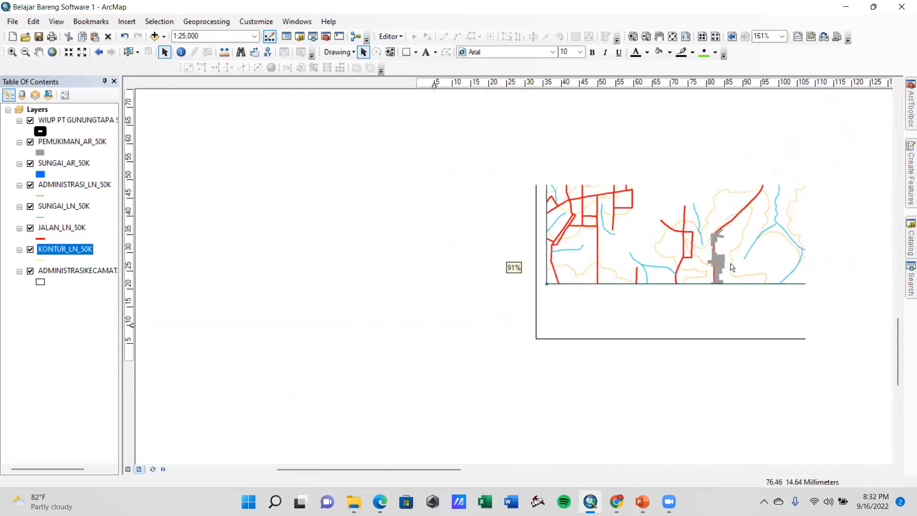
pyautogui.moveTo(576, 299); pyautogui.dragTo(577, 334)
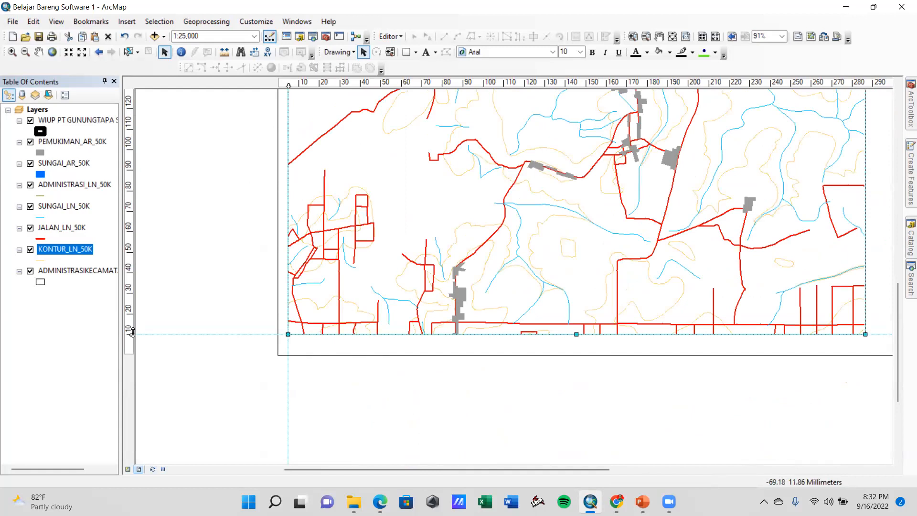
pyautogui.scroll(-5, 178, 351)
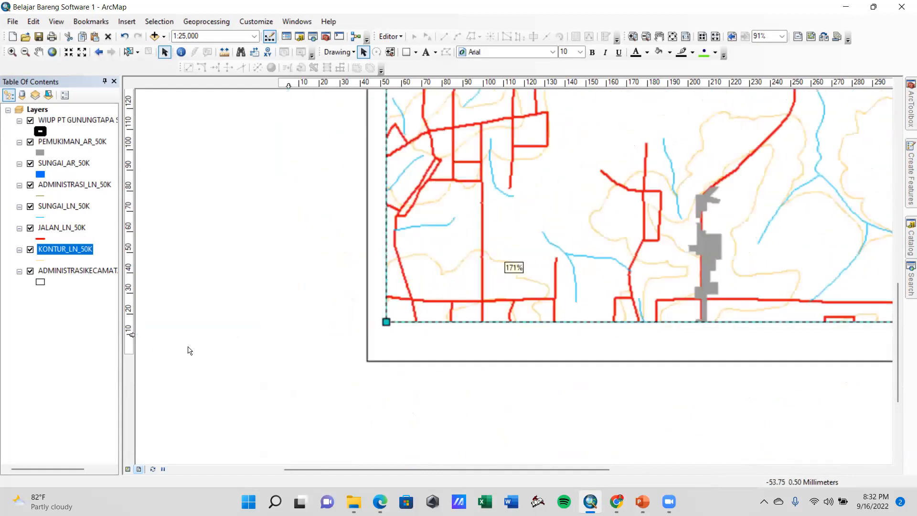
# Move the lower horizontal guide down to 5 mm above the page's bottom, taking the data frame's bottom edge with it
pyautogui.moveTo(132, 323); pyautogui.dragTo(131, 340)
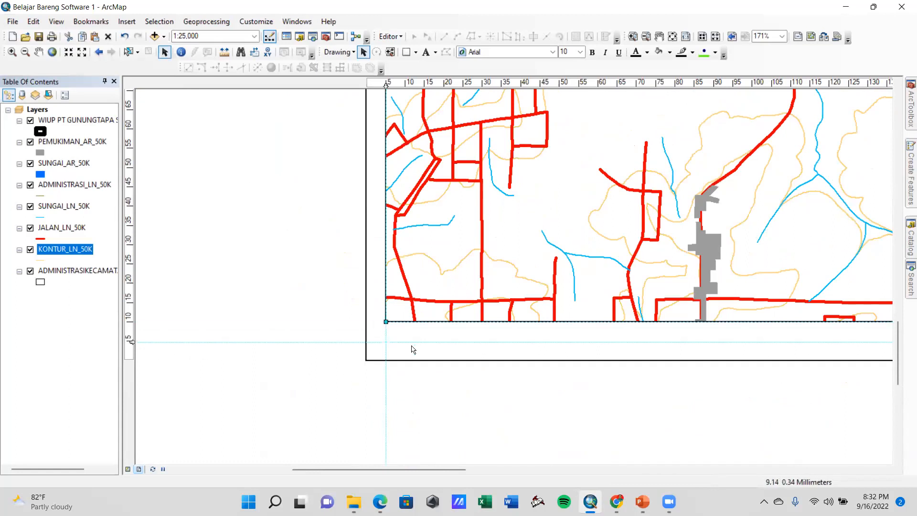
pyautogui.scroll(4, 530, 311)
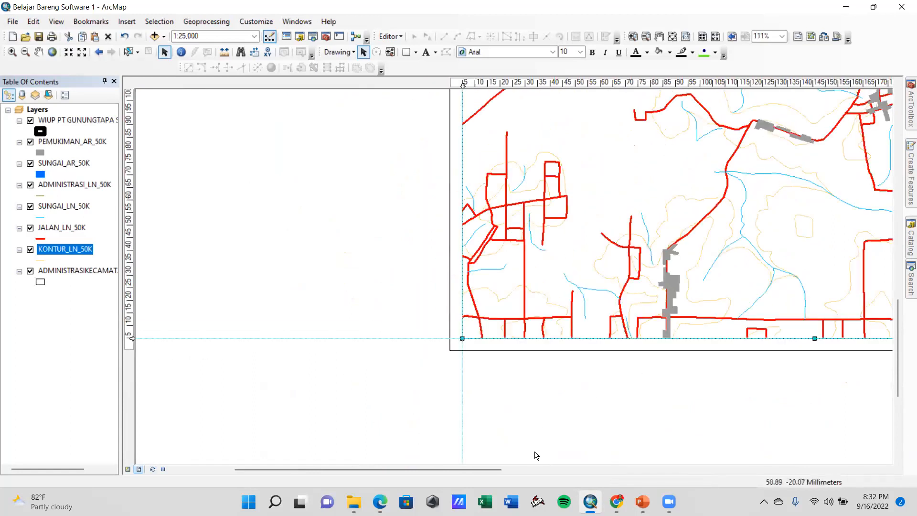
pyautogui.scroll(5, 531, 296)
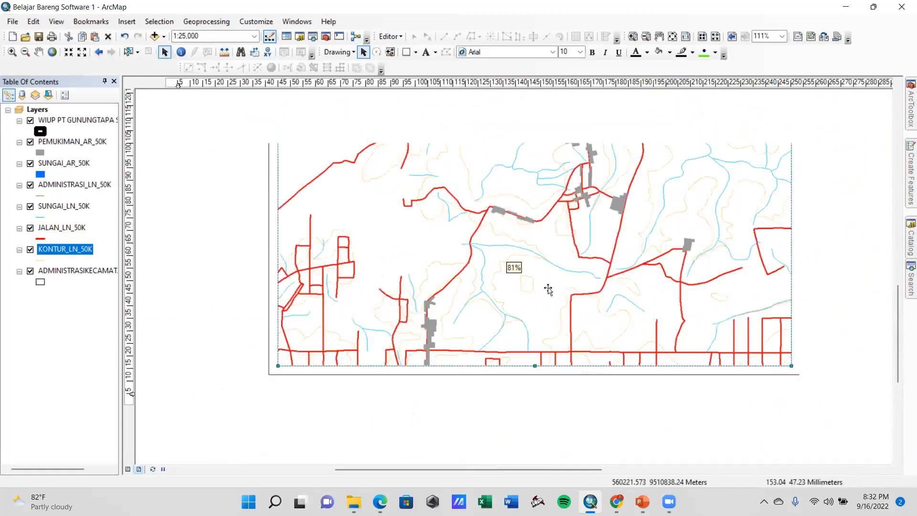
pyautogui.scroll(-1, 611, 224)
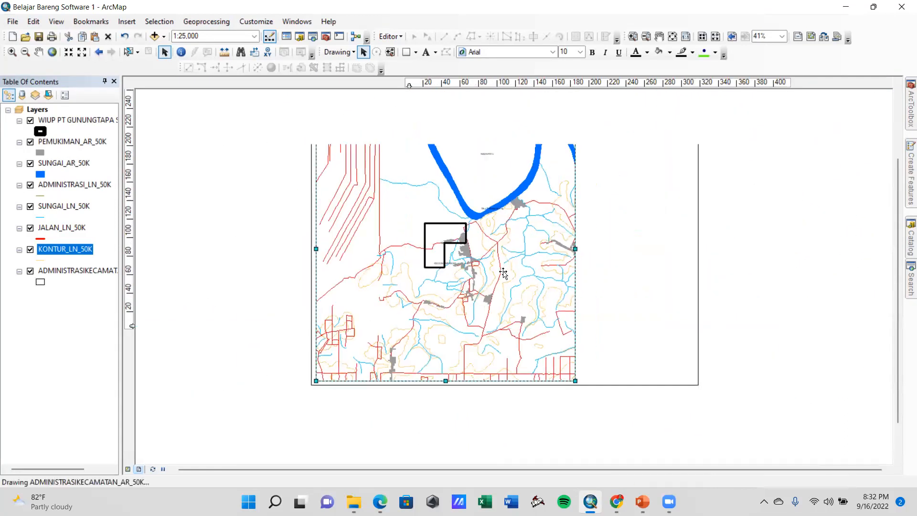
pyautogui.scroll(1, 516, 242)
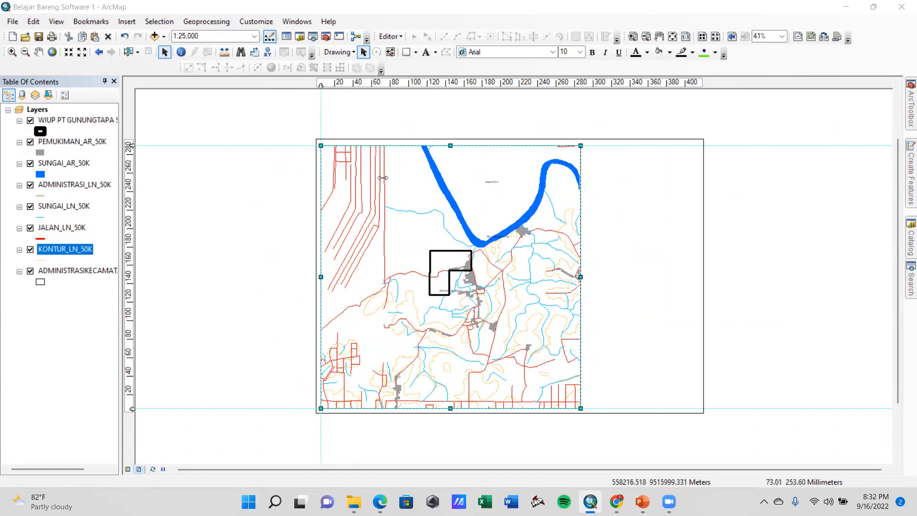
pyautogui.scroll(-1, 607, 345)
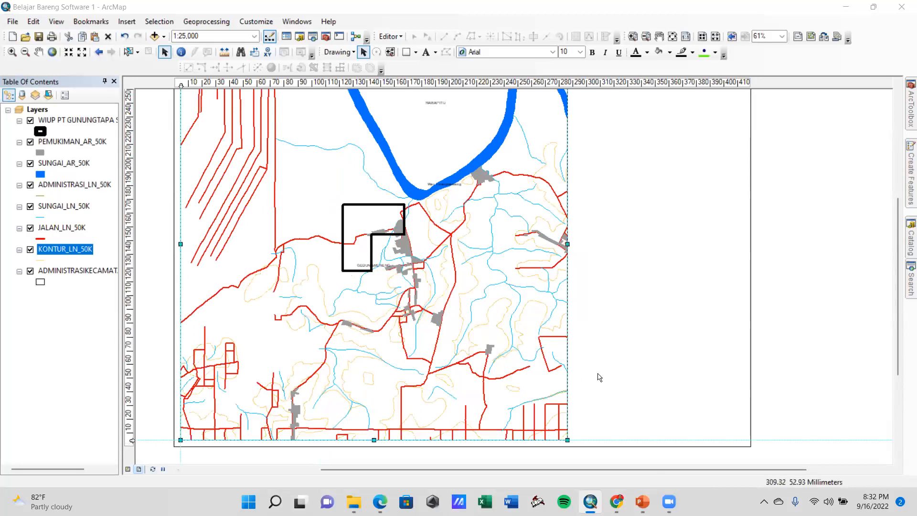
pyautogui.scroll(2, 430, 291)
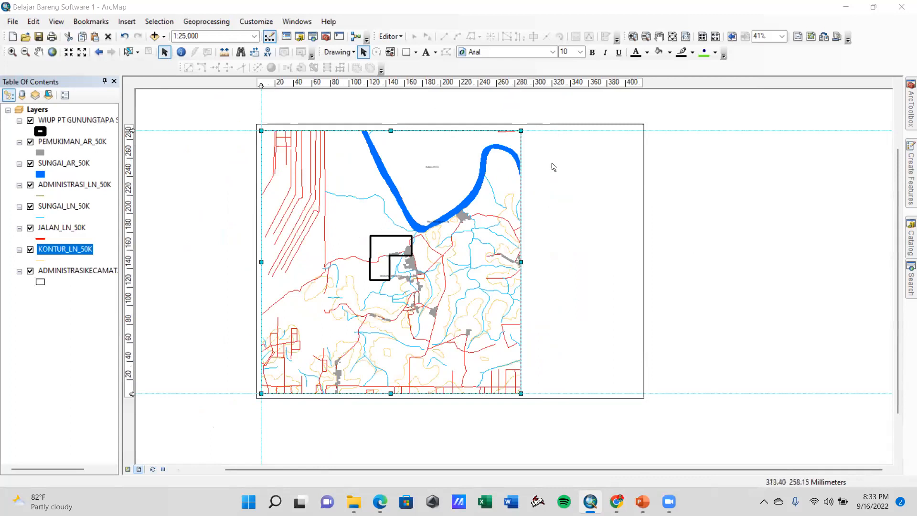
# Narrow the data frame from its right side to about 280 mm and align that edge to a vertical guide there
pyautogui.moveTo(521, 262); pyautogui.dragTo(514, 262)
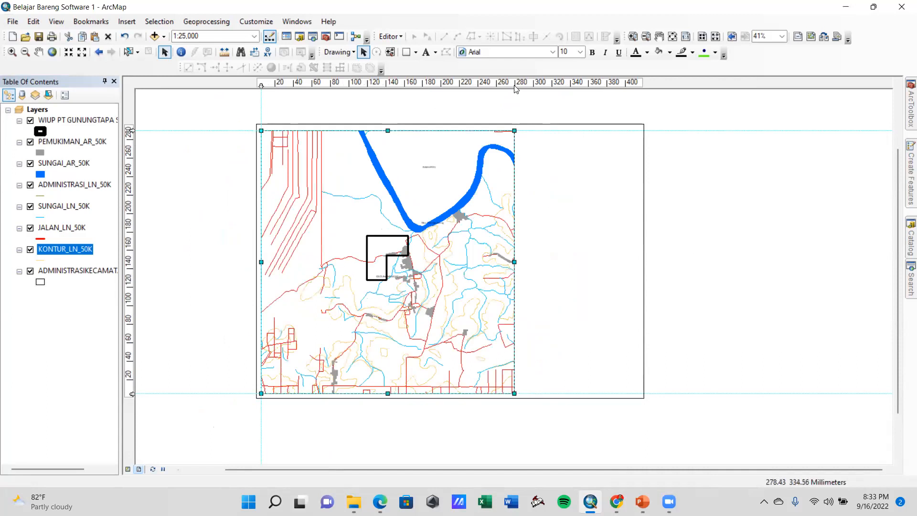
pyautogui.scroll(-2, 547, 191)
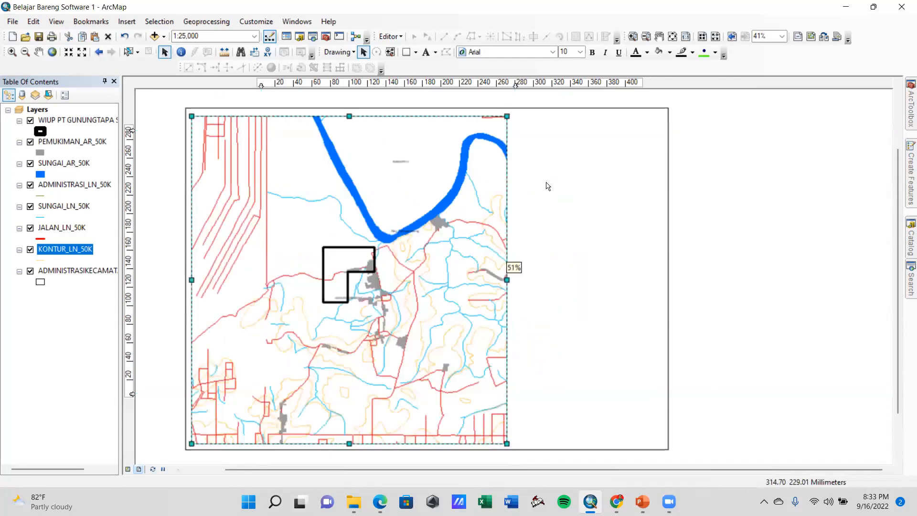
pyautogui.scroll(-1, 547, 188)
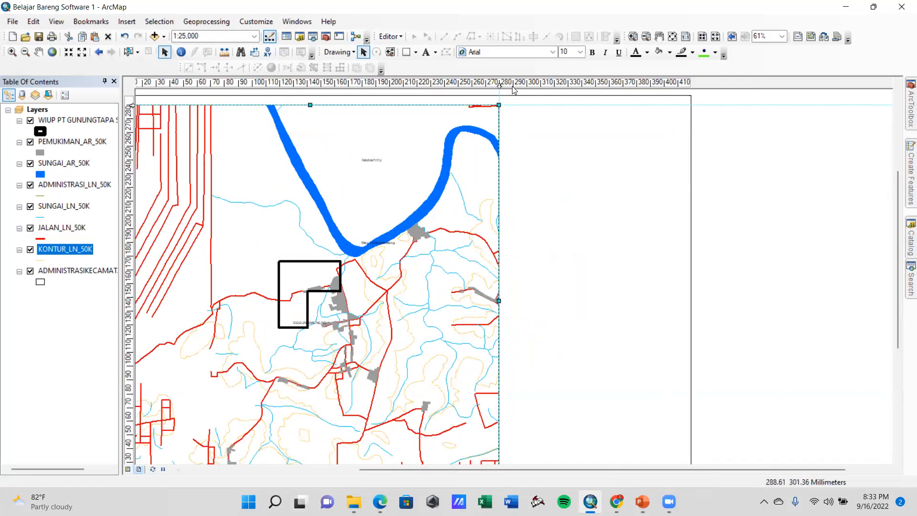
# Add two vertical guides in the empty area beside the data frame, at about 290 mm and 410 mm
pyautogui.click(512, 85)
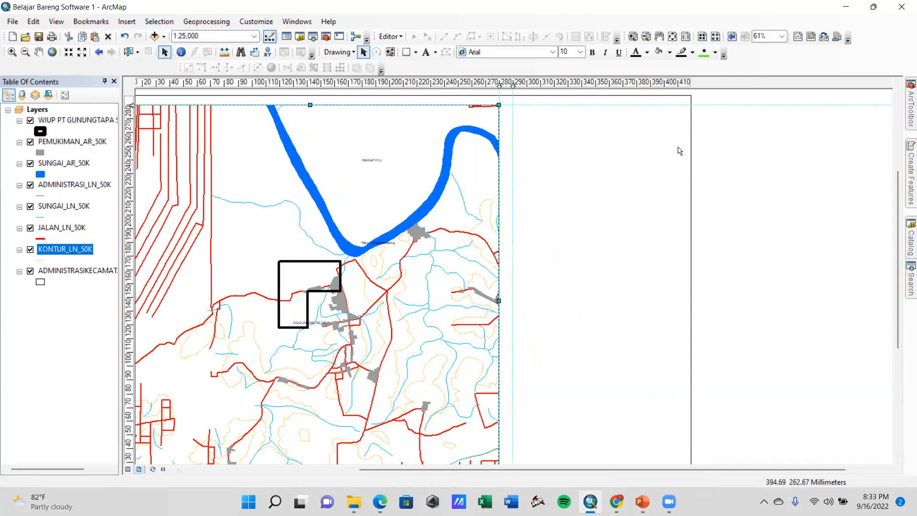
pyautogui.click(679, 86)
pyautogui.scroll(-2, 706, 382)
pyautogui.scroll(2, 707, 382)
pyautogui.moveTo(899, 295); pyautogui.dragTo(904, 356)
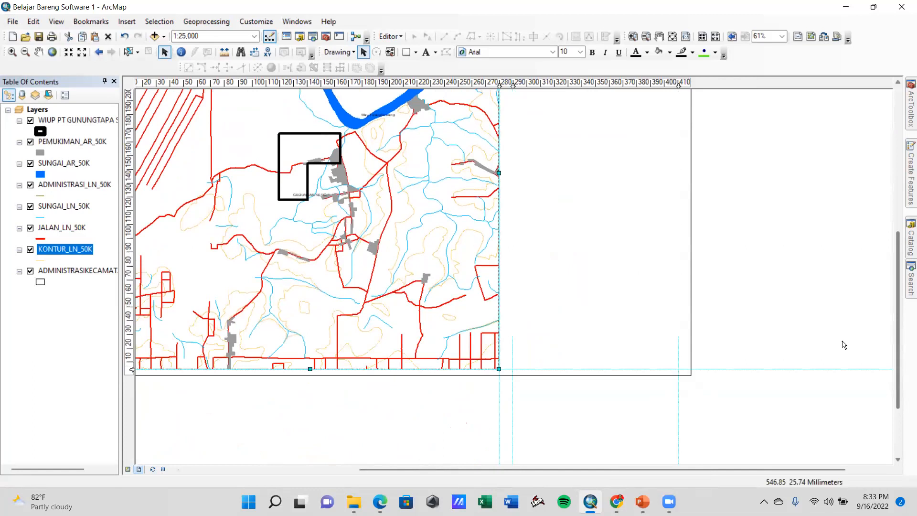
pyautogui.rightClick(132, 369)
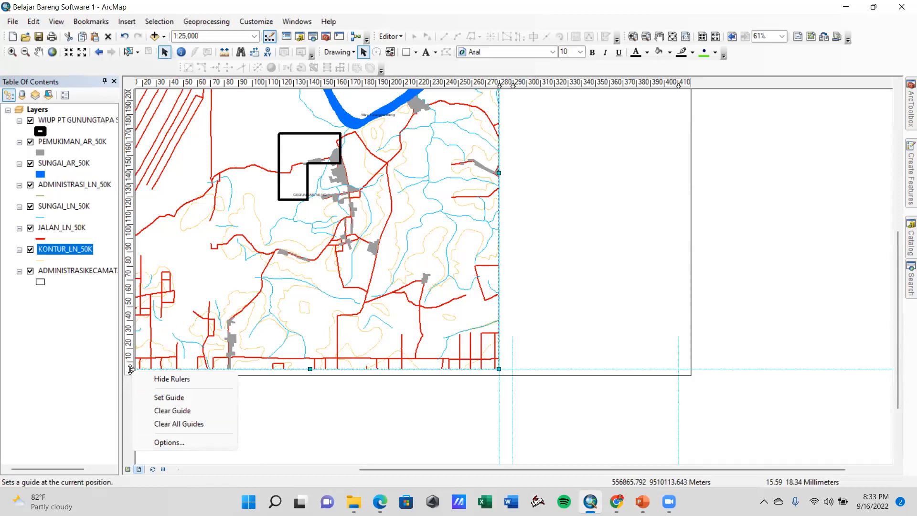
pyautogui.rightClick(131, 368)
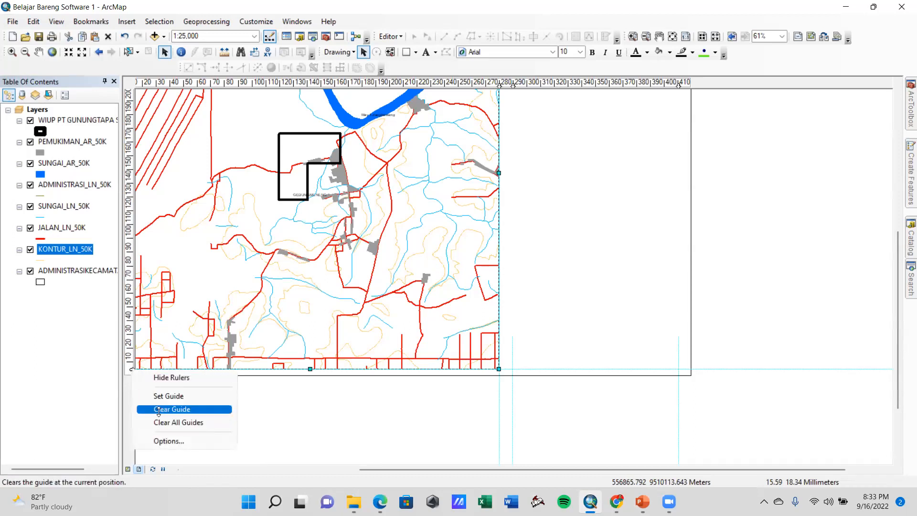
pyautogui.click(232, 423)
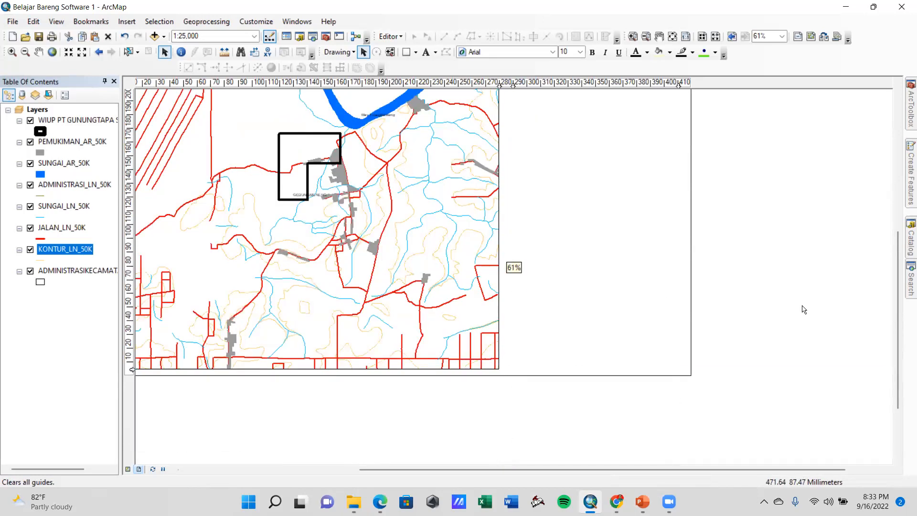
# Draw a rectangle about 121 × 86 mm between the two outer vertical guides, starting at the upper horizontal guide
pyautogui.moveTo(899, 339); pyautogui.dragTo(899, 247)
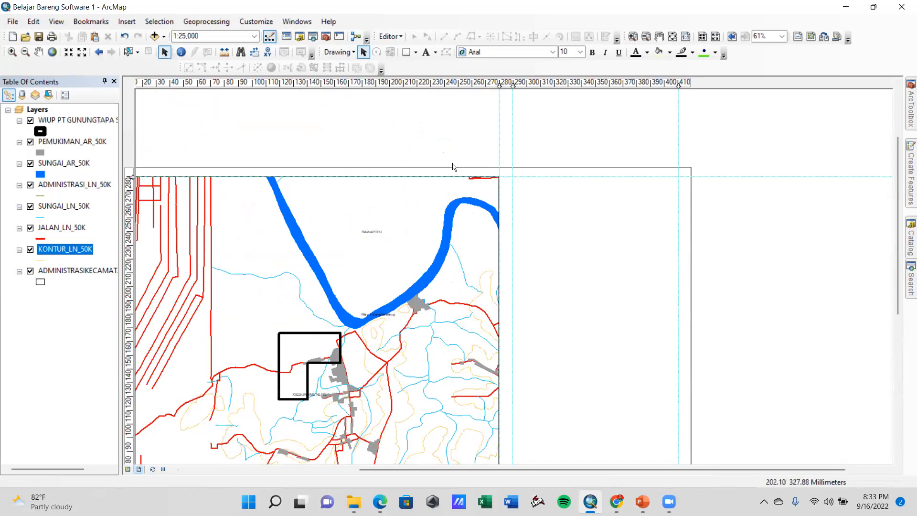
pyautogui.click(407, 55)
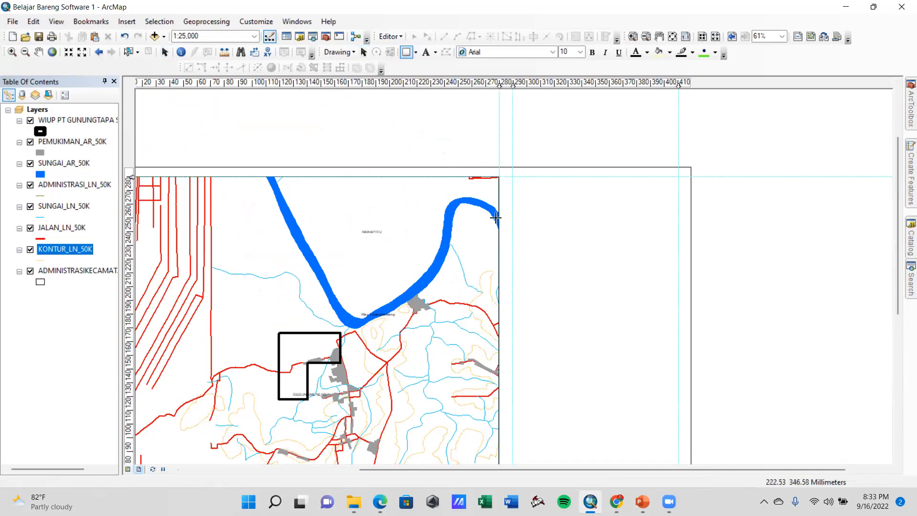
pyautogui.moveTo(512, 174); pyautogui.dragTo(678, 294)
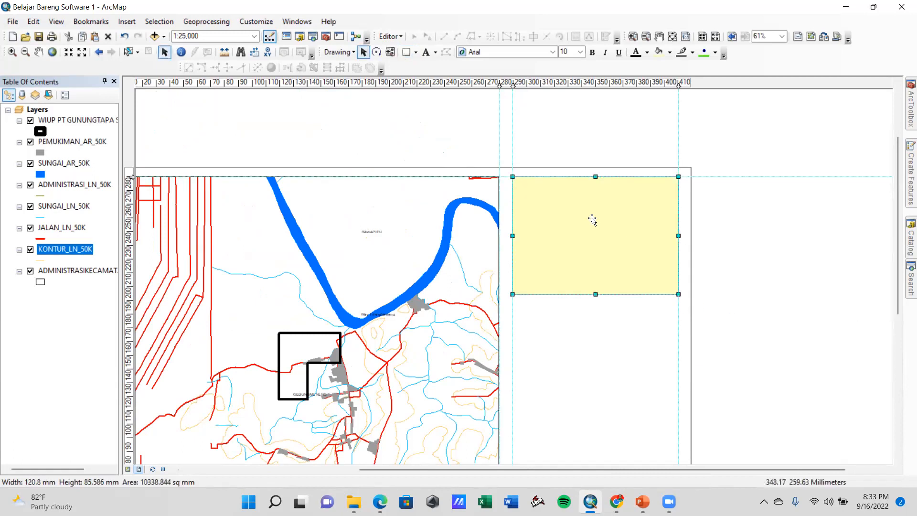
# Give the new rectangle no fill color and a black outline, and deselect it
pyautogui.rightClick(562, 212)
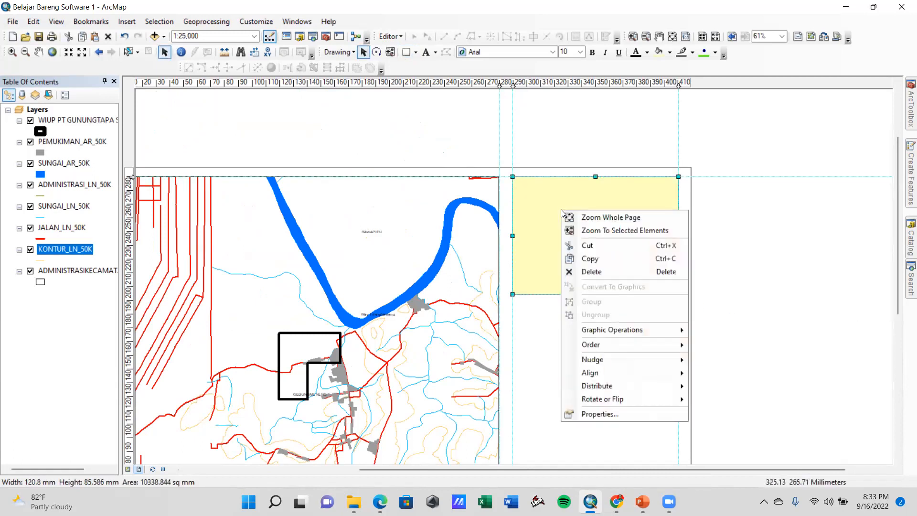
pyautogui.click(617, 416)
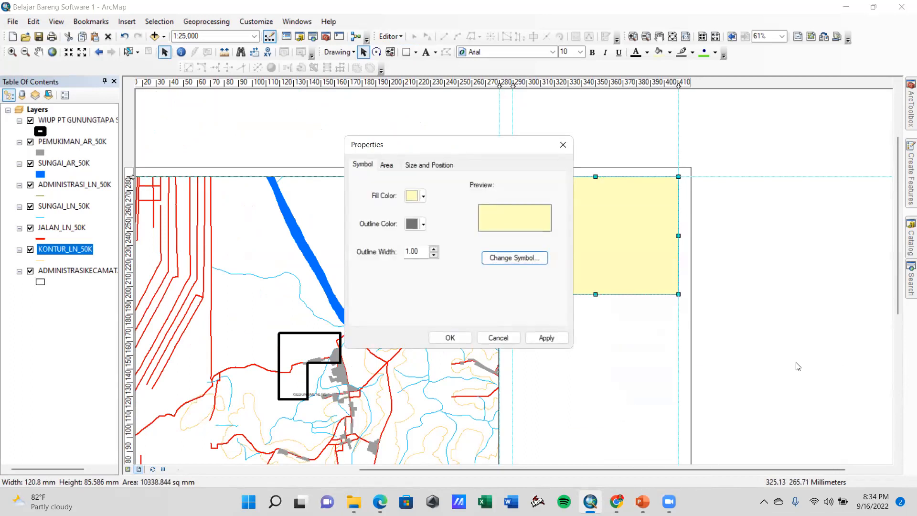
pyautogui.click(415, 200)
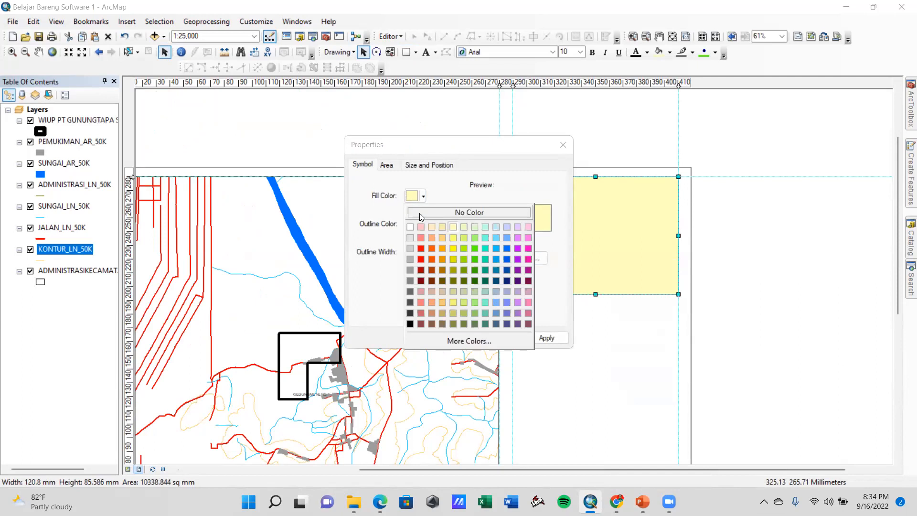
pyautogui.click(420, 213)
pyautogui.click(418, 229)
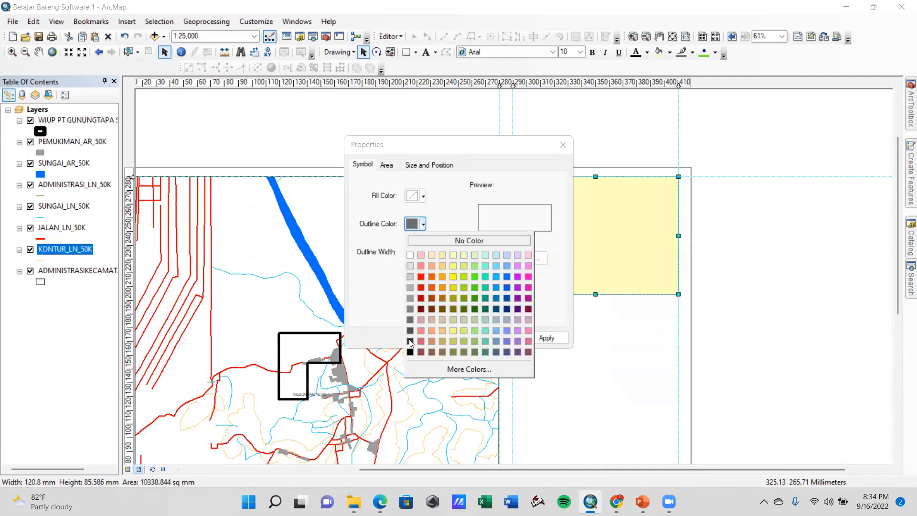
pyautogui.click(410, 345)
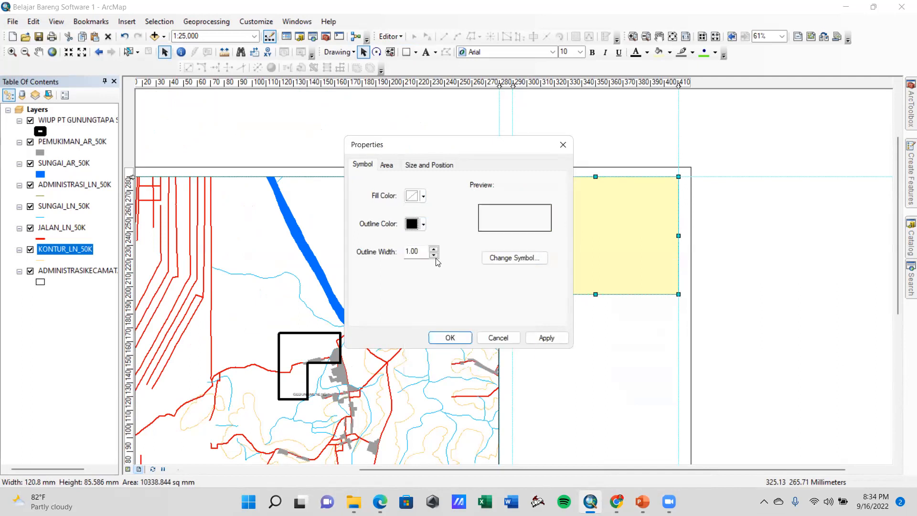
pyautogui.click(536, 337)
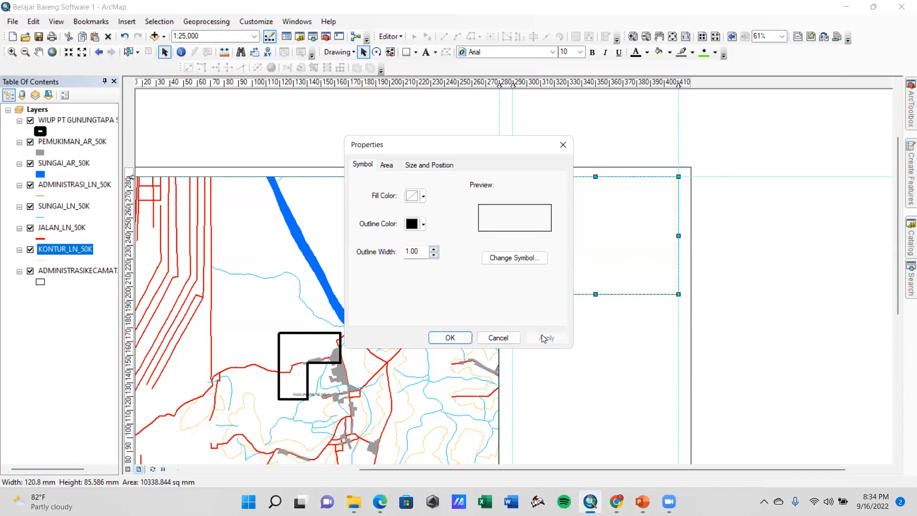
pyautogui.click(450, 337)
pyautogui.click(646, 328)
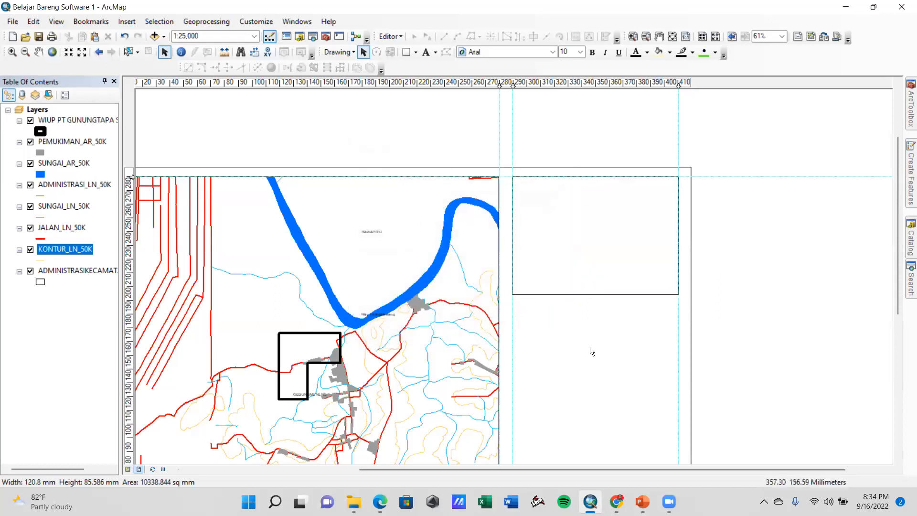
pyautogui.click(615, 252)
pyautogui.click(608, 331)
# Add the title text "PETA WILAYAH IZIN USAHA PERTAMBANGAN" in the upper part of the rectangle
pyautogui.moveTo(369, 494)
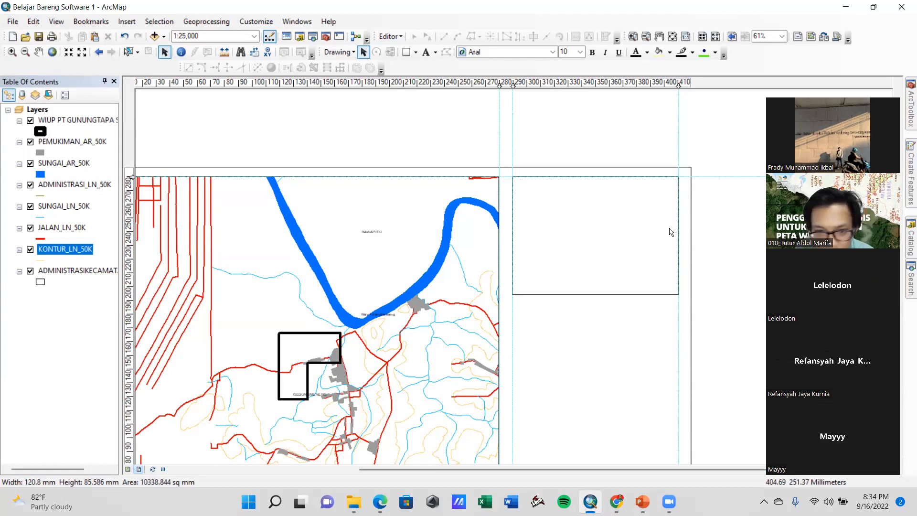
pyautogui.moveTo(437, 246); pyautogui.dragTo(492, 165)
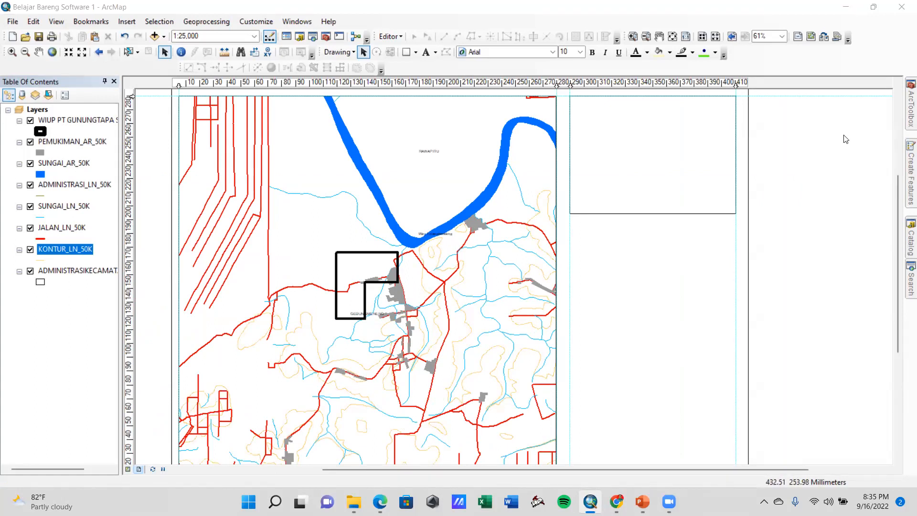
pyautogui.moveTo(696, 205); pyautogui.dragTo(612, 270)
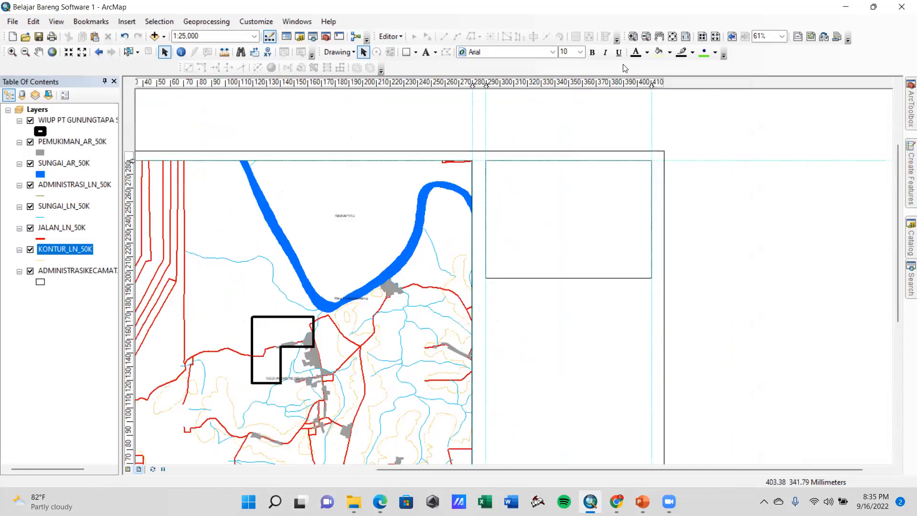
pyautogui.click(427, 53)
pyautogui.click(523, 179)
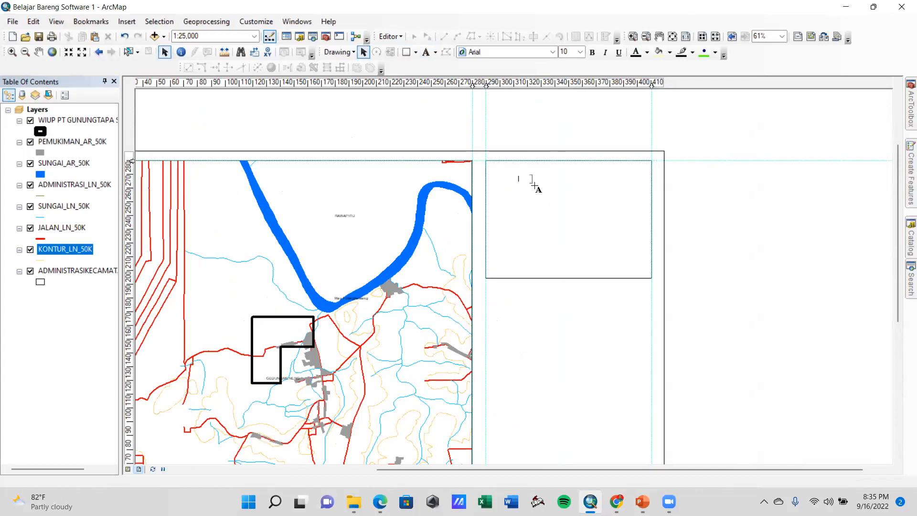
pyautogui.write('PETA WILAYAH IZIN USAHA PERTAMBANGAN')
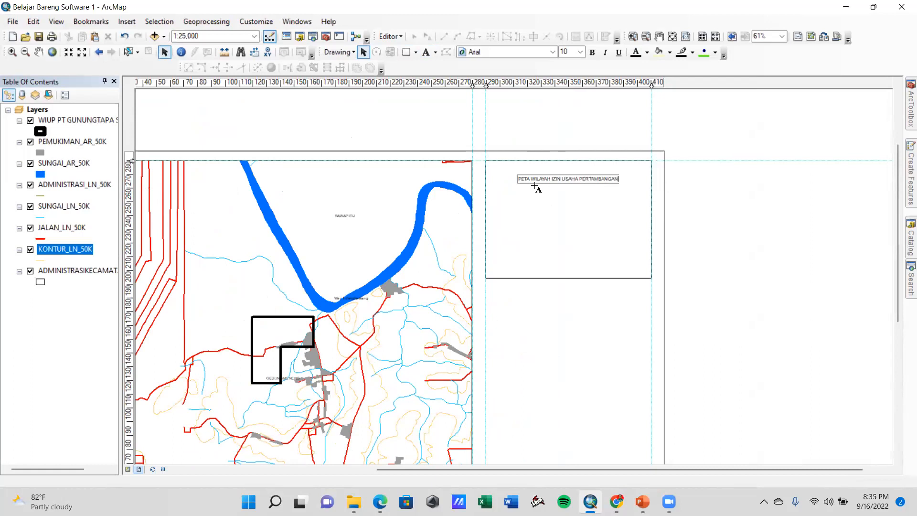
pyautogui.press('Return')
# Set the title text's alignment to centered in its properties
pyautogui.rightClick(560, 176)
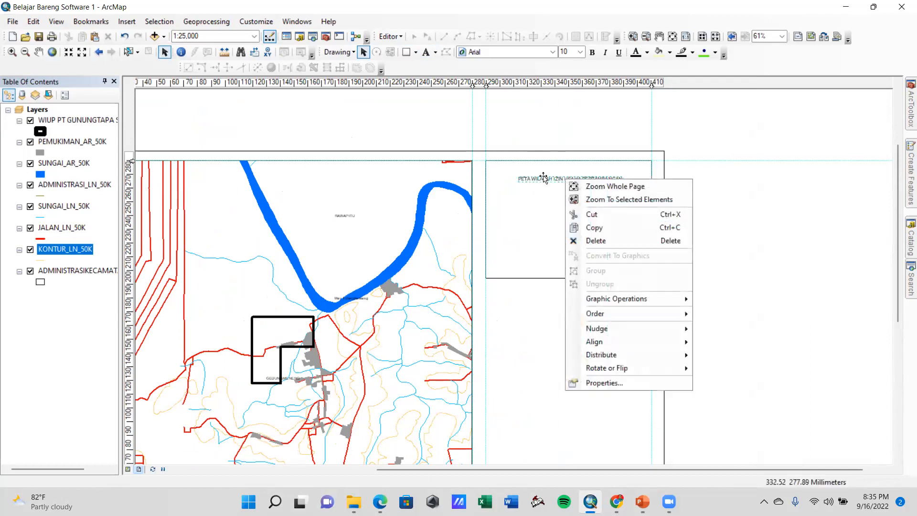
pyautogui.click(544, 178)
pyautogui.rightClick(545, 179)
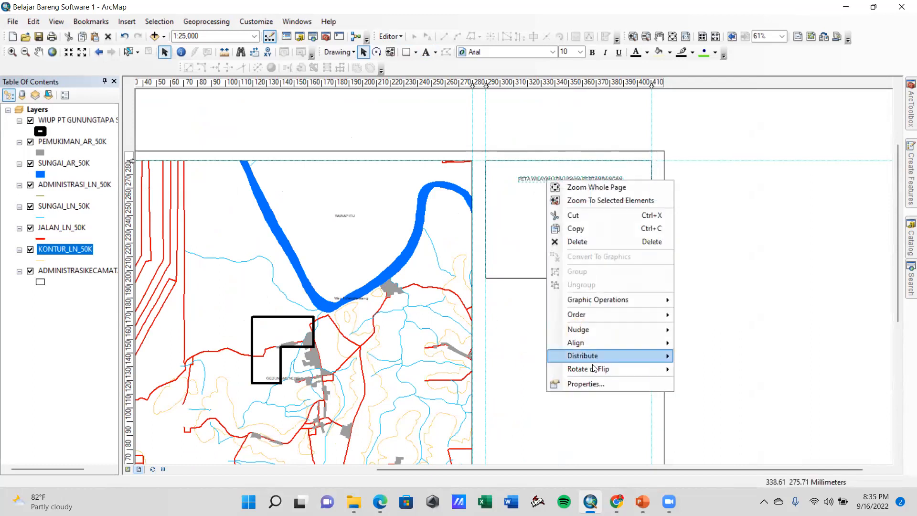
pyautogui.click(586, 384)
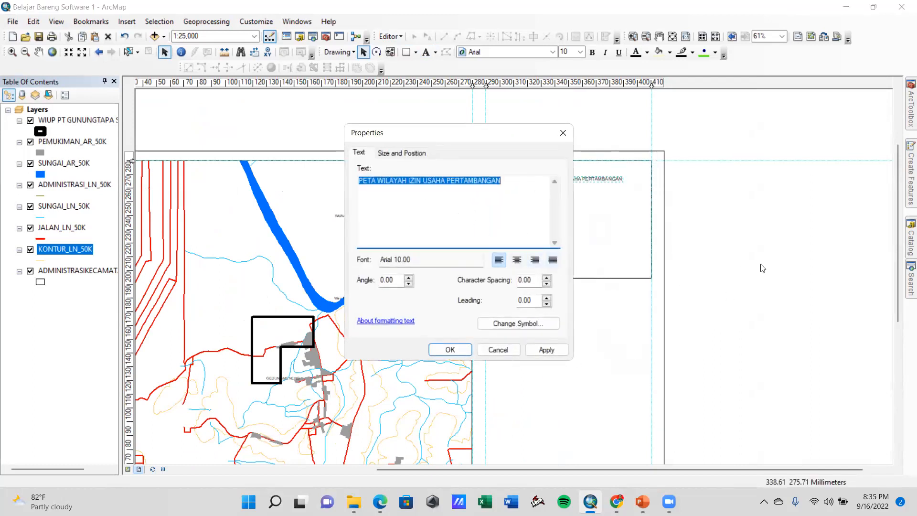
pyautogui.click(517, 260)
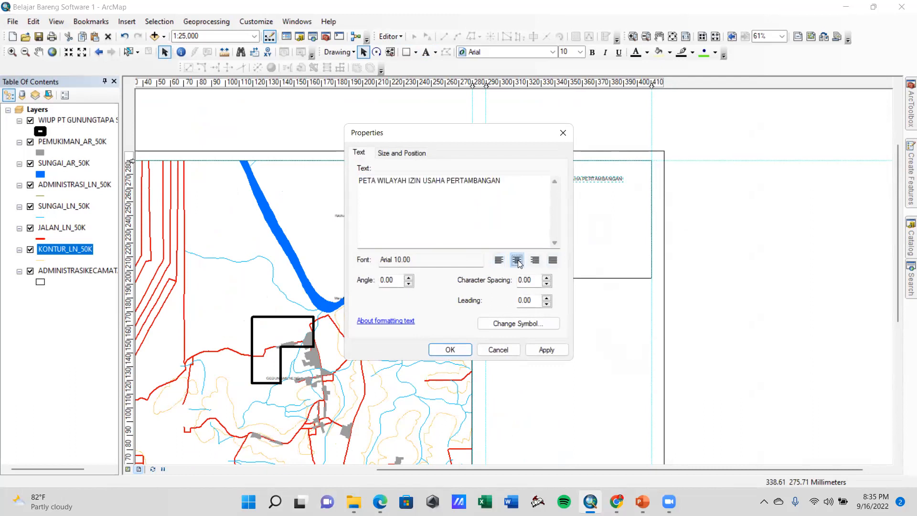
pyautogui.click(545, 349)
pyautogui.click(450, 349)
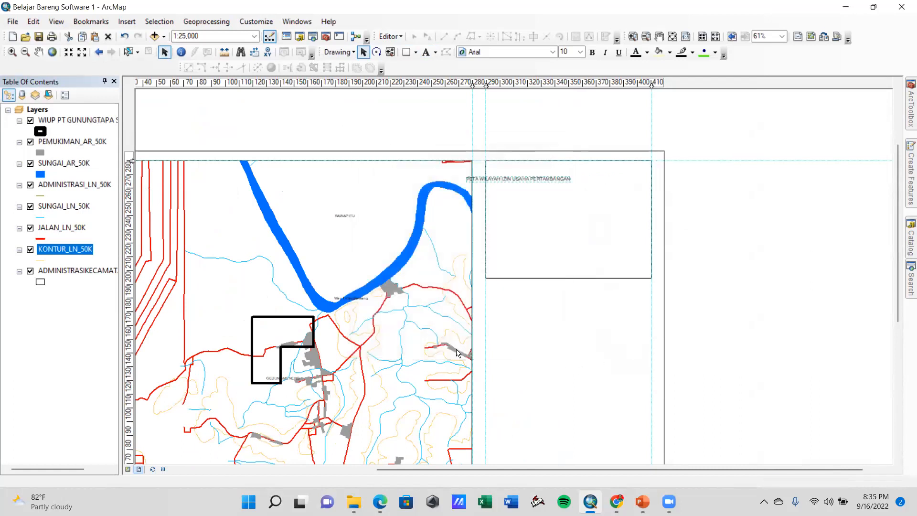
# Move the title text into the upper part of the information rectangle and set its font size to 14
pyautogui.moveTo(539, 187); pyautogui.dragTo(590, 185)
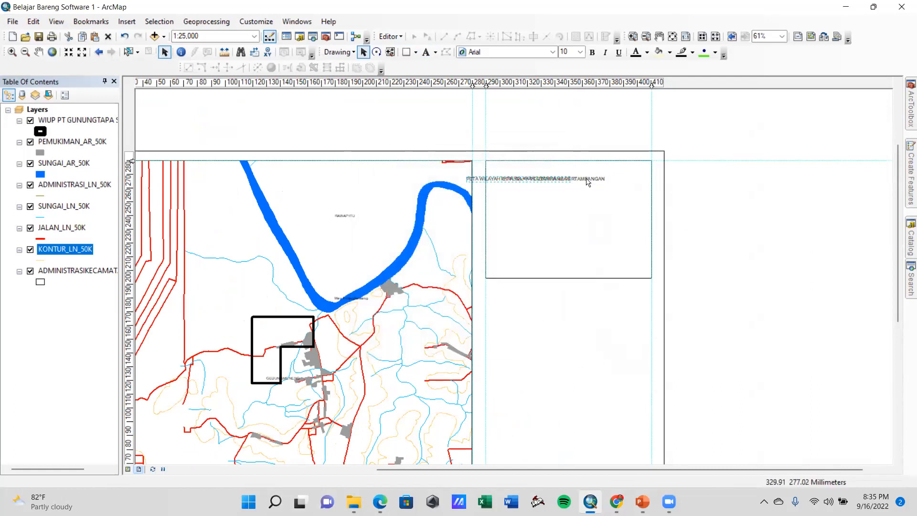
pyautogui.click(581, 52)
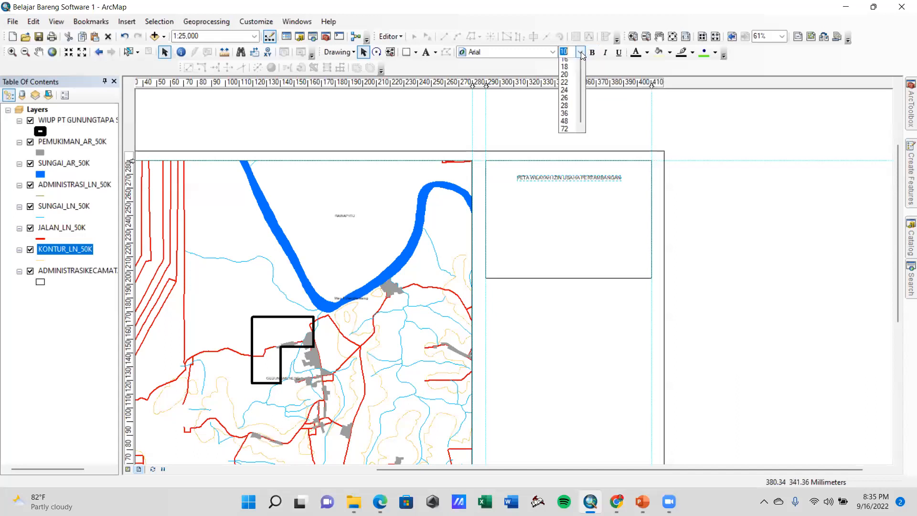
pyautogui.click(568, 140)
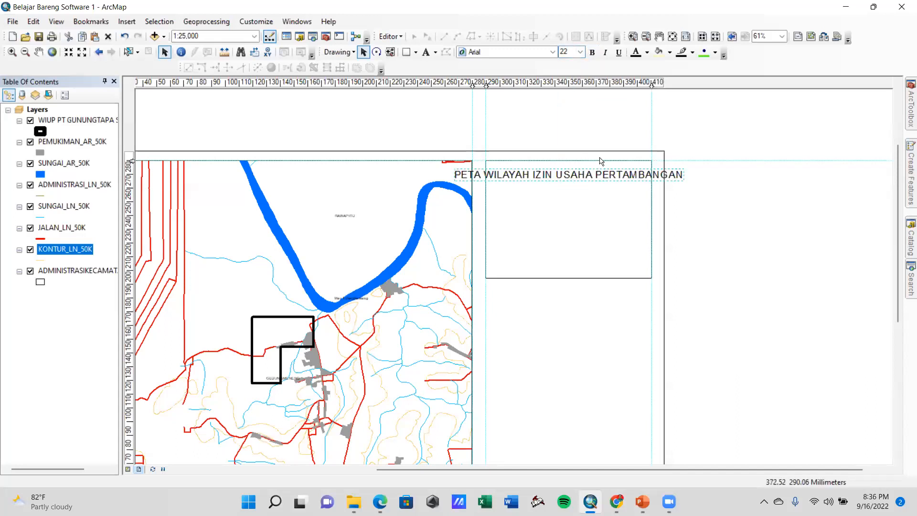
pyautogui.click(581, 52)
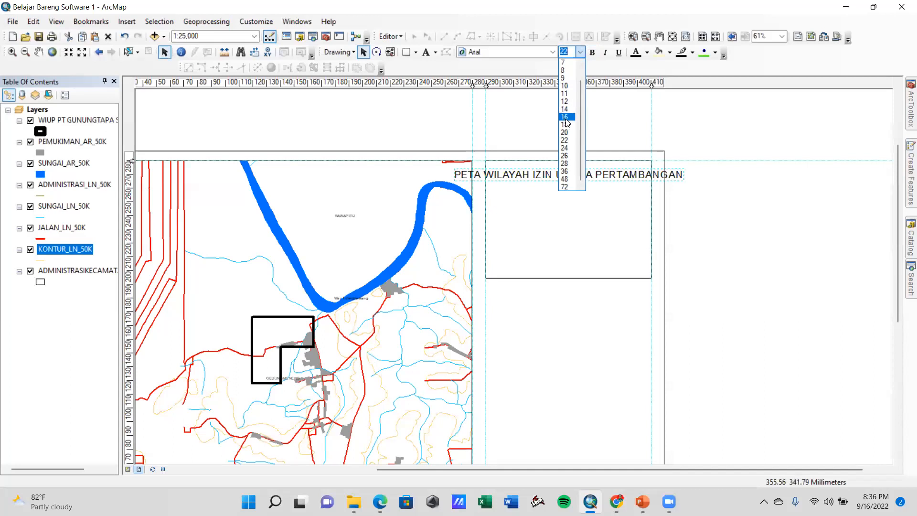
pyautogui.click(565, 116)
pyautogui.click(580, 52)
pyautogui.click(566, 109)
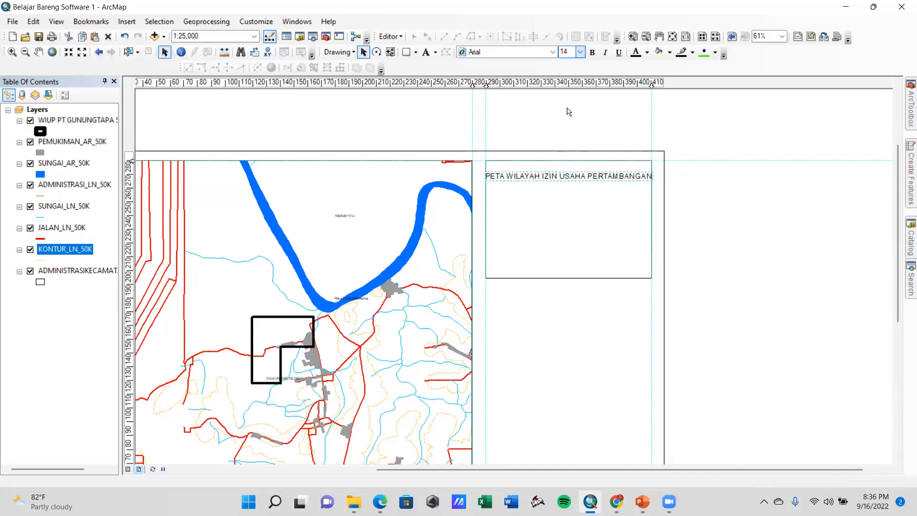
pyautogui.click(647, 213)
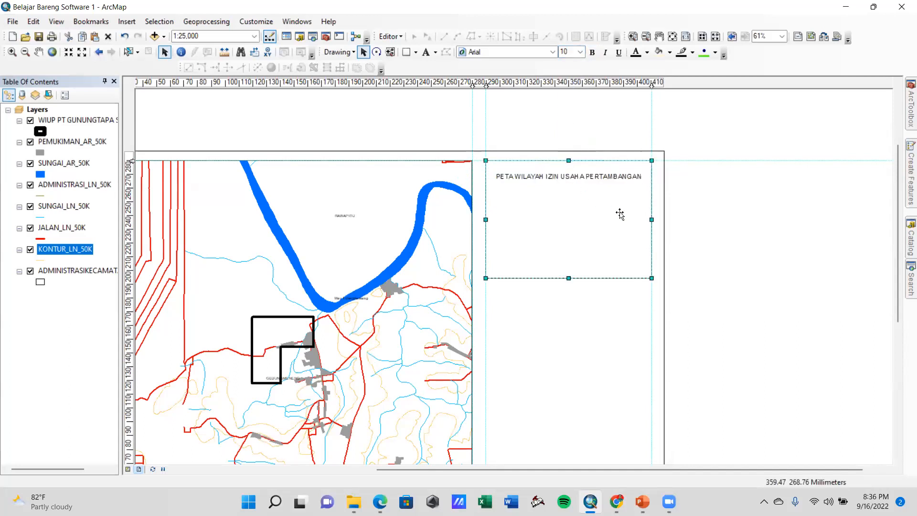
pyautogui.click(698, 205)
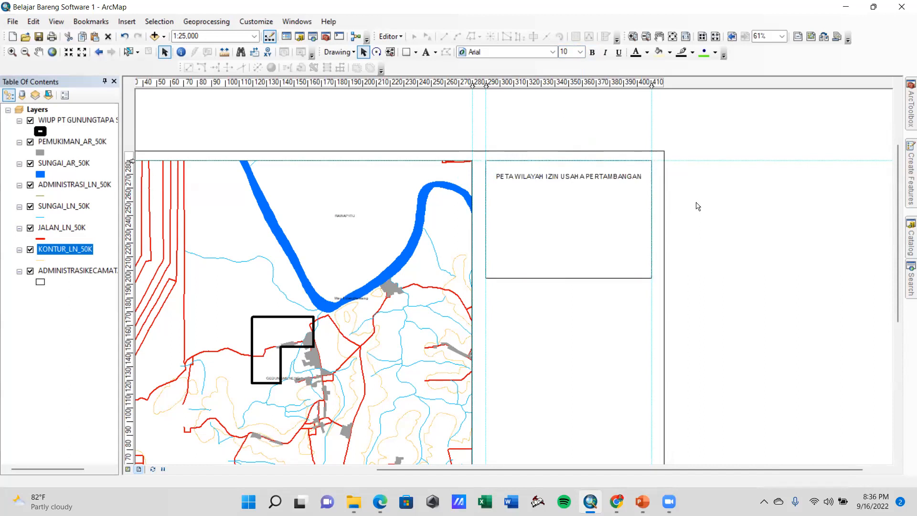
pyautogui.click(553, 179)
pyautogui.click(699, 193)
# Extend the title text with the lines "OPERASI PRODUKSI" and "DESA ...." below the existing line
pyautogui.click(552, 175)
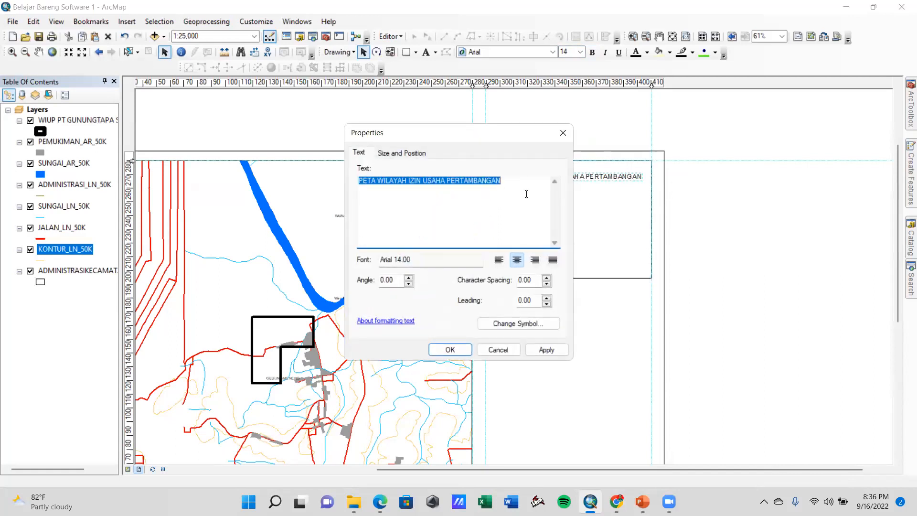
pyautogui.click(511, 188)
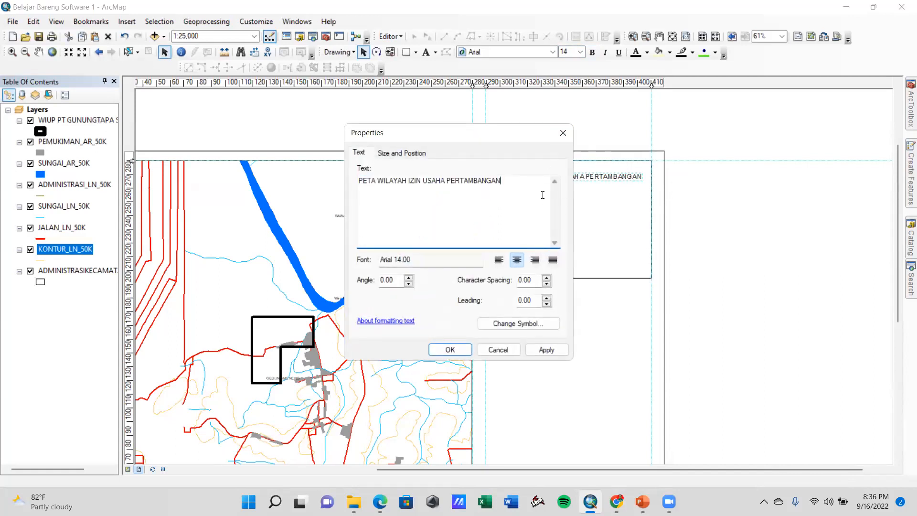
pyautogui.press('Return')
pyautogui.write('OPERASI PRODUKSI')
pyautogui.moveTo(442, 140); pyautogui.dragTo(508, 141)
pyautogui.press('Return')
pyautogui.write('DE')
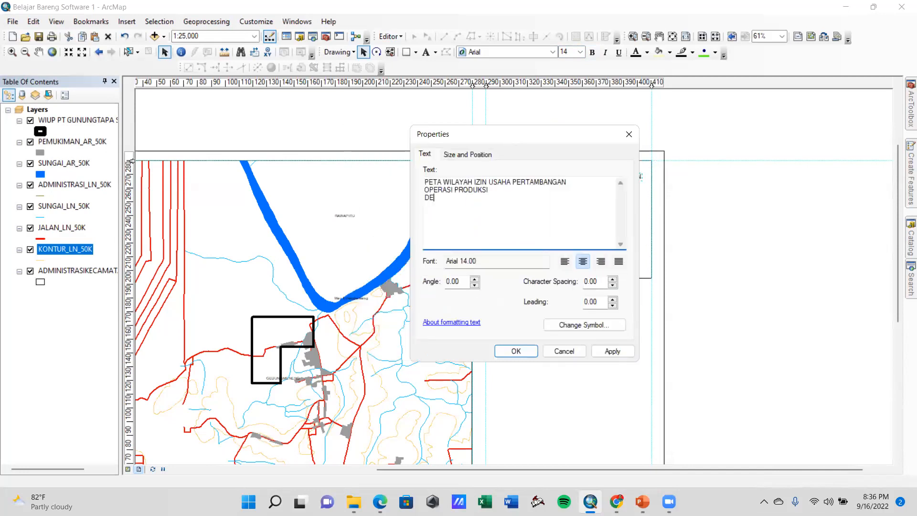
pyautogui.write('SA X')
pyautogui.press('BackSpace')
pyautogui.write('....')
# Add the lines "KECAMATAN GEDUNG MENENG", "KABUPATEN TULANG BAWANG" and "LAMPUNG" to the title text and apply the changes
pyautogui.press('Return')
pyautogui.write('KECAMATAN GEDUNG MENEN')
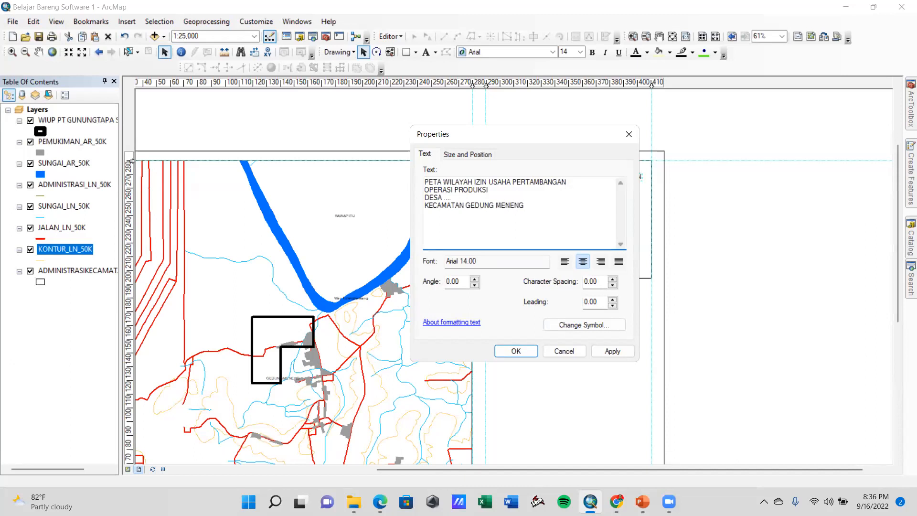
pyautogui.write('G')
pyautogui.press('Return')
pyautogui.write('KABUPATEN TULANG BAW')
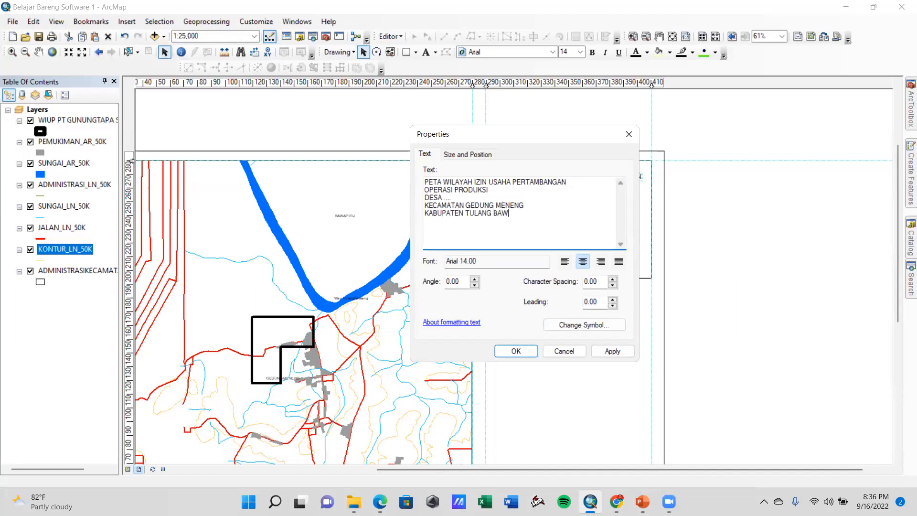
pyautogui.write('ANG LAMPUNG')
pyautogui.click(612, 351)
pyautogui.click(525, 354)
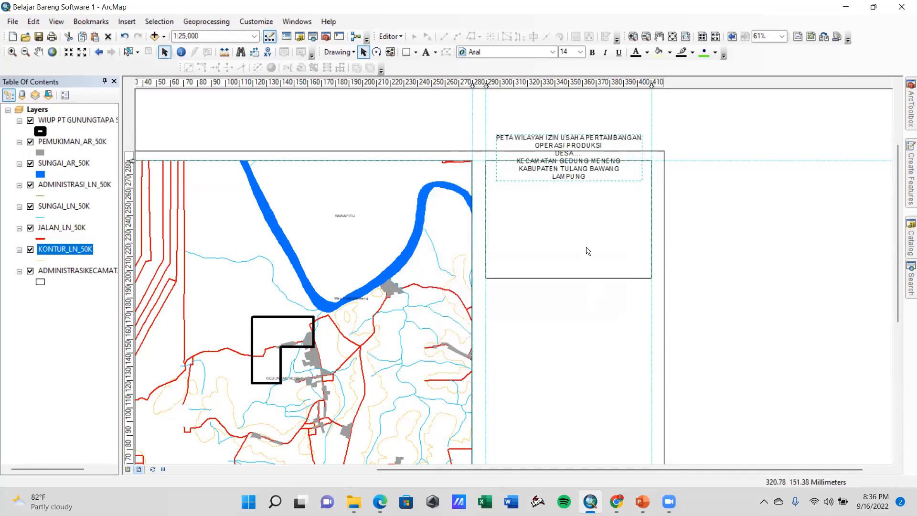
# Move the six-line title block down inside the rectangle, centered just below its upper edge
pyautogui.moveTo(578, 168); pyautogui.dragTo(578, 206)
pyautogui.click(710, 236)
pyautogui.click(572, 198)
pyautogui.moveTo(572, 198); pyautogui.dragTo(594, 197)
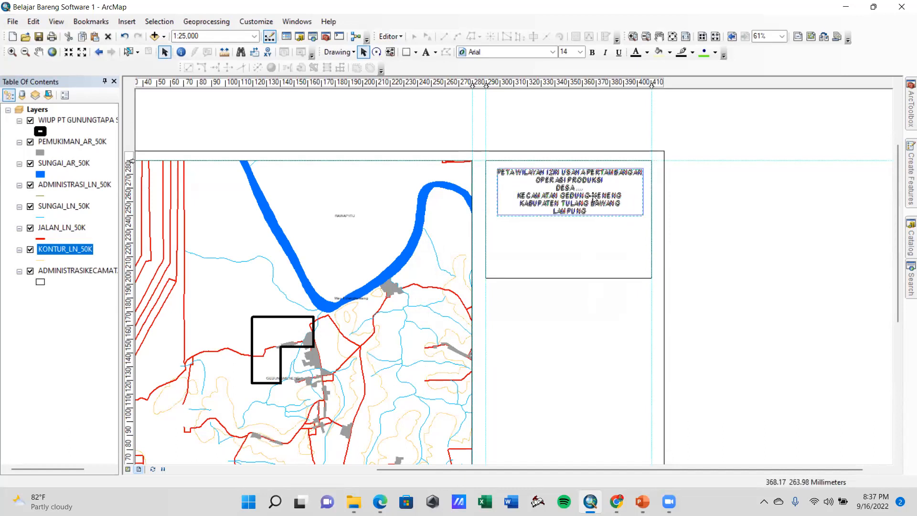
pyautogui.click(687, 223)
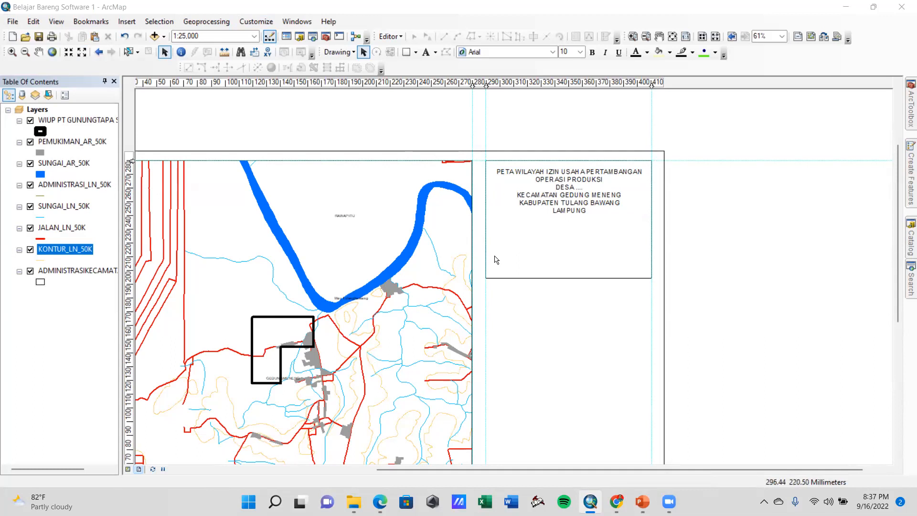
# Insert the ESRI North 12 north arrow and place it inside the rectangle, centered below the title text
pyautogui.click(127, 22)
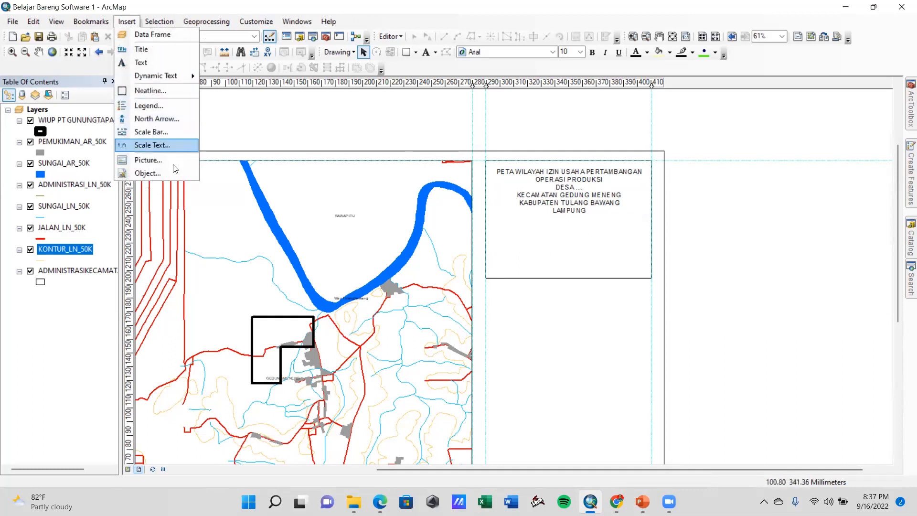
pyautogui.click(151, 123)
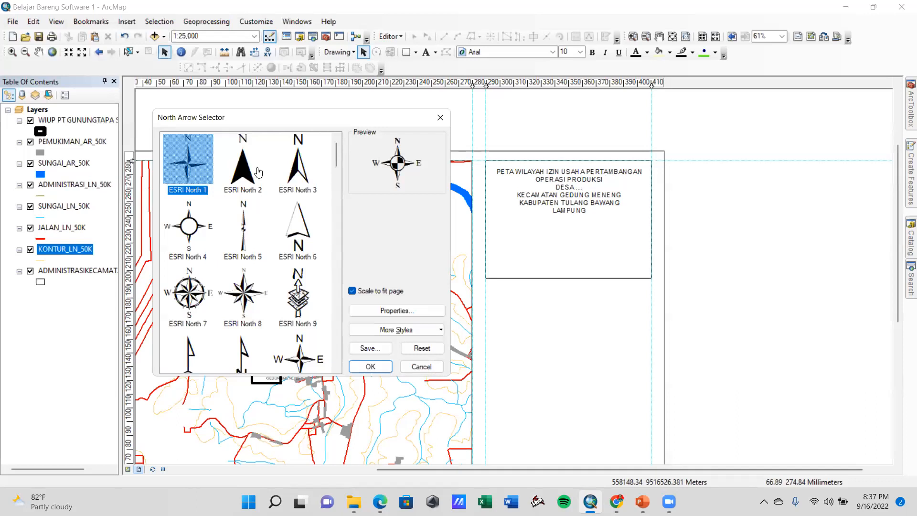
pyautogui.click(300, 175)
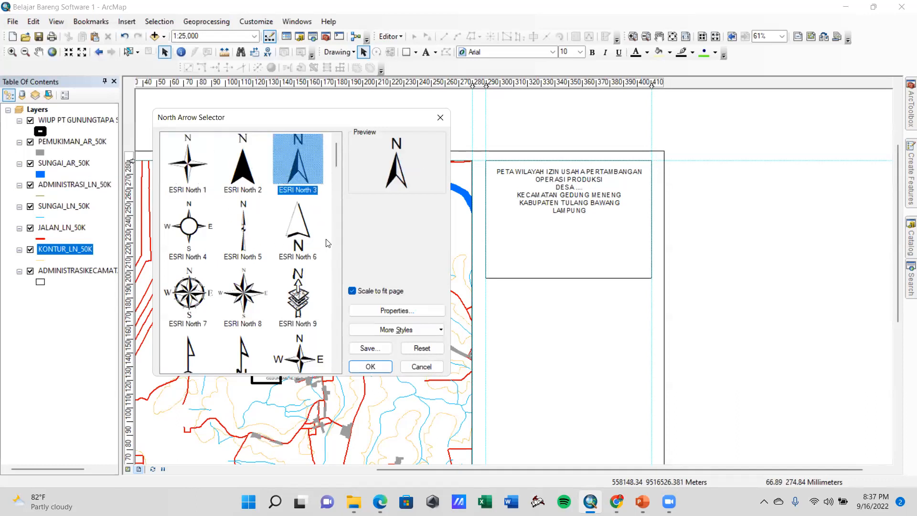
pyautogui.click(197, 296)
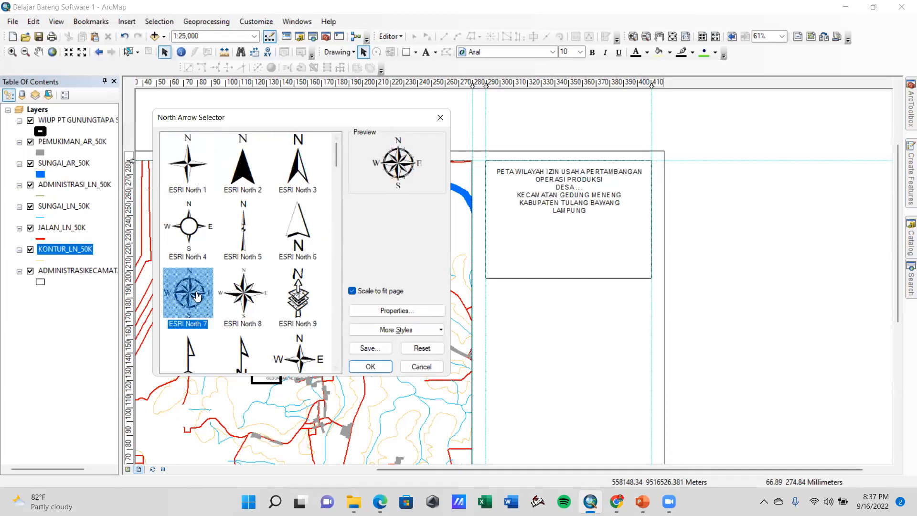
pyautogui.click(243, 300)
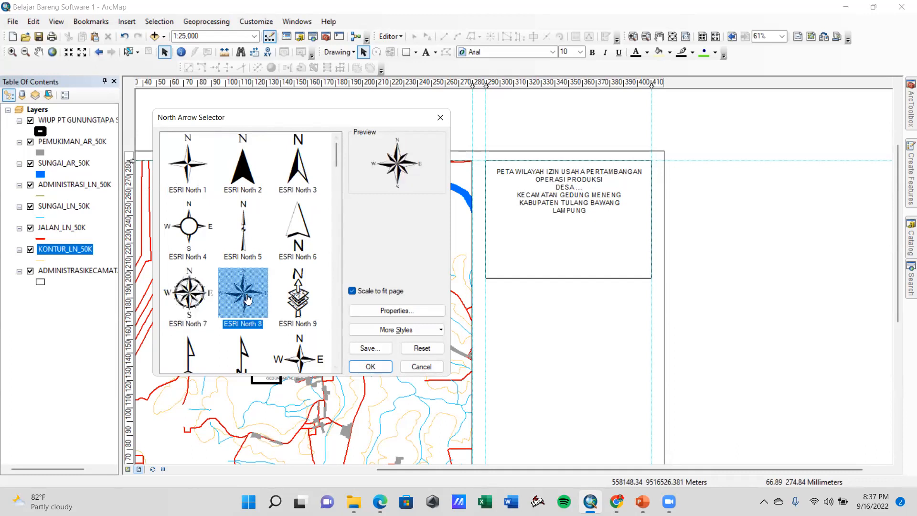
pyautogui.scroll(-3, 245, 301)
pyautogui.click(298, 264)
pyautogui.click(208, 200)
pyautogui.click(241, 200)
pyautogui.click(291, 271)
pyautogui.scroll(3, 253, 259)
pyautogui.scroll(-6, 248, 257)
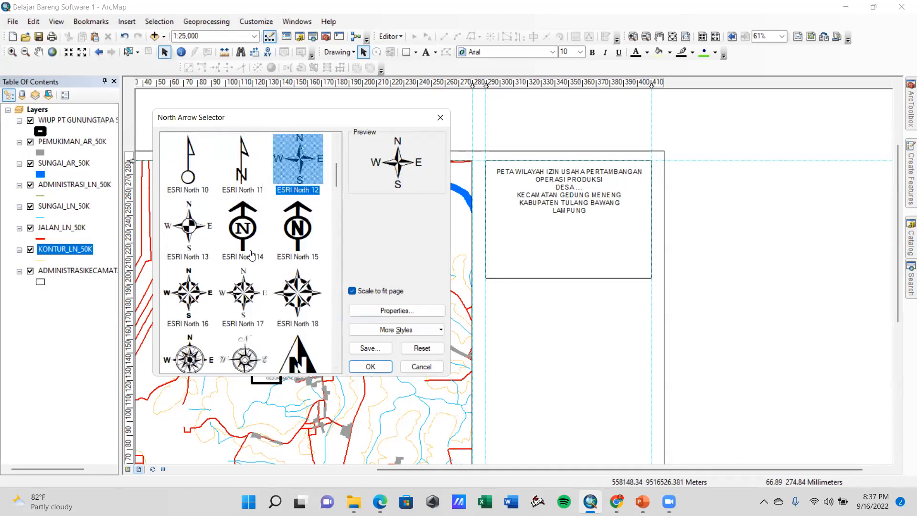
pyautogui.scroll(3, 307, 230)
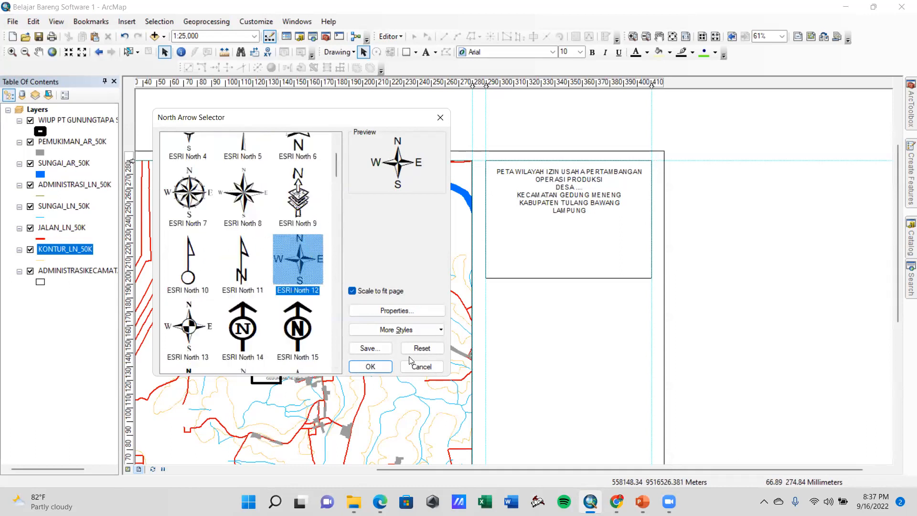
pyautogui.click(372, 367)
pyautogui.moveTo(435, 312); pyautogui.dragTo(577, 251)
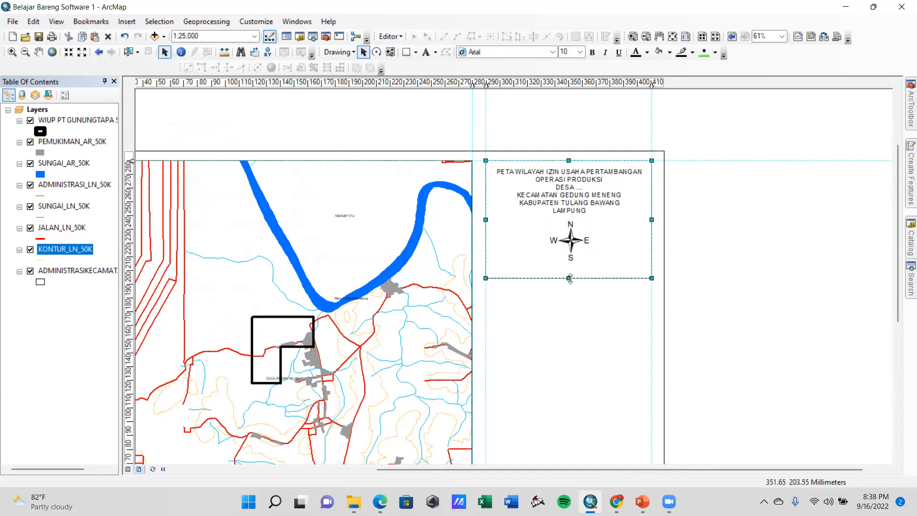
# Stretch the information rectangle's lower edge down to about 163 mm on the page
pyautogui.click(577, 279)
pyautogui.moveTo(568, 278); pyautogui.dragTo(572, 331)
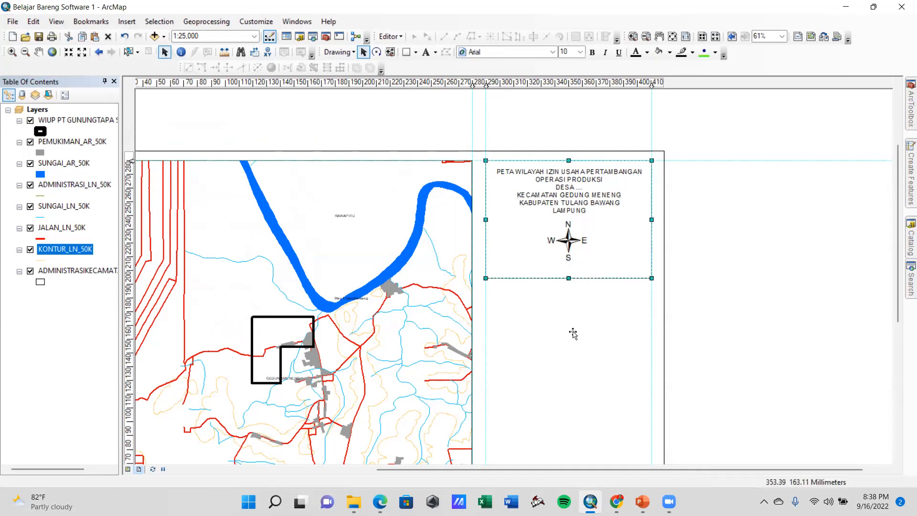
pyautogui.click(702, 279)
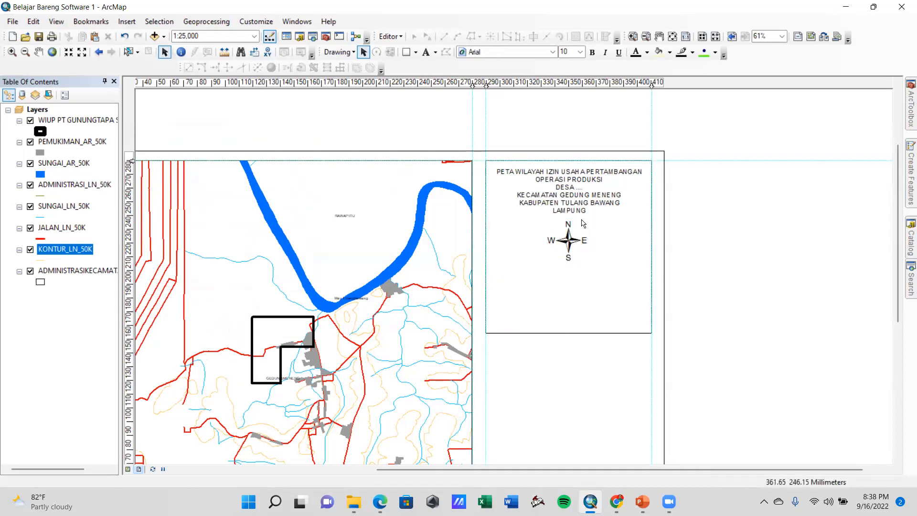
# Add a vertical guide through the middle of the information rectangle and center the title text on it
pyautogui.click(567, 83)
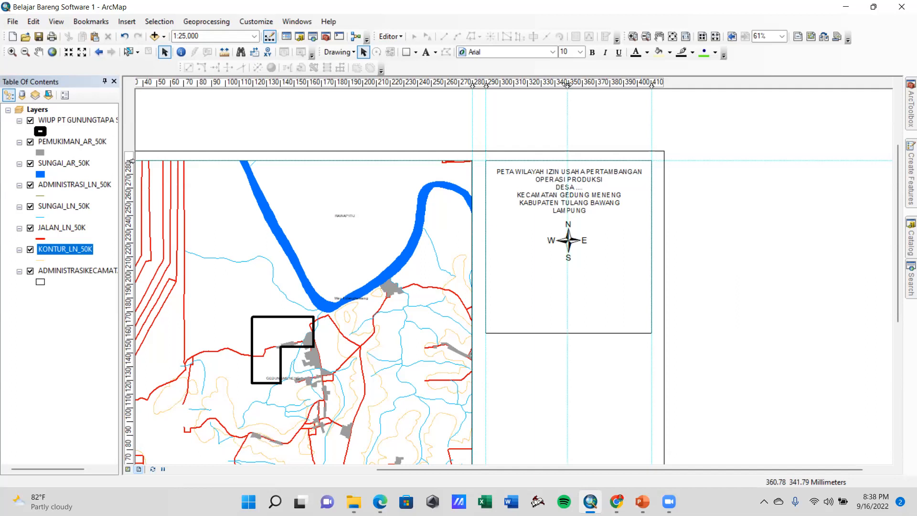
pyautogui.click(578, 197)
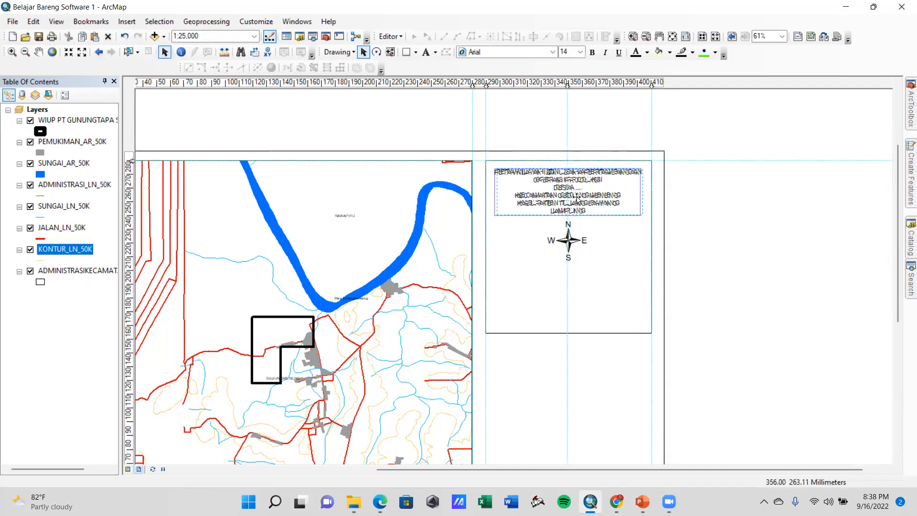
pyautogui.moveTo(578, 197); pyautogui.dragTo(596, 204)
pyautogui.moveTo(569, 85); pyautogui.dragTo(574, 85)
pyautogui.moveTo(582, 185); pyautogui.dragTo(585, 193)
pyautogui.moveTo(568, 83); pyautogui.dragTo(569, 84)
pyautogui.moveTo(595, 200); pyautogui.dragTo(593, 199)
# Align the north arrow with the rectangle's central vertical guide and deselect it
pyautogui.click(569, 239)
pyautogui.moveTo(570, 239); pyautogui.dragTo(571, 239)
pyautogui.click(700, 252)
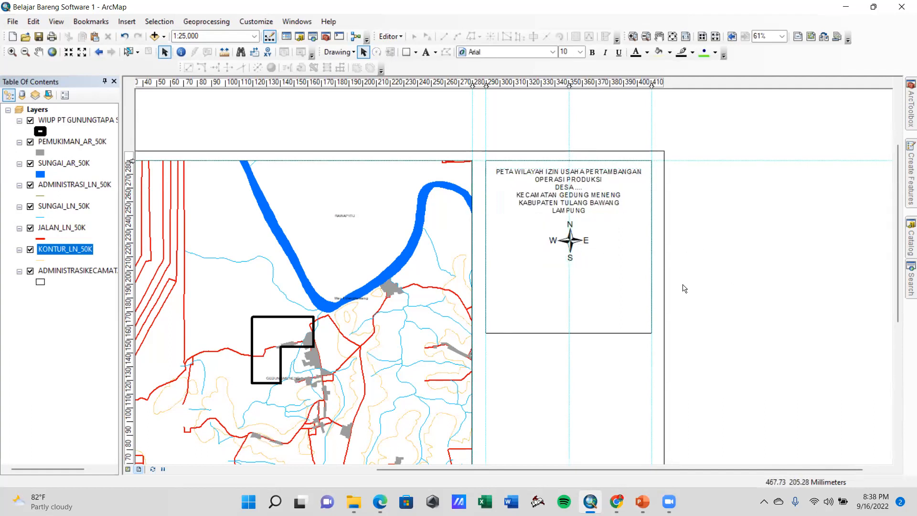
# Insert an Alternating Scale Bar 1 and move it below the north arrow, ending at the rectangle's right edge
pyautogui.click(125, 22)
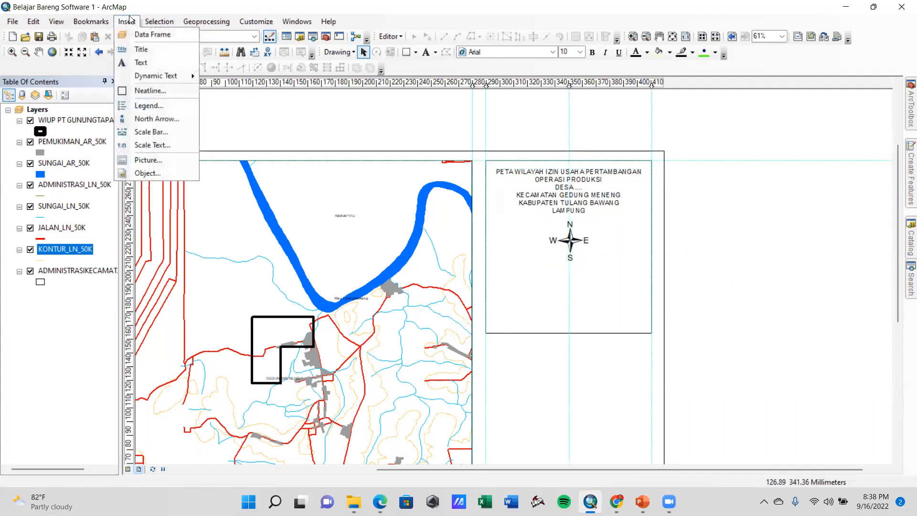
pyautogui.click(151, 132)
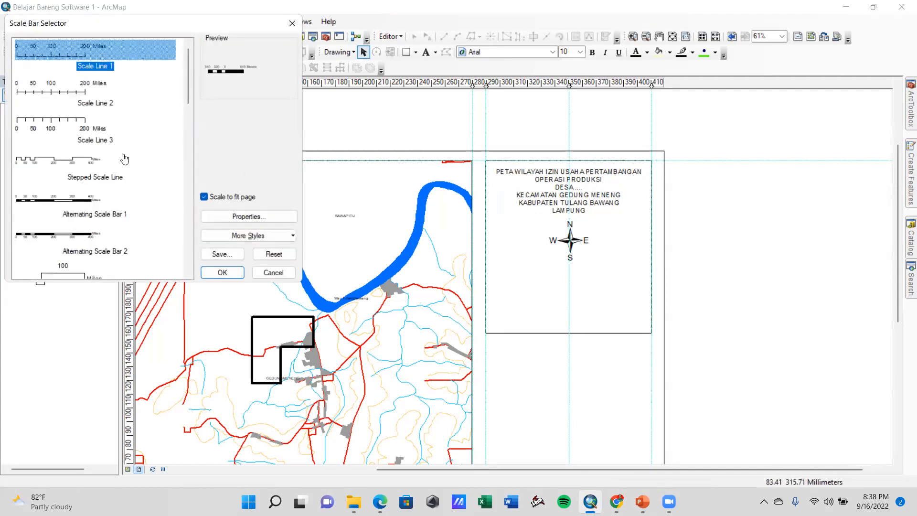
pyautogui.click(79, 210)
pyautogui.click(222, 272)
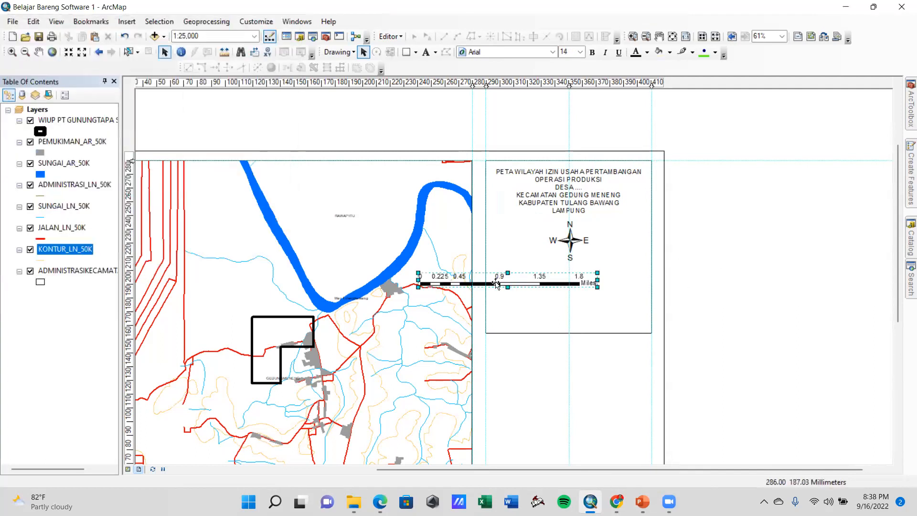
pyautogui.moveTo(560, 284); pyautogui.dragTo(614, 284)
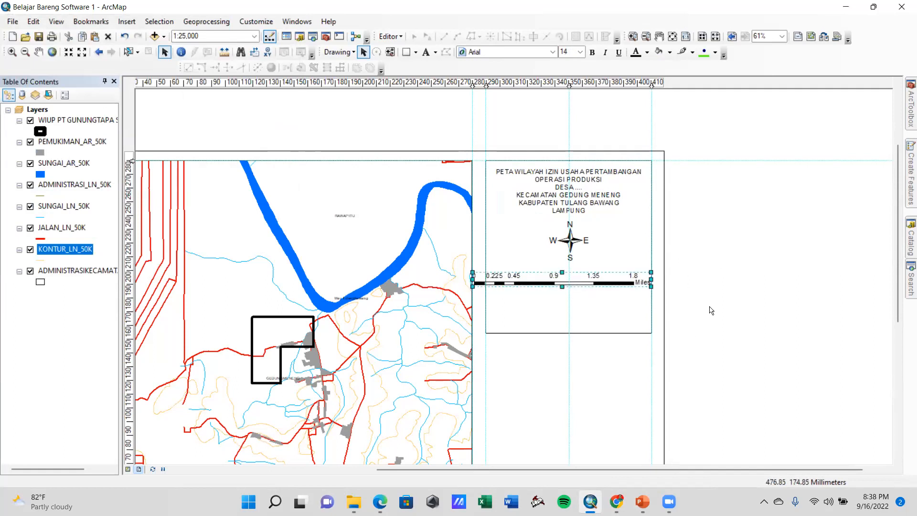
# Configure the scale bar in Kilometers with the label below center, one division and one subdivision, and center it below the north arrow
pyautogui.rightClick(611, 281)
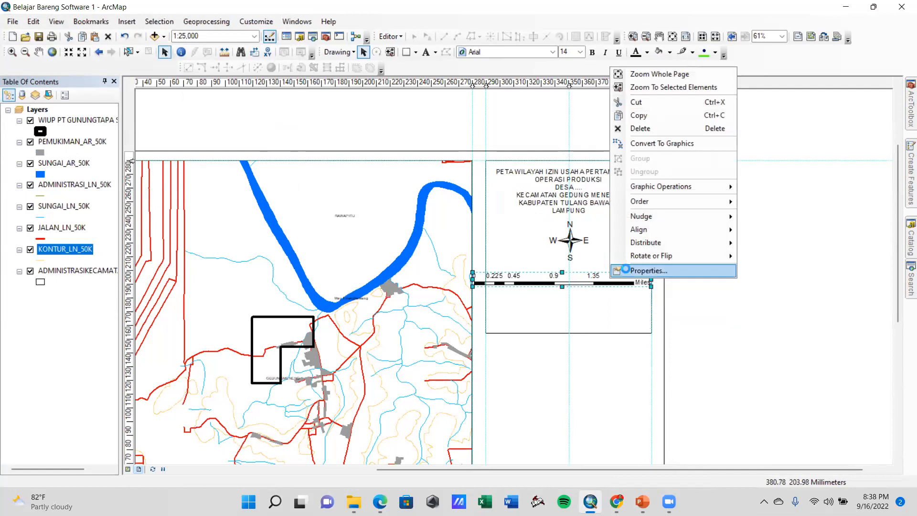
pyautogui.click(627, 271)
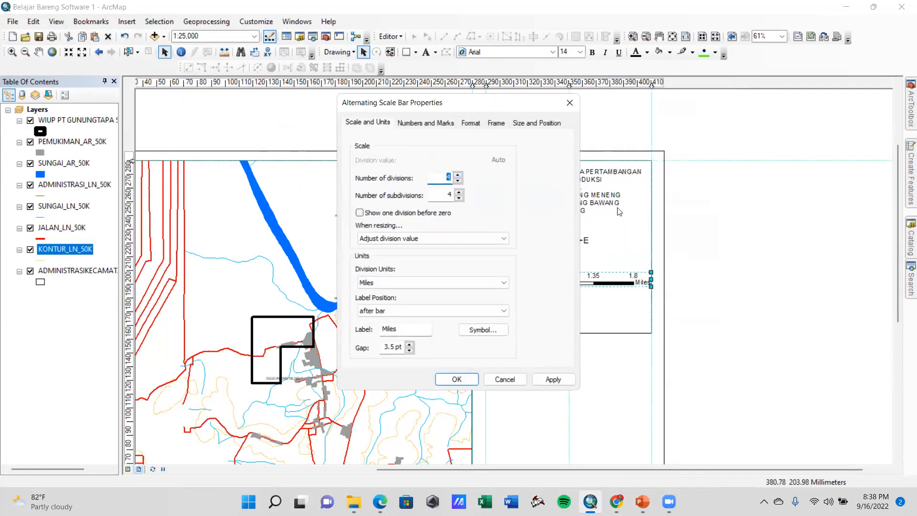
pyautogui.click(480, 283)
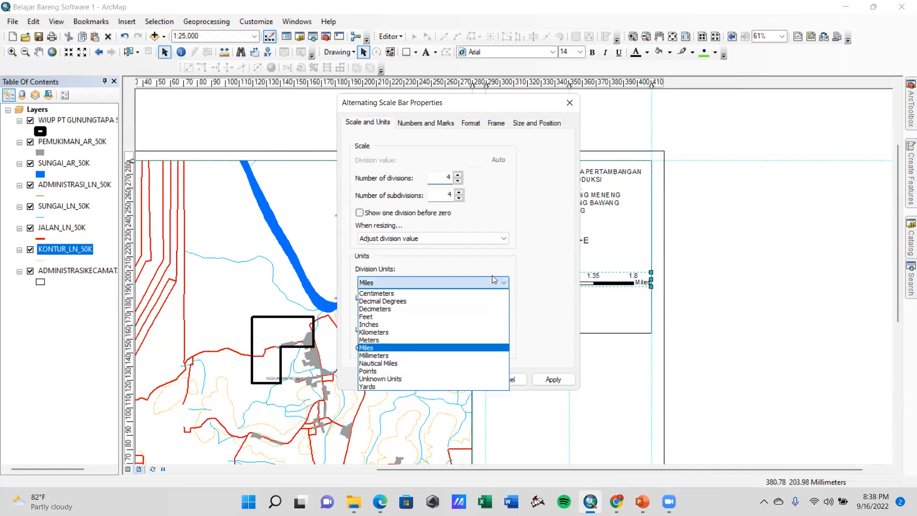
pyautogui.click(372, 333)
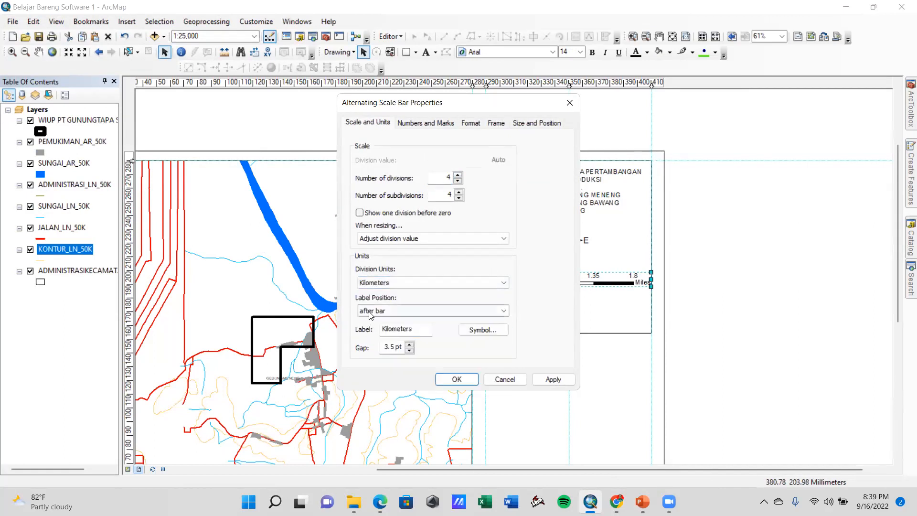
pyautogui.click(372, 312)
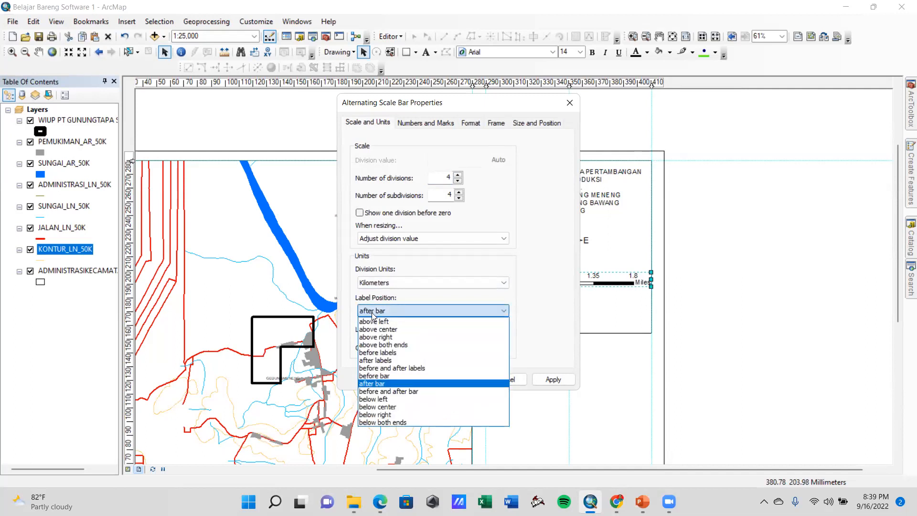
pyautogui.click(378, 407)
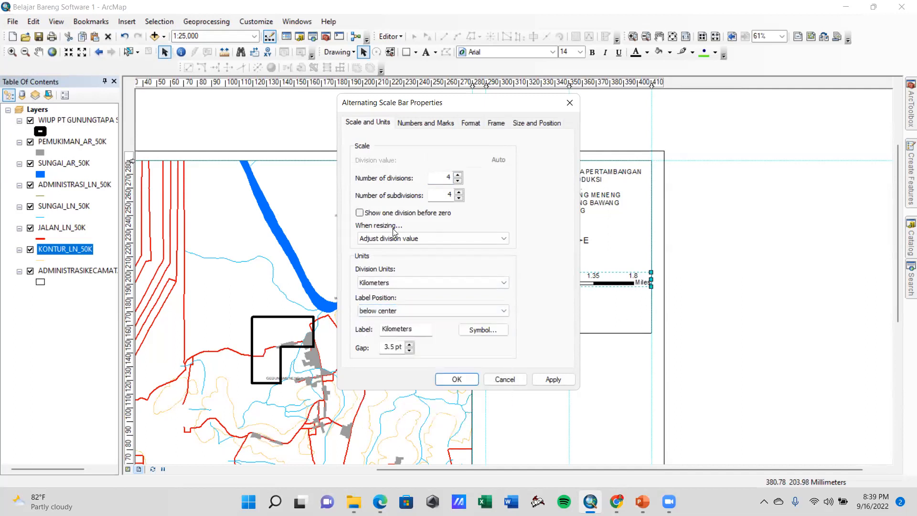
pyautogui.click(457, 181)
pyautogui.click(458, 181)
pyautogui.click(457, 181)
pyautogui.click(554, 378)
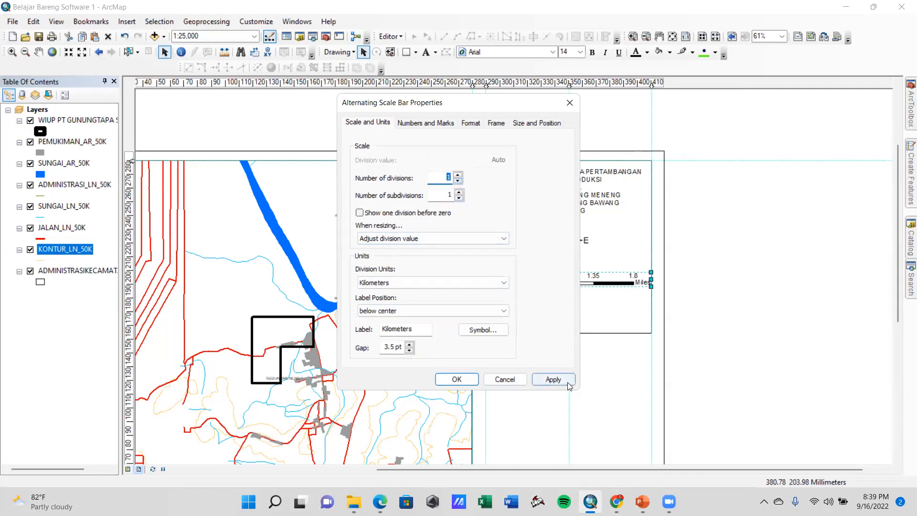
pyautogui.click(456, 379)
pyautogui.moveTo(549, 280); pyautogui.dragTo(572, 290)
# Try two divisions with zero subdivisions on the scale bar and shift its midpoint onto the central guide
pyautogui.rightClick(608, 289)
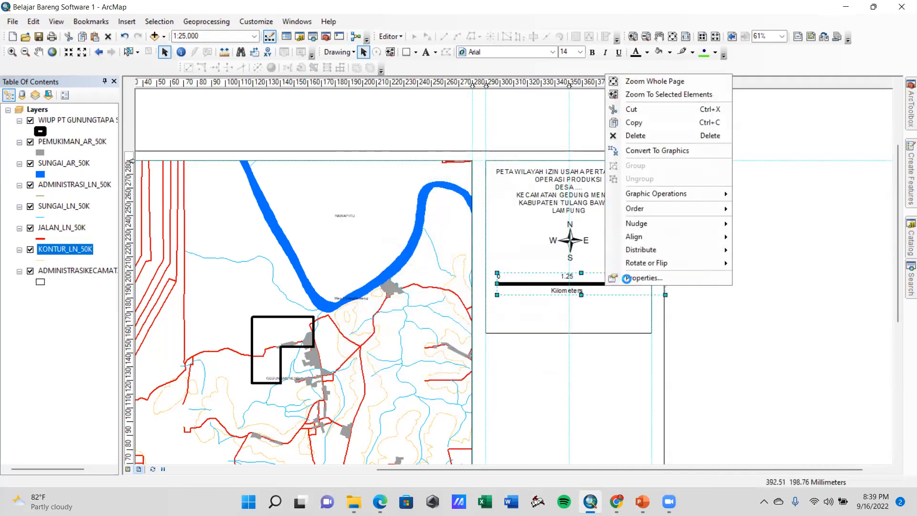
pyautogui.click(642, 277)
pyautogui.click(458, 198)
pyautogui.click(553, 379)
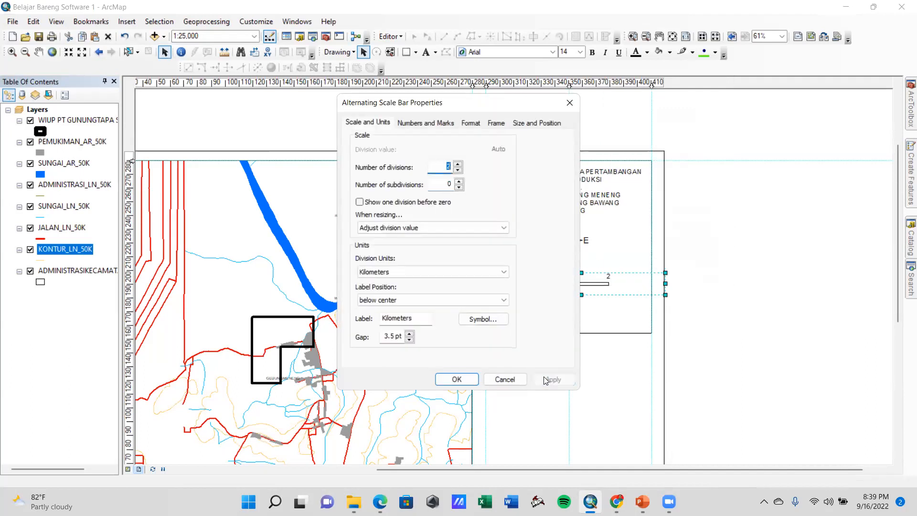
pyautogui.click(458, 379)
pyautogui.moveTo(574, 290); pyautogui.dragTo(570, 291)
# Reduce the scale bar to one division and move the longer bar back onto the central guide
pyautogui.rightClick(578, 288)
pyautogui.click(604, 277)
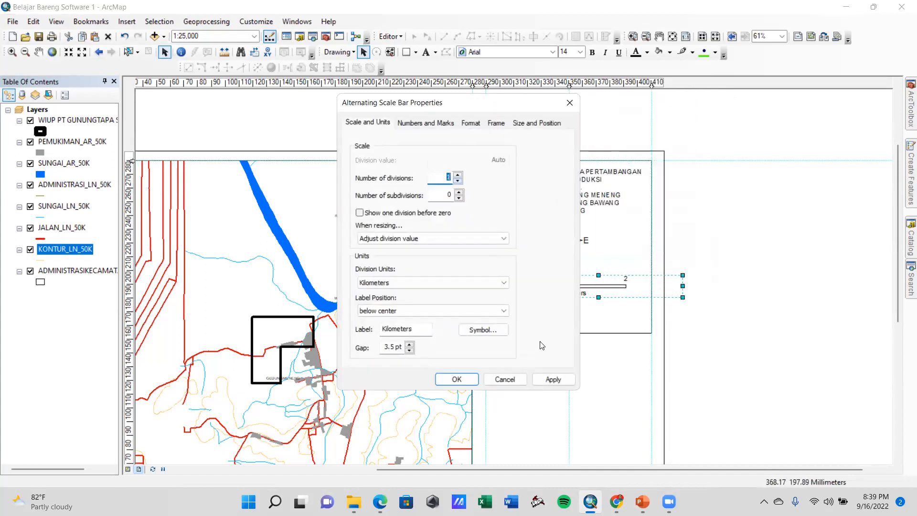
pyautogui.click(553, 379)
pyautogui.click(457, 379)
pyautogui.moveTo(631, 287); pyautogui.dragTo(593, 288)
# Try the scale bar with four divisions and one subdivision
pyautogui.rightClick(597, 286)
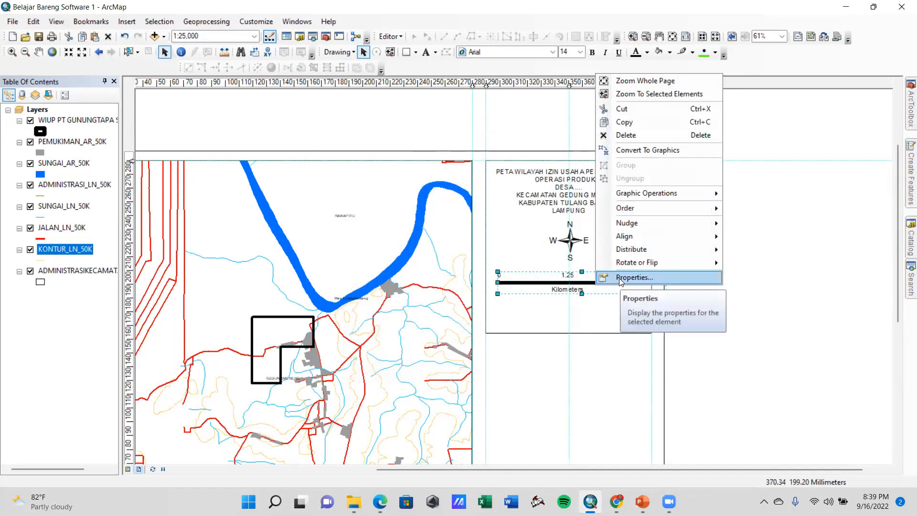
pyautogui.click(620, 278)
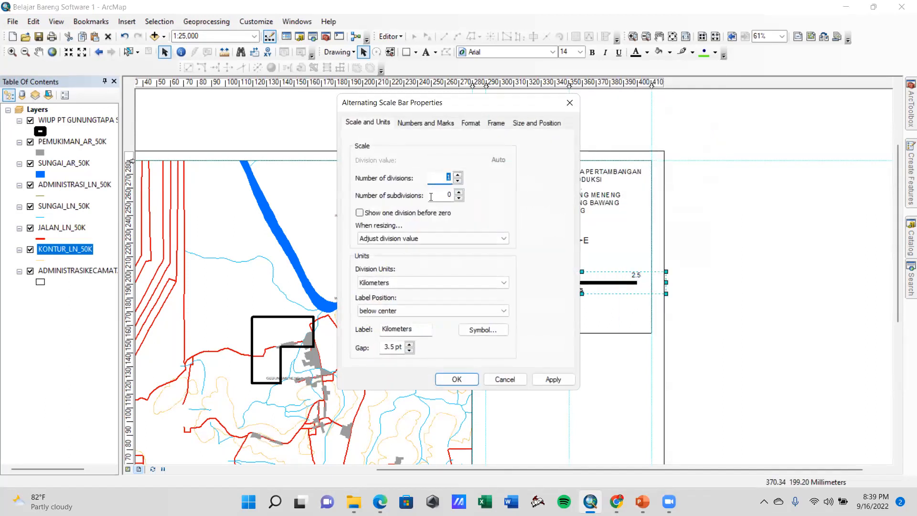
pyautogui.click(459, 193)
pyautogui.click(458, 175)
pyautogui.click(457, 176)
pyautogui.press('Return')
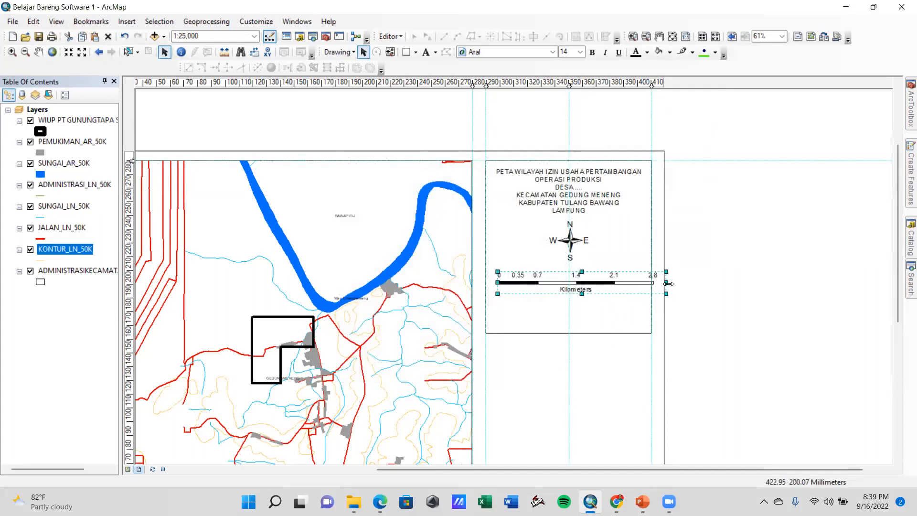
# Return the scale bar to two divisions and zero subdivisions, aligning its 1 km mark with the central guide
pyautogui.rightClick(616, 284)
pyautogui.click(644, 277)
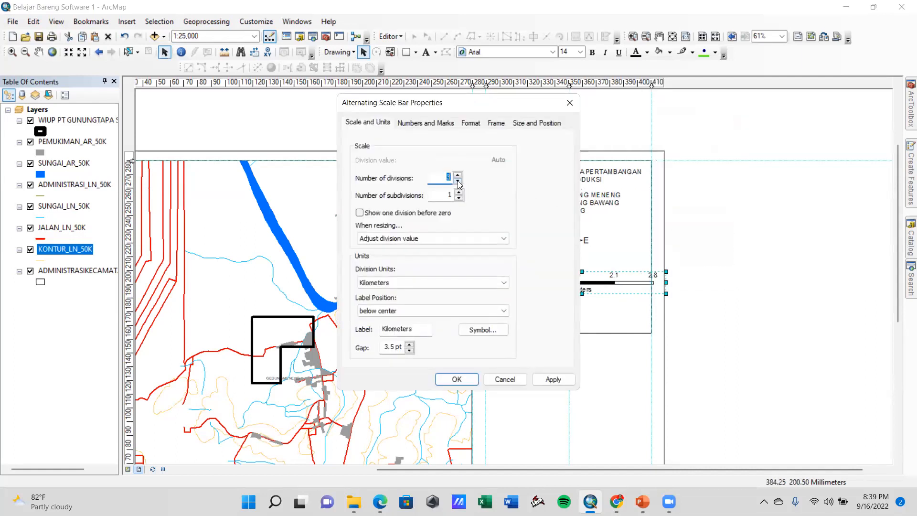
pyautogui.click(459, 198)
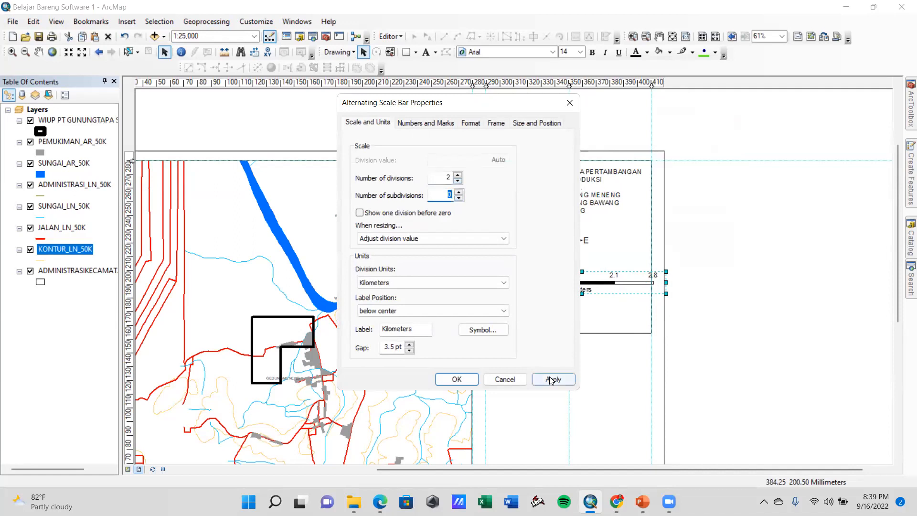
pyautogui.click(552, 379)
pyautogui.click(467, 382)
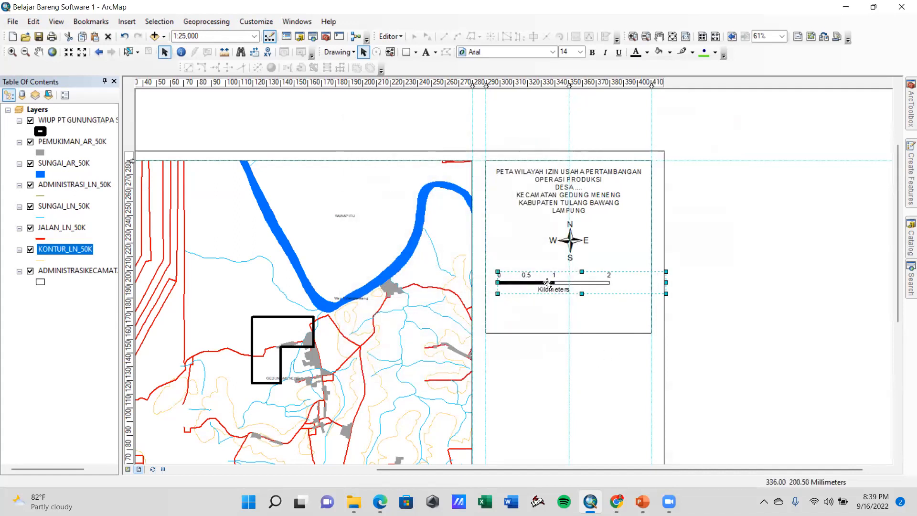
pyautogui.moveTo(555, 284); pyautogui.dragTo(560, 291)
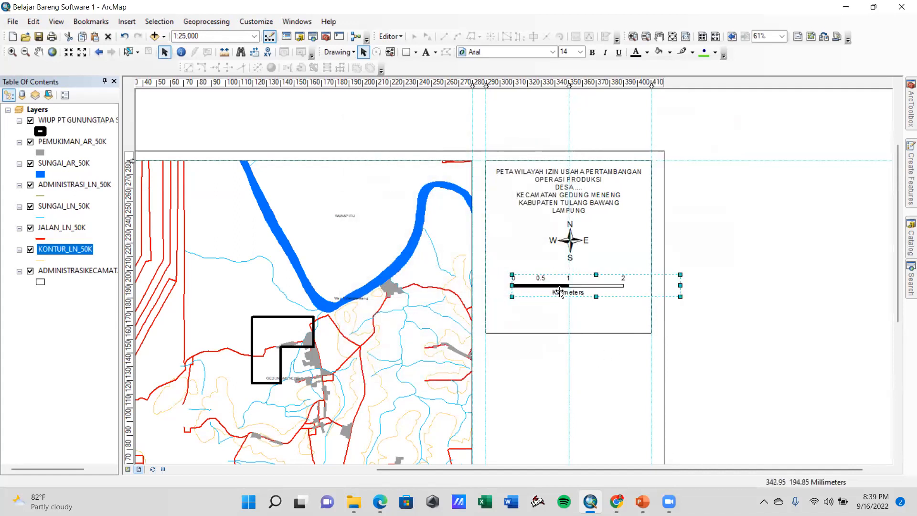
# Set the scale bar to one division, shrink it to 1 km and center it on the central guide below the north arrow
pyautogui.rightClick(620, 289)
pyautogui.click(636, 290)
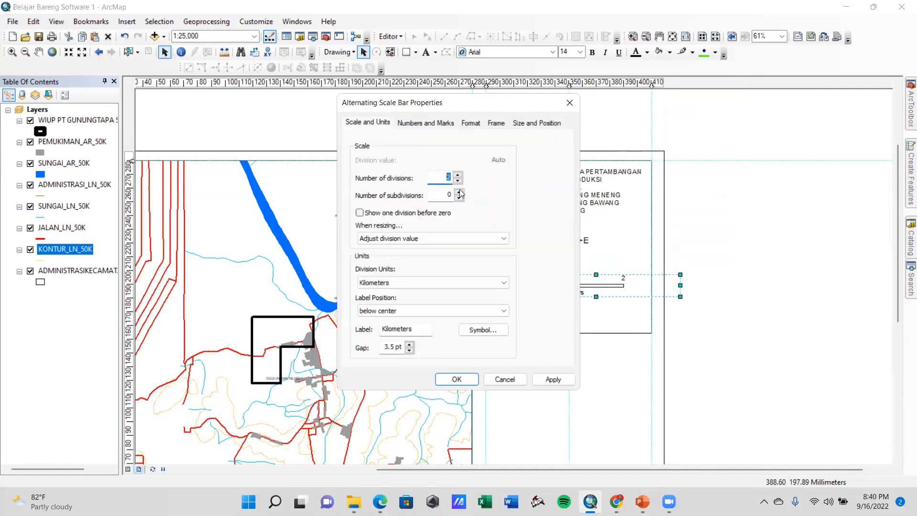
pyautogui.click(553, 379)
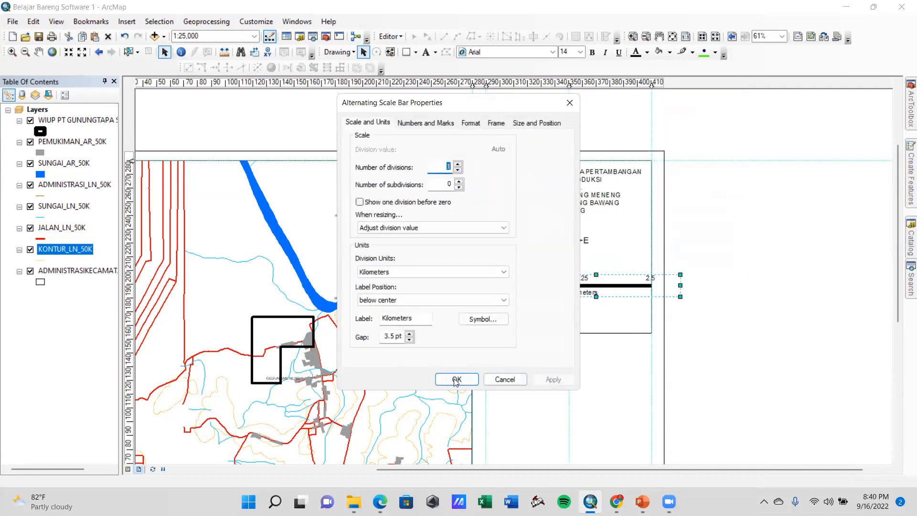
pyautogui.click(505, 378)
pyautogui.moveTo(631, 287); pyautogui.dragTo(593, 294)
pyautogui.moveTo(663, 290); pyautogui.dragTo(639, 290)
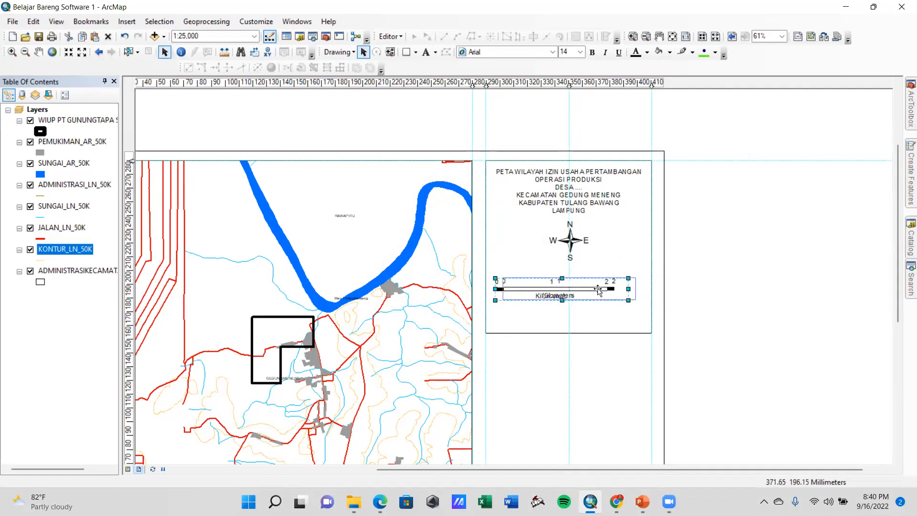
pyautogui.moveTo(635, 299); pyautogui.dragTo(600, 282)
pyautogui.click(709, 312)
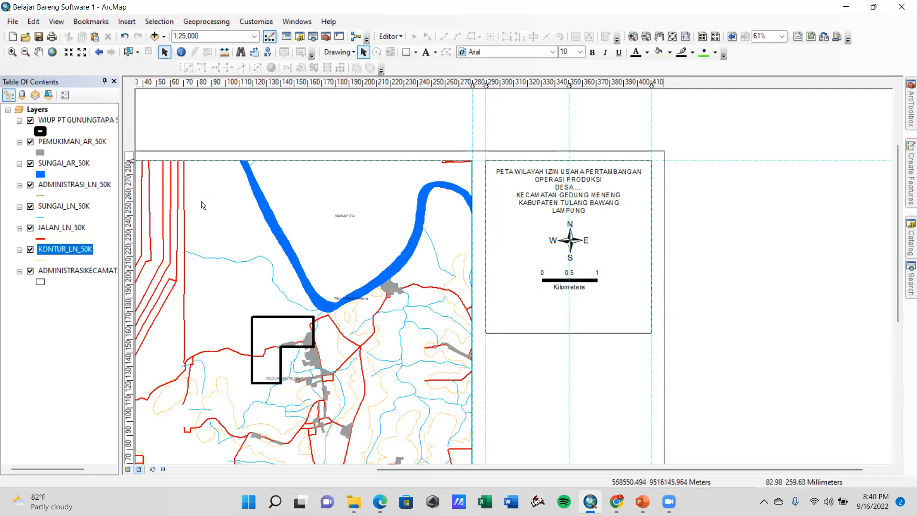
pyautogui.click(133, 22)
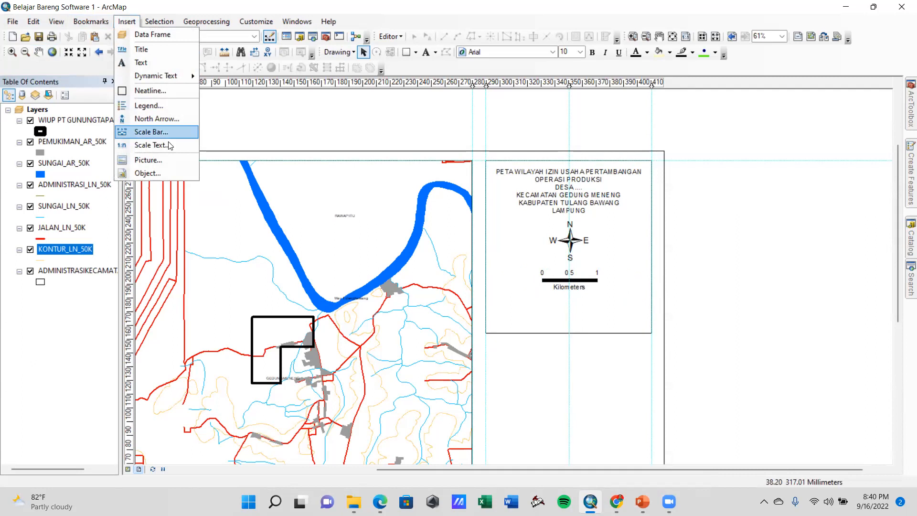
pyautogui.click(168, 147)
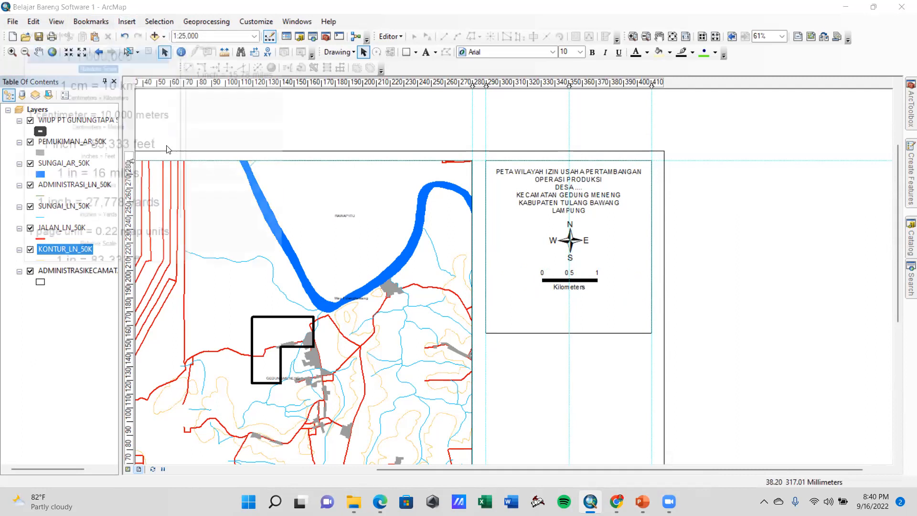
pyautogui.click(113, 85)
pyautogui.click(110, 58)
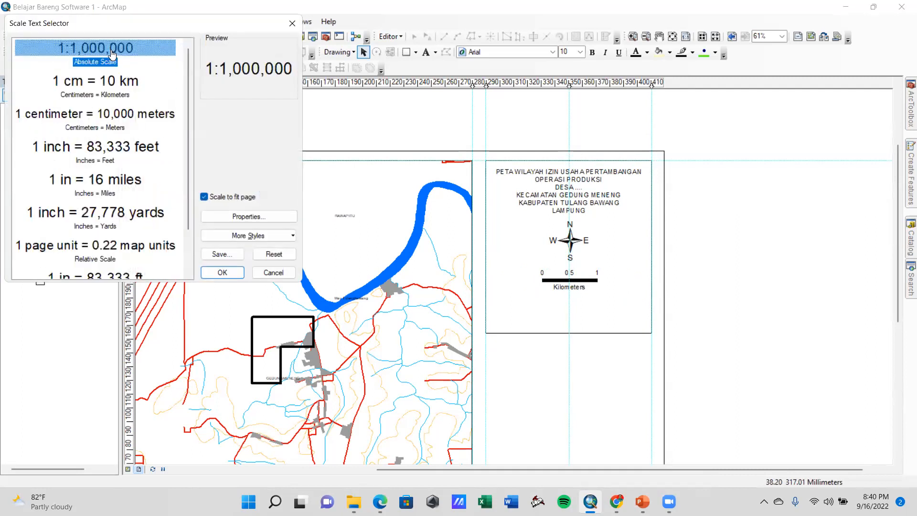
pyautogui.moveTo(119, 14); pyautogui.dragTo(388, 91)
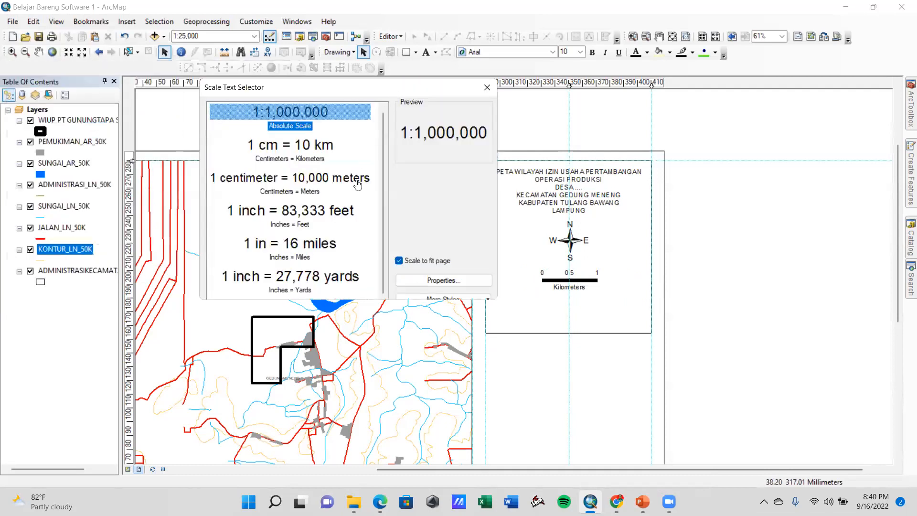
pyautogui.scroll(-2, 327, 216)
pyautogui.scroll(2, 344, 209)
pyautogui.click(487, 87)
# Add the text 1:25.000 below the scale bar in the information rectangle
pyautogui.click(199, 35)
pyautogui.press('Return')
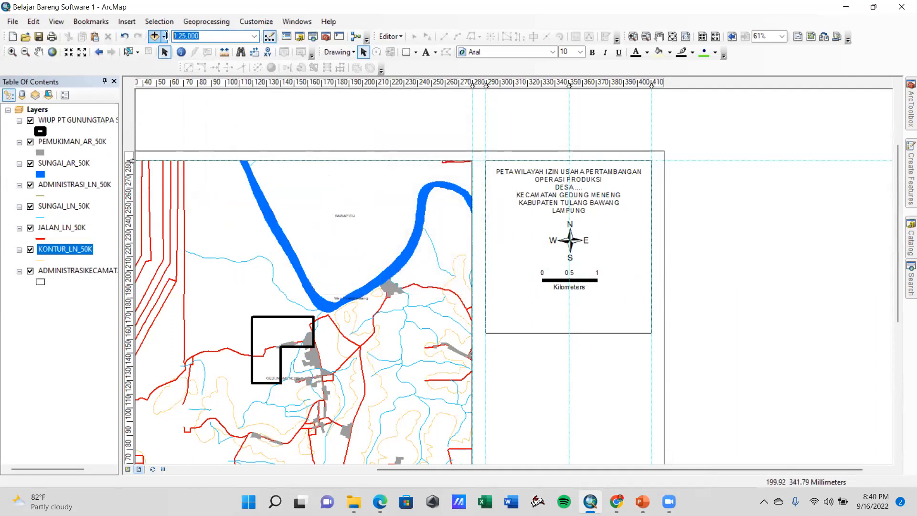
pyautogui.click(425, 51)
pyautogui.click(550, 308)
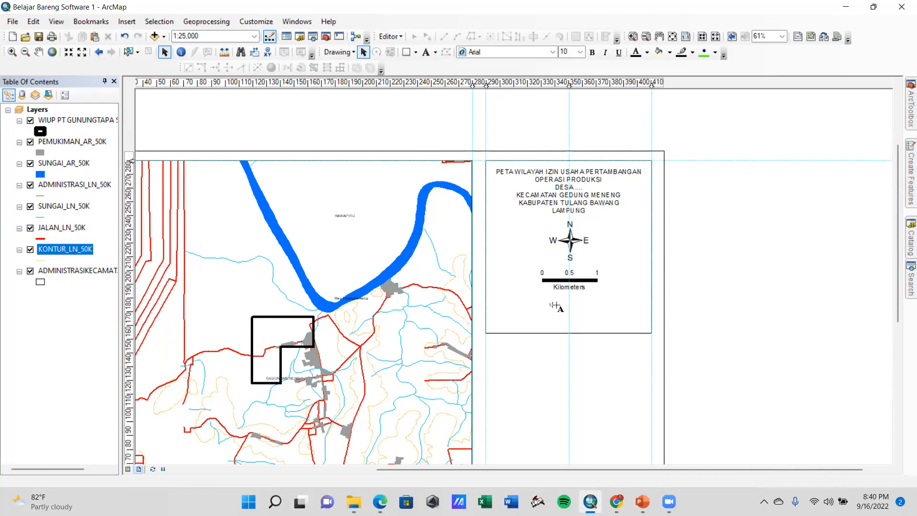
pyautogui.write('1:25.000')
pyautogui.click(640, 352)
# Set the scale text's font size to 18 and center it on the rectangle's central guide
pyautogui.click(558, 308)
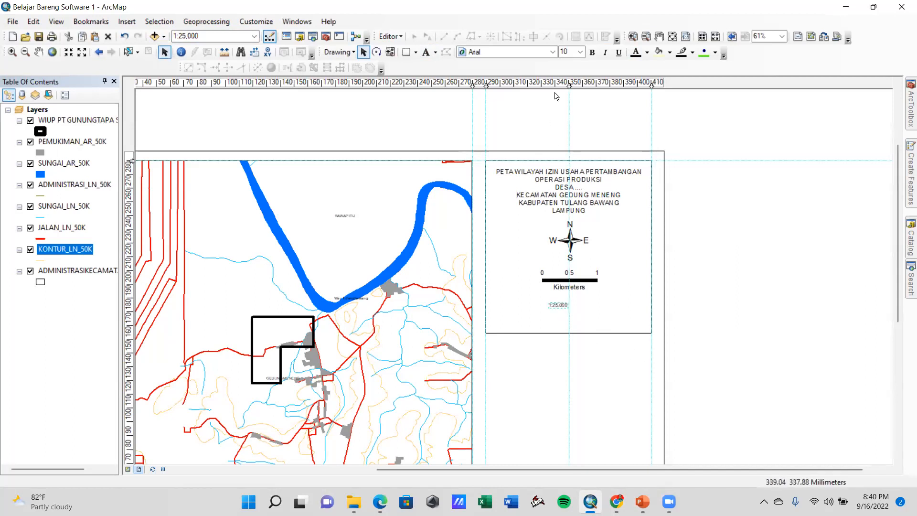
pyautogui.click(580, 52)
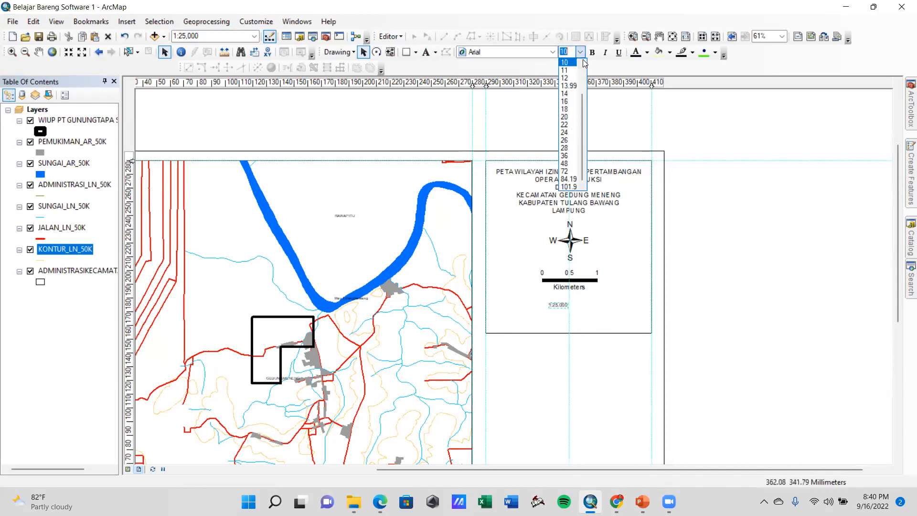
pyautogui.click(565, 108)
pyautogui.moveTo(568, 305); pyautogui.dragTo(572, 305)
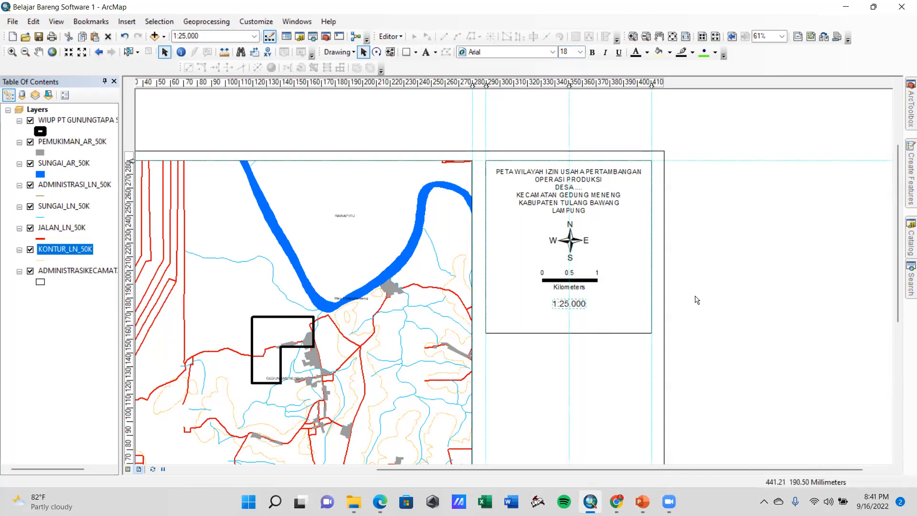
# Change the scale text to "1 : 25.000" with spaces around the colon, realign it with the central guide and deselect it
pyautogui.doubleClick(568, 304)
pyautogui.click(367, 186)
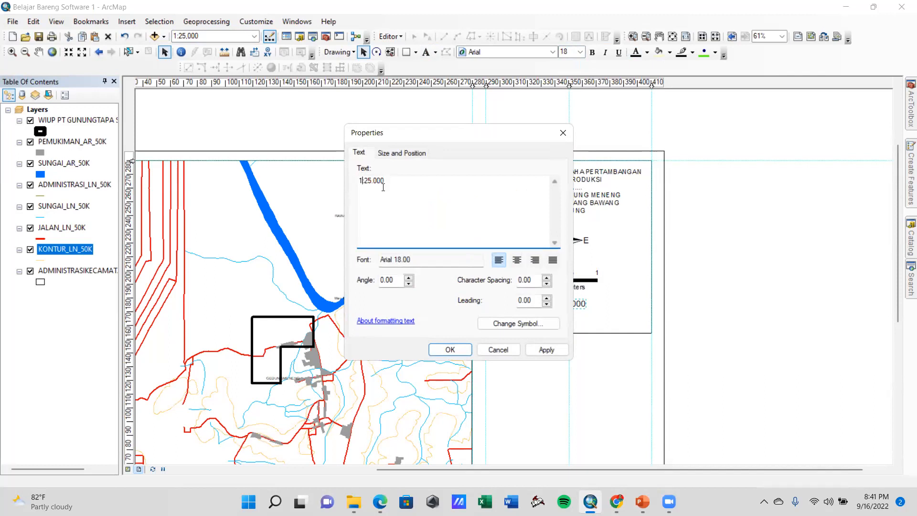
pyautogui.press('Right')
pyautogui.click(547, 349)
pyautogui.click(450, 349)
pyautogui.moveTo(568, 307); pyautogui.dragTo(569, 310)
pyautogui.click(722, 296)
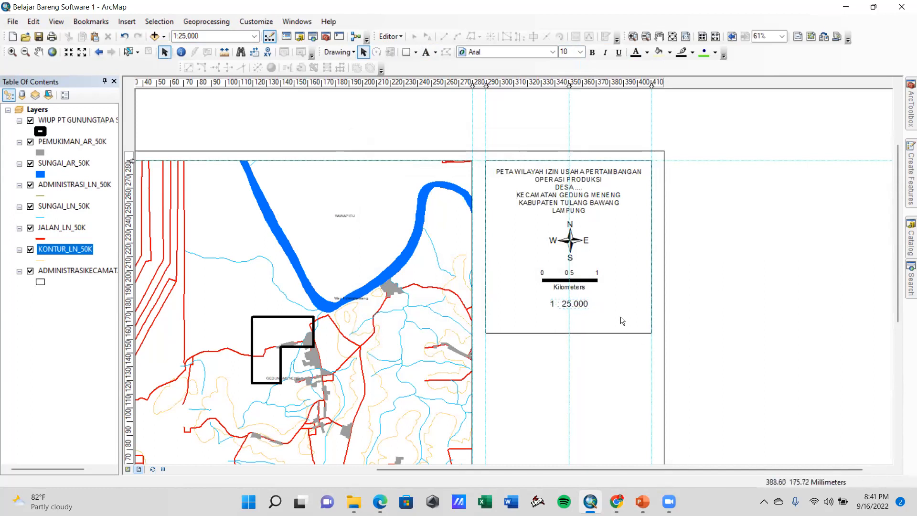
# Raise the information rectangle's lower edge to just below the scale text and deselect the rectangle
pyautogui.click(583, 319)
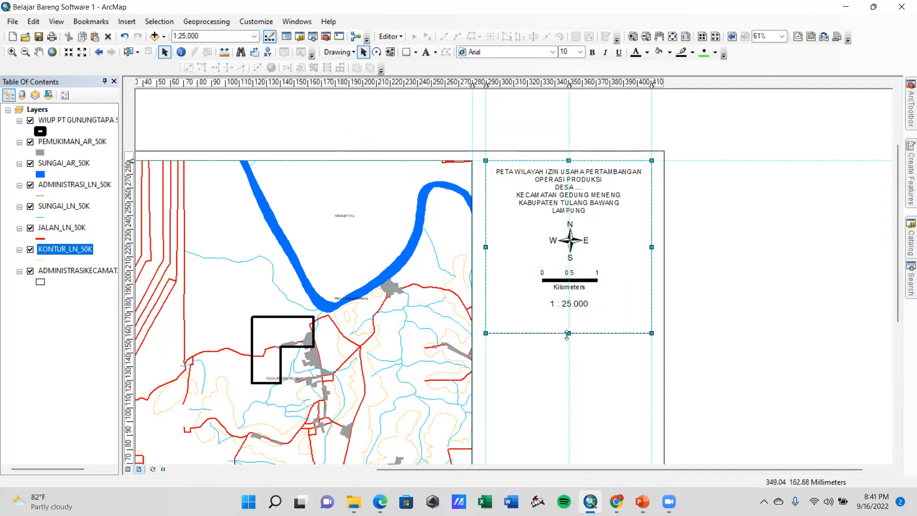
pyautogui.moveTo(567, 334); pyautogui.dragTo(565, 316)
pyautogui.click(619, 336)
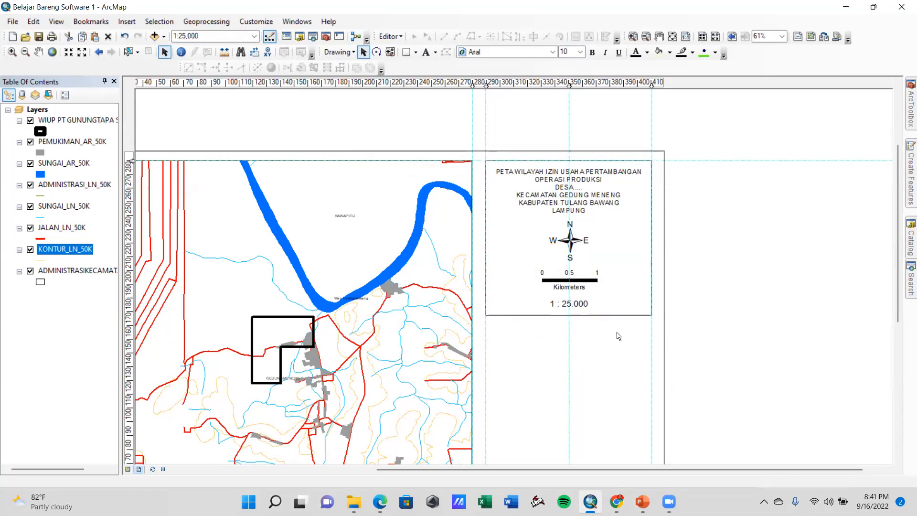
pyautogui.moveTo(899, 261); pyautogui.dragTo(902, 303)
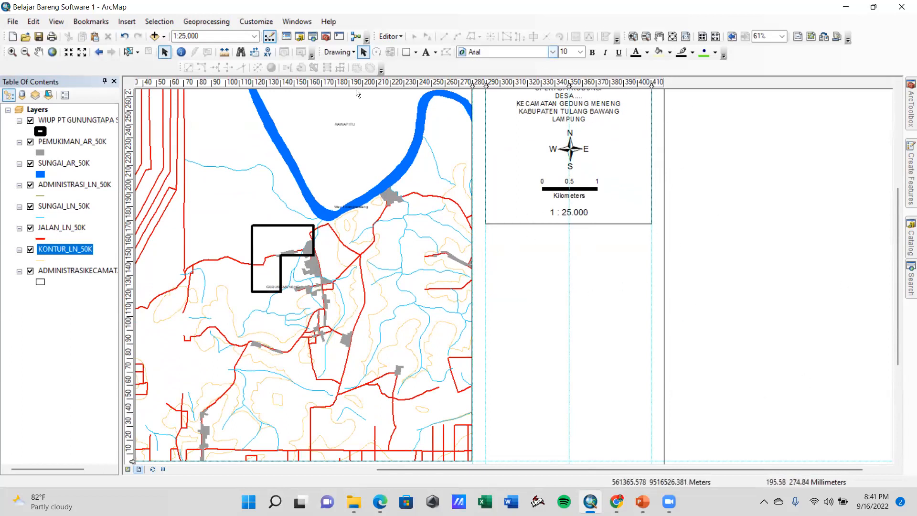
# Draw a rectangle about 121 by 120 mm below the information rectangle, with no fill and a black outline
pyautogui.click(405, 53)
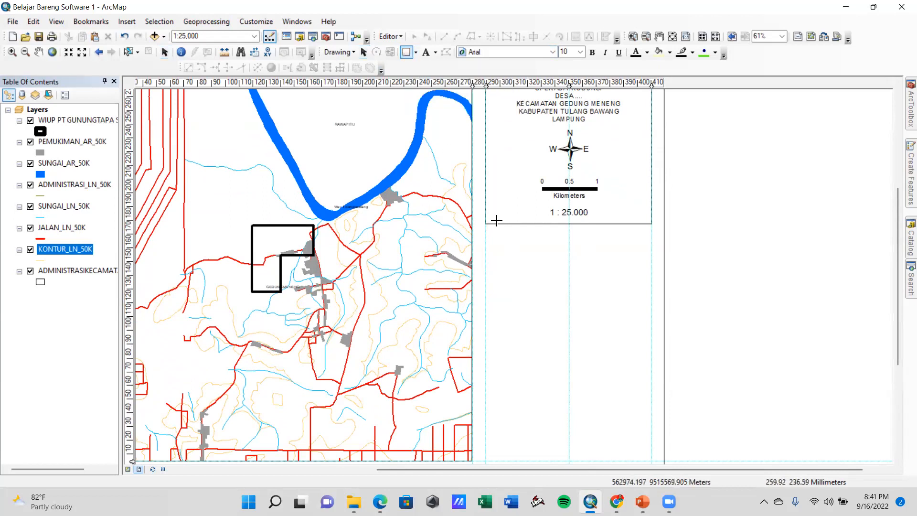
pyautogui.moveTo(485, 230); pyautogui.dragTo(653, 393)
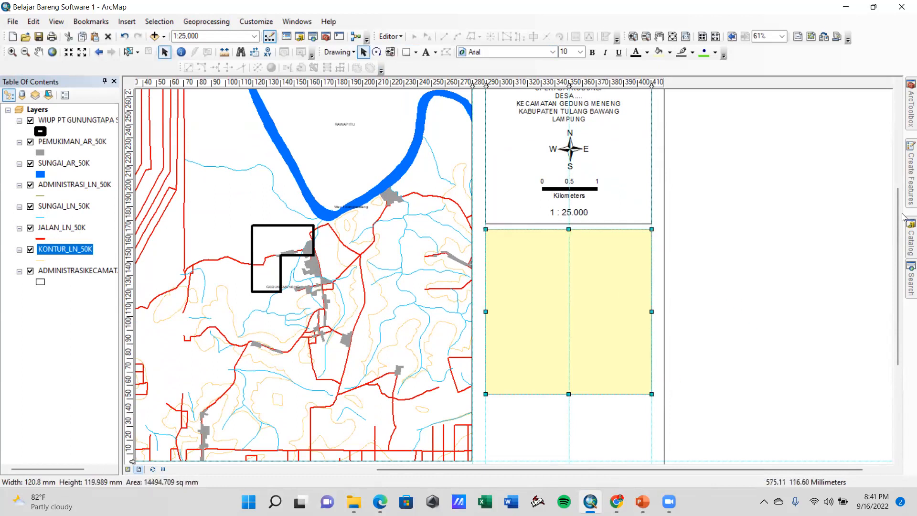
pyautogui.rightClick(626, 297)
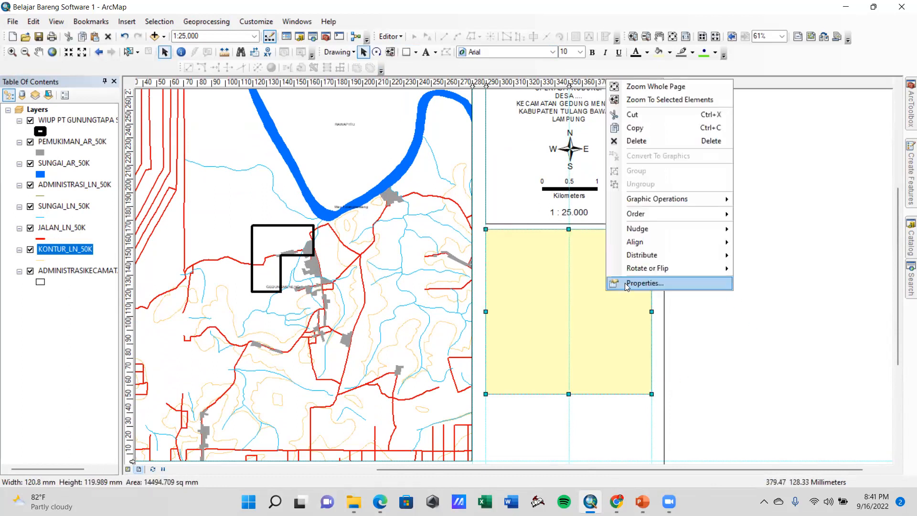
pyautogui.click(624, 282)
pyautogui.click(421, 196)
pyautogui.click(437, 213)
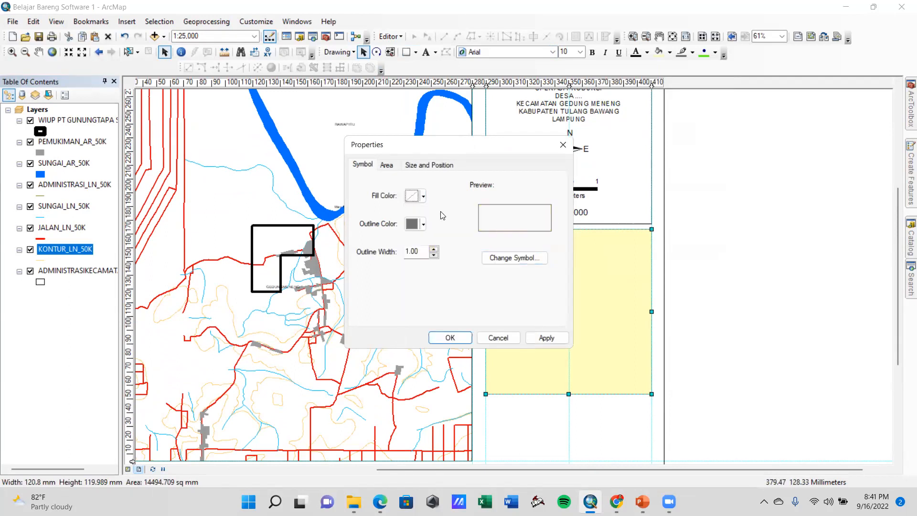
pyautogui.click(423, 224)
pyautogui.click(410, 352)
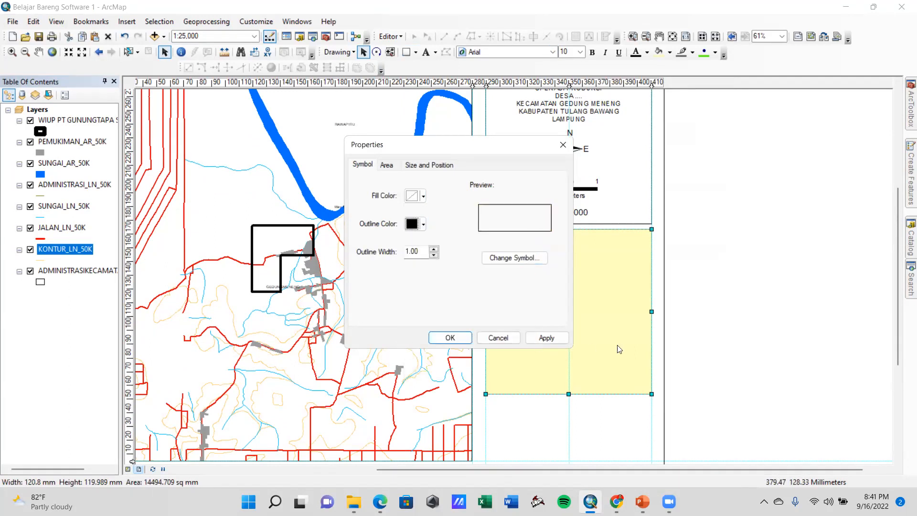
pyautogui.click(546, 337)
pyautogui.press('Return')
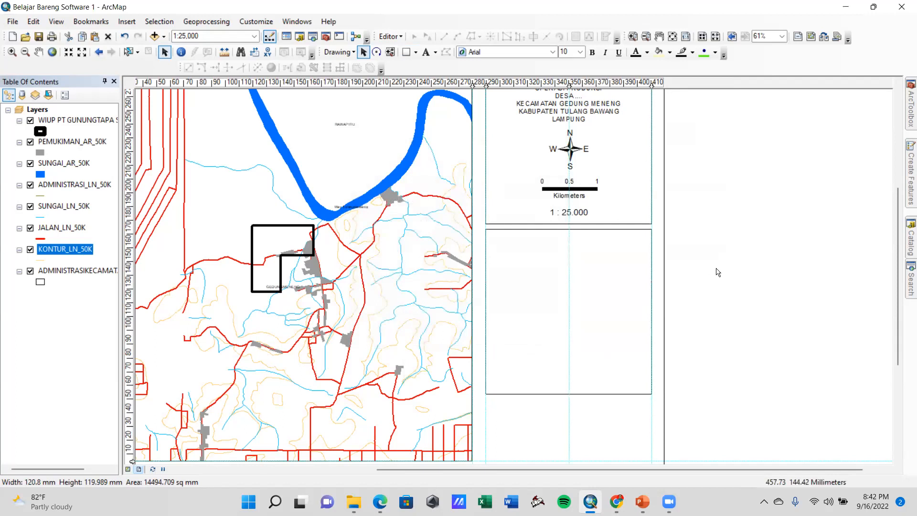
# Raise the new rectangle's lower edge to shorten it while keeping its upper edge in place
pyautogui.scroll(2, 645, 422)
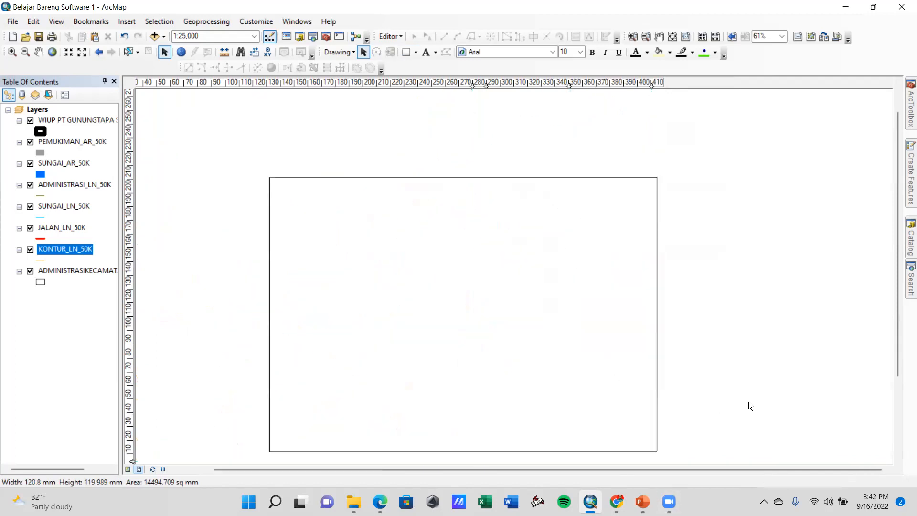
pyautogui.scroll(1, 695, 334)
pyautogui.scroll(-1, 647, 356)
pyautogui.click(620, 317)
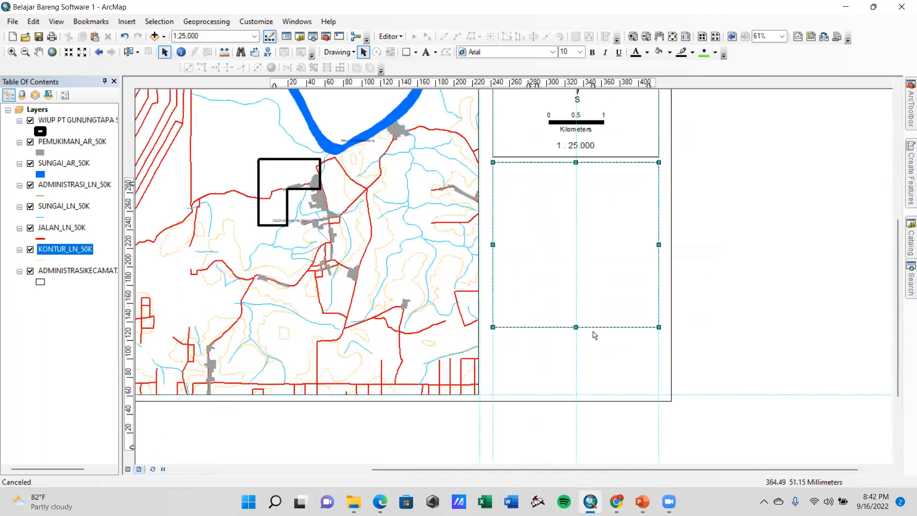
pyautogui.moveTo(576, 327); pyautogui.dragTo(576, 294)
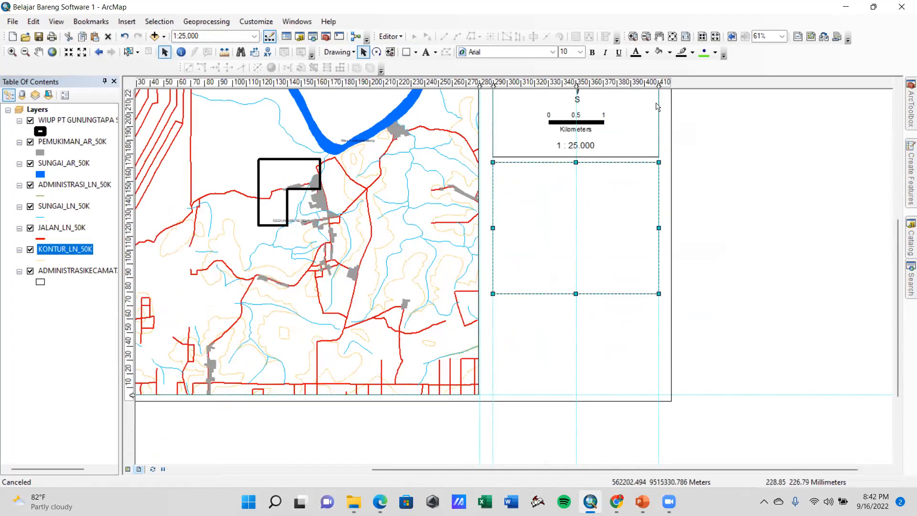
# Draw a line about 121 mm long across the new rectangle, just below its upper edge
pyautogui.click(416, 53)
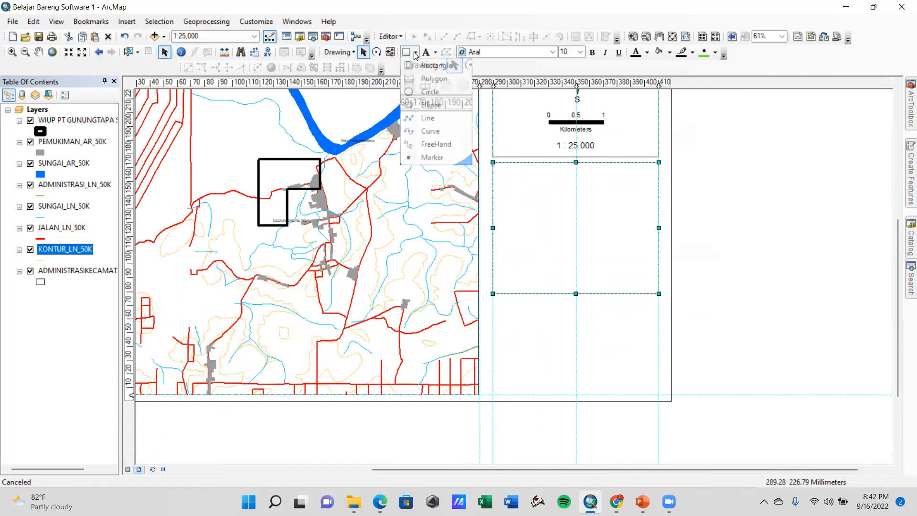
pyautogui.click(436, 123)
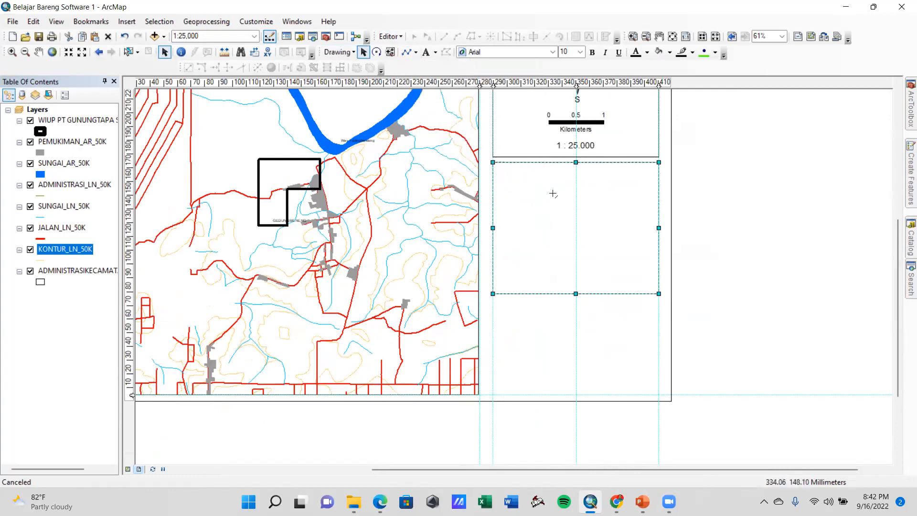
pyautogui.click(492, 177)
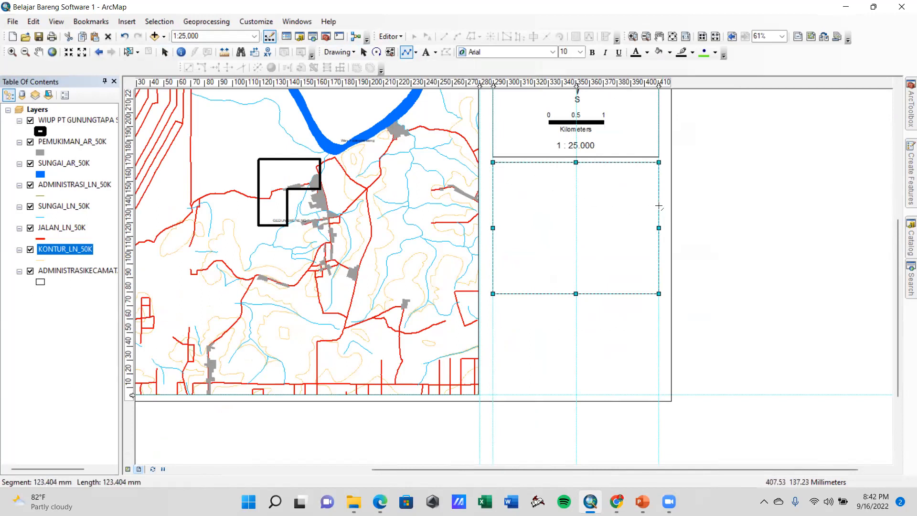
pyautogui.click(659, 181)
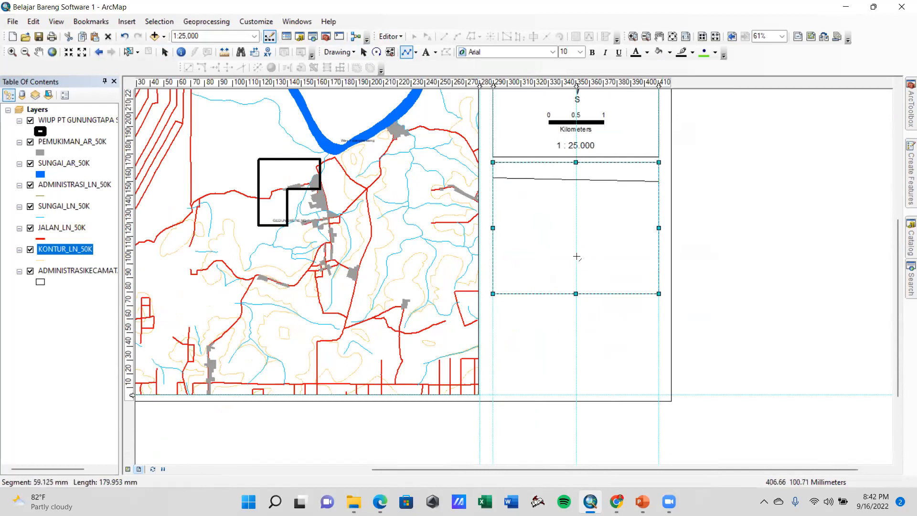
pyautogui.press('Escape')
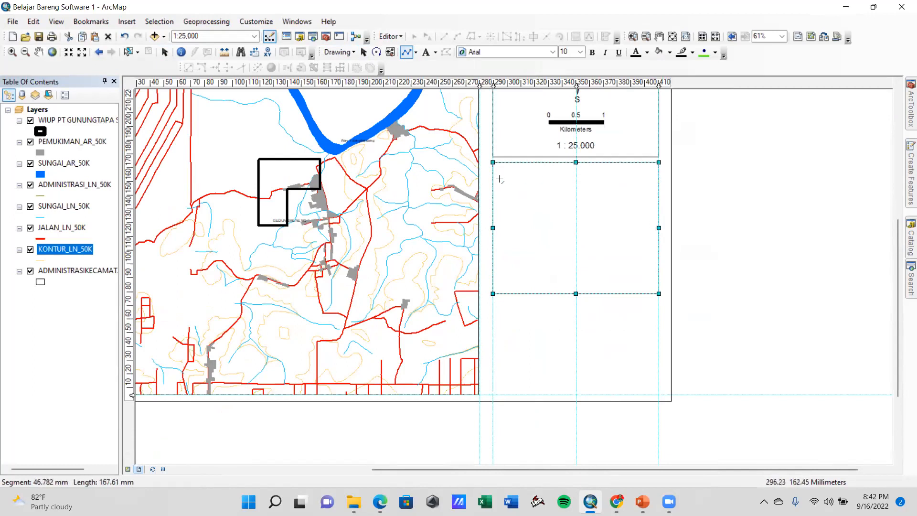
pyautogui.click(492, 180)
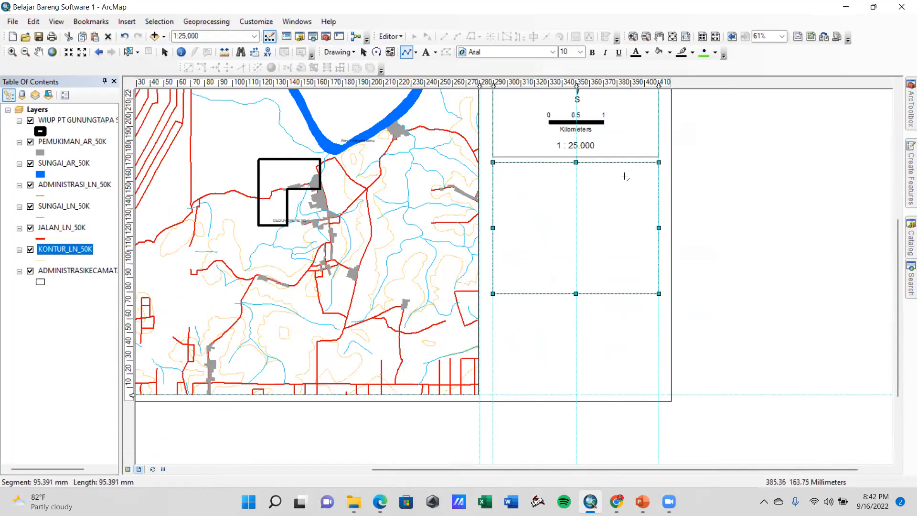
pyautogui.doubleClick(658, 178)
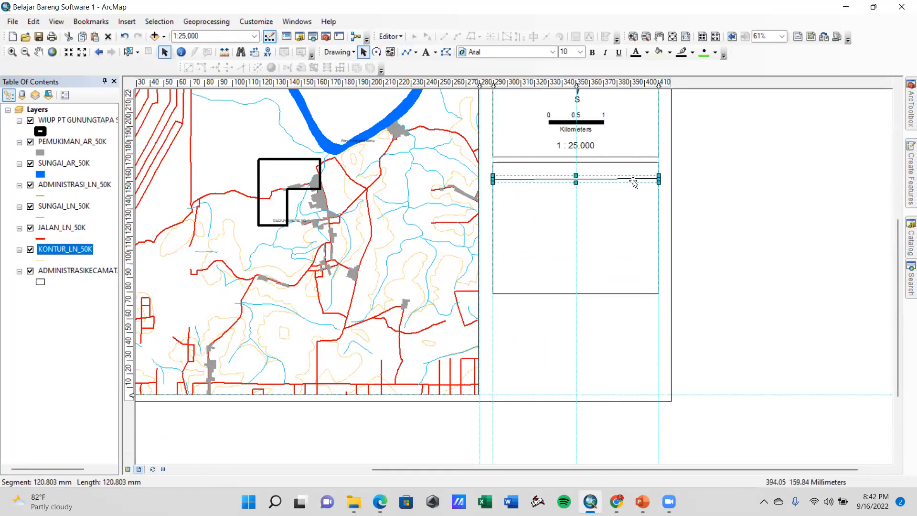
# Set the line's height to 0 so it is exactly horizontal, move it up slightly and deselect it
pyautogui.scroll(2, 614, 187)
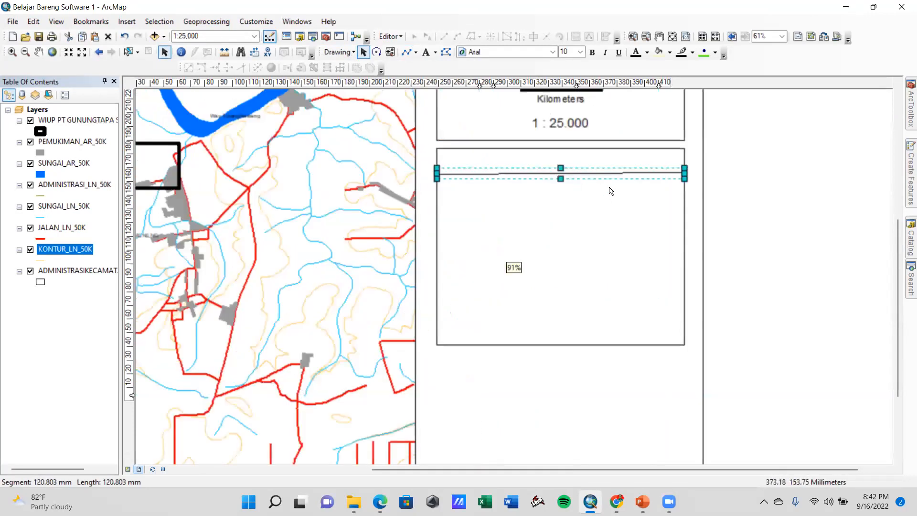
pyautogui.scroll(2, 610, 191)
pyautogui.rightClick(590, 169)
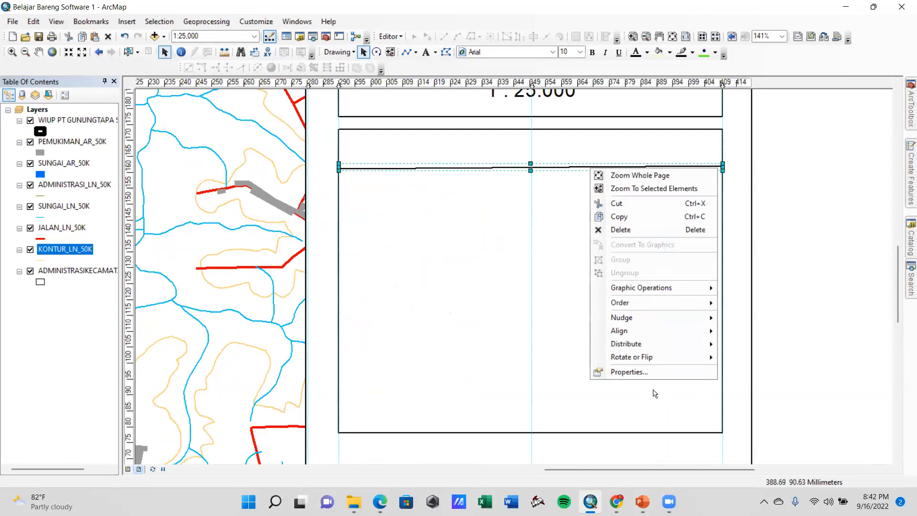
pyautogui.click(640, 372)
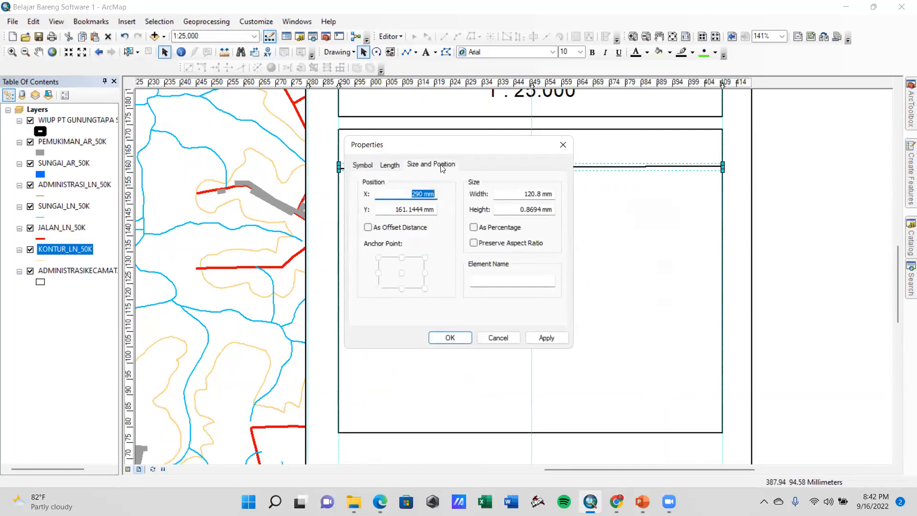
pyautogui.click(539, 210)
pyautogui.press('BackSpace')
pyautogui.write('0')
pyautogui.click(544, 338)
pyautogui.click(447, 338)
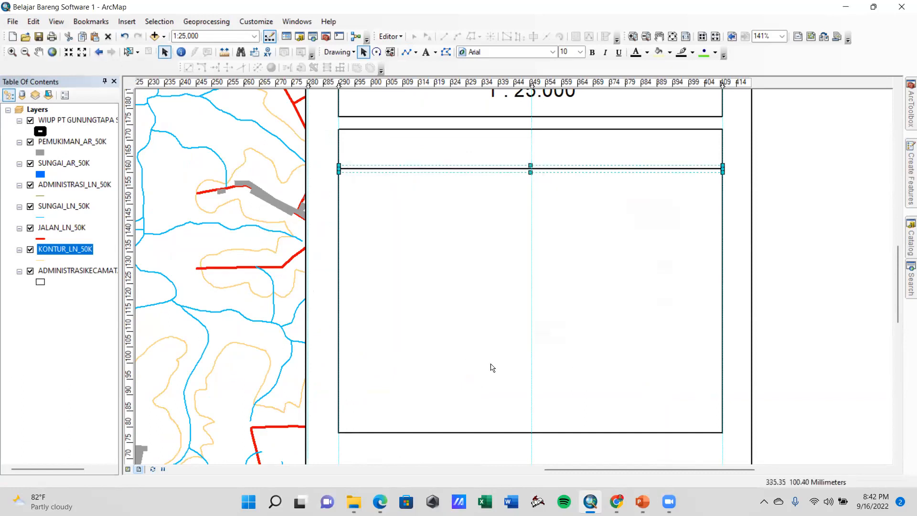
pyautogui.moveTo(475, 170); pyautogui.dragTo(474, 165)
pyautogui.click(770, 219)
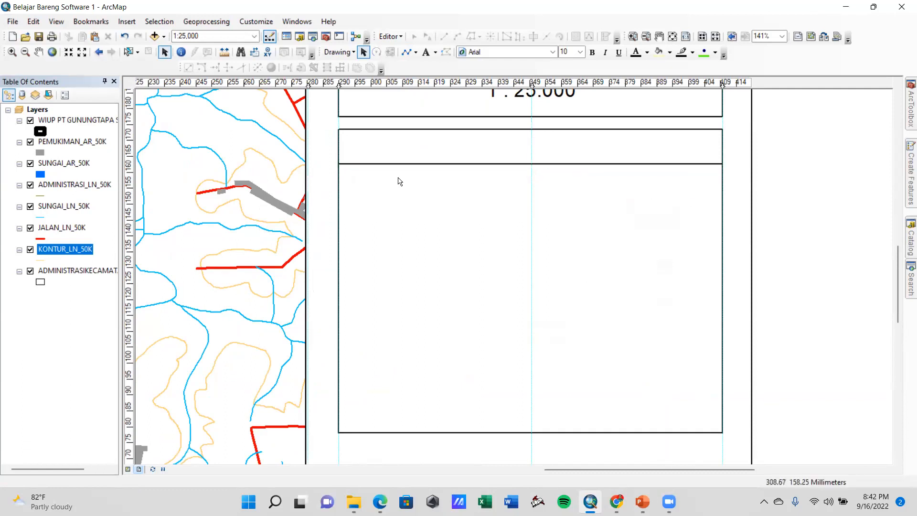
# Copy the horizontal line three times and space the copies roughly evenly below it as row dividers
pyautogui.click(513, 164)
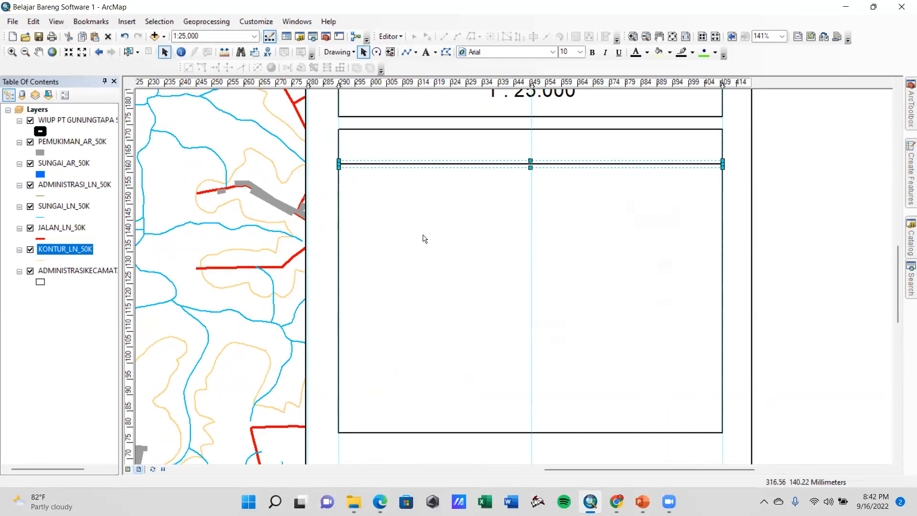
pyautogui.hotkey('ctrl', 'v')
pyautogui.moveTo(452, 184); pyautogui.dragTo(436, 199)
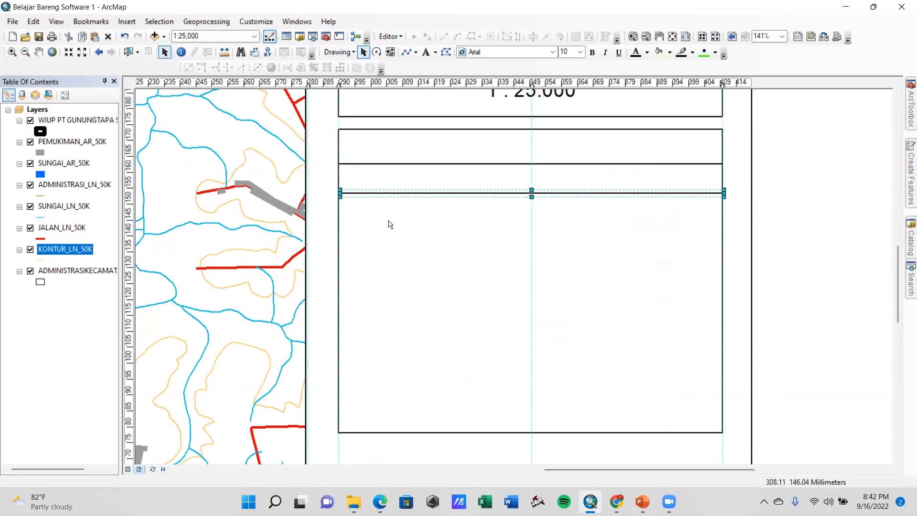
pyautogui.hotkey('ctrl', 'v')
pyautogui.moveTo(432, 214); pyautogui.dragTo(413, 227)
pyautogui.click(425, 261)
pyautogui.click(432, 227)
pyautogui.hotkey('ctrl', 'c')
pyautogui.hotkey('ctrl', 'v')
pyautogui.moveTo(433, 253); pyautogui.dragTo(413, 266)
pyautogui.click(786, 292)
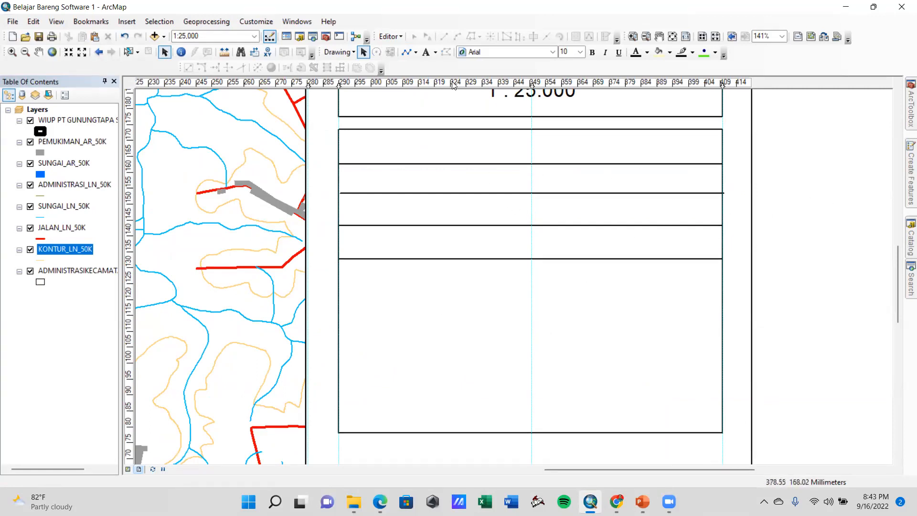
# Draw a vertical line about 50 mm long down the central guide from the rectangle's upper edge, past the lowest row divider
pyautogui.click(415, 52)
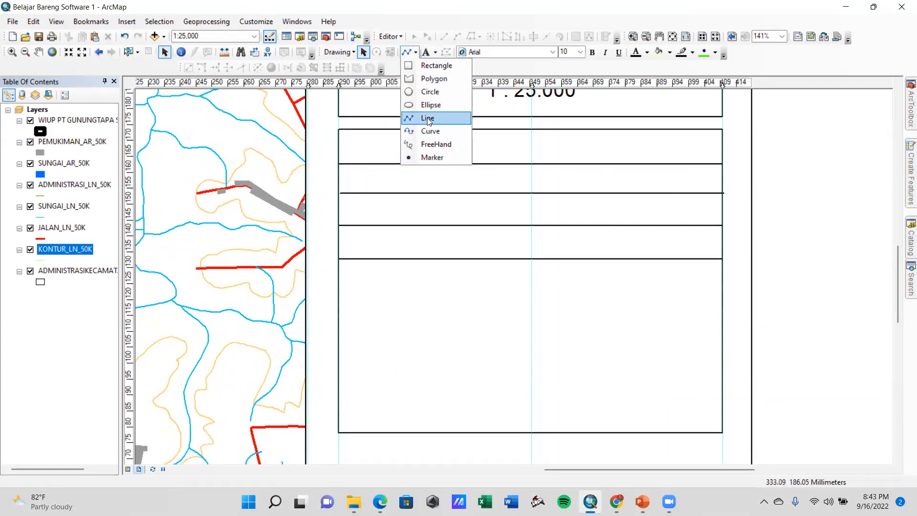
pyautogui.click(428, 119)
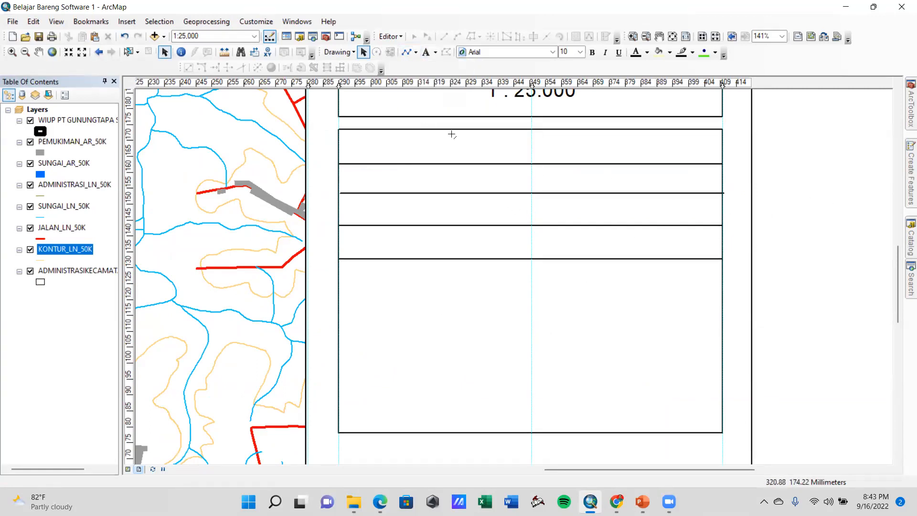
pyautogui.click(532, 133)
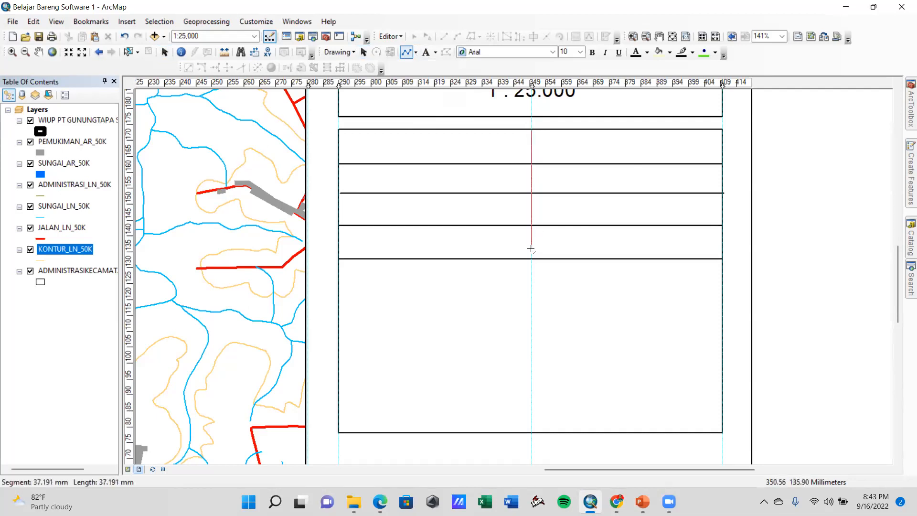
pyautogui.doubleClick(529, 288)
# Copy the lowest row divider, place the copy at the vertical line's lower end and deselect it
pyautogui.click(590, 263)
pyautogui.click(604, 260)
pyautogui.hotkey('ctrl', 'c')
pyautogui.hotkey('ctrl', 'v')
pyautogui.moveTo(571, 278); pyautogui.dragTo(559, 288)
pyautogui.click(755, 316)
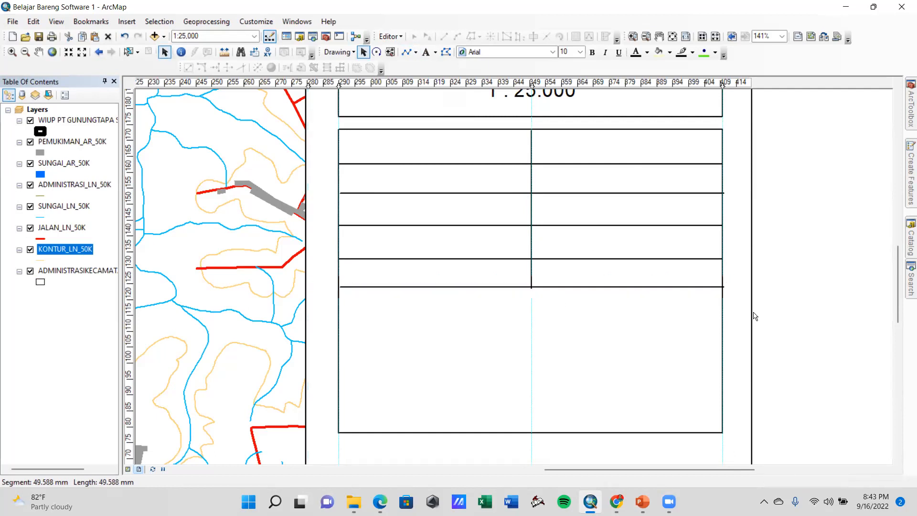
pyautogui.click(557, 288)
pyautogui.doubleClick(557, 288)
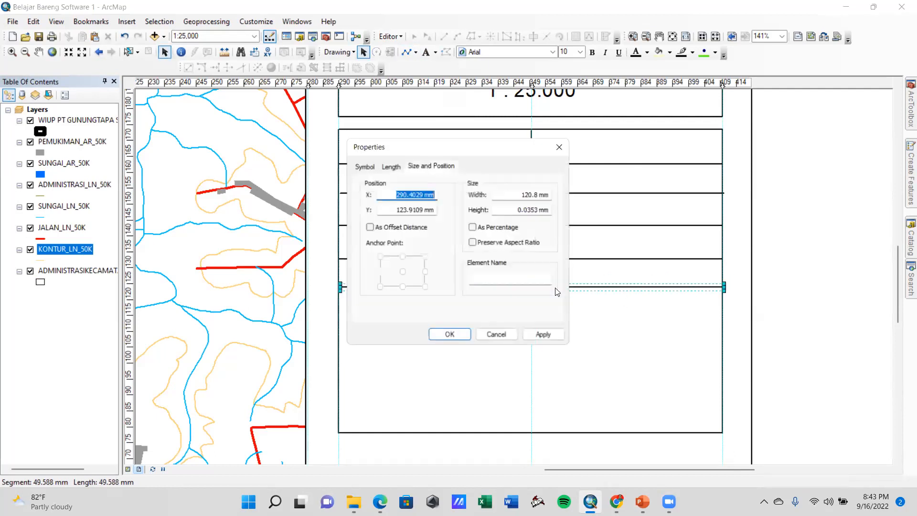
pyautogui.click(507, 341)
pyautogui.click(757, 292)
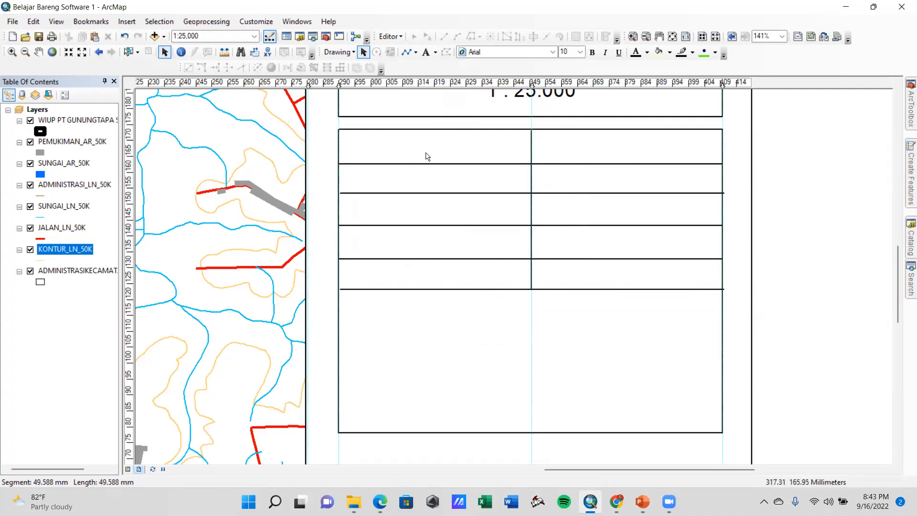
# Move the vertical line from the central guide toward the table's left edge to form a narrow first column
pyautogui.click(531, 184)
pyautogui.moveTo(530, 187); pyautogui.dragTo(409, 188)
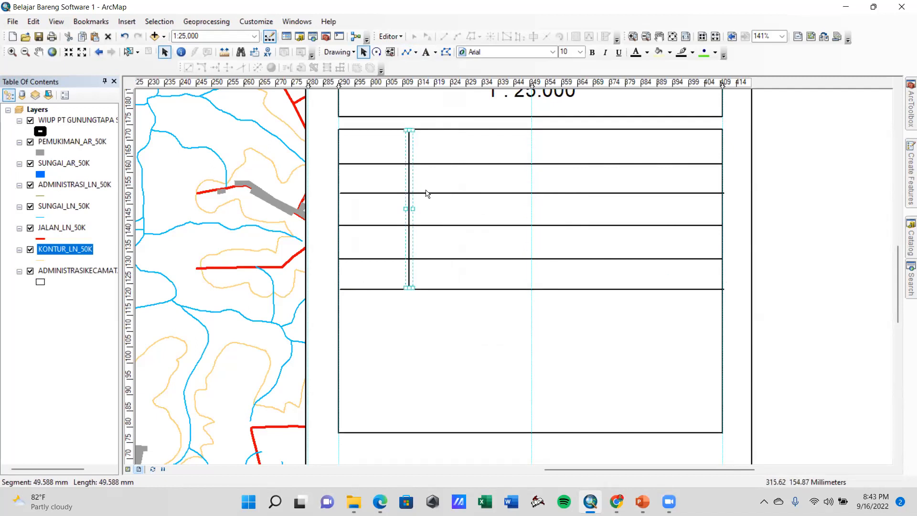
pyautogui.click(801, 274)
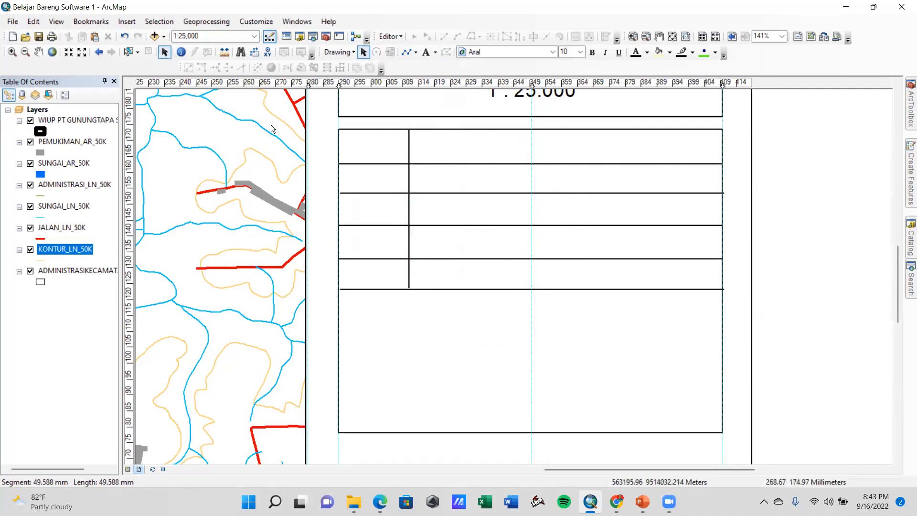
# Add the text File to the first cell of the table and set its font size to 16
pyautogui.click(426, 52)
pyautogui.click(350, 142)
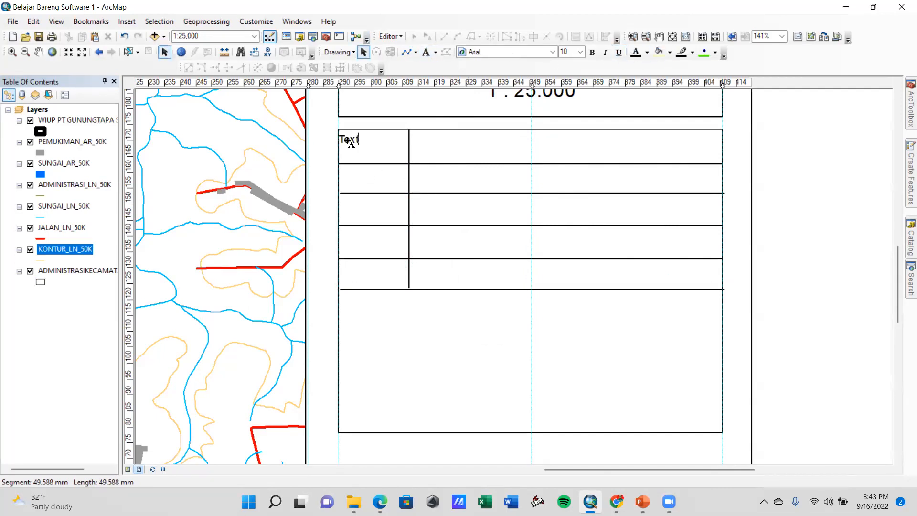
pyautogui.press('BackSpace')
pyautogui.write('File')
pyautogui.click(349, 147)
pyautogui.moveTo(349, 146); pyautogui.dragTo(374, 146)
pyautogui.click(580, 52)
pyautogui.click(566, 100)
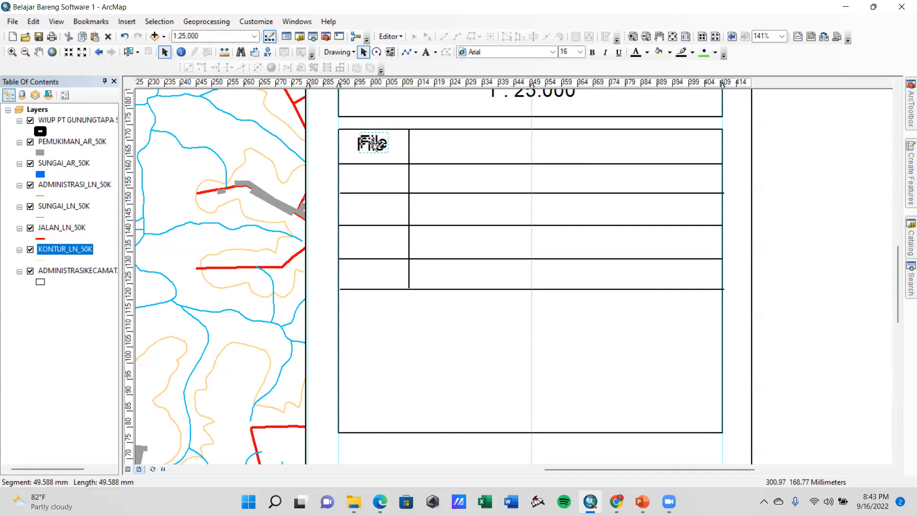
# Duplicate the File label into the second row of the first column and change its text to Dibuat
pyautogui.hotkey('ctrl', 'v')
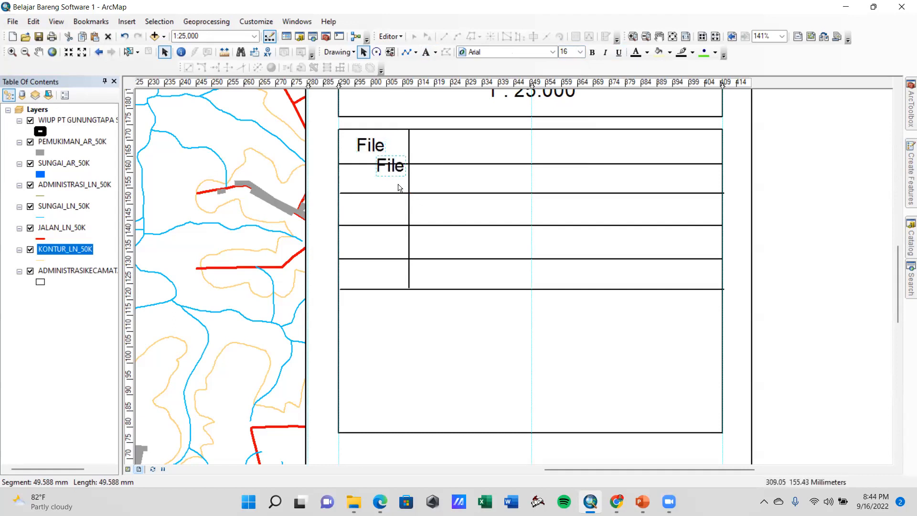
pyautogui.moveTo(381, 176); pyautogui.dragTo(368, 177)
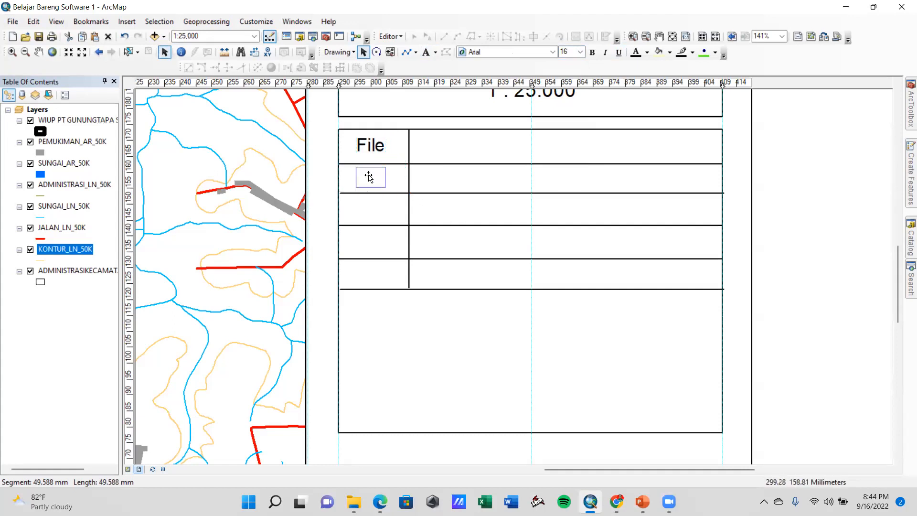
pyautogui.doubleClick(370, 177)
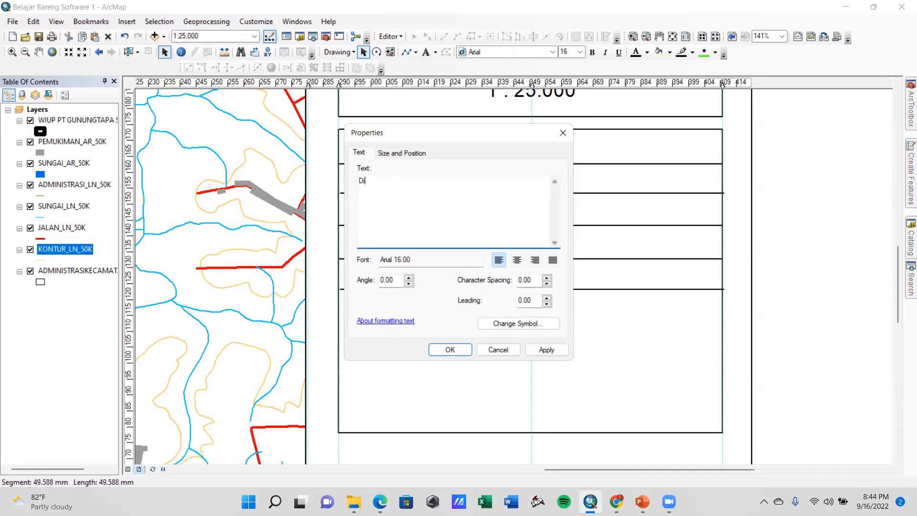
pyautogui.write('Dibuat')
pyautogui.click(546, 349)
pyautogui.click(450, 349)
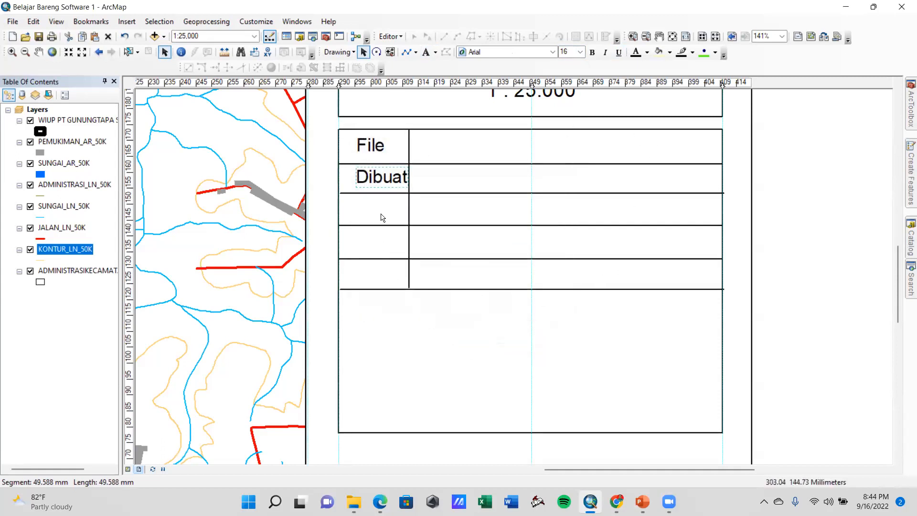
# Set the font size of the Dibuat label to 14
pyautogui.doubleClick(380, 180)
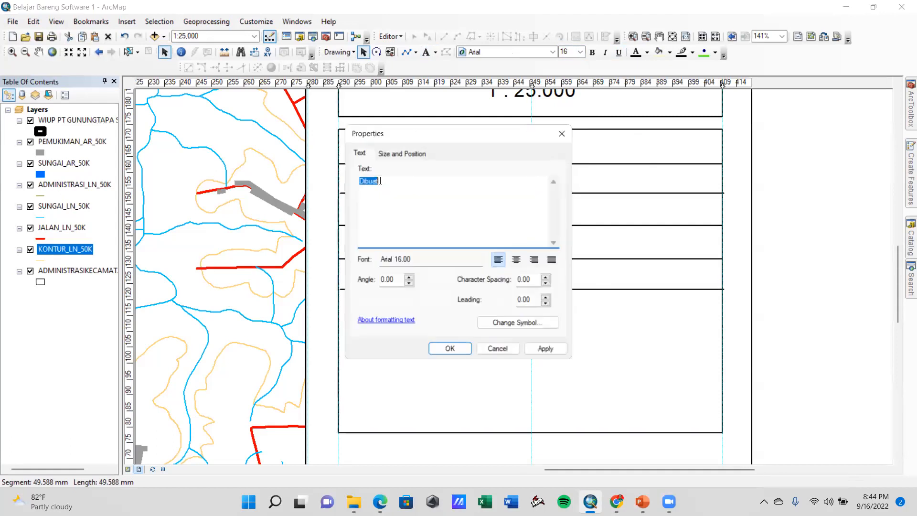
pyautogui.click(497, 348)
pyautogui.click(580, 52)
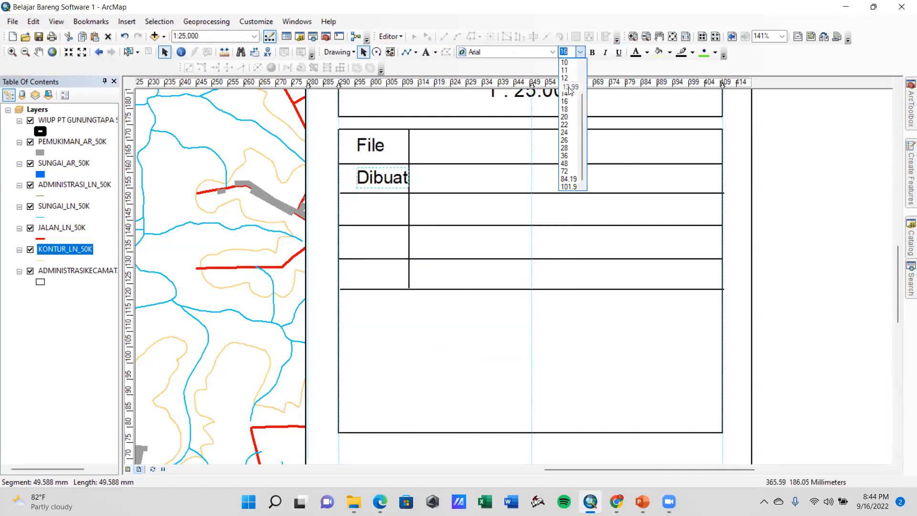
pyautogui.click(568, 102)
# Duplicate the Dibuat label into the third row of the first column and replace its text with Disetuji
pyautogui.moveTo(394, 179); pyautogui.dragTo(379, 212)
pyautogui.hotkey('ctrl', 'c')
pyautogui.hotkey('ctrl', 'v')
pyautogui.doubleClick(383, 220)
pyautogui.write('D')
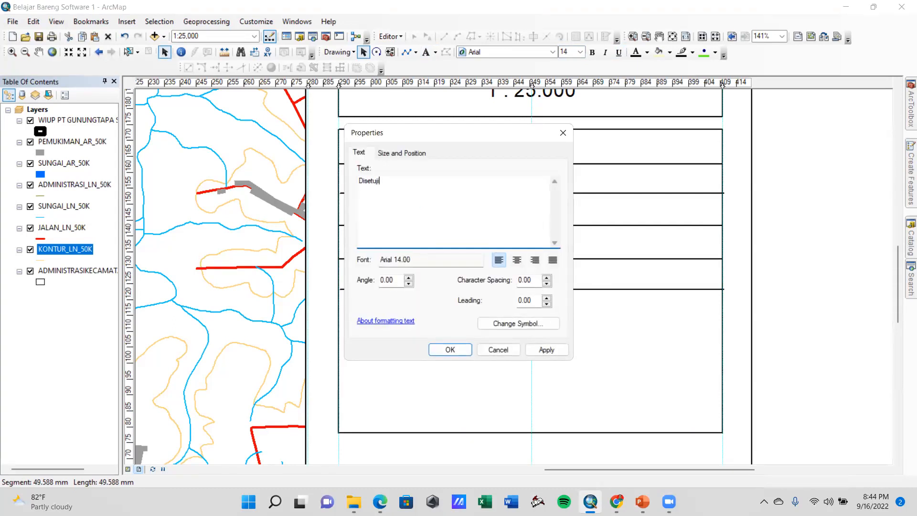
pyautogui.click(546, 349)
pyautogui.click(450, 349)
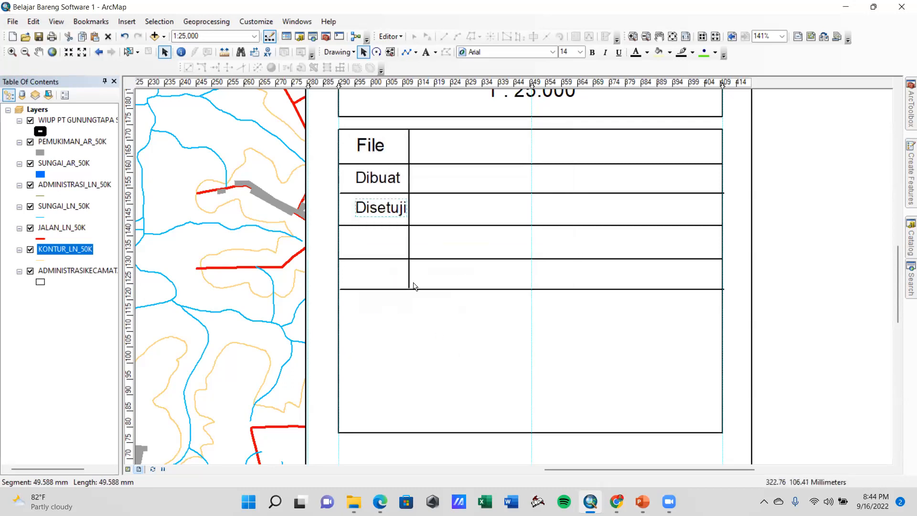
# Move the third-row label toward the table's left edge and correct its text to Disetujui
pyautogui.moveTo(384, 212); pyautogui.dragTo(382, 211)
pyautogui.doubleClick(382, 211)
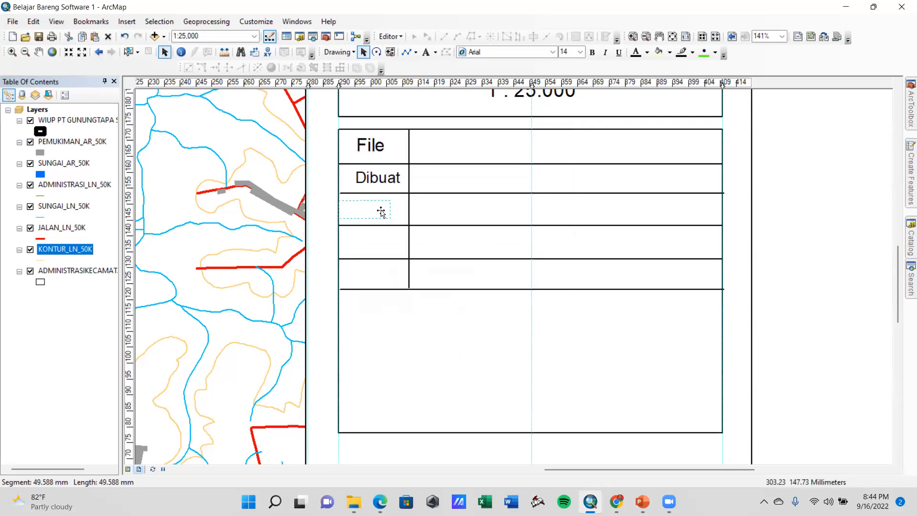
pyautogui.click(390, 180)
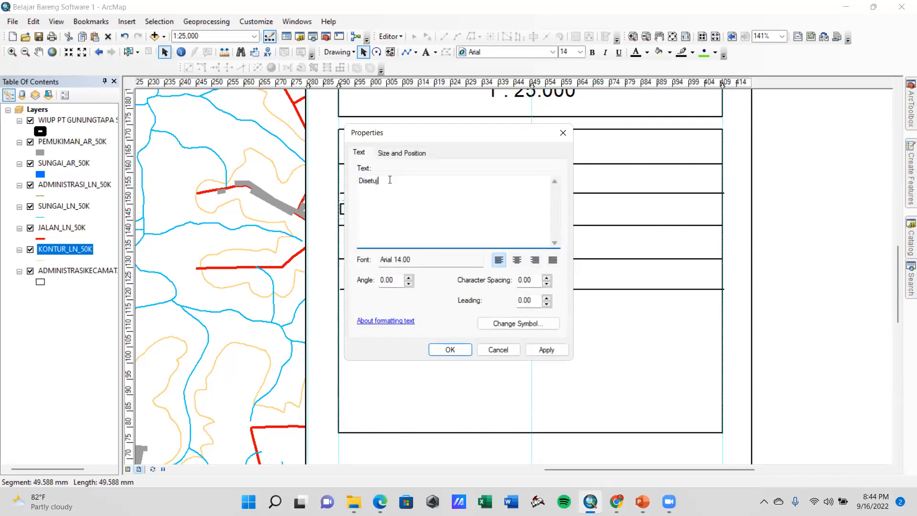
pyautogui.click(547, 349)
pyautogui.click(450, 349)
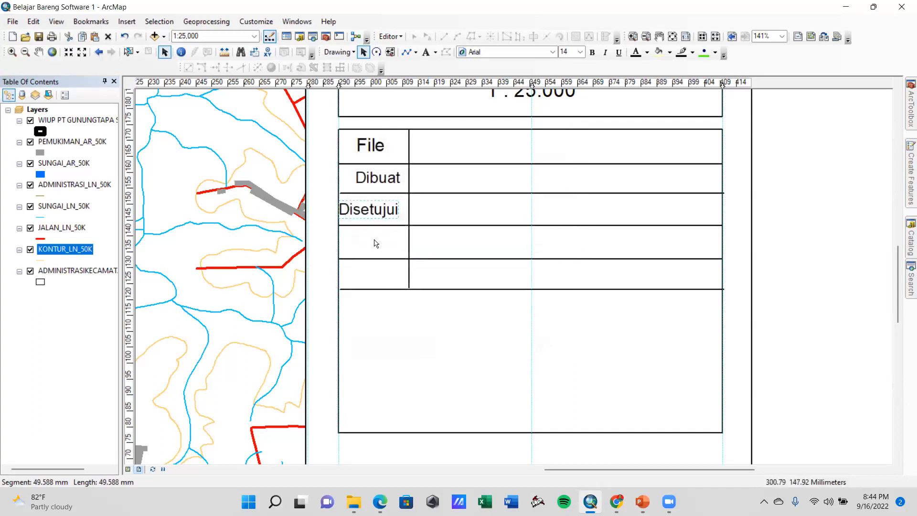
# Duplicate the Disetujui label into the fourth row of the first column and change its text to Proyeksi
pyautogui.hotkey('ctrl', 'c')
pyautogui.hotkey('ctrl', 'v')
pyautogui.moveTo(396, 229); pyautogui.dragTo(394, 242)
pyautogui.doubleClick(379, 237)
pyautogui.write('P')
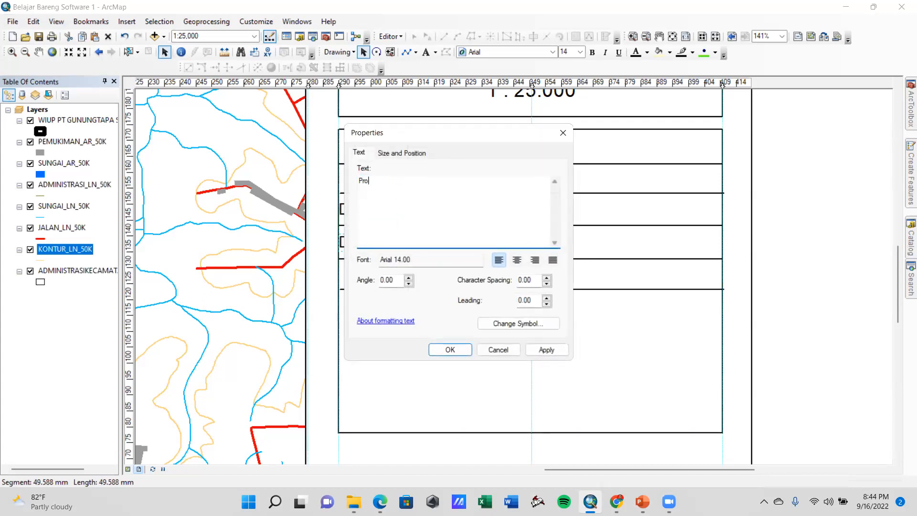
pyautogui.write('royeksi')
pyautogui.click(544, 349)
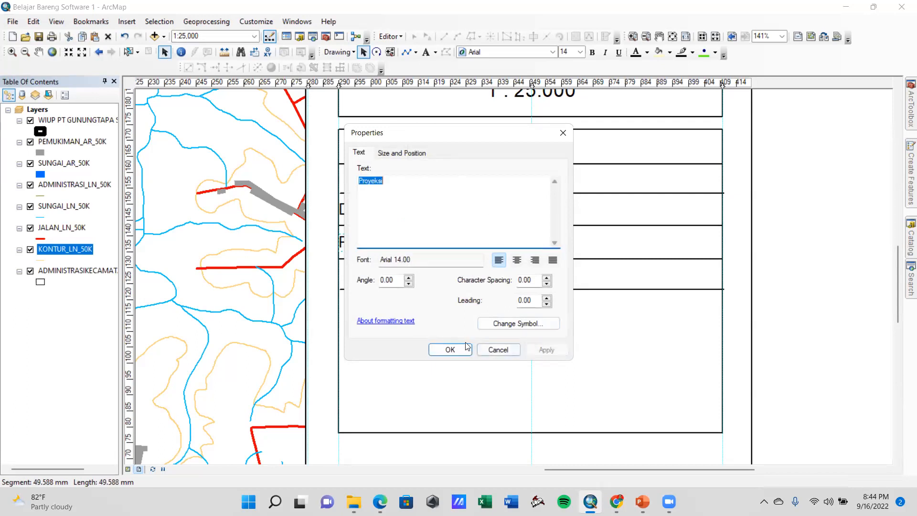
pyautogui.click(497, 349)
# Clear the vertical guide at the table's left edge and reposition the Proyeksi, Disetujui and Dibuat labels inside their cells
pyautogui.moveTo(369, 245)
pyautogui.mouseDown()
pyautogui.moveTo(398, 247)
pyautogui.moveTo(371, 244)
pyautogui.mouseUp()
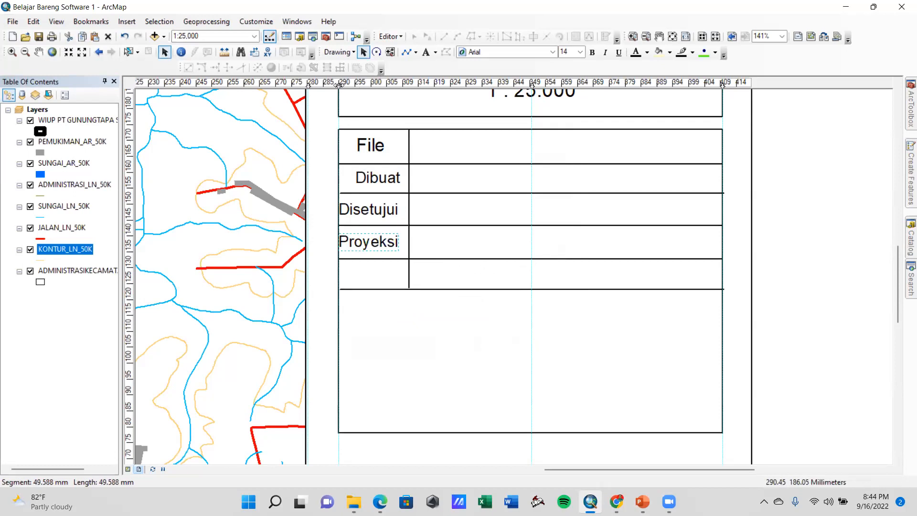
pyautogui.rightClick(339, 84)
pyautogui.click(377, 125)
pyautogui.moveTo(371, 237); pyautogui.dragTo(369, 182)
# Set the File label's font size to 14 and move it left in line with the labels below
pyautogui.click(370, 145)
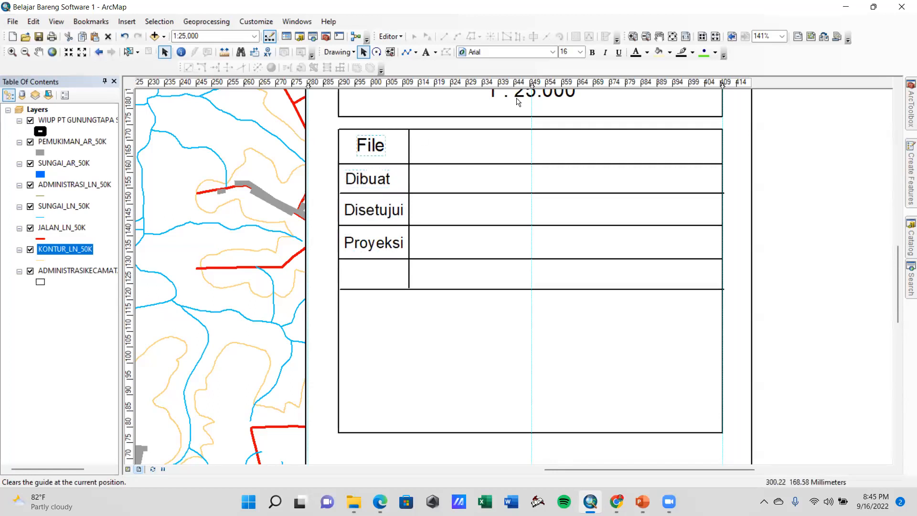
pyautogui.click(579, 51)
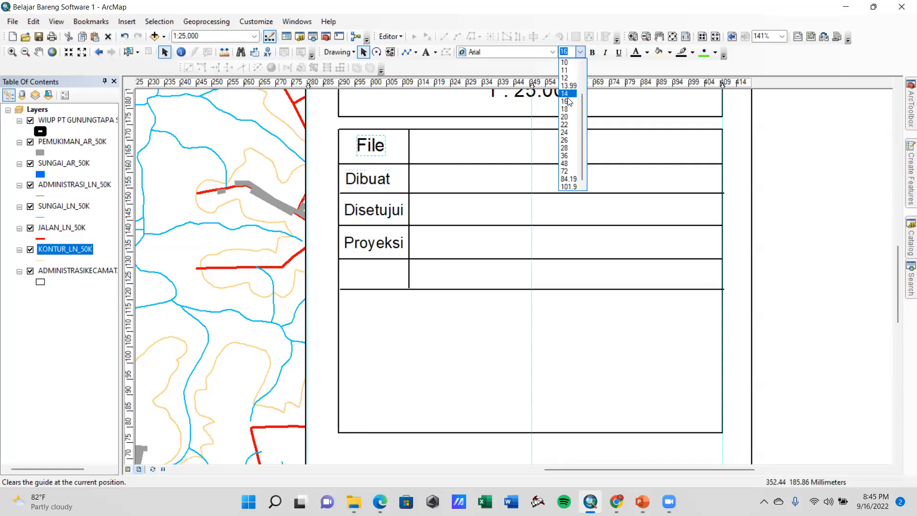
pyautogui.click(567, 101)
pyautogui.moveTo(377, 152); pyautogui.dragTo(359, 149)
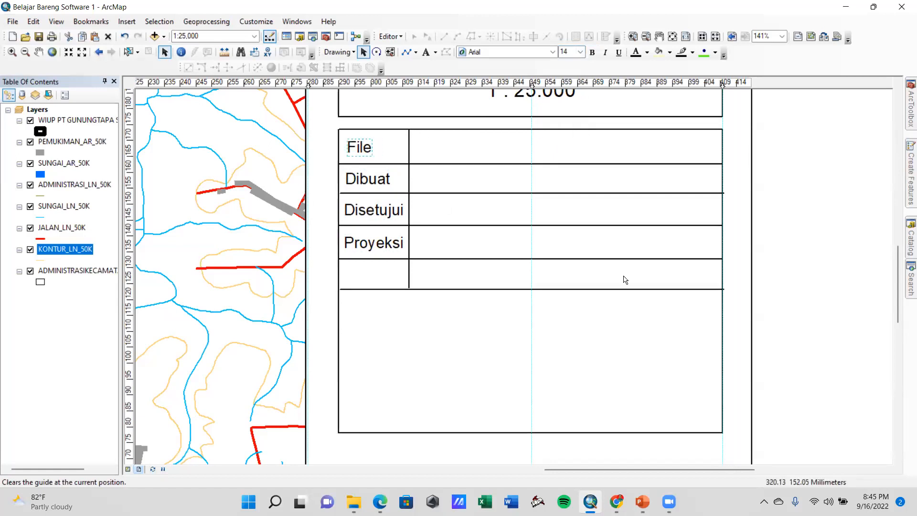
# Delete the lowest row divider and the vertical column line from the table
pyautogui.click(811, 264)
pyautogui.click(417, 291)
pyautogui.click(446, 290)
pyautogui.moveTo(446, 290); pyautogui.dragTo(443, 292)
pyautogui.press('Delete')
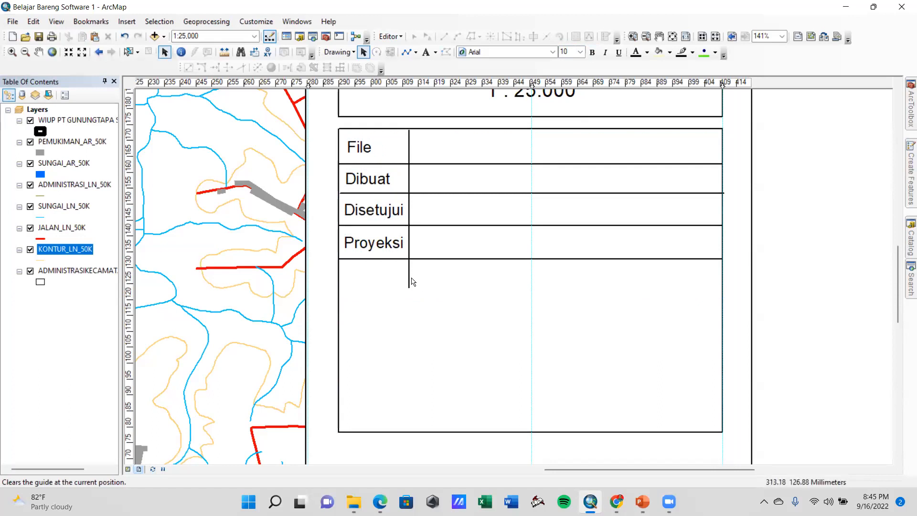
pyautogui.click(410, 277)
pyautogui.press('Delete')
# Draw a vertical column line about 41 mm long from the table's upper edge to the divider below Proyeksi
pyautogui.click(408, 52)
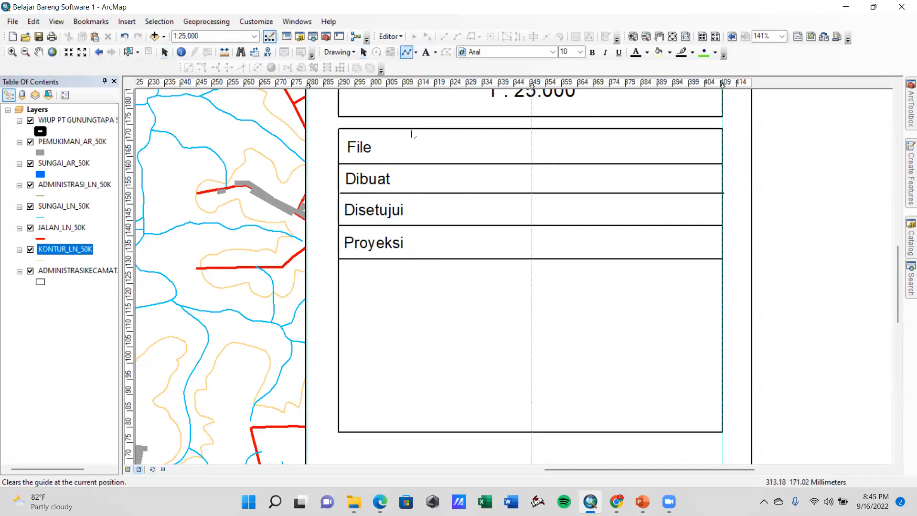
pyautogui.click(415, 129)
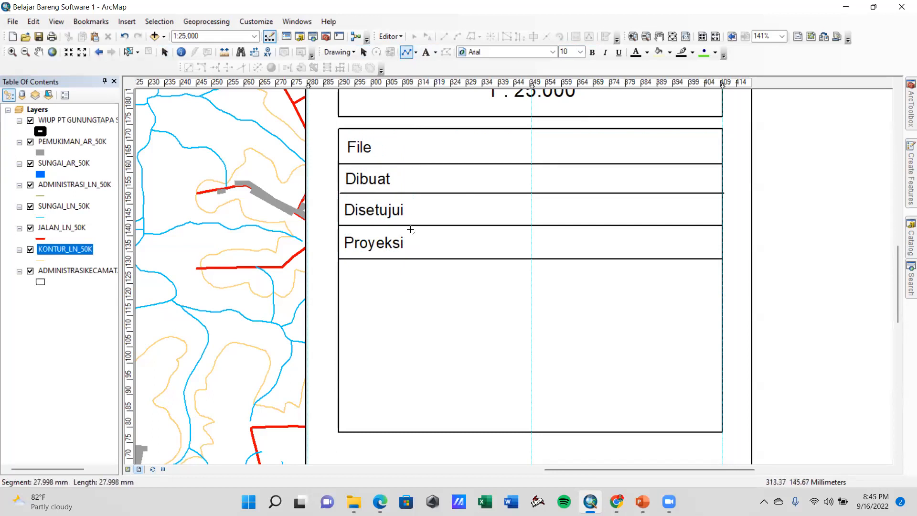
pyautogui.doubleClick(416, 258)
pyautogui.click(441, 268)
pyautogui.click(797, 304)
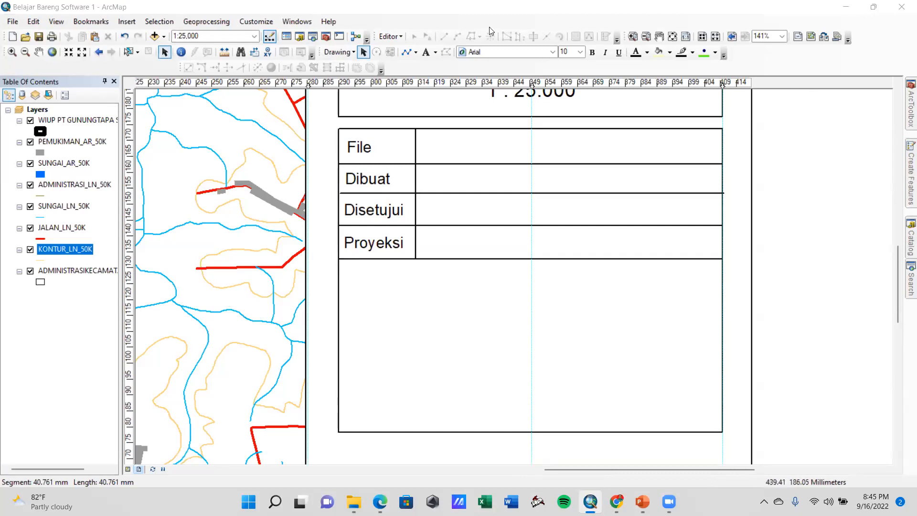
# Add the text PETA WILAYAH IZIN USAHA PERTAMBANGAN OPERASI PRODUKSI in the second column beside File
pyautogui.click(426, 52)
pyautogui.click(444, 143)
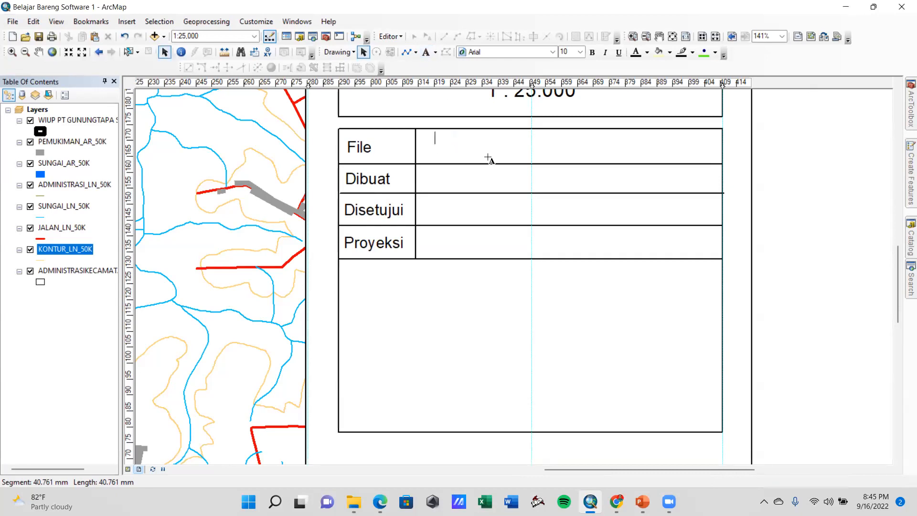
pyautogui.write('PETA WI')
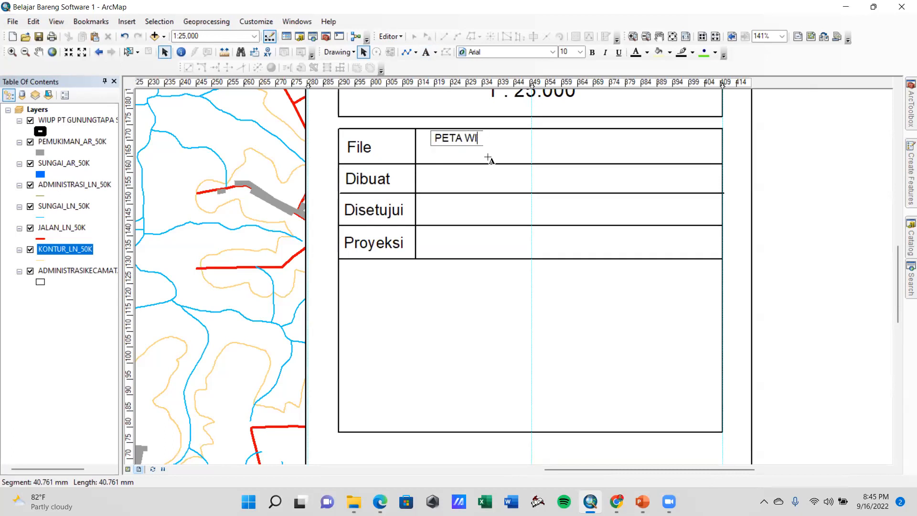
pyautogui.write('LAYAH IZIN US')
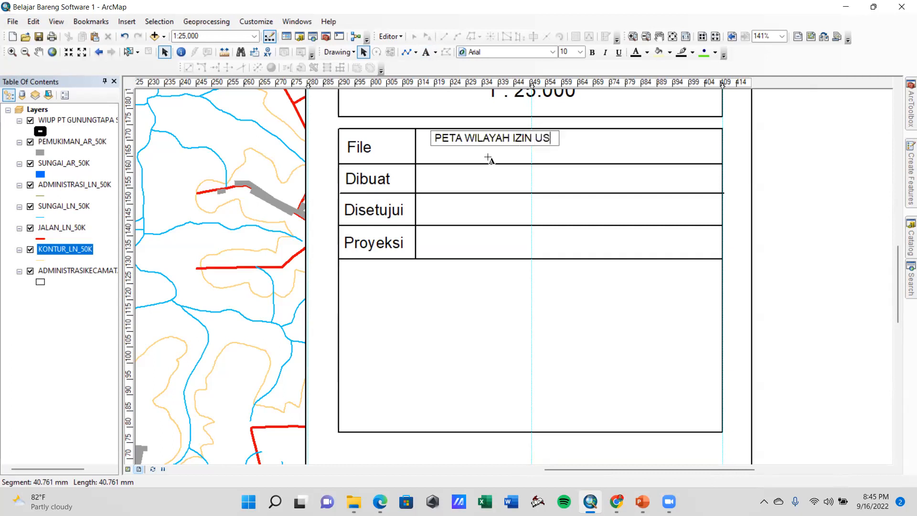
pyautogui.write('AHA PERTAMBANGAN OPERASI PRODUKSI')
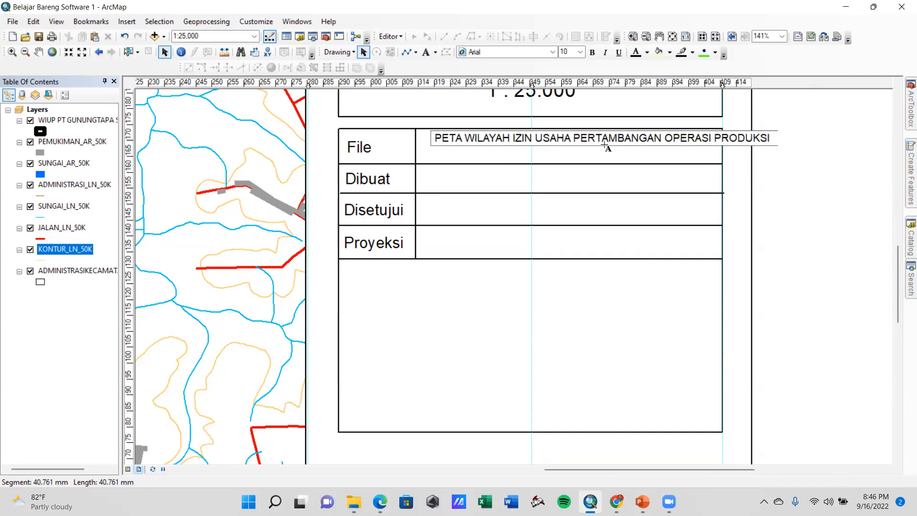
# Reduce the new map title text to font size 8 and position it within the File row's value cell
pyautogui.hotkey('ctrl', 'a')
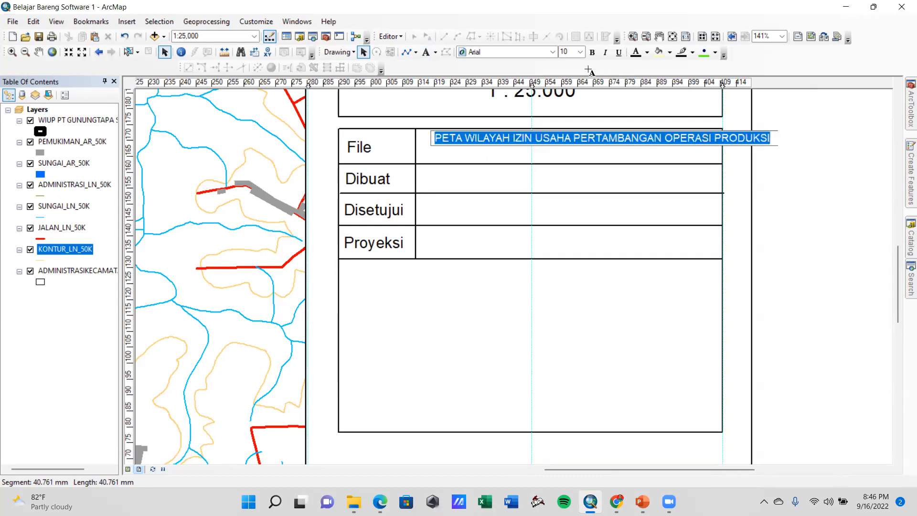
pyautogui.click(581, 51)
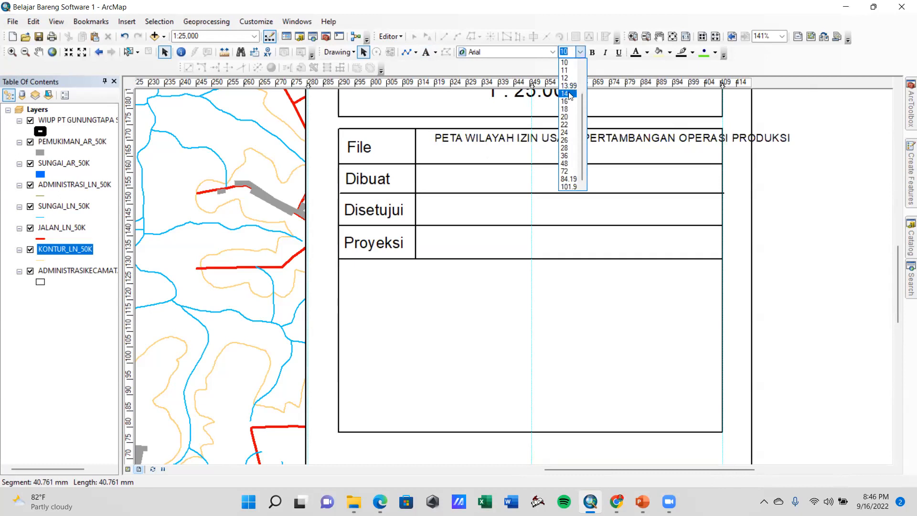
pyautogui.scroll(1, 567, 79)
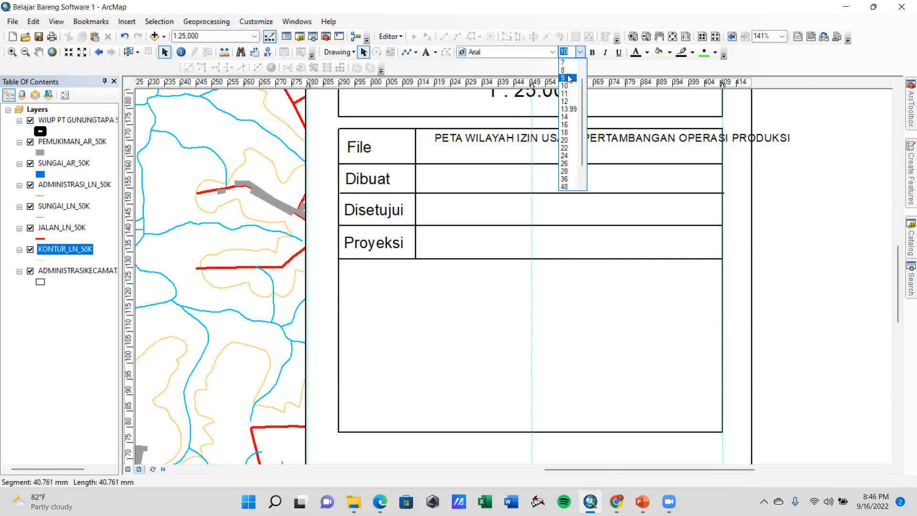
pyautogui.click(567, 78)
pyautogui.click(630, 140)
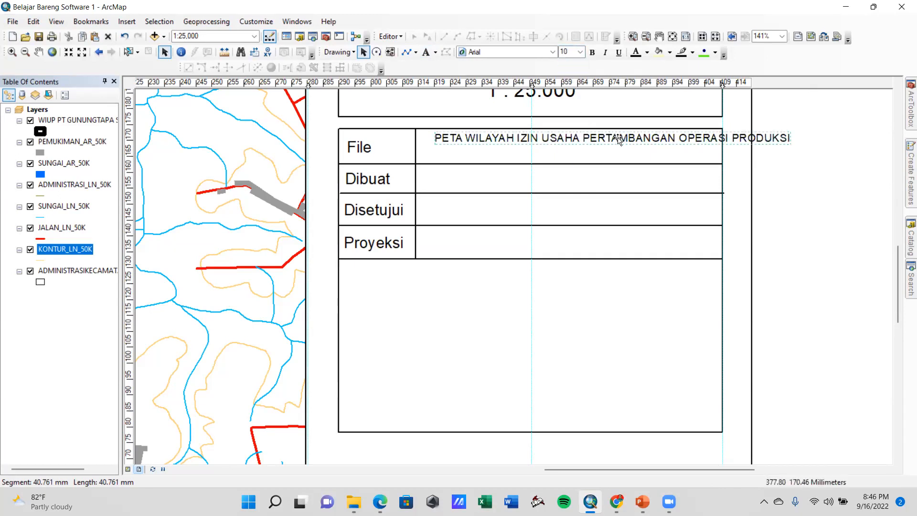
pyautogui.click(580, 52)
pyautogui.scroll(2, 571, 96)
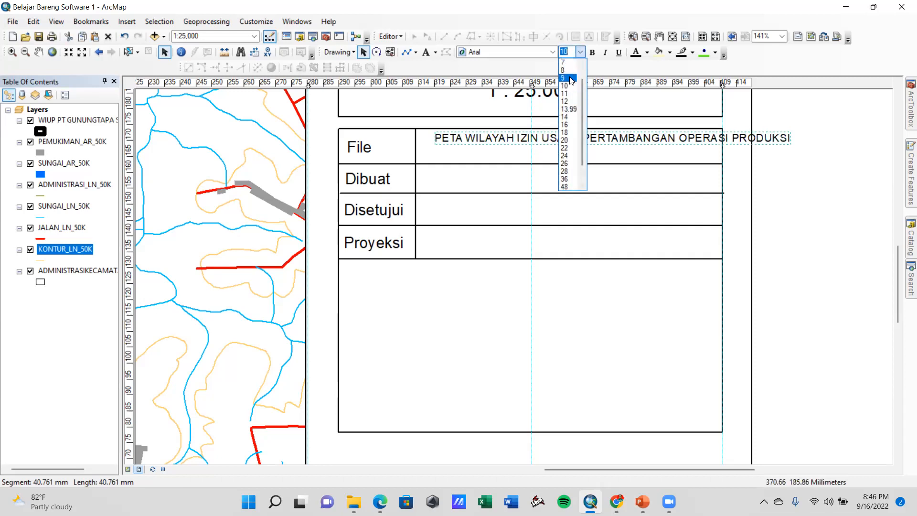
pyautogui.click(569, 78)
pyautogui.click(581, 51)
pyautogui.scroll(2, 568, 79)
pyautogui.click(568, 79)
pyautogui.moveTo(636, 141); pyautogui.dragTo(622, 149)
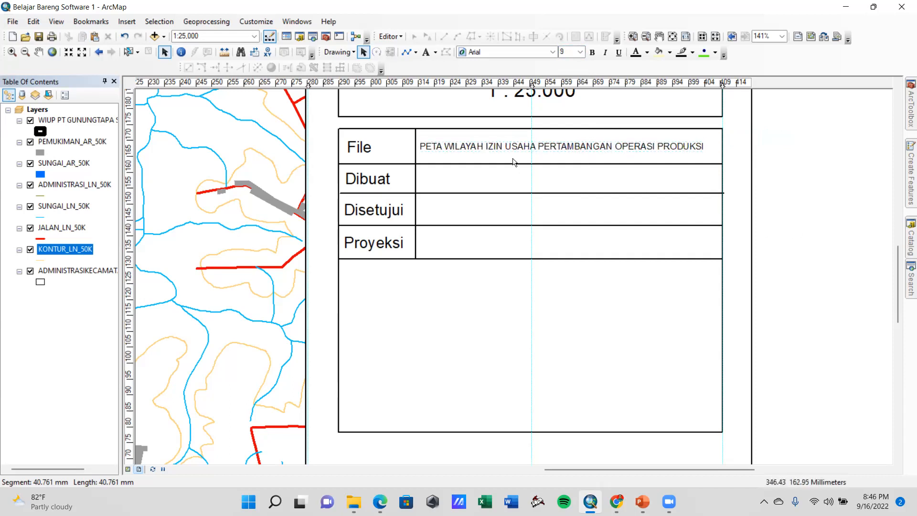
# Copy the File row's value into the Dibuat row and replace it with the map maker's full name at font size 12
pyautogui.click(479, 149)
pyautogui.moveTo(473, 150); pyautogui.dragTo(480, 180)
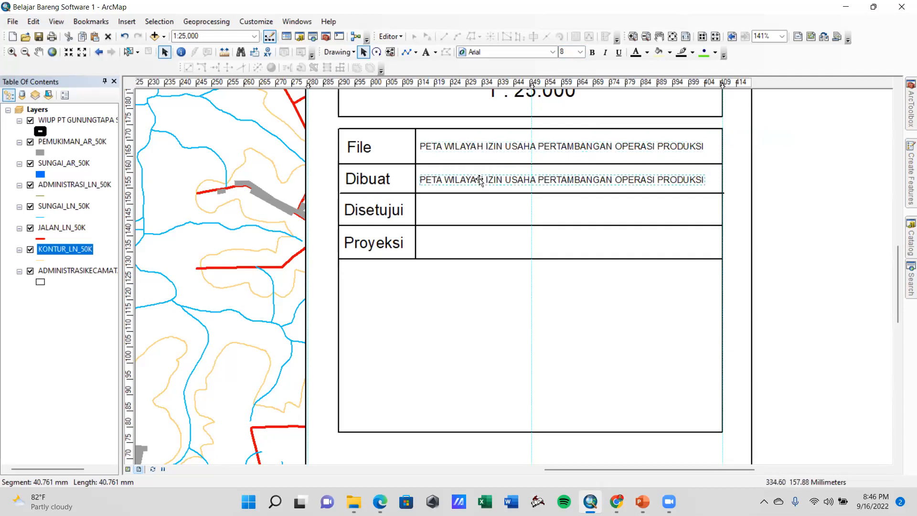
pyautogui.doubleClick(479, 181)
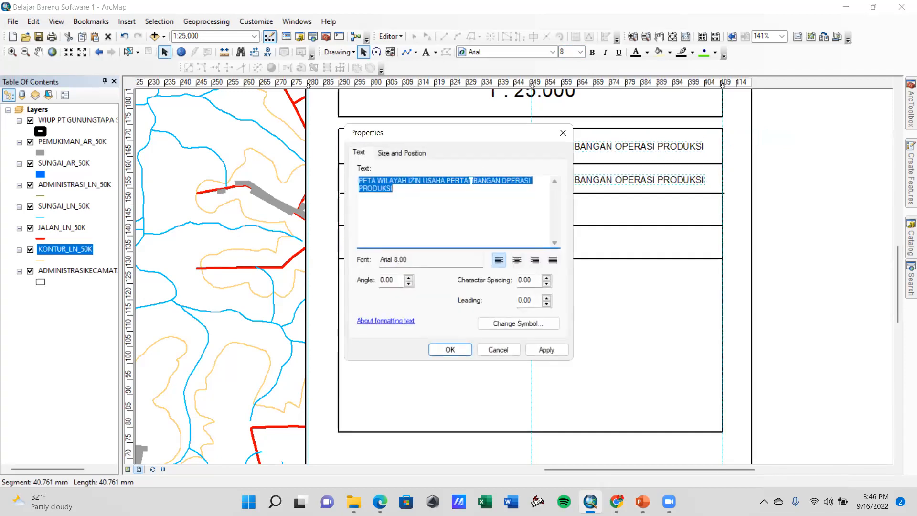
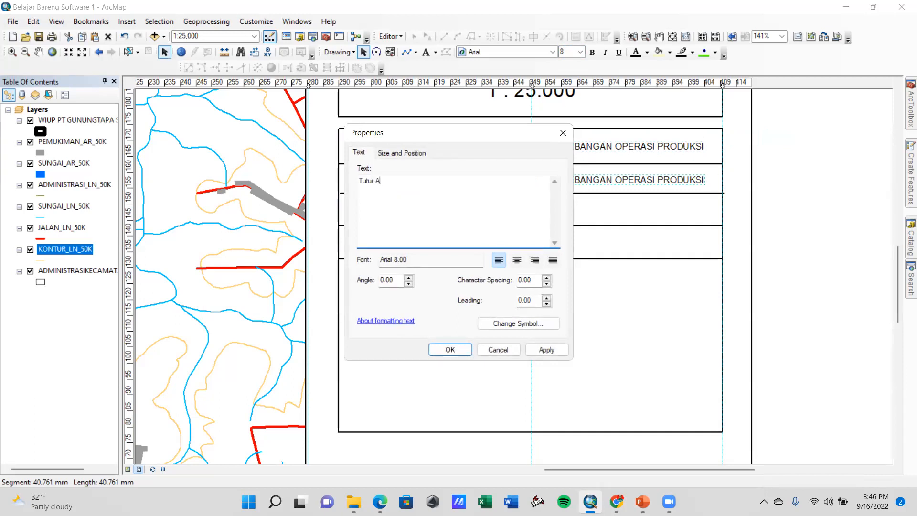
pyautogui.click(549, 349)
pyautogui.click(462, 349)
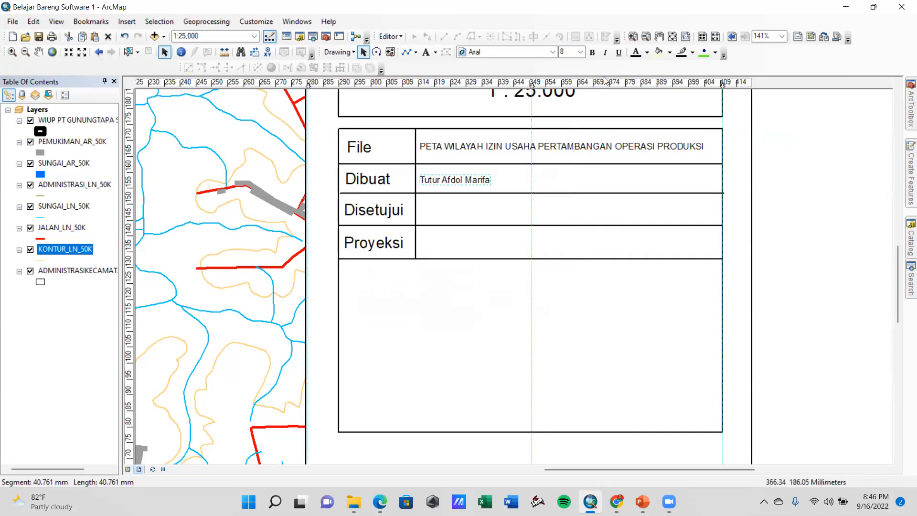
pyautogui.click(580, 52)
pyautogui.click(567, 95)
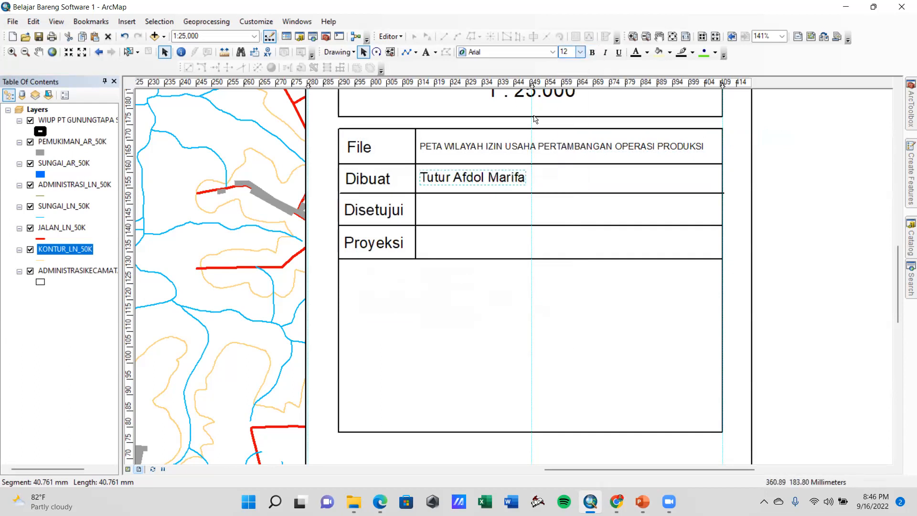
# Duplicate the maker's name text into the Disetujui row and clear the central vertical guide
pyautogui.hotkey('ctrl', 'v')
pyautogui.moveTo(464, 200); pyautogui.dragTo(449, 213)
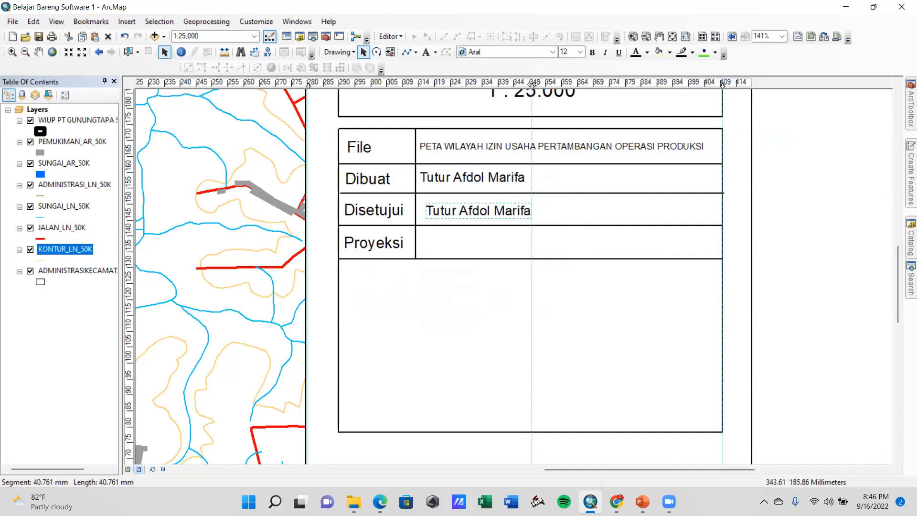
pyautogui.rightClick(533, 84)
pyautogui.click(564, 124)
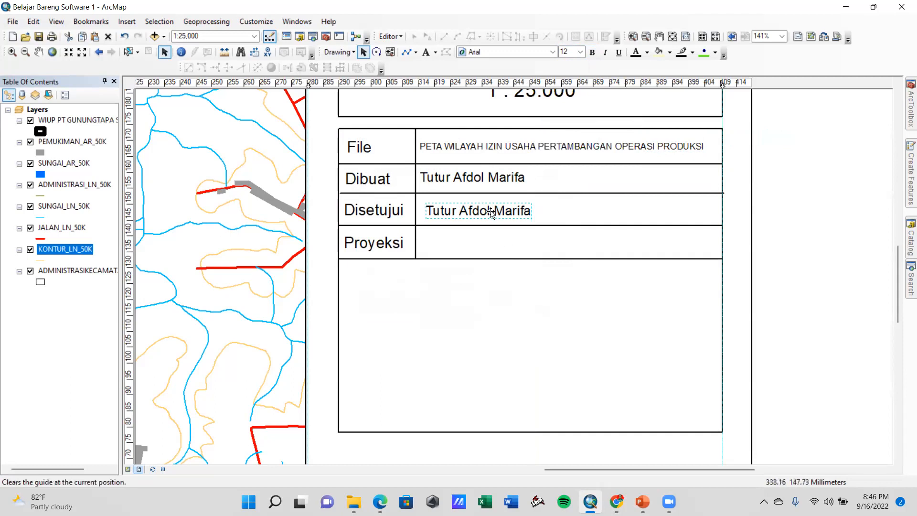
# Replace the text in the Disetujui row with the approver's full name
pyautogui.doubleClick(465, 212)
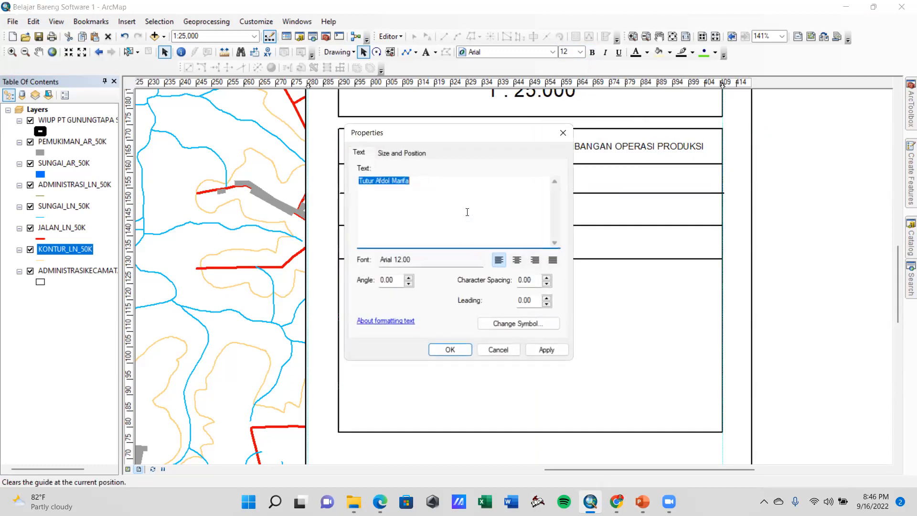
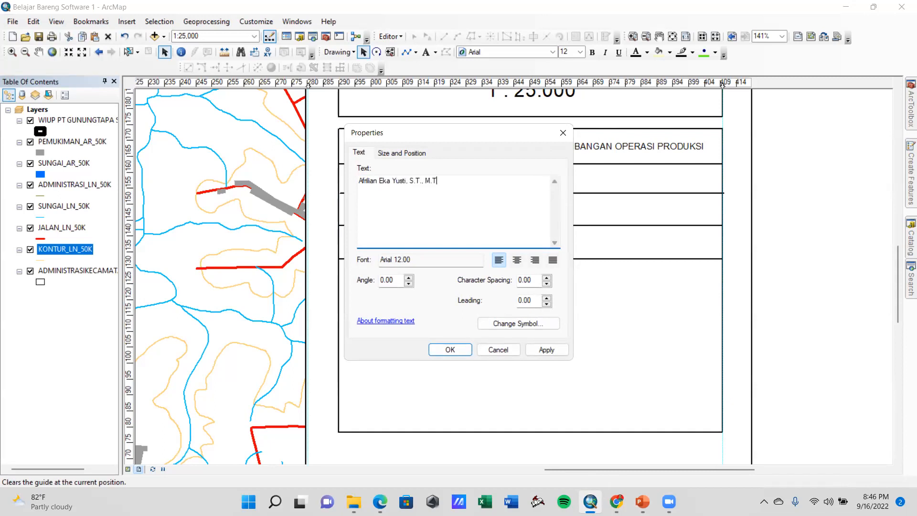
# Apply the approver's full name with academic titles to the Disetujui row text and clear the selection
pyautogui.click(547, 350)
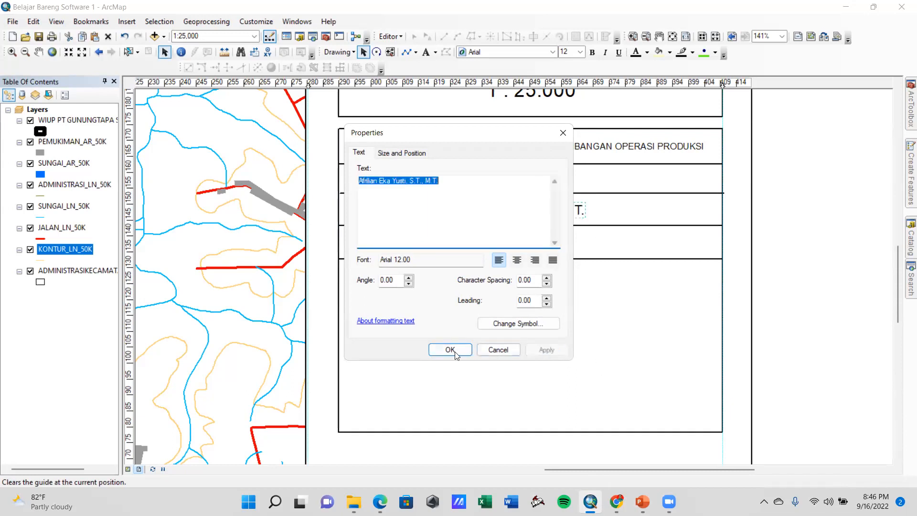
pyautogui.click(450, 350)
pyautogui.click(473, 180)
pyautogui.click(444, 296)
pyautogui.click(803, 314)
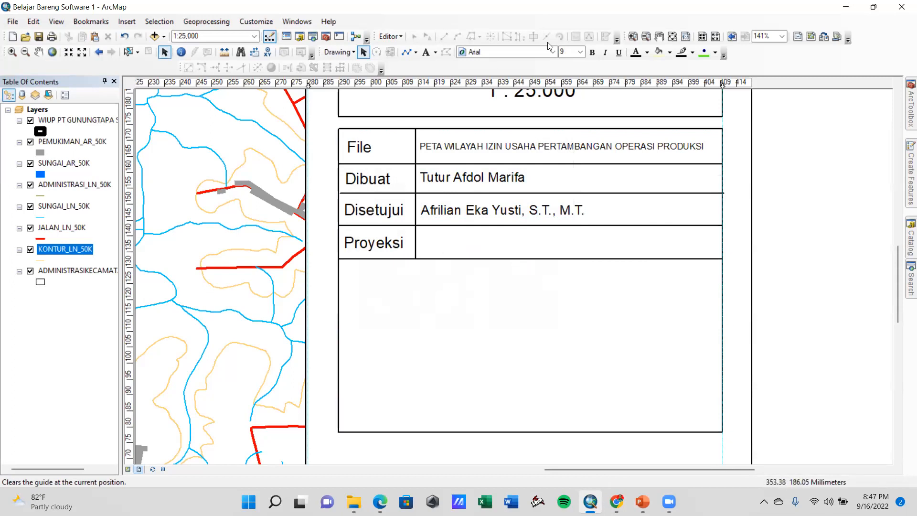
# Add the text "Projected Coordinate Systems UTM Zone 48S" in the value cell of the Proyeksi row
pyautogui.click(428, 54)
pyautogui.click(435, 243)
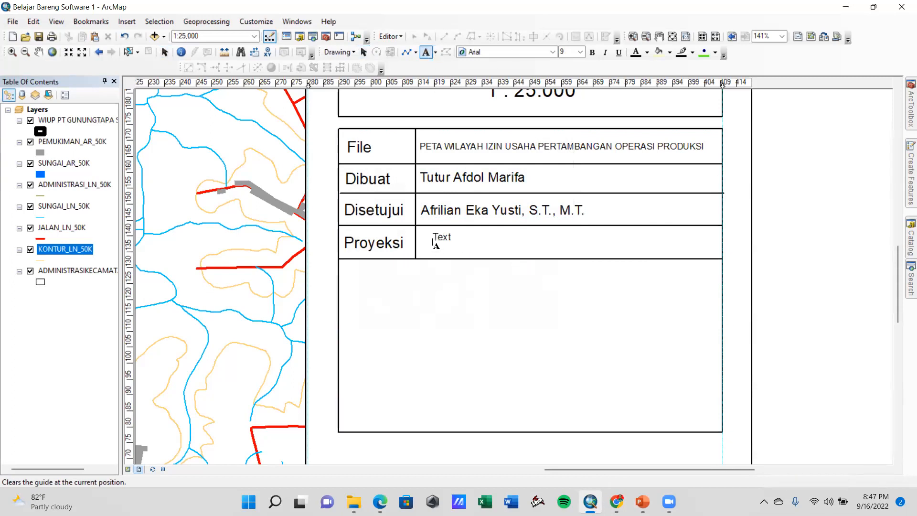
pyautogui.press('BackSpace')
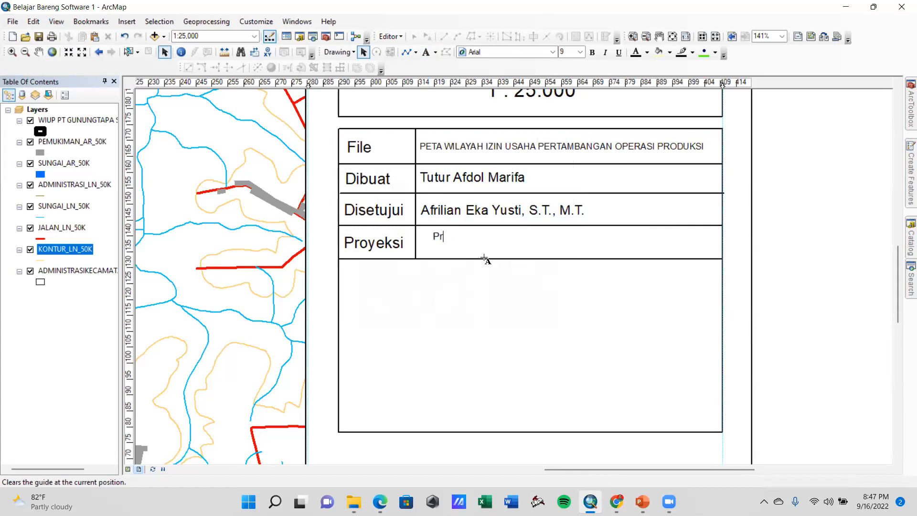
pyautogui.write('Projected Coor')
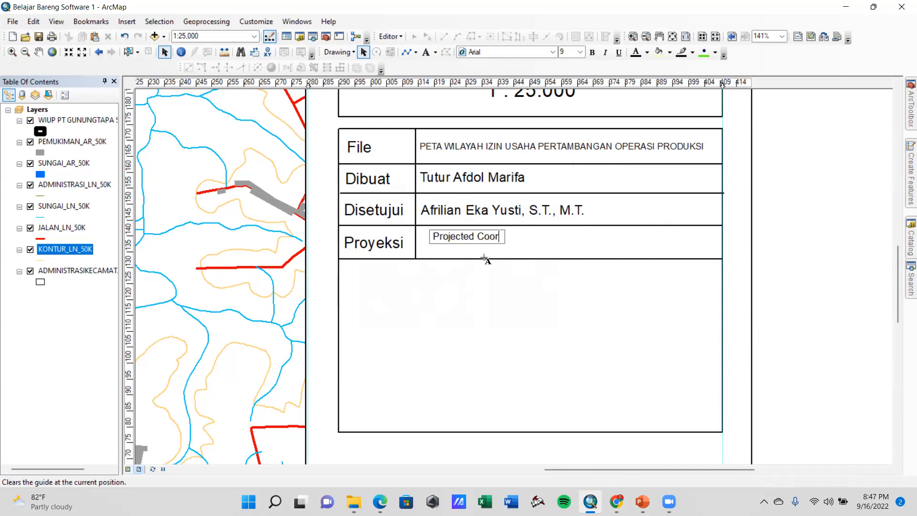
pyautogui.write('dinate Sys')
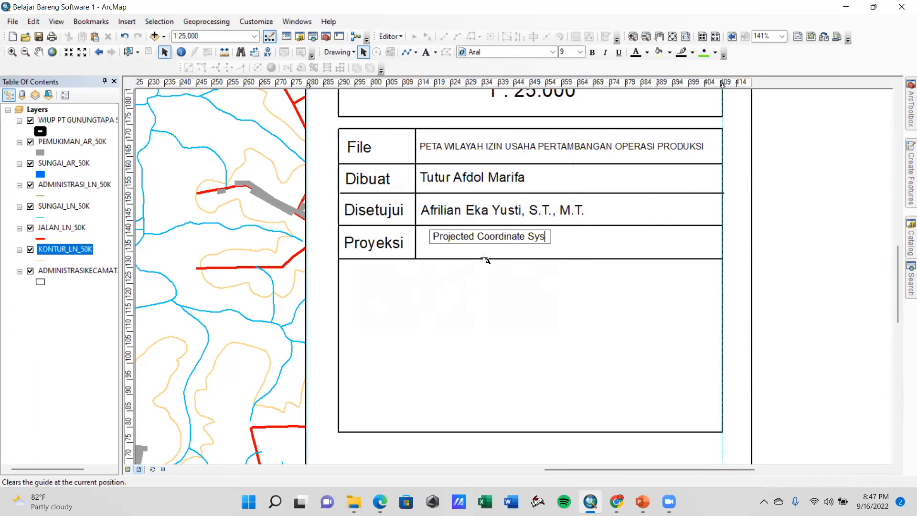
pyautogui.write('tems UTM')
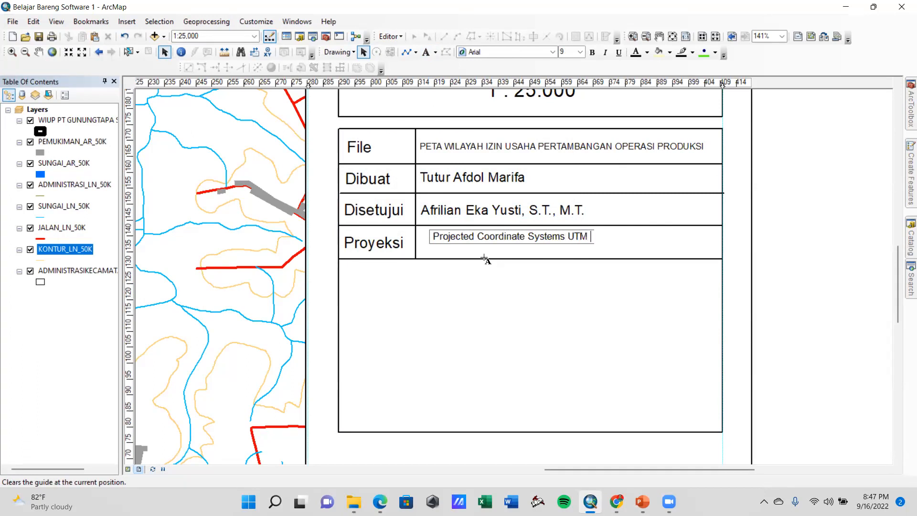
pyautogui.write('Zone 48S')
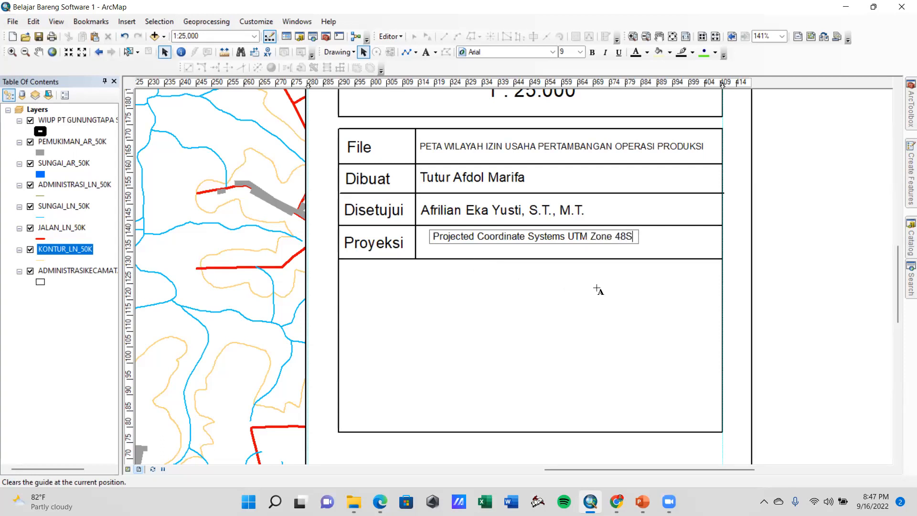
pyautogui.click(781, 266)
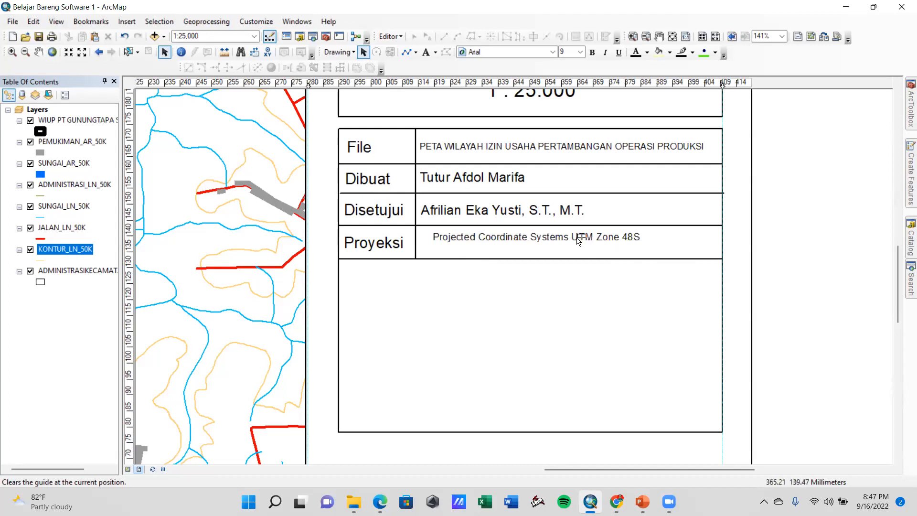
# Set the projection text to font size 12 and align it within the Proyeksi row's value cell
pyautogui.moveTo(575, 239); pyautogui.dragTo(566, 245)
pyautogui.click(583, 53)
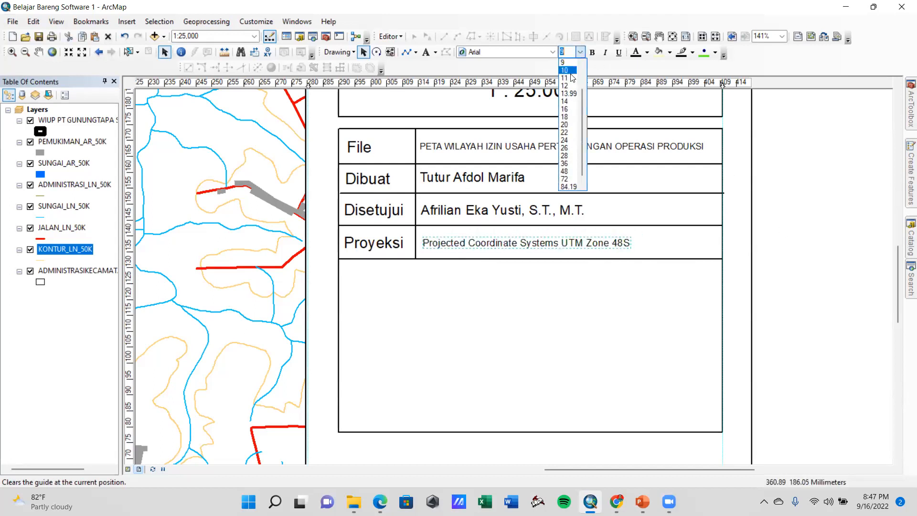
pyautogui.click(566, 89)
pyautogui.moveTo(542, 244); pyautogui.dragTo(540, 243)
pyautogui.click(470, 210)
pyautogui.click(766, 253)
# Extend the information table's frame down to about 65 mm on the vertical ruler and add a vertical guide along its left edge
pyautogui.scroll(-3, 510, 335)
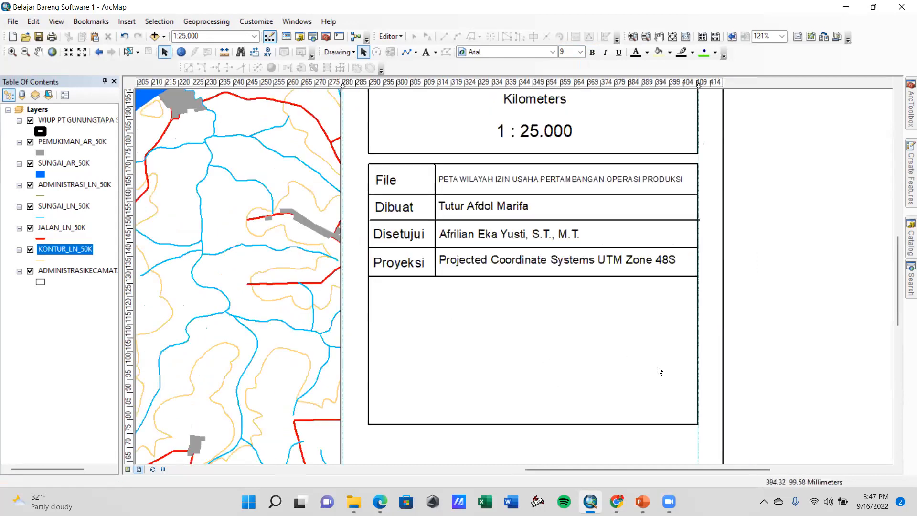
pyautogui.scroll(-2, 481, 348)
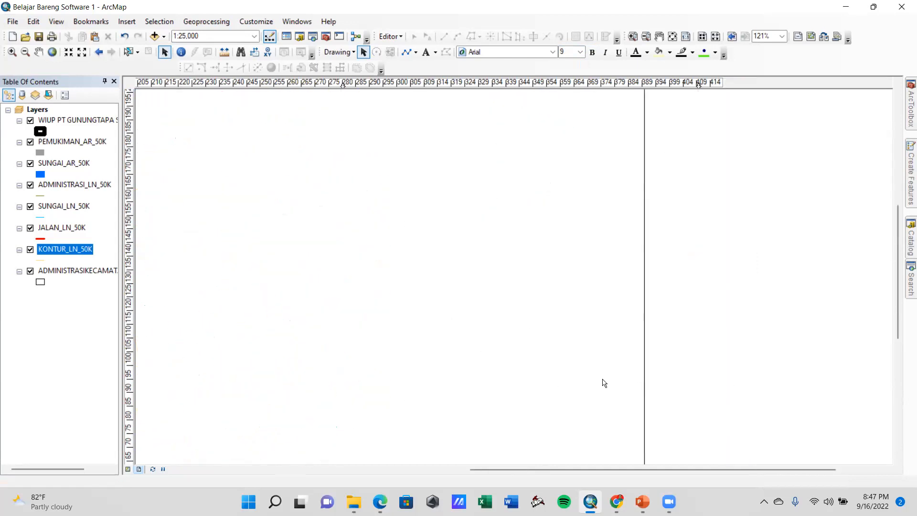
pyautogui.scroll(-1, 473, 360)
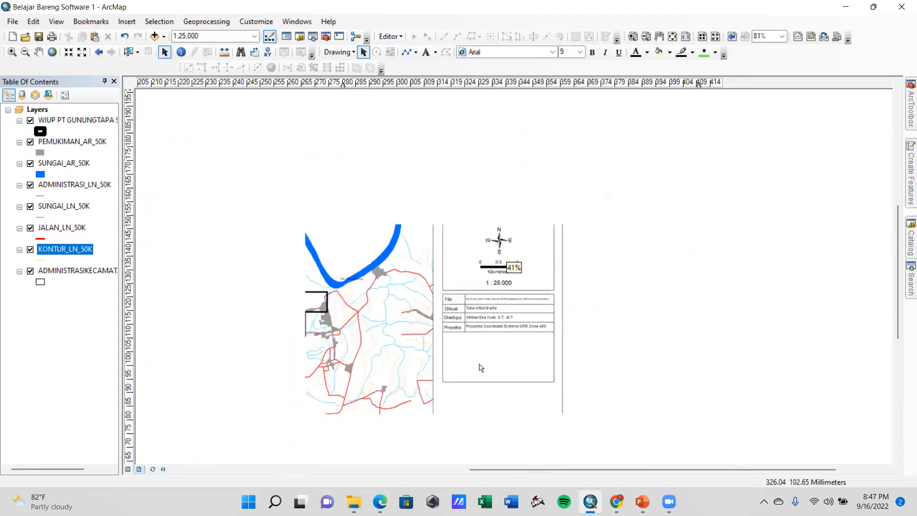
pyautogui.scroll(-1, 480, 368)
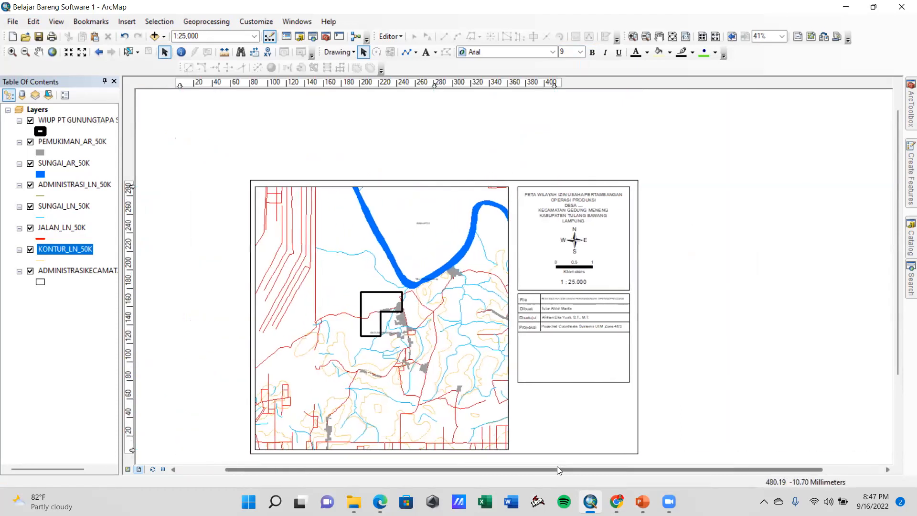
pyautogui.scroll(2, 548, 384)
pyautogui.scroll(1, 548, 385)
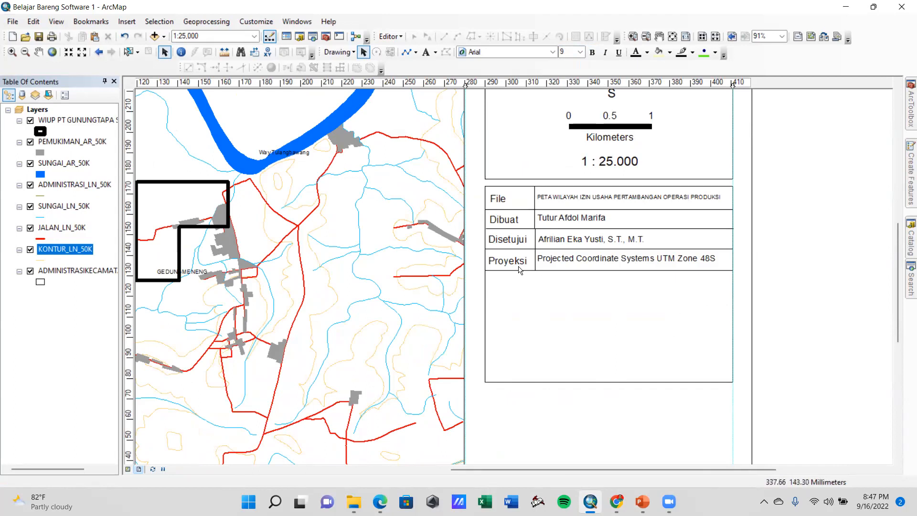
pyautogui.click(589, 322)
pyautogui.moveTo(609, 394); pyautogui.dragTo(610, 417)
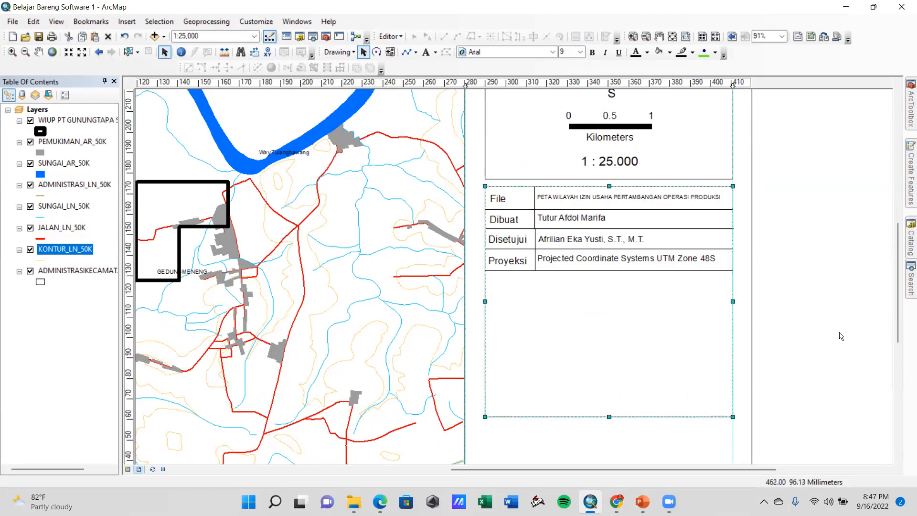
pyautogui.moveTo(898, 275); pyautogui.dragTo(896, 318)
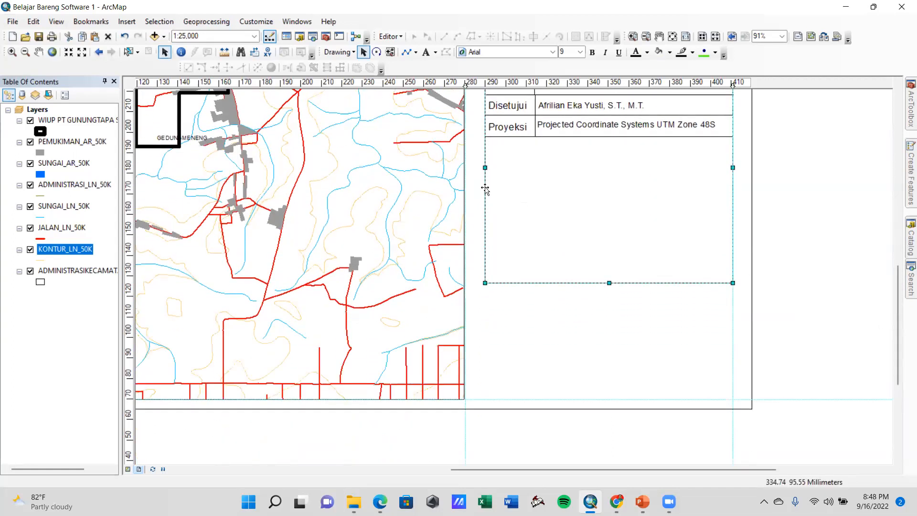
pyautogui.click(486, 84)
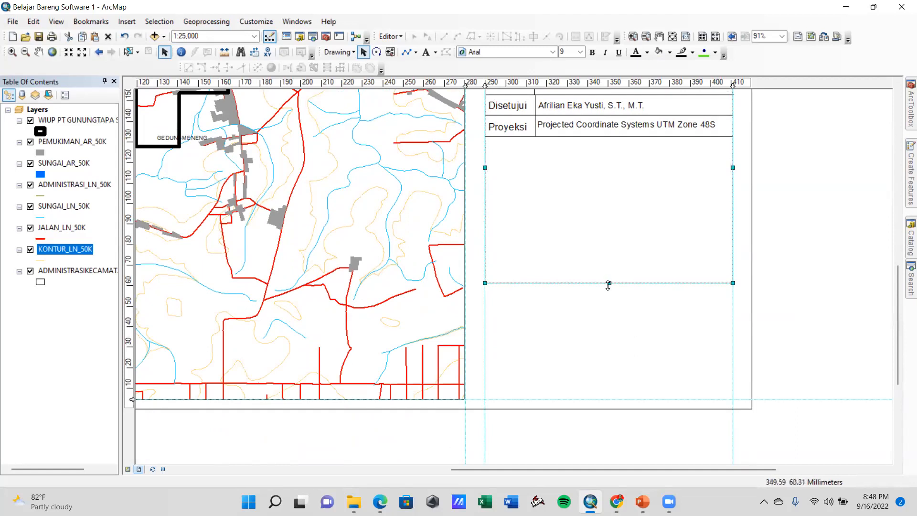
pyautogui.moveTo(609, 283); pyautogui.dragTo(609, 273)
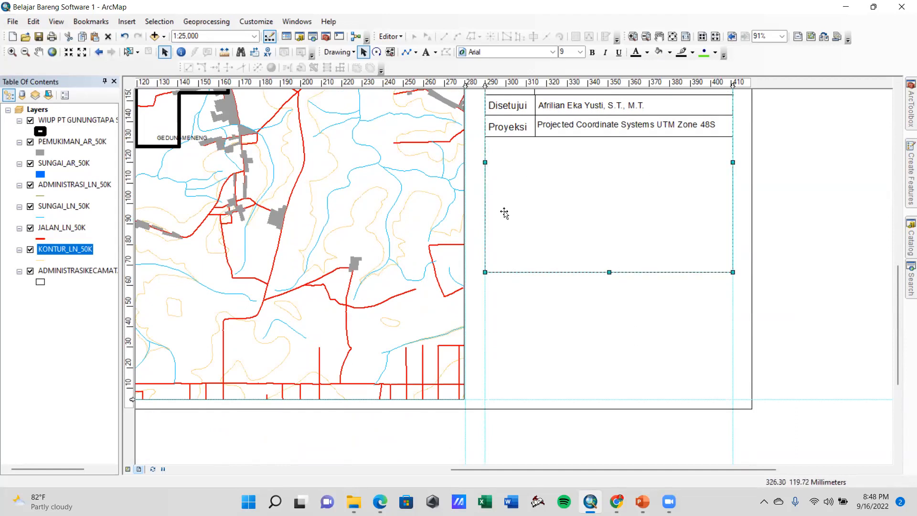
pyautogui.click(616, 291)
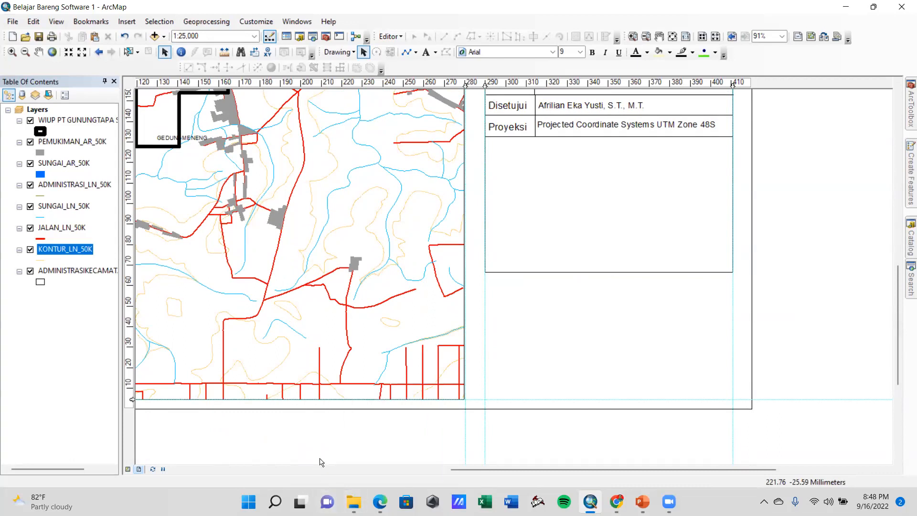
# Correct the spacing in the WIUP layer's name so it reads WIUP PT GUNUNG TAPA SEJAHTERA
pyautogui.click(55, 142)
pyautogui.click(67, 123)
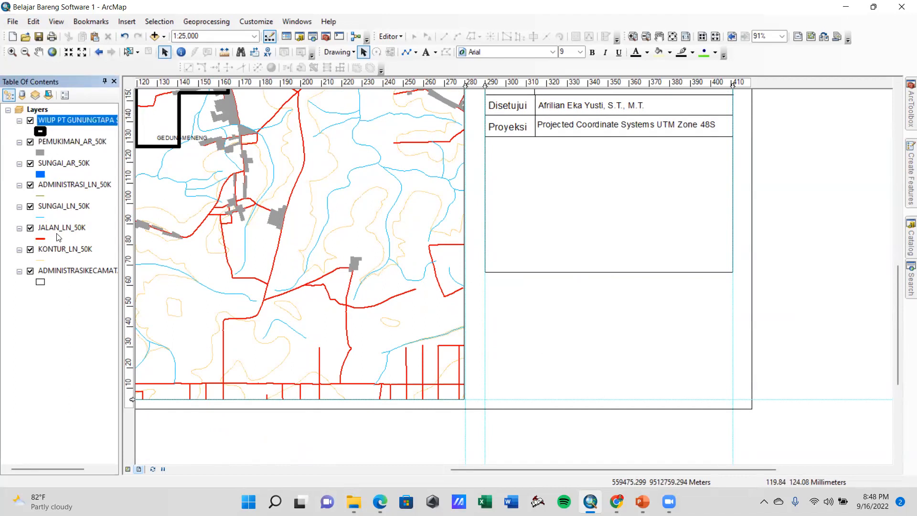
pyautogui.click(61, 121)
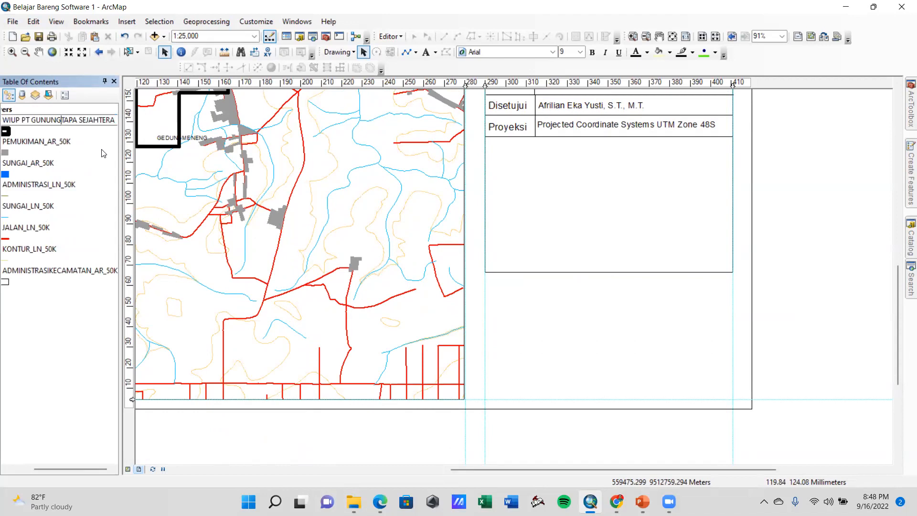
pyautogui.press('Return')
# Rename the PEMUKIMAN_AR_50K layer to PEMUKIMAN
pyautogui.click(46, 142)
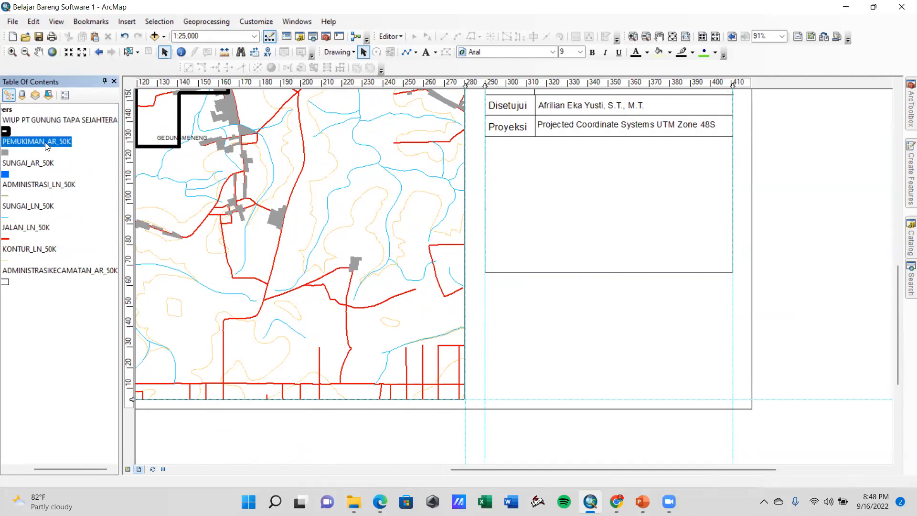
pyautogui.click(45, 143)
pyautogui.click(70, 142)
pyautogui.press('BackSpace')
pyautogui.press('BackSpace')
pyautogui.press('BackSpace')
pyautogui.press('BackSpace')
pyautogui.press('BackSpace')
pyautogui.press('BackSpace')
pyautogui.press('BackSpace')
pyautogui.press('Return')
# Rename the SUNGAI_AR_50K layer to Sungai
pyautogui.click(33, 162)
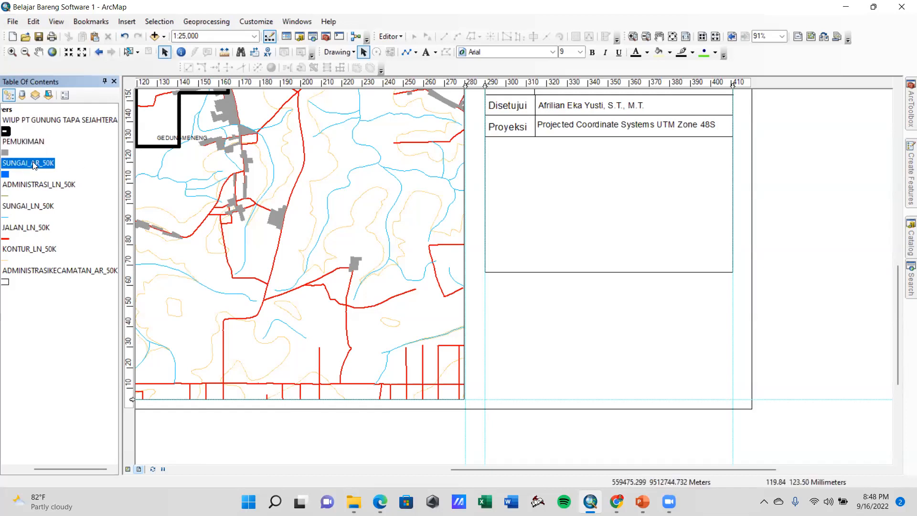
pyautogui.click(32, 161)
pyautogui.click(60, 161)
pyautogui.press('BackSpace')
pyautogui.press('BackSpace')
pyautogui.press('BackSpace')
pyautogui.press('BackSpace')
pyautogui.press('BackSpace')
pyautogui.press('BackSpace')
pyautogui.press('BackSpace')
pyautogui.press('BackSpace')
pyautogui.press('BackSpace')
pyautogui.press('BackSpace')
pyautogui.press('BackSpace')
pyautogui.press('BackSpace')
pyautogui.write('unga')
pyautogui.press('Return')
# Change the settlement layer's uppercase name to Pemukiman
pyautogui.click(31, 142)
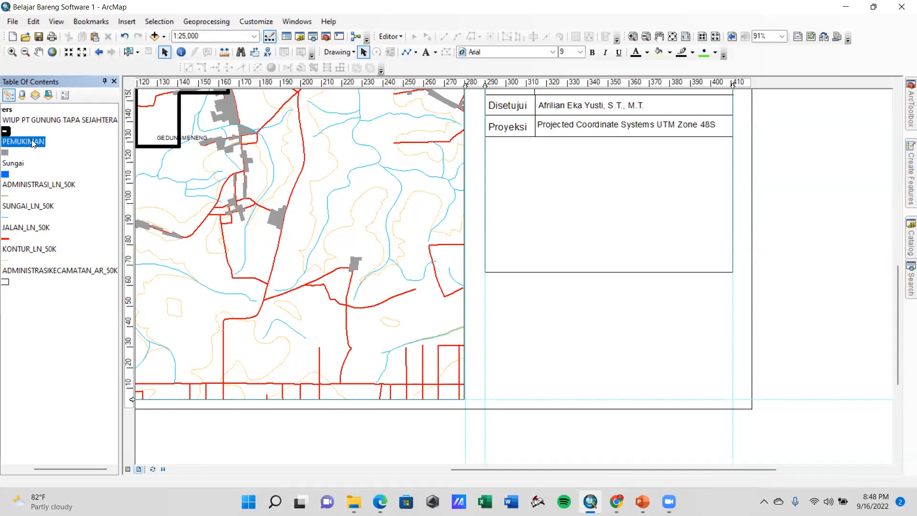
pyautogui.doubleClick(31, 141)
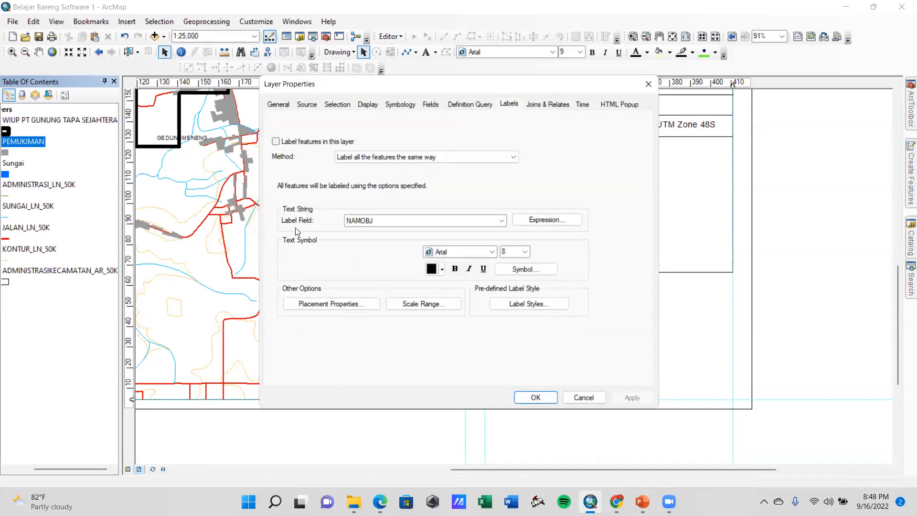
pyautogui.click(582, 398)
pyautogui.click(31, 142)
pyautogui.press('End')
pyautogui.press('BackSpace')
pyautogui.press('BackSpace')
pyautogui.press('BackSpace')
pyautogui.press('BackSpace')
pyautogui.press('BackSpace')
pyautogui.press('BackSpace')
pyautogui.press('BackSpace')
pyautogui.press('BackSpace')
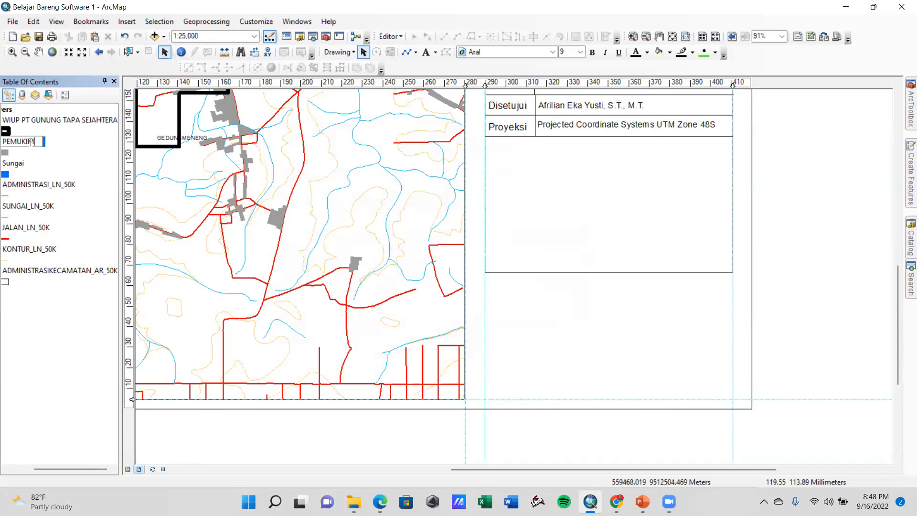
pyautogui.write('emukinan')
pyautogui.press('Return')
pyautogui.click(66, 121)
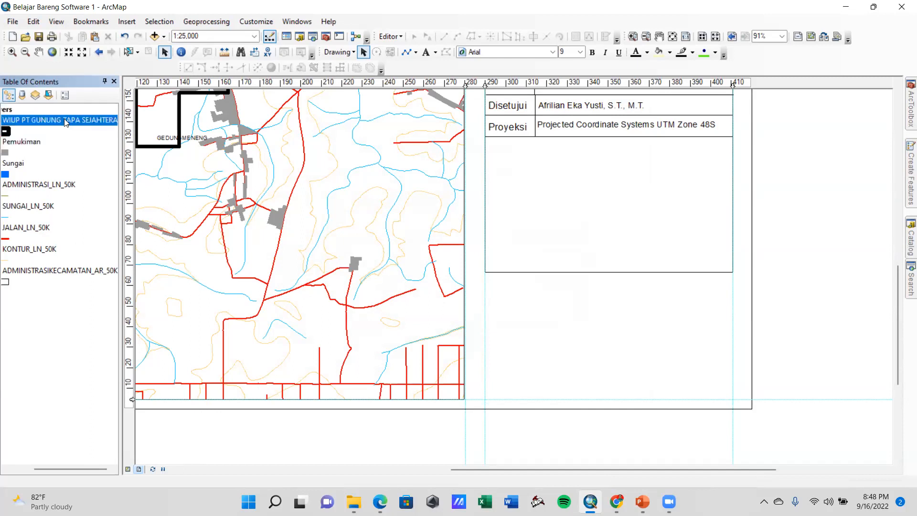
pyautogui.click(66, 120)
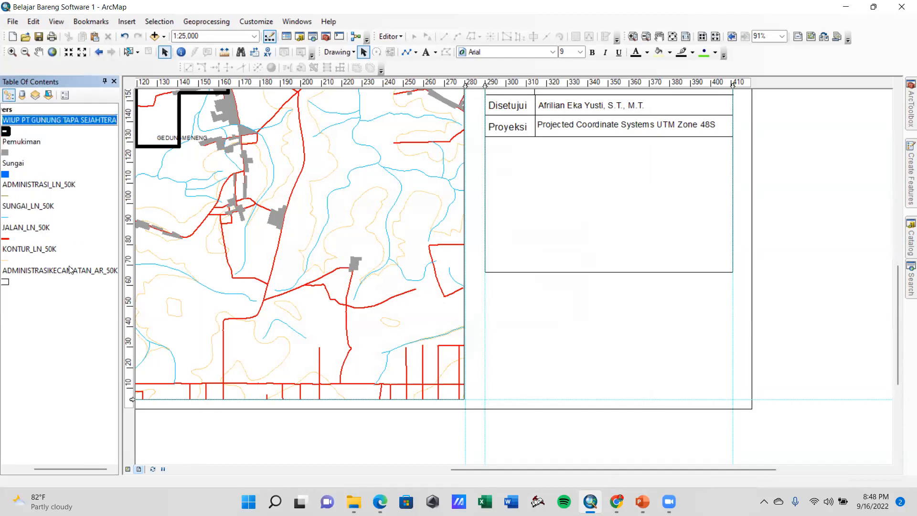
pyautogui.moveTo(75, 468); pyautogui.dragTo(34, 469)
pyautogui.click(57, 408)
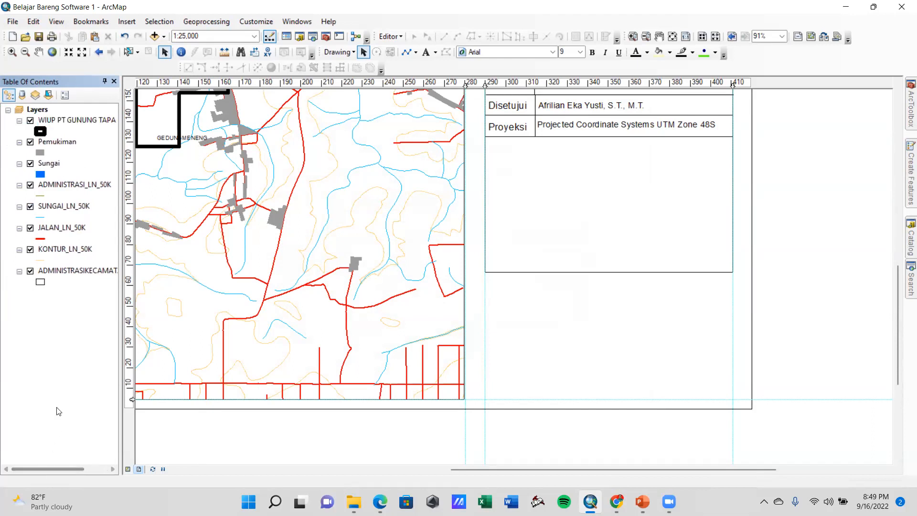
# Rename the SUNGAI_LN_50K line layer to Sungai
pyautogui.click(64, 210)
pyautogui.click(64, 208)
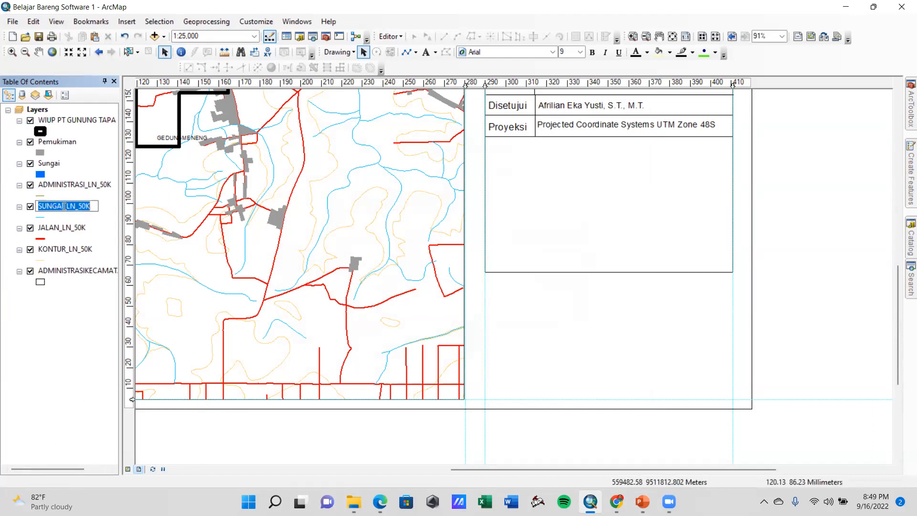
pyautogui.click(93, 203)
pyautogui.press('BackSpace')
pyautogui.press('BackSpace')
pyautogui.press('BackSpace')
pyautogui.press('BackSpace')
pyautogui.press('BackSpace')
pyautogui.press('BackSpace')
pyautogui.press('BackSpace')
pyautogui.press('BackSpace')
pyautogui.press('BackSpace')
pyautogui.press('BackSpace')
pyautogui.press('BackSpace')
pyautogui.press('BackSpace')
pyautogui.press('BackSpace')
pyautogui.write('Sungai')
pyautogui.press('Return')
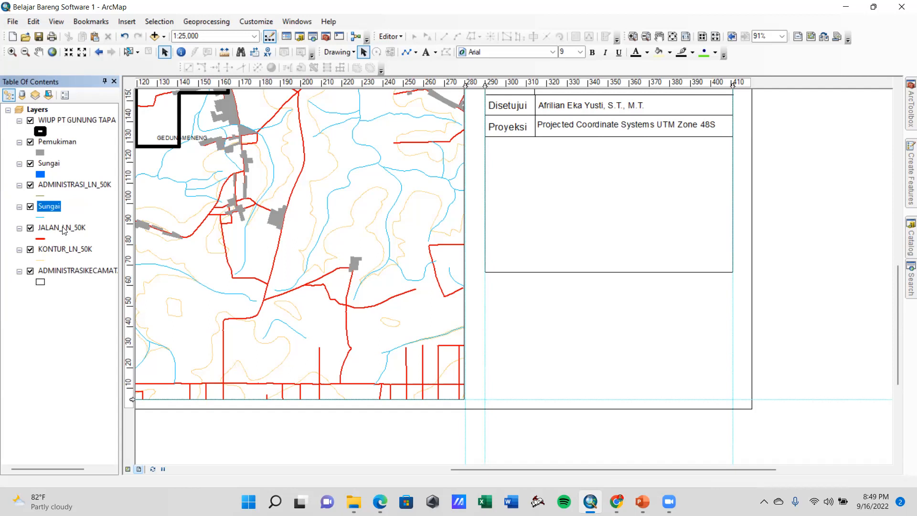
# Rename the JALAN_LN_50K layer to Jalan
pyautogui.click(63, 230)
pyautogui.click(75, 225)
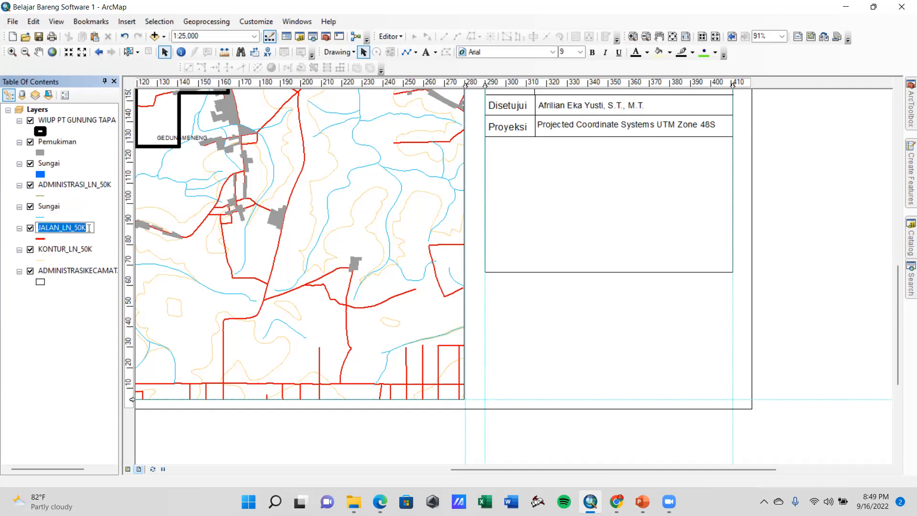
pyautogui.write('Jalan')
pyautogui.press('Return')
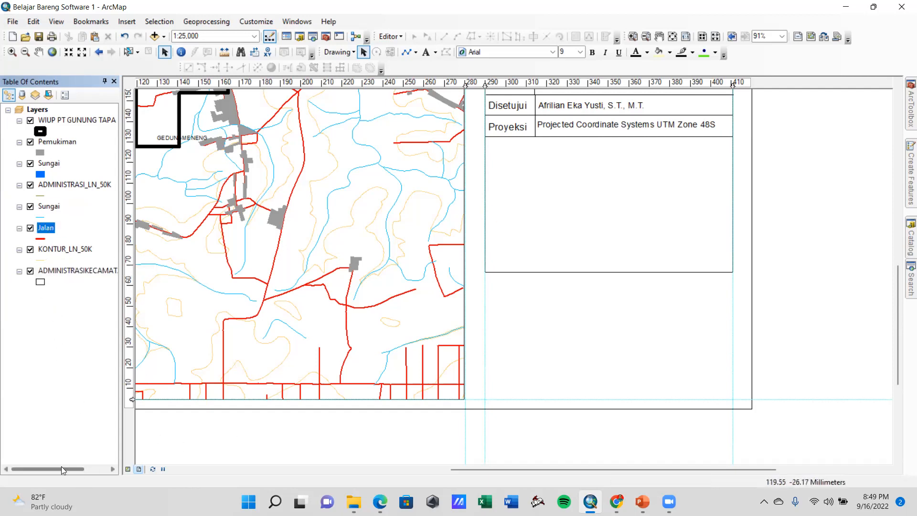
# Start a new map legend and exclude the Sungai area layer listed below Pemukiman from its items
pyautogui.scroll(-1, 641, 312)
pyautogui.scroll(1, 641, 312)
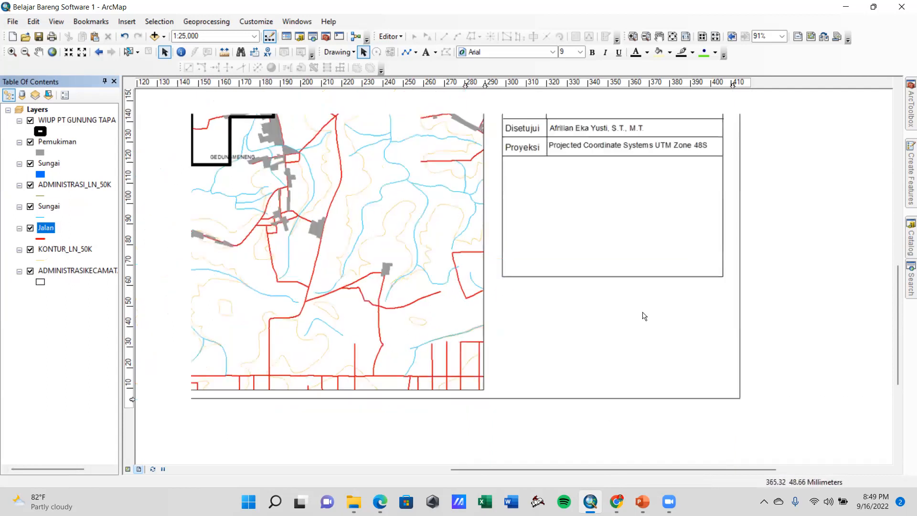
pyautogui.click(135, 24)
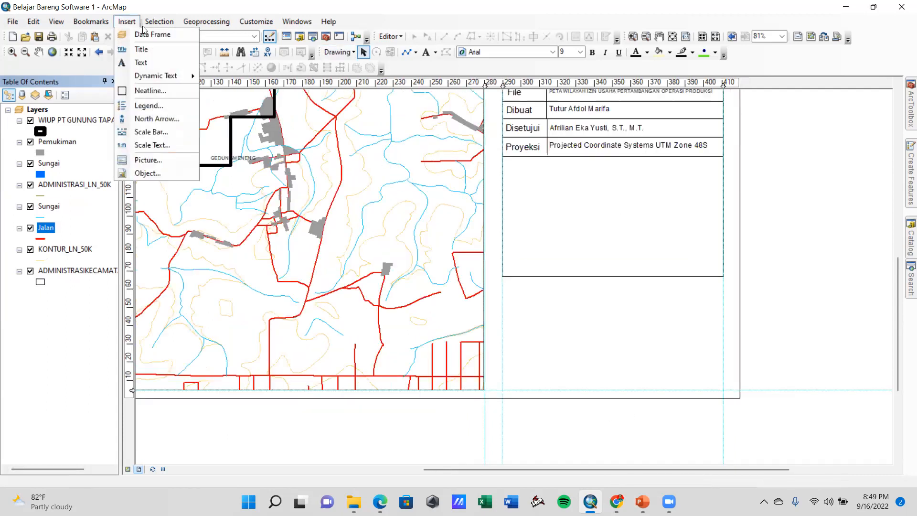
pyautogui.click(140, 106)
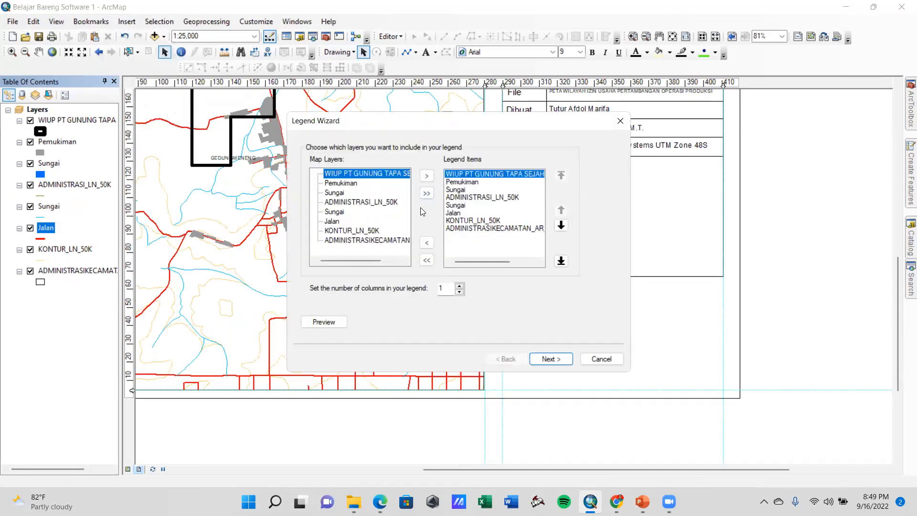
pyautogui.click(467, 175)
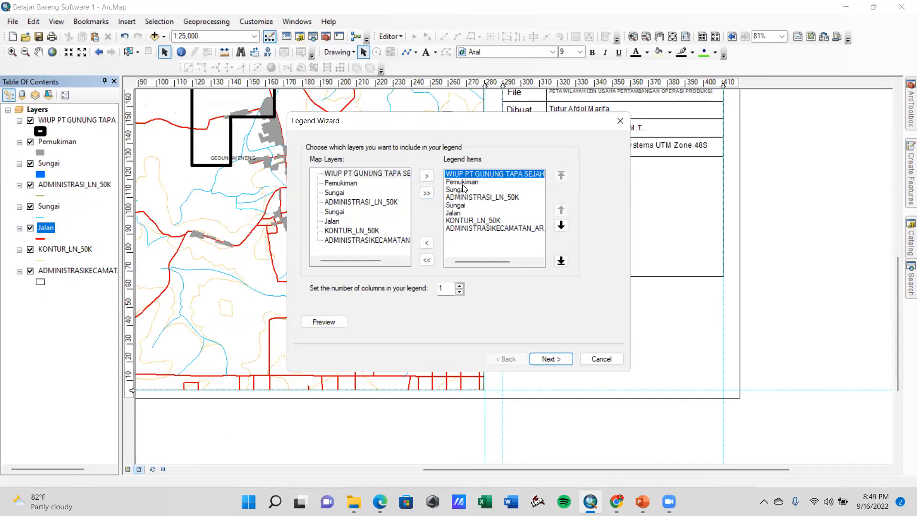
pyautogui.click(456, 190)
pyautogui.click(456, 214)
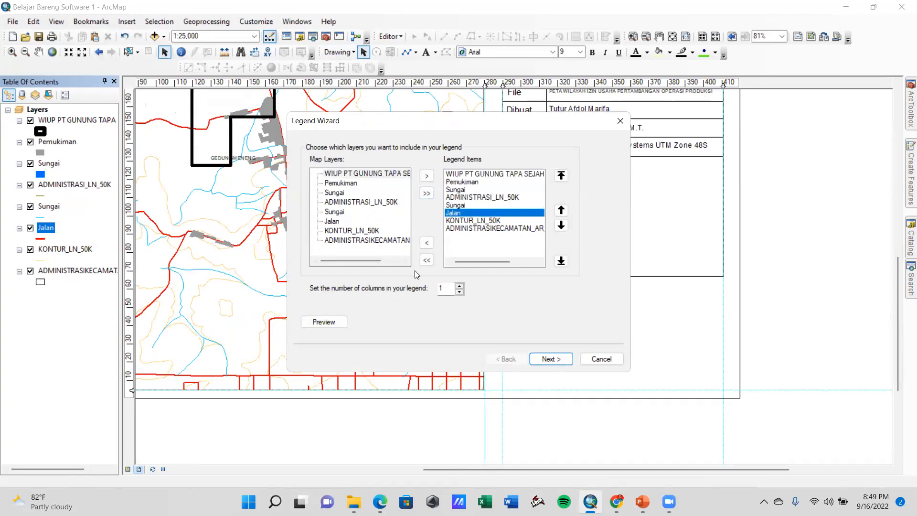
pyautogui.click(459, 207)
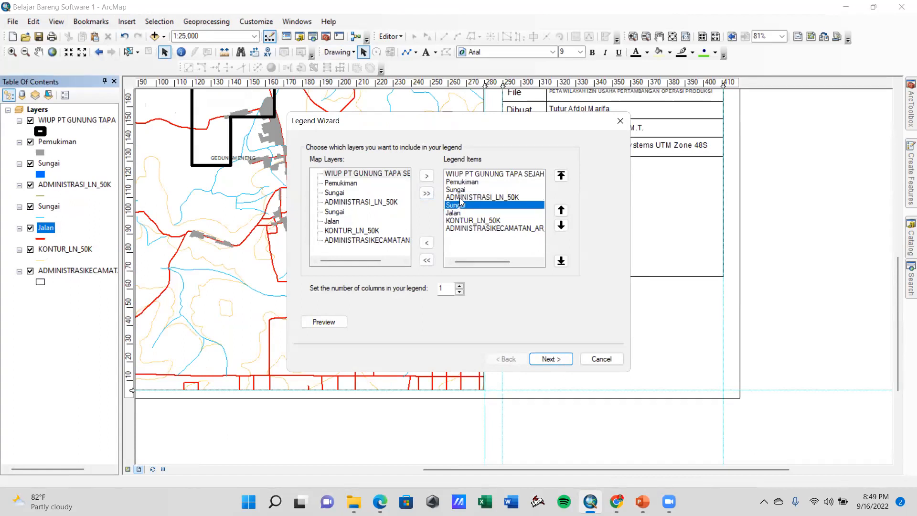
pyautogui.click(462, 190)
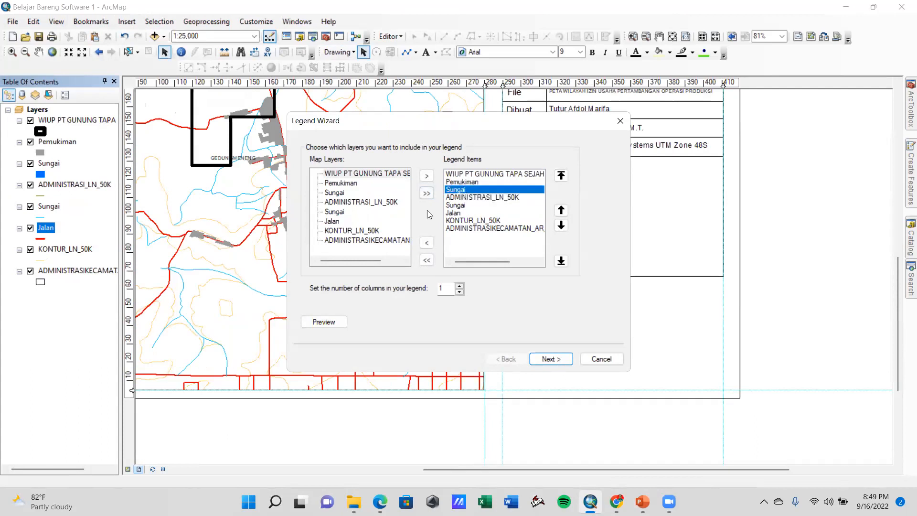
pyautogui.click(426, 245)
# Exclude ADMINISTRASI_LN_50K, KONTUR_LN_50K and the ADMINISTRASIKECAMATAN_AR layer from the legend items
pyautogui.click(469, 190)
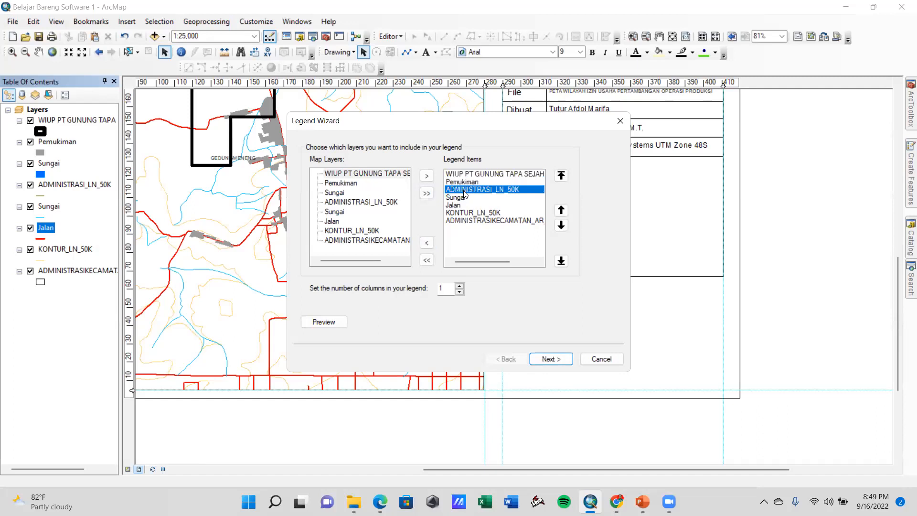
pyautogui.click(427, 244)
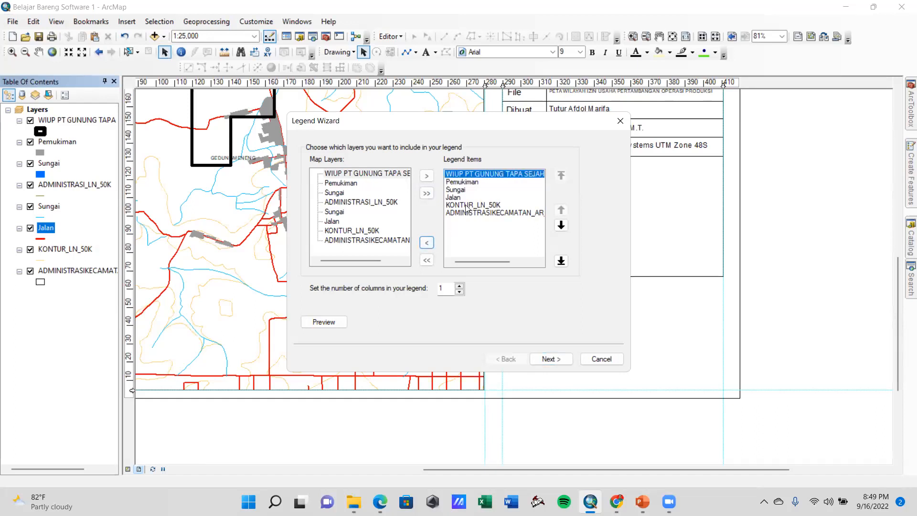
pyautogui.click(466, 206)
pyautogui.click(426, 243)
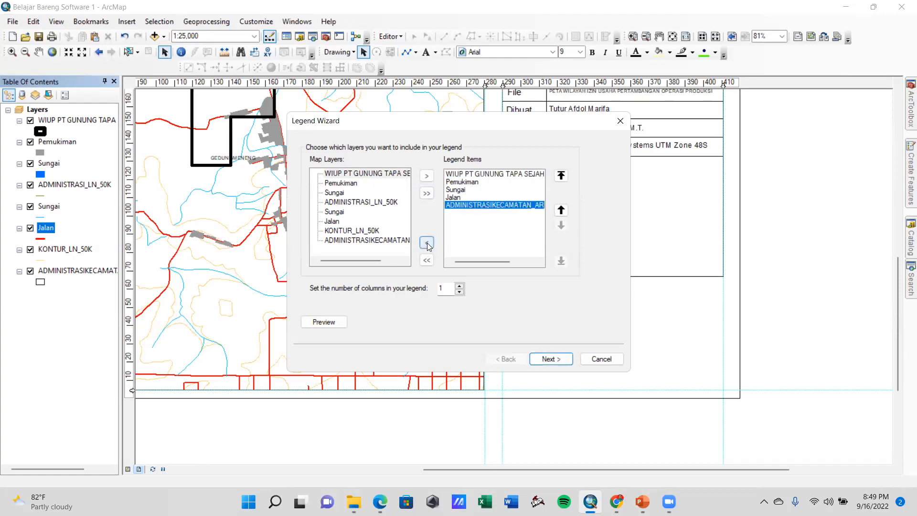
pyautogui.click(427, 244)
# Reorder the legend items so that Sungai and Jalan come before Pemukiman
pyautogui.click(460, 190)
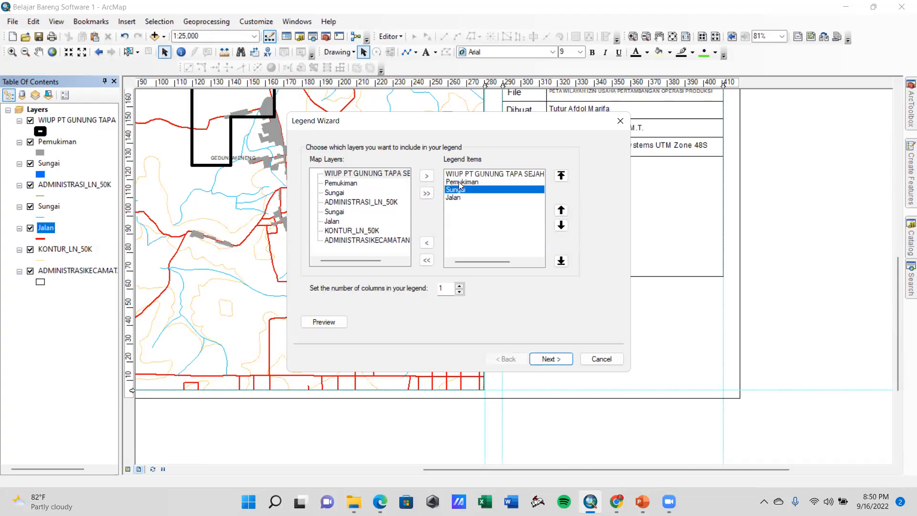
pyautogui.click(561, 210)
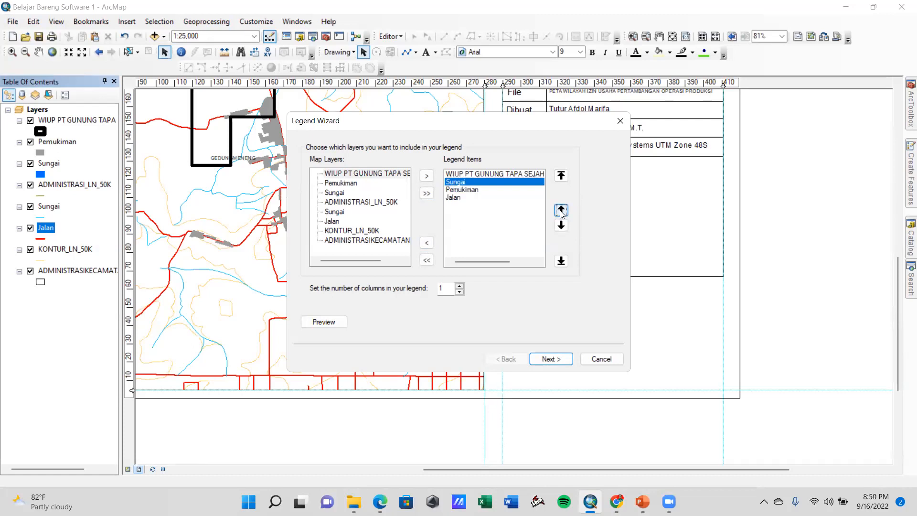
pyautogui.click(462, 198)
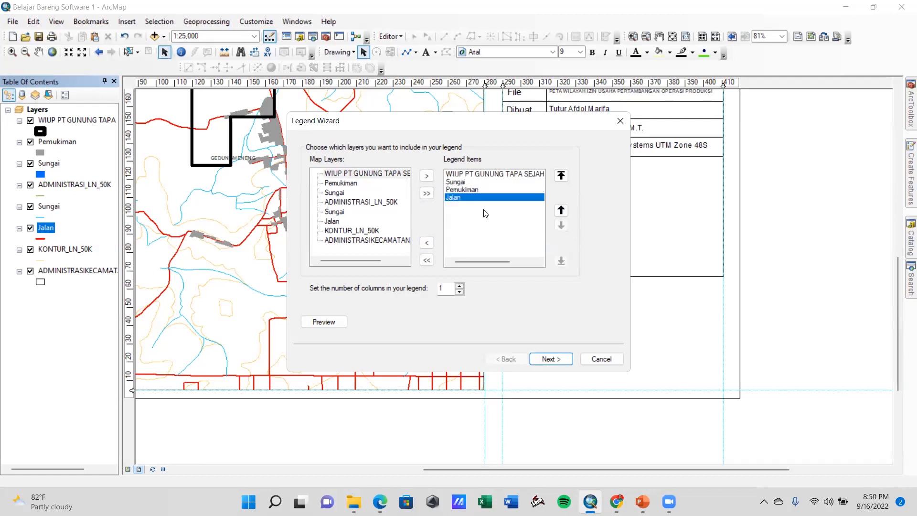
pyautogui.click(564, 213)
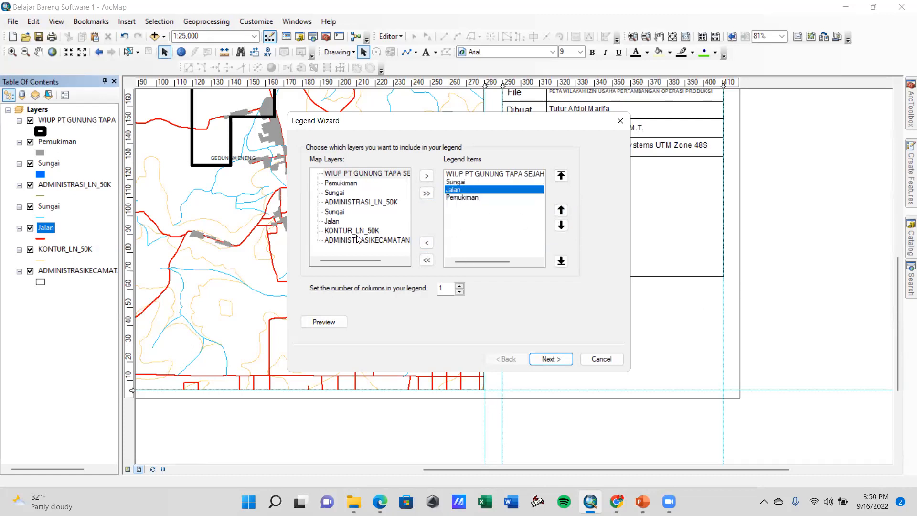
# Title the legend Legenda, keep the default frame, patch and spacing settings, and create it
pyautogui.click(559, 358)
pyautogui.click(333, 158)
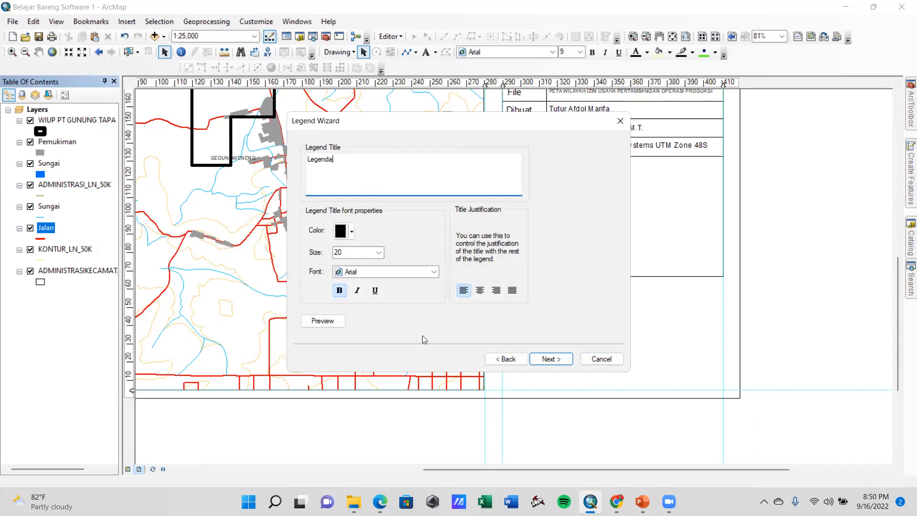
pyautogui.click(563, 361)
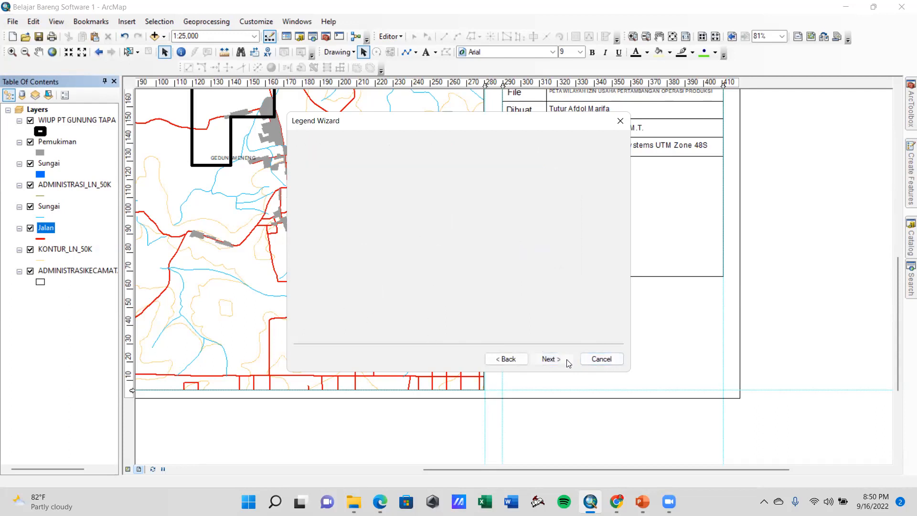
pyautogui.click(552, 358)
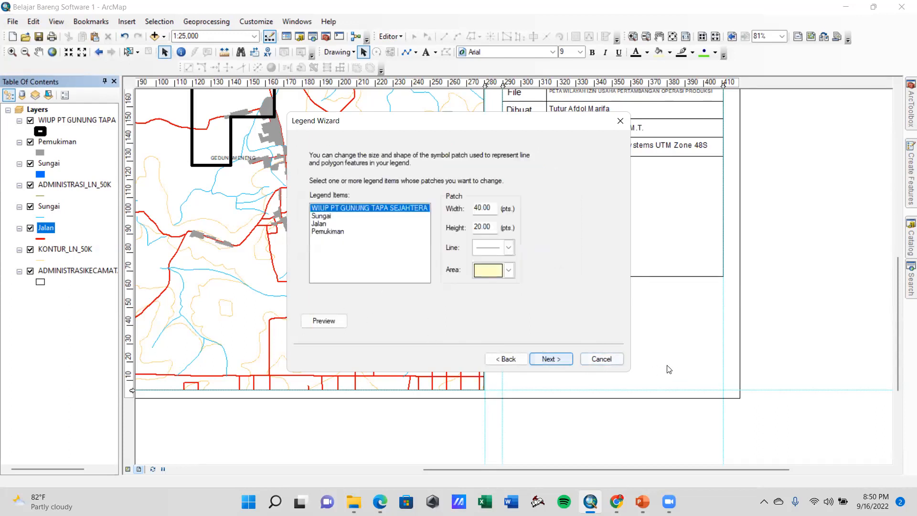
pyautogui.click(498, 274)
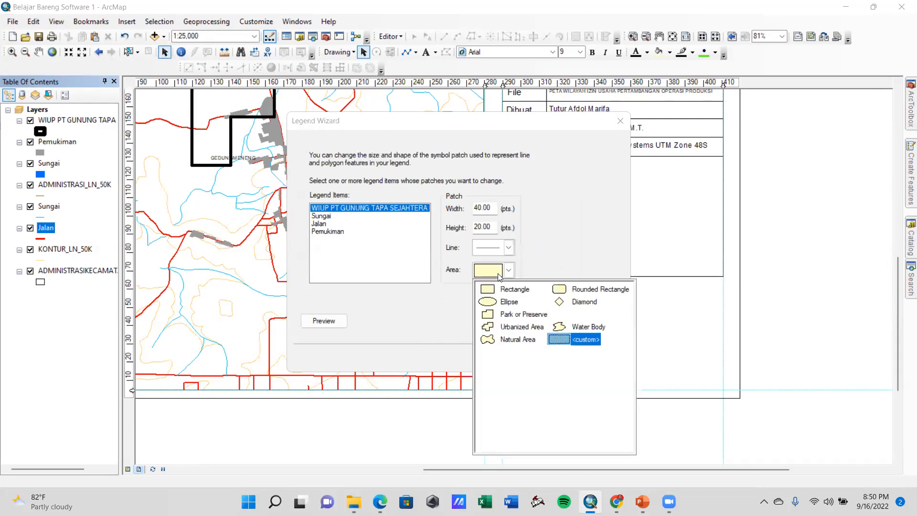
pyautogui.click(499, 276)
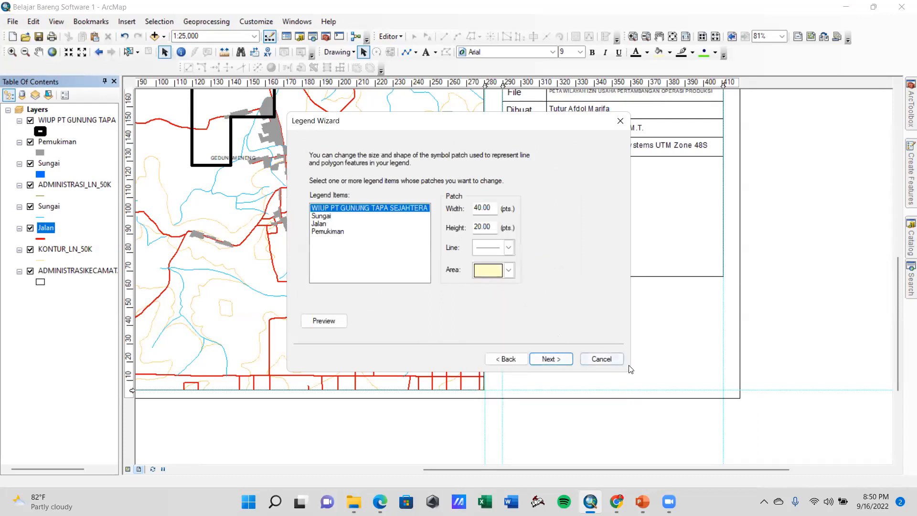
pyautogui.click(554, 360)
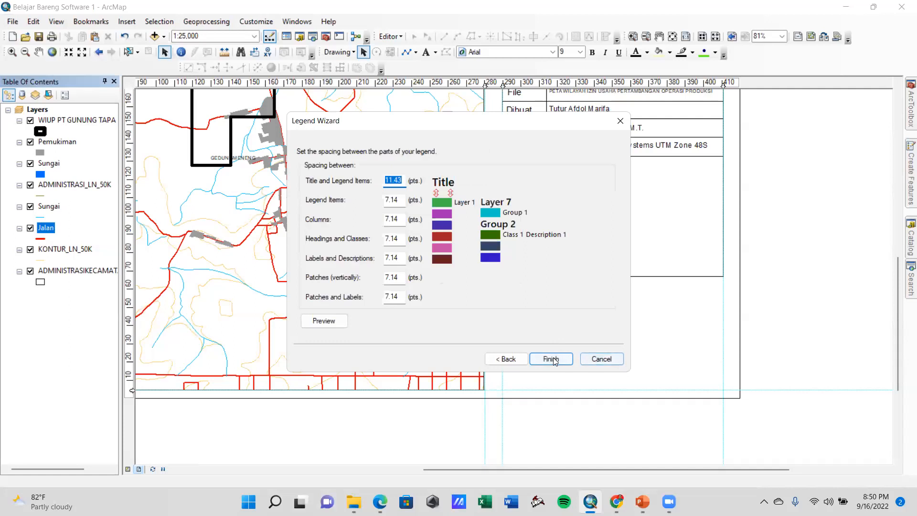
pyautogui.click(551, 359)
# Place the legend in the empty box beneath the Proyeksi row of the information table
pyautogui.moveTo(516, 239); pyautogui.dragTo(613, 175)
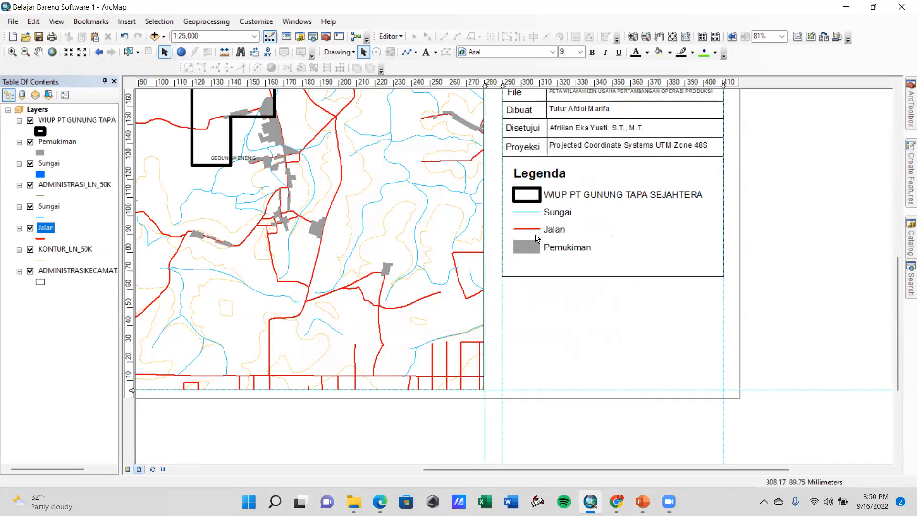
pyautogui.click(554, 252)
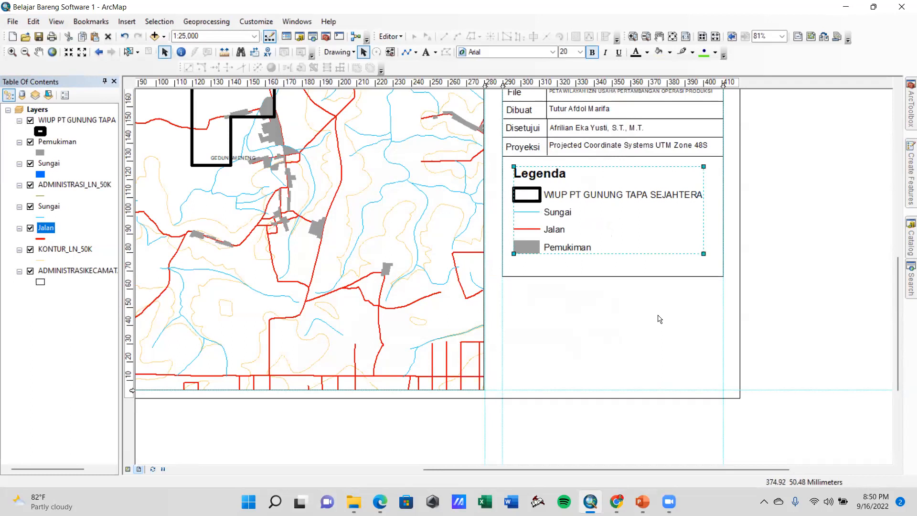
pyautogui.click(619, 301)
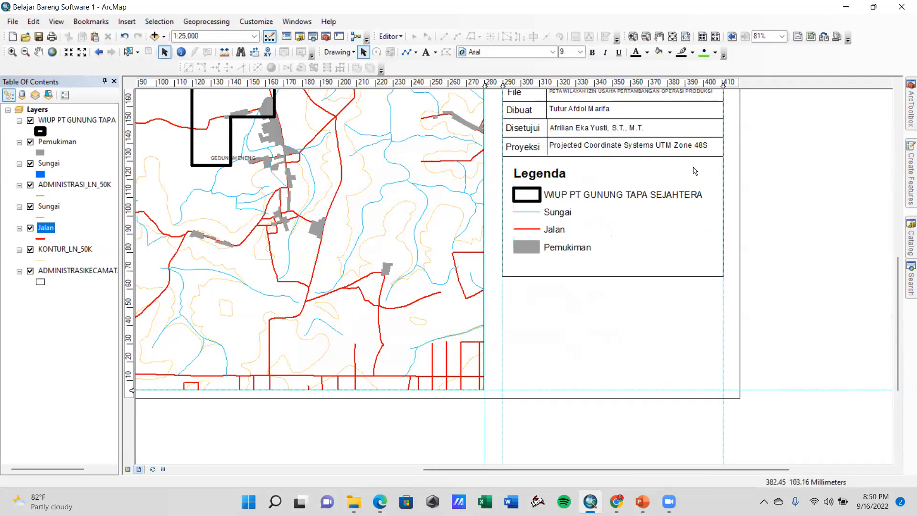
# Draw a rectangle about 12 mm wide and 9 mm high beside the Jalan legend entry
pyautogui.click(415, 52)
pyautogui.click(429, 62)
pyautogui.moveTo(605, 219); pyautogui.dragTo(621, 231)
pyautogui.moveTo(625, 234); pyautogui.dragTo(627, 234)
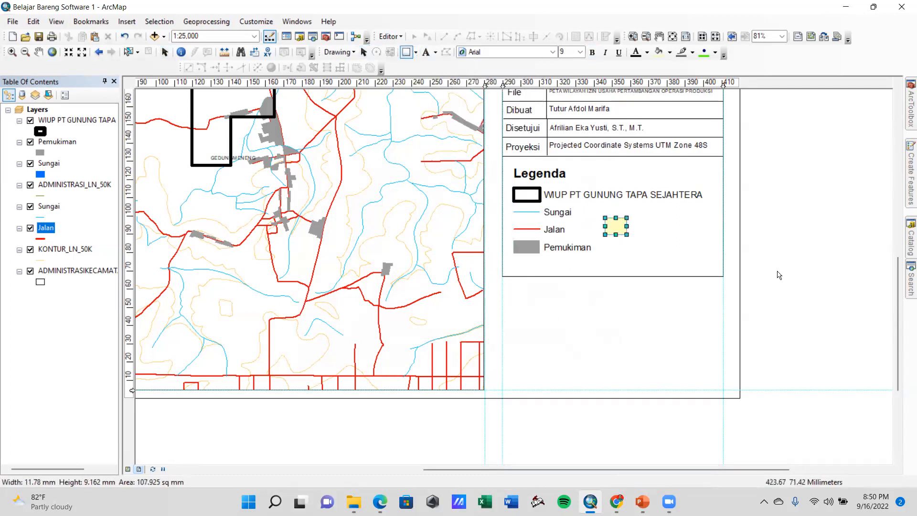
pyautogui.click(765, 237)
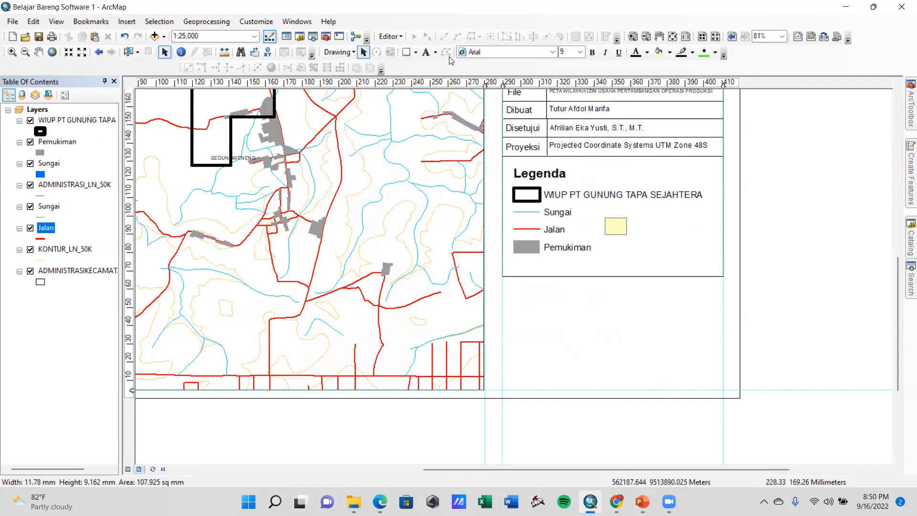
# Draw a wavy curve about 20 mm wide and 6 mm high beside the Pemukiman legend entry
pyautogui.click(525, 215)
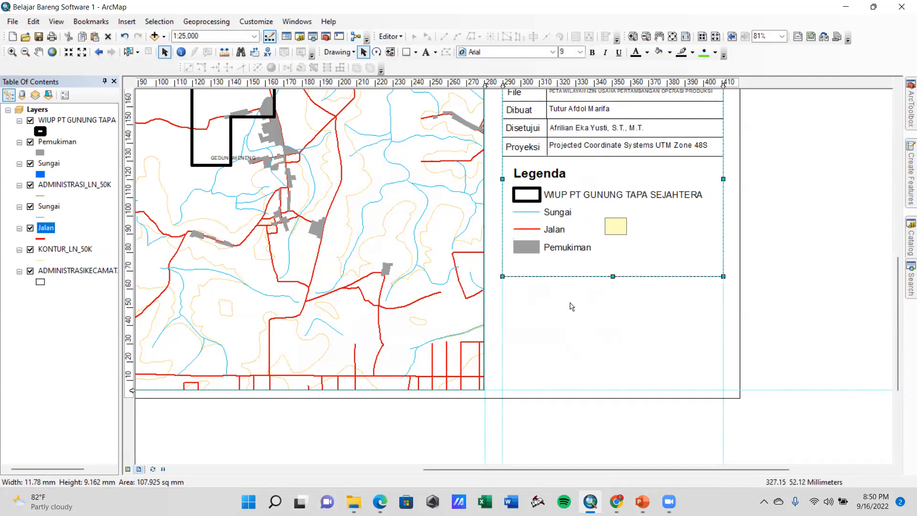
pyautogui.click(572, 306)
pyautogui.click(415, 52)
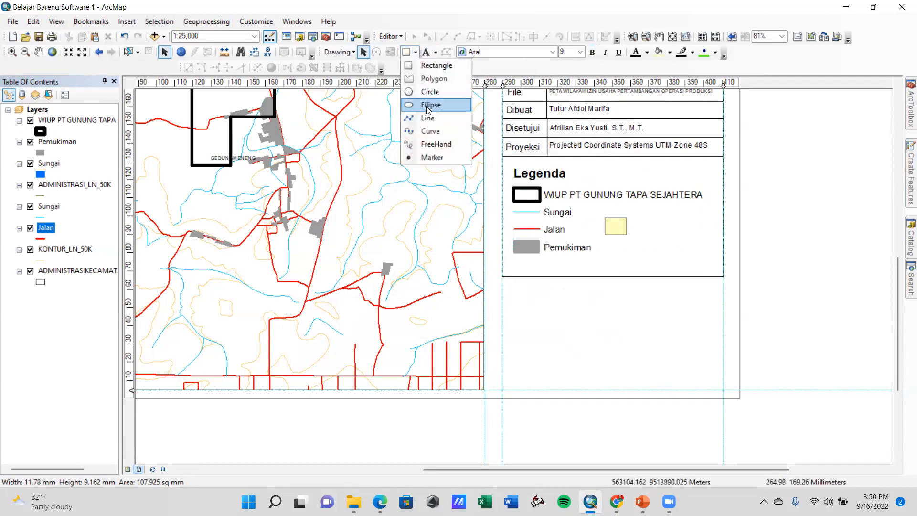
pyautogui.click(428, 131)
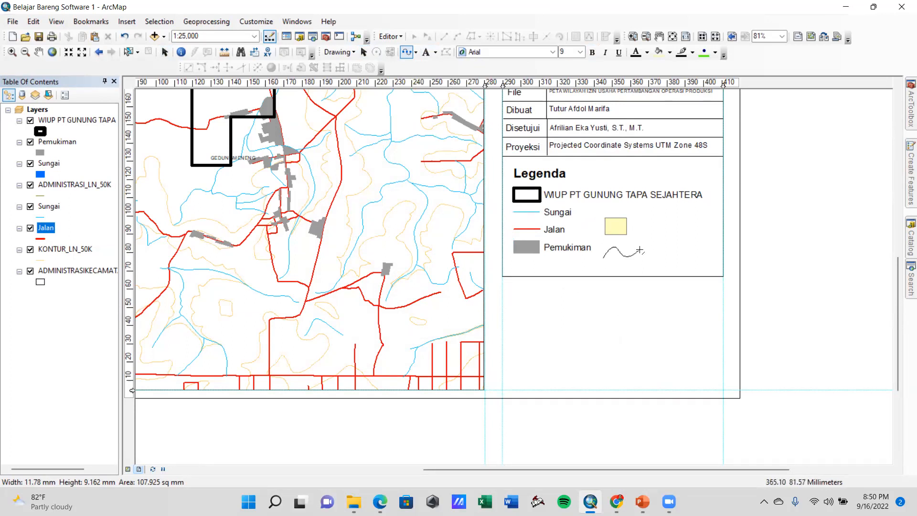
pyautogui.doubleClick(640, 249)
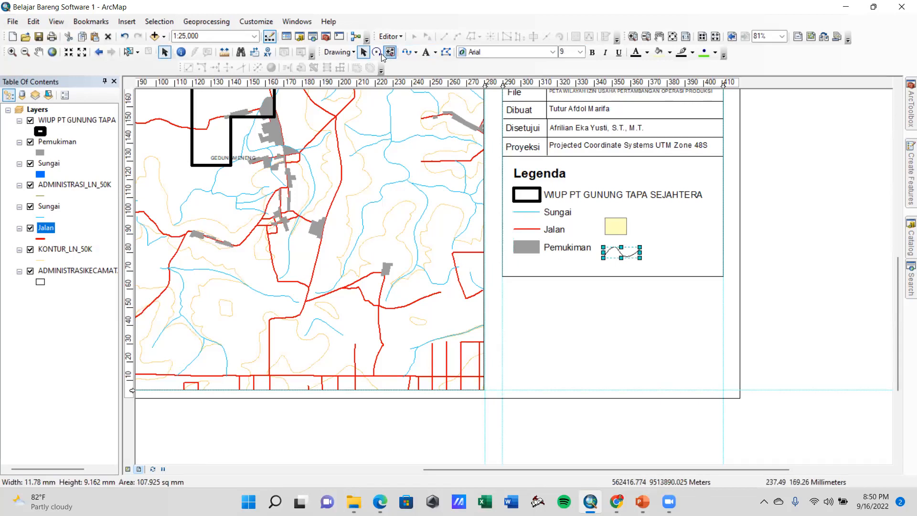
# Try to recolor the selected curve blue by applying a blue font color and a blue fill color
pyautogui.click(647, 53)
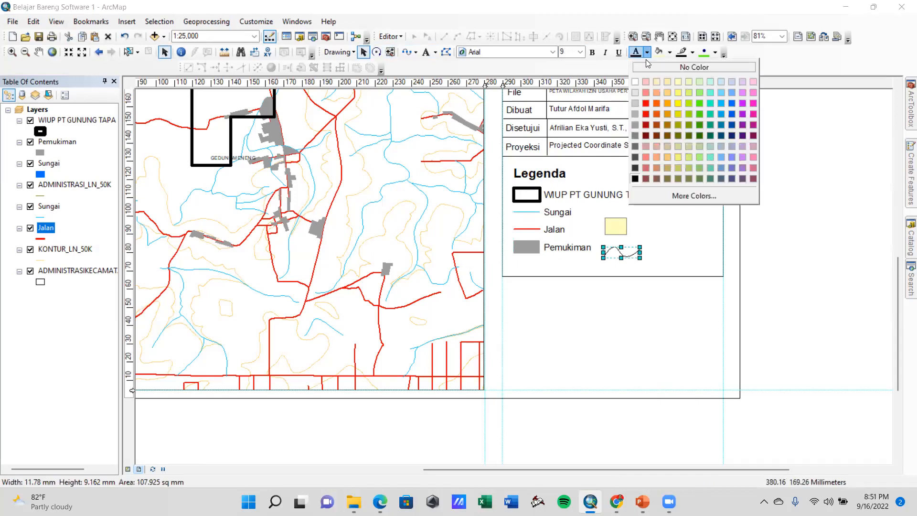
pyautogui.click(729, 124)
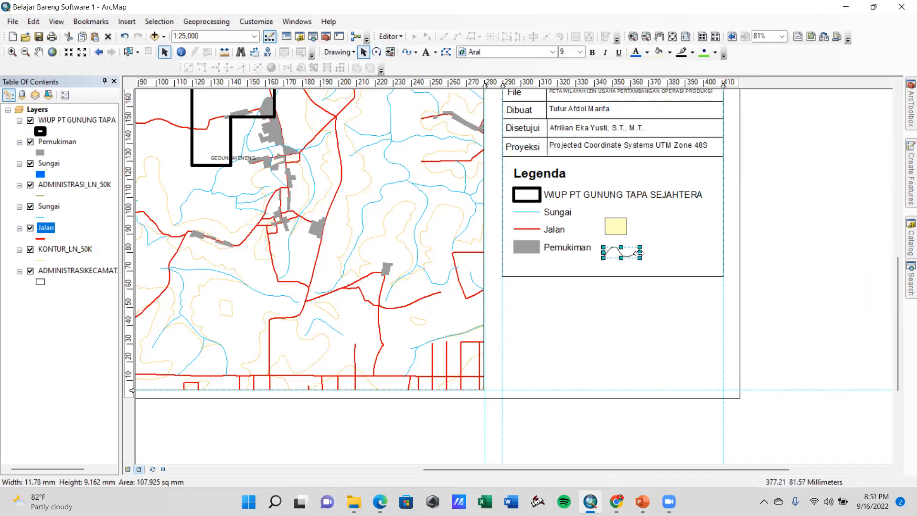
pyautogui.click(670, 53)
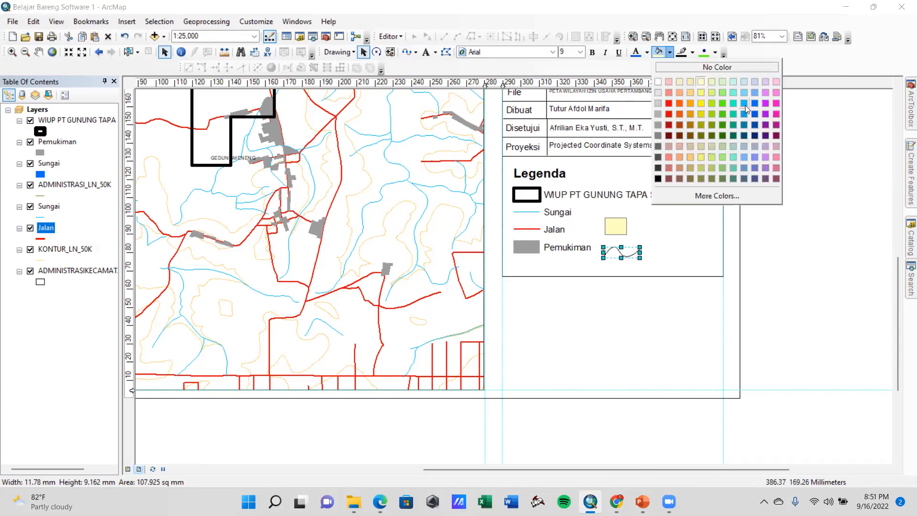
pyautogui.click(755, 113)
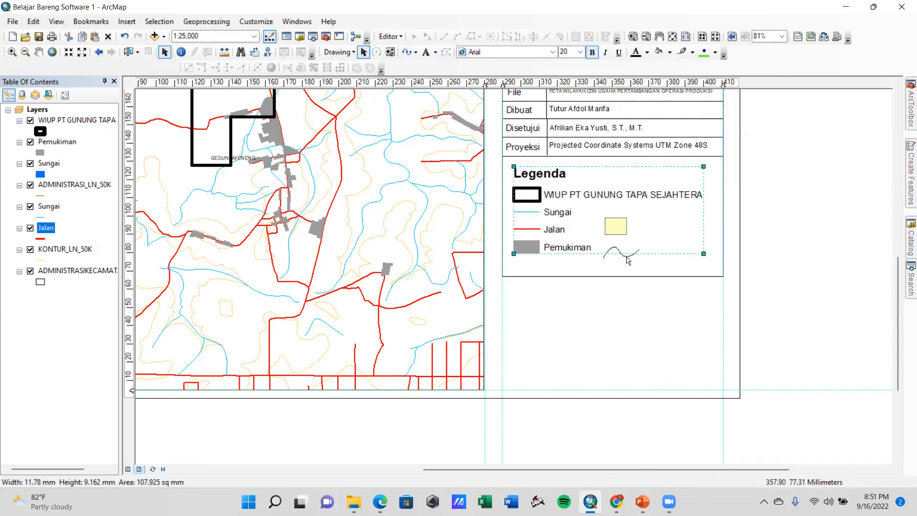
# Recolor the wavy curve beside the Pemukiman legend entry blue and increase its line width
pyautogui.rightClick(628, 258)
pyautogui.click(649, 461)
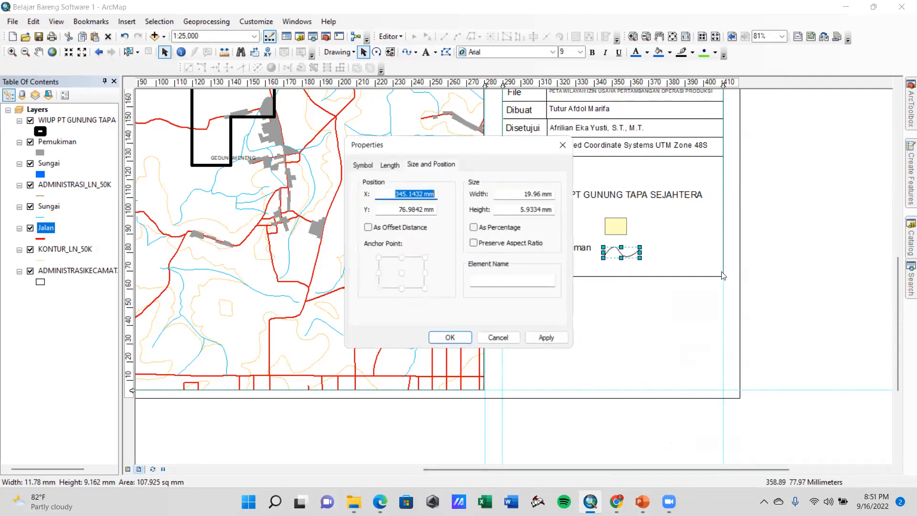
pyautogui.click(390, 165)
pyautogui.click(372, 165)
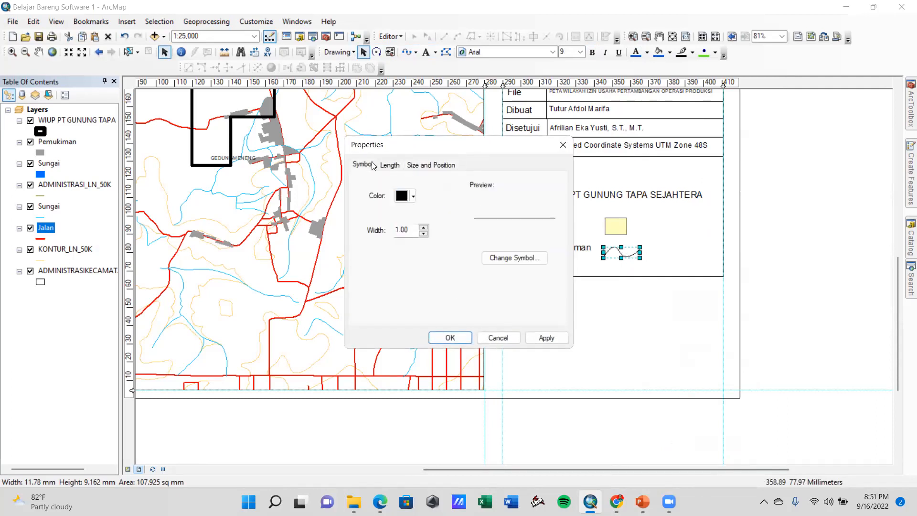
pyautogui.click(403, 196)
pyautogui.click(495, 249)
pyautogui.click(423, 228)
pyautogui.click(423, 227)
pyautogui.click(546, 337)
pyautogui.click(450, 338)
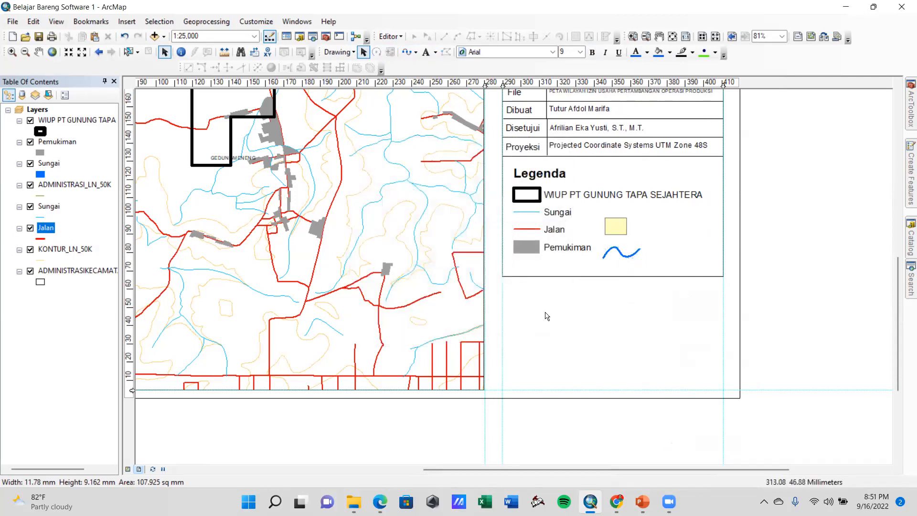
# Delete the yellow rectangle and the blue wavy curve drawn beside the legend entries
pyautogui.click(564, 210)
pyautogui.click(621, 229)
pyautogui.click(616, 226)
pyautogui.press('Delete')
pyautogui.click(625, 256)
pyautogui.press('Delete')
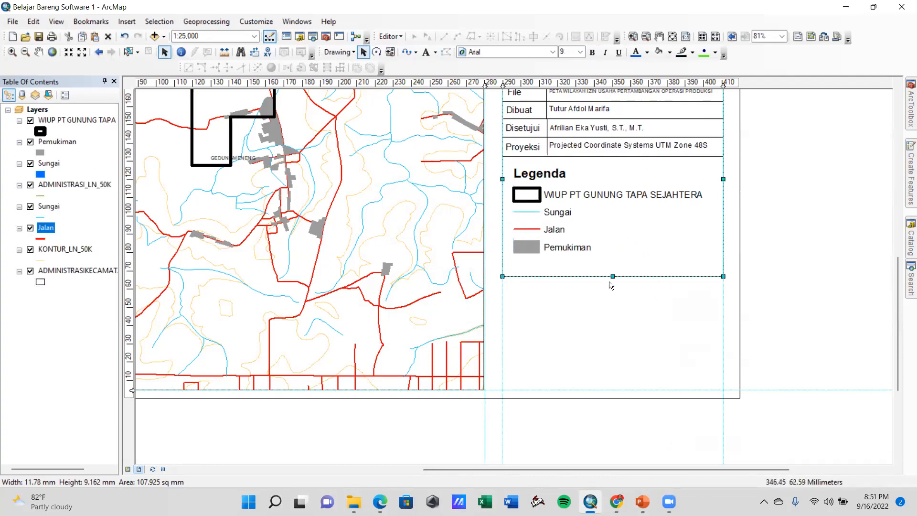
# Raise the bottom edge of the information table's frame to just below the Pemukiman legend entry
pyautogui.moveTo(613, 276); pyautogui.dragTo(612, 261)
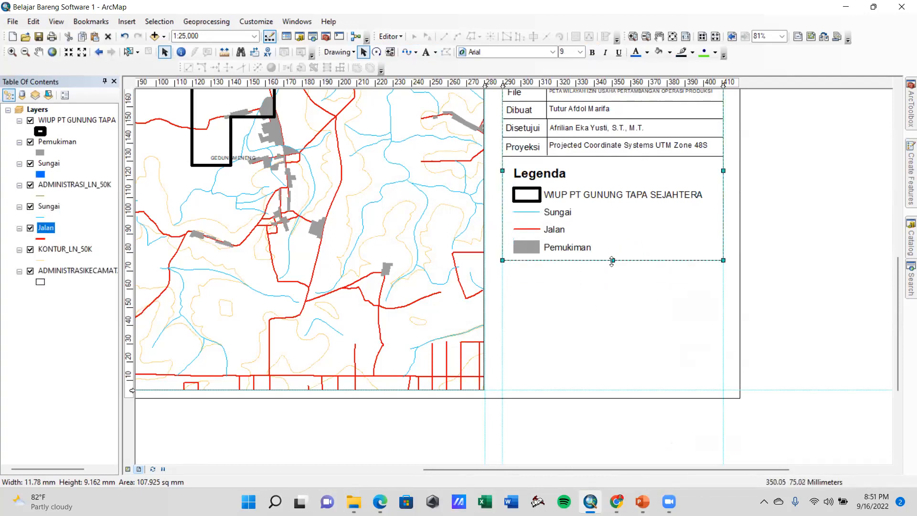
pyautogui.click(668, 313)
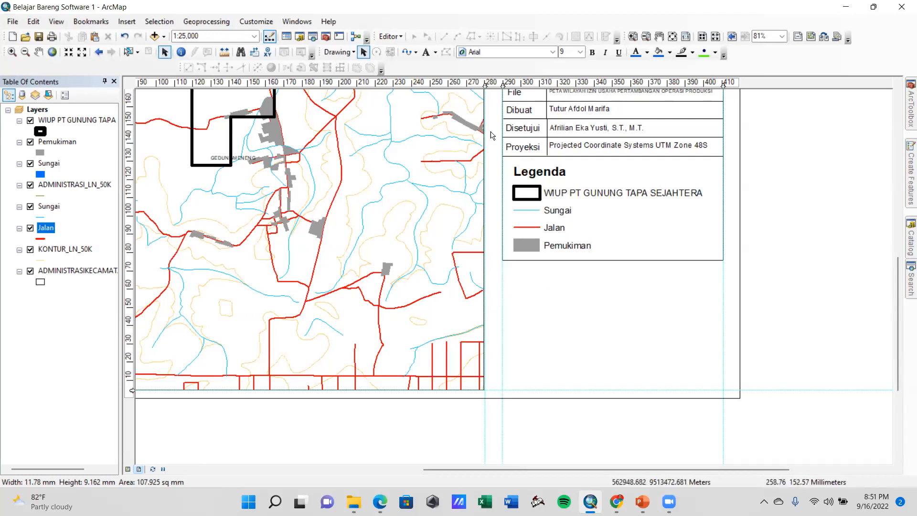
pyautogui.click(605, 258)
pyautogui.click(639, 290)
# Draw a horizontal line about 121 mm long between the vertical guides, a short distance beneath the legend frame
pyautogui.click(415, 52)
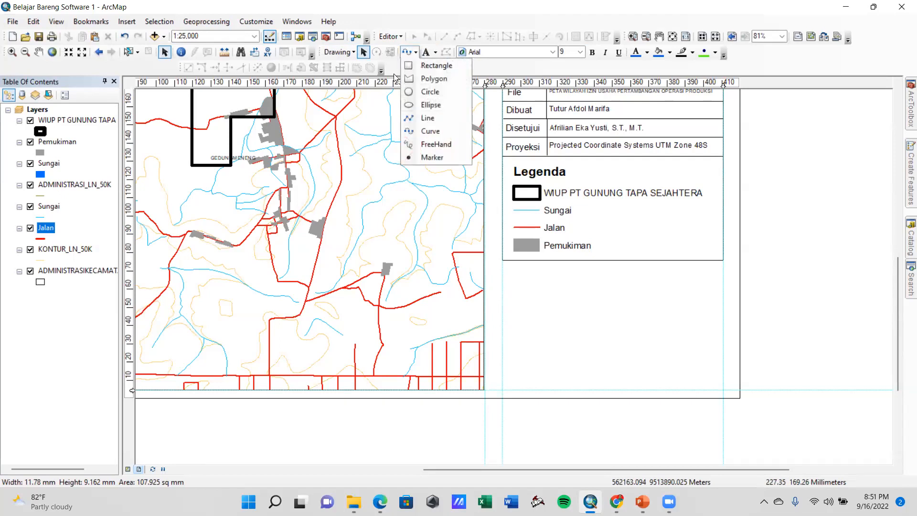
pyautogui.click(434, 119)
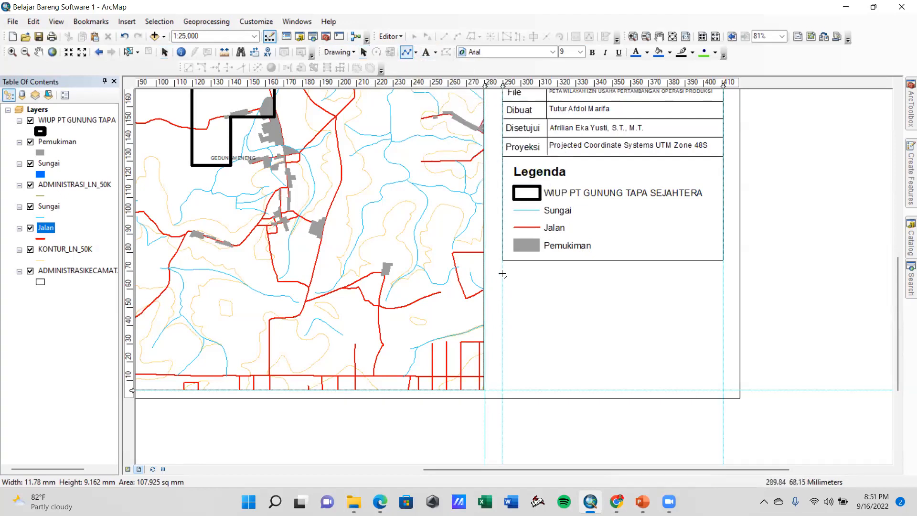
pyautogui.click(502, 317)
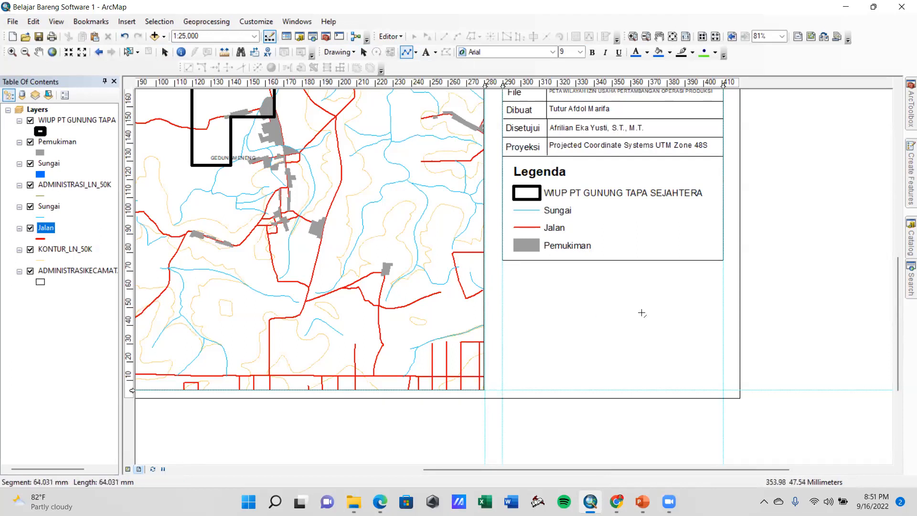
pyautogui.doubleClick(724, 316)
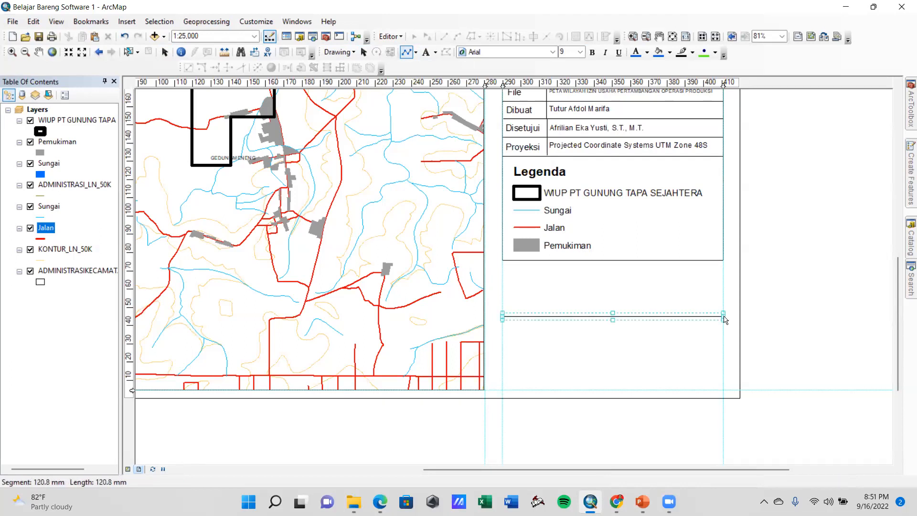
# Add the two-line text "SUMBER PETA : PETA RUPA BUMI INDONESIA (RBI)" beneath the legend frame, roughly aligned with the legend's left edge
pyautogui.click(426, 51)
pyautogui.click(526, 276)
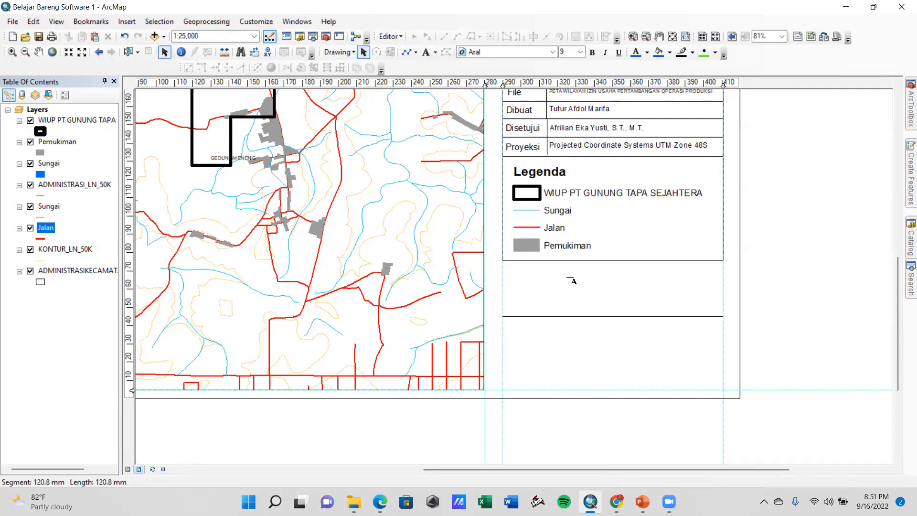
pyautogui.write('SUMBER PETA :')
pyautogui.press('Return')
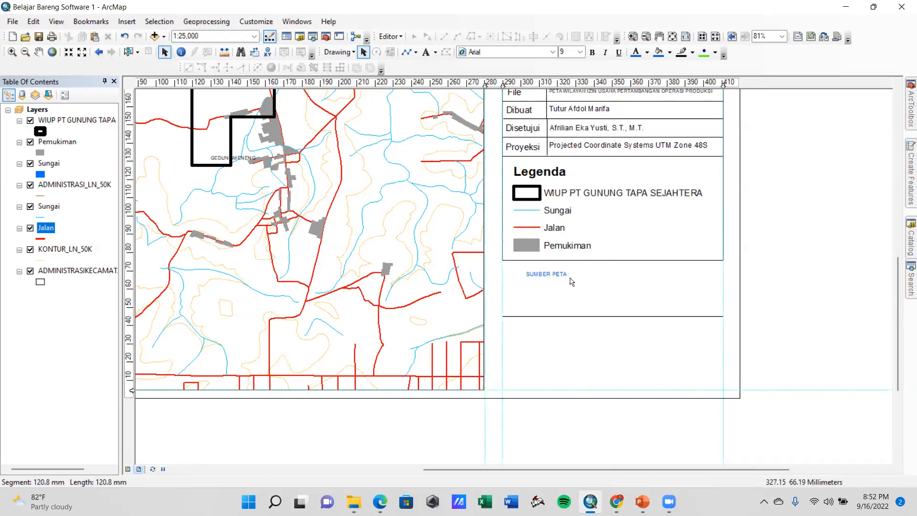
pyautogui.doubleClick(550, 276)
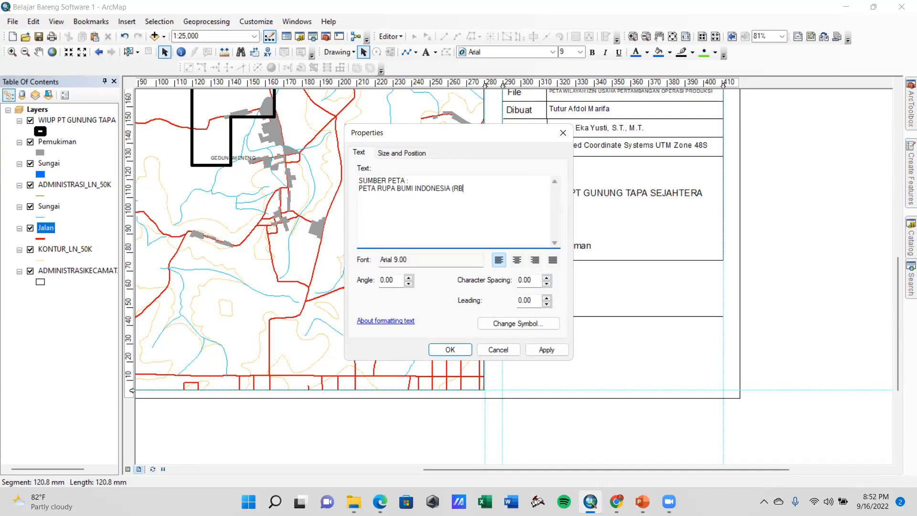
pyautogui.click(529, 349)
pyautogui.click(466, 349)
pyautogui.moveTo(556, 273); pyautogui.dragTo(543, 276)
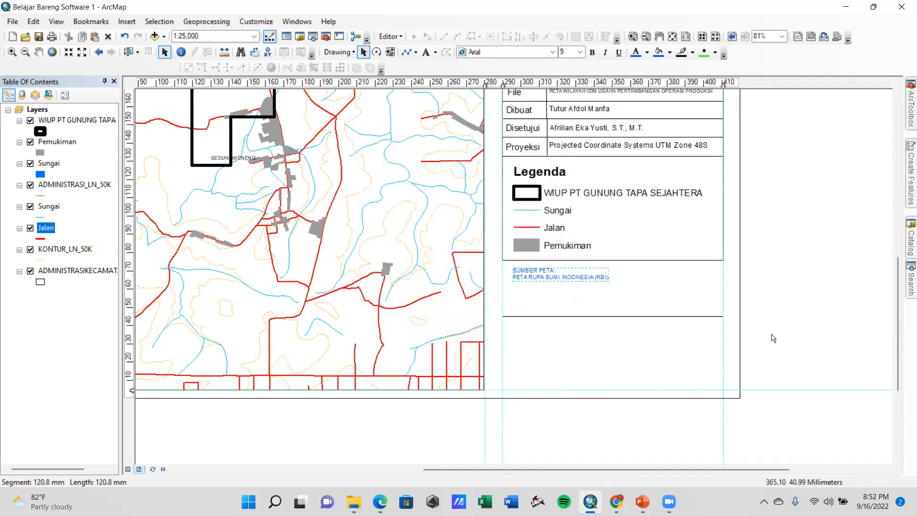
# Set the map source text to black at size 16 and reposition it between the legend frame and the line
pyautogui.click(648, 52)
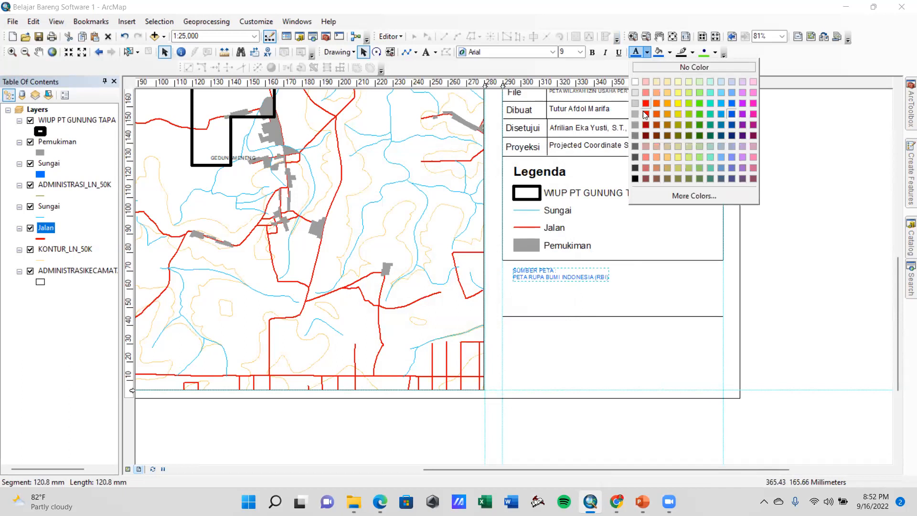
pyautogui.click(635, 179)
pyautogui.click(580, 52)
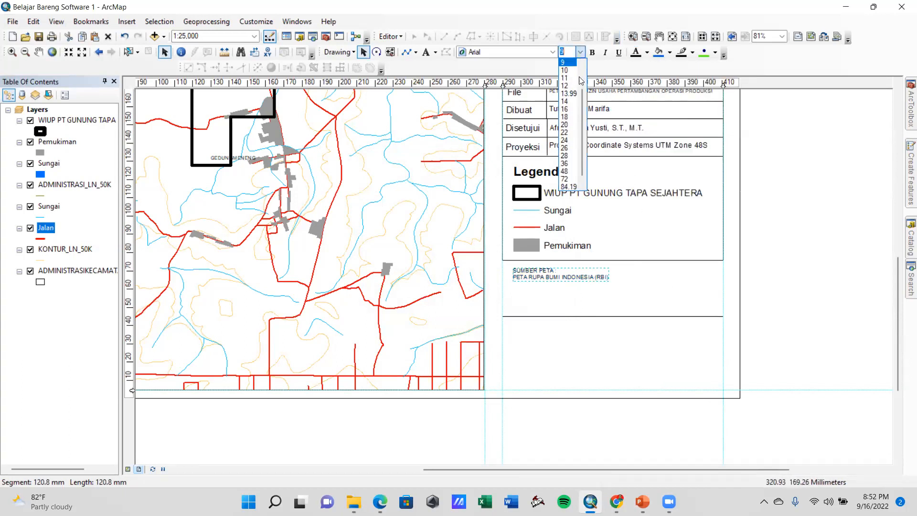
pyautogui.click(564, 108)
pyautogui.moveTo(556, 279); pyautogui.dragTo(557, 289)
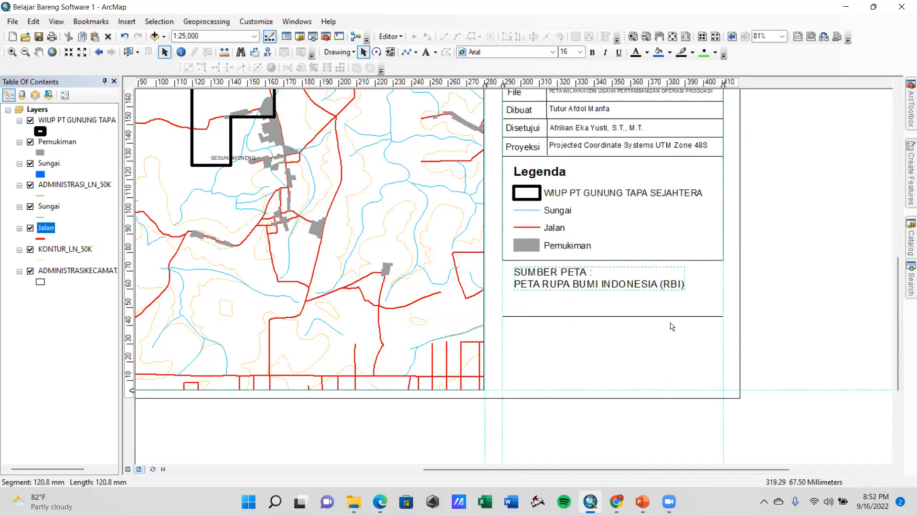
# Move the horizontal line up to just beneath the map source text and adjust the text's position below the legend
pyautogui.click(641, 316)
pyautogui.moveTo(638, 316); pyautogui.dragTo(640, 299)
pyautogui.click(603, 277)
pyautogui.moveTo(619, 283); pyautogui.dragTo(595, 278)
pyautogui.click(785, 300)
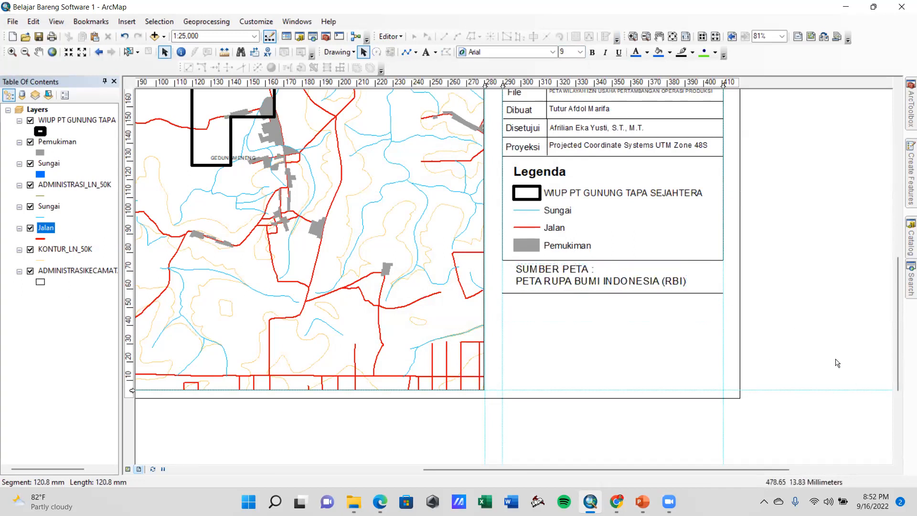
# Extend the legend frame down around the map source text, using the horizontal line as the divider below the legend
pyautogui.click(514, 259)
pyautogui.moveTo(613, 261); pyautogui.dragTo(620, 292)
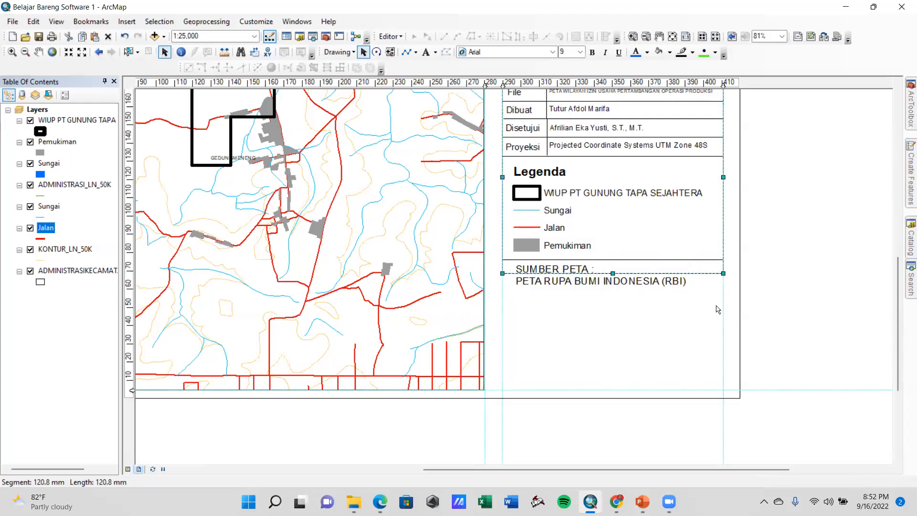
pyautogui.click(521, 307)
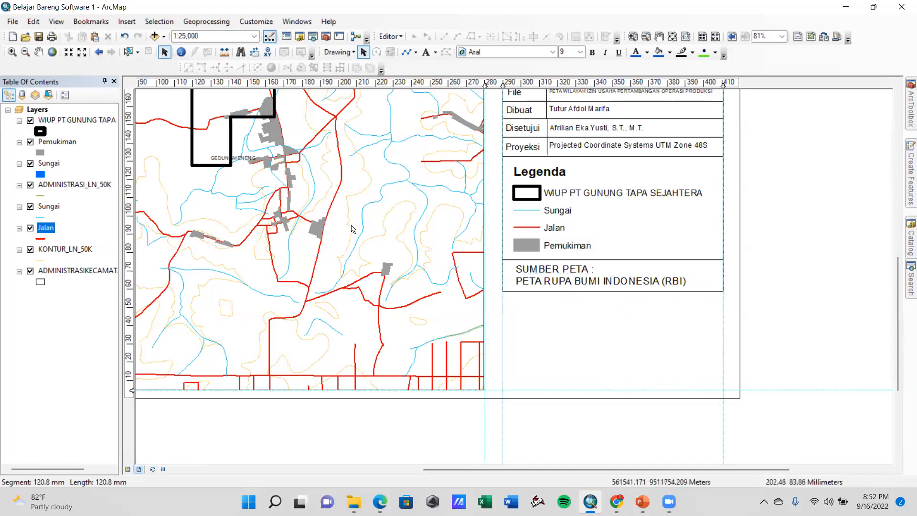
pyautogui.scroll(-3, 537, 270)
pyautogui.scroll(3, 499, 304)
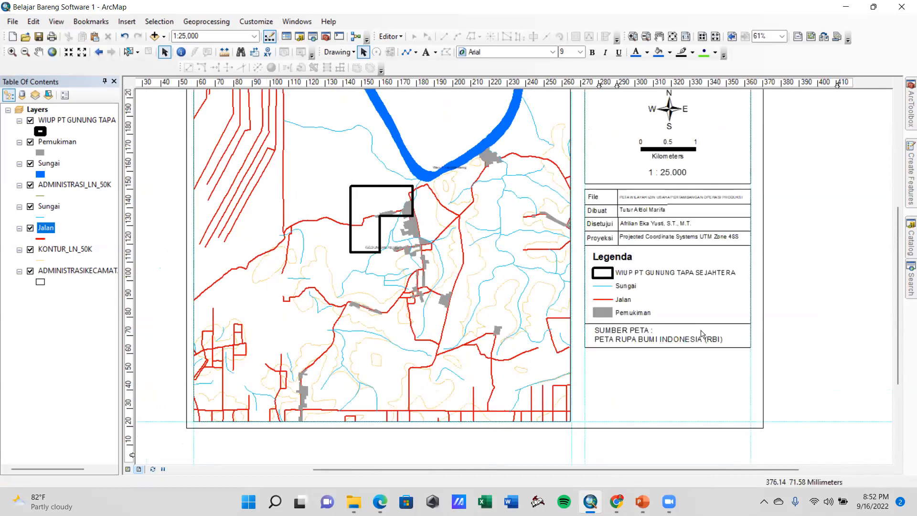
pyautogui.scroll(1, 489, 284)
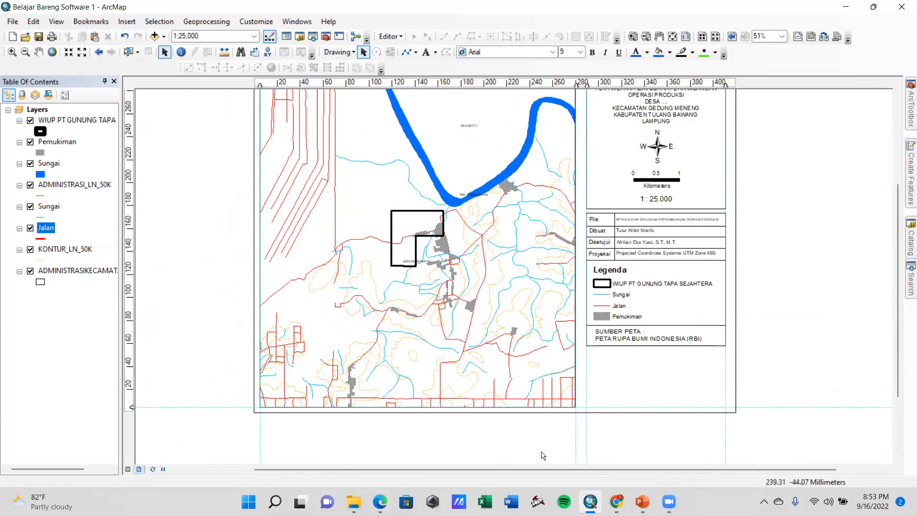
pyautogui.hotkey('alt', 'Tab')
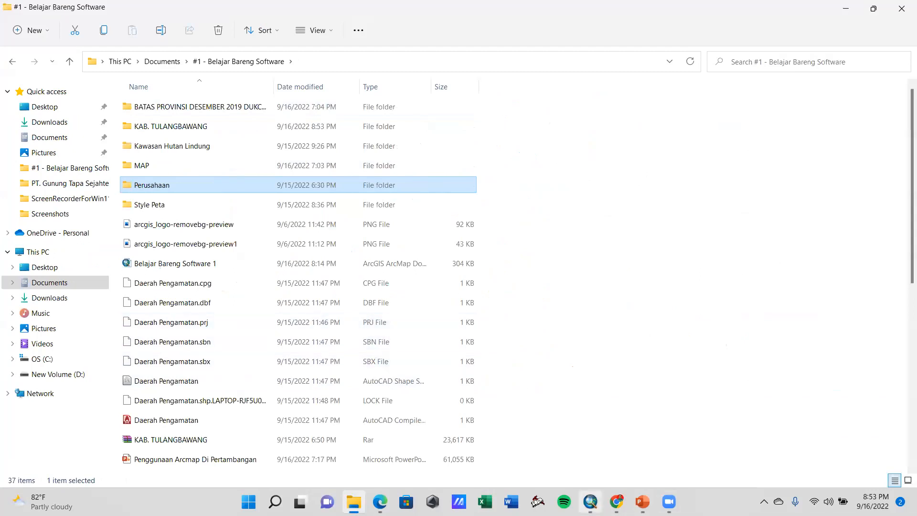
pyautogui.click(590, 502)
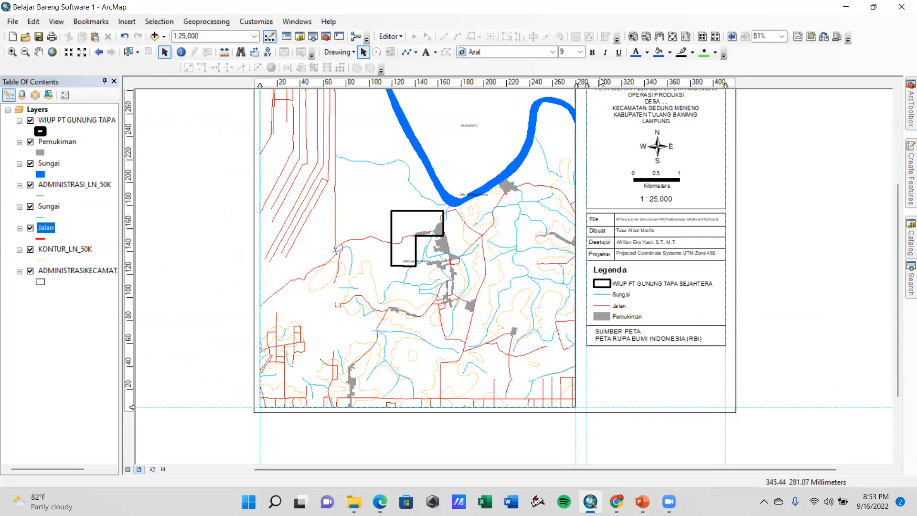
pyautogui.click(415, 52)
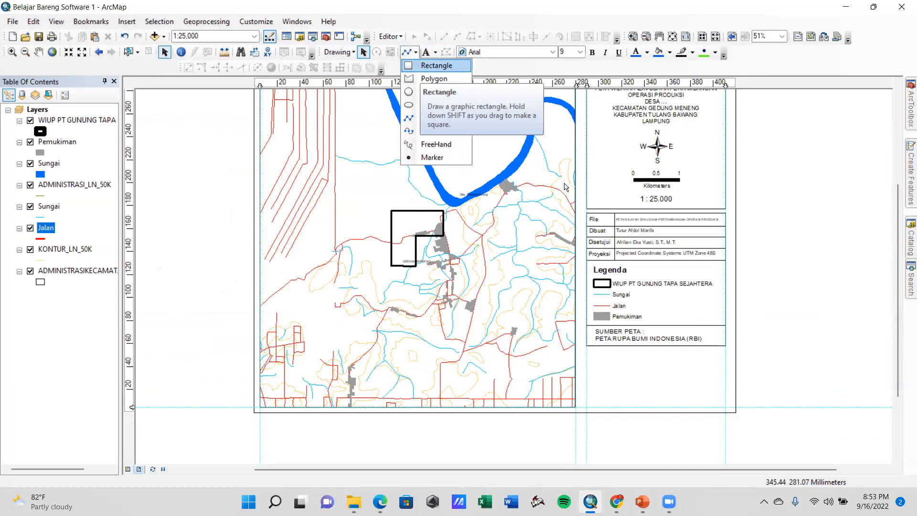
pyautogui.click(682, 360)
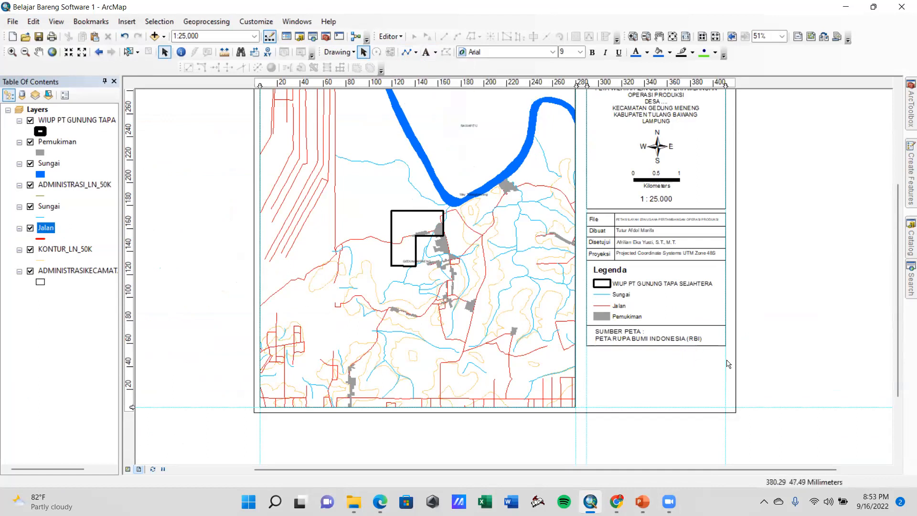
# Insert a new data frame and fit it between the vertical guides in the empty space beneath the map source box
pyautogui.click(125, 22)
pyautogui.click(125, 21)
pyautogui.click(125, 22)
pyautogui.click(126, 36)
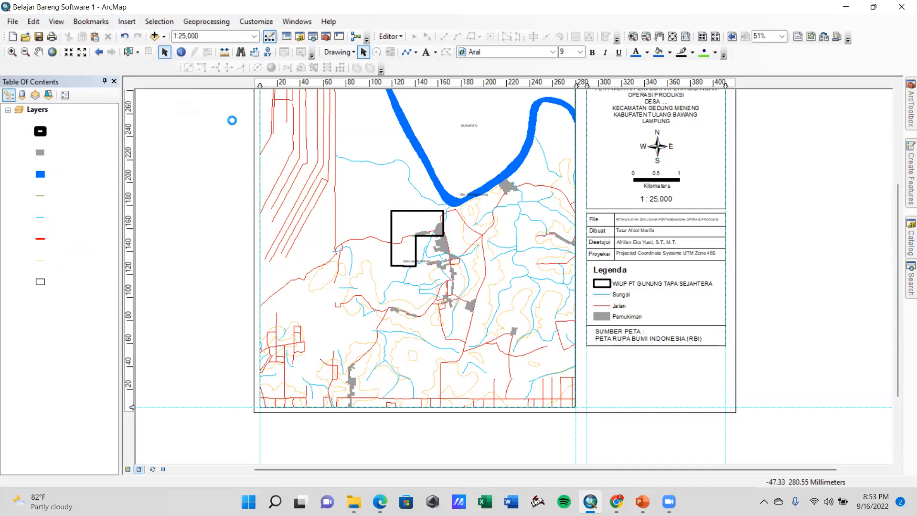
pyautogui.moveTo(541, 328); pyautogui.dragTo(708, 406)
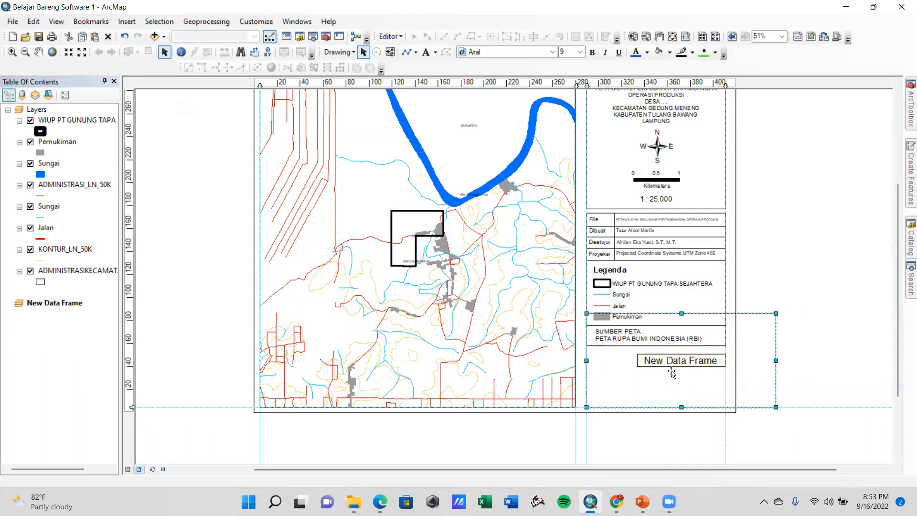
pyautogui.moveTo(683, 351); pyautogui.dragTo(683, 349)
pyautogui.moveTo(739, 377); pyautogui.dragTo(726, 378)
# Raise the new data frame's top edge slightly closer to the map source box
pyautogui.scroll(3, 702, 365)
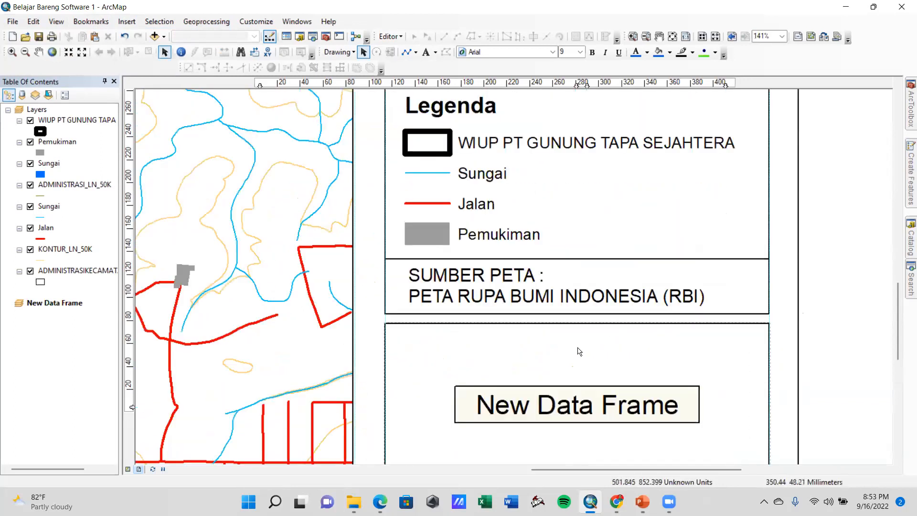
pyautogui.click(582, 323)
pyautogui.moveTo(582, 323); pyautogui.dragTo(582, 318)
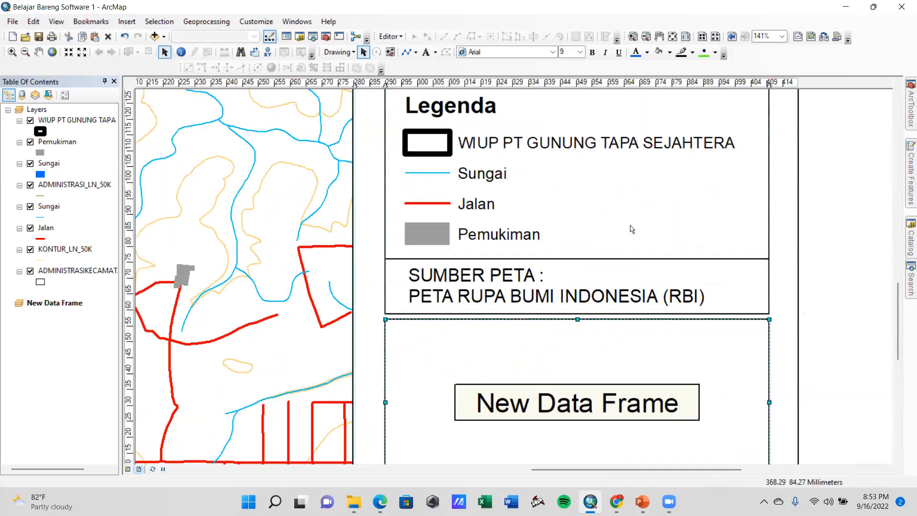
# Check the spacing between the title box, the information table and the new data frame
pyautogui.scroll(2, 631, 202)
pyautogui.scroll(-2, 621, 197)
pyautogui.moveTo(609, 195); pyautogui.dragTo(596, 363)
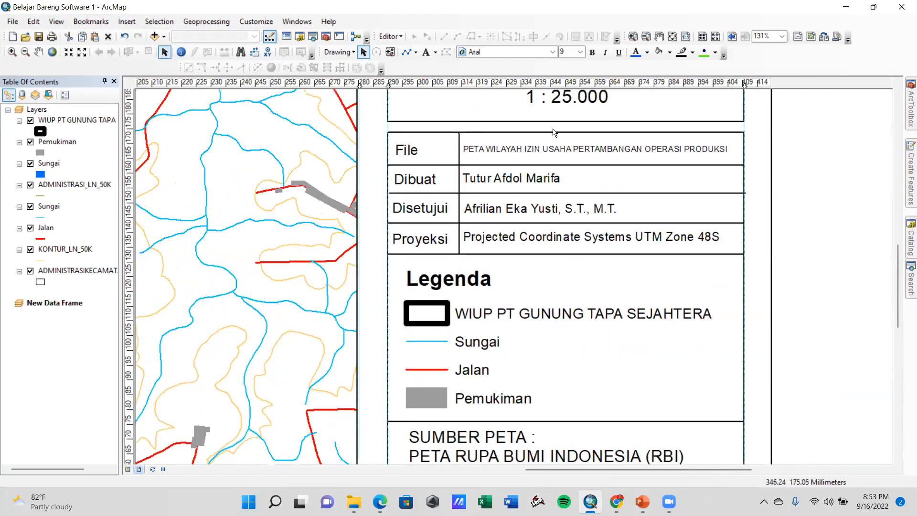
pyautogui.click(567, 133)
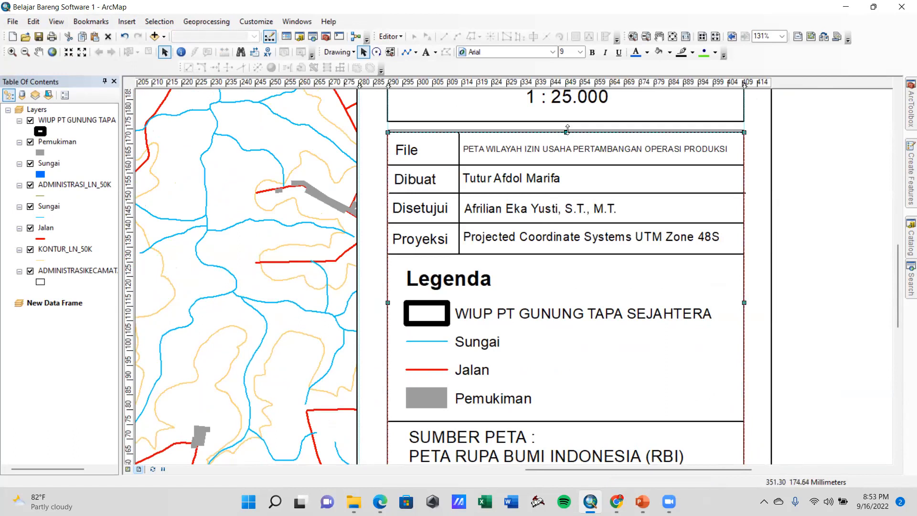
pyautogui.moveTo(567, 132); pyautogui.dragTo(568, 126)
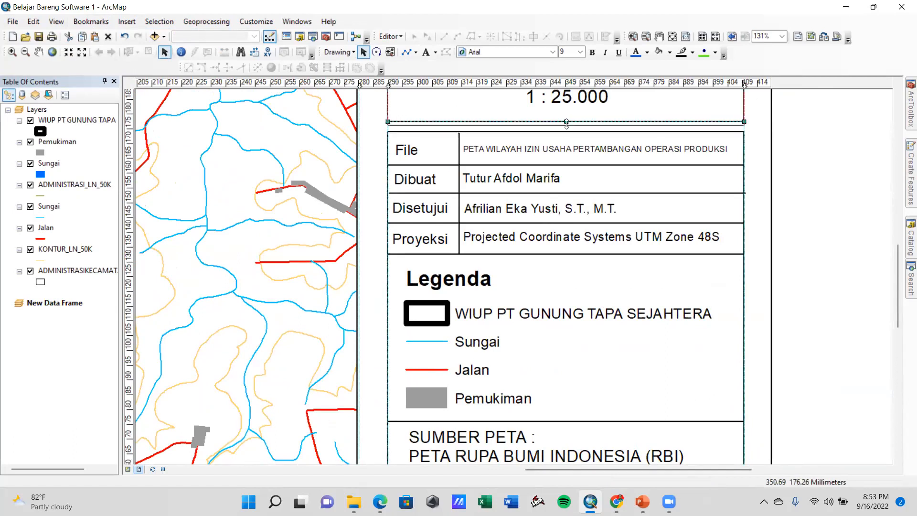
pyautogui.scroll(-5, 568, 372)
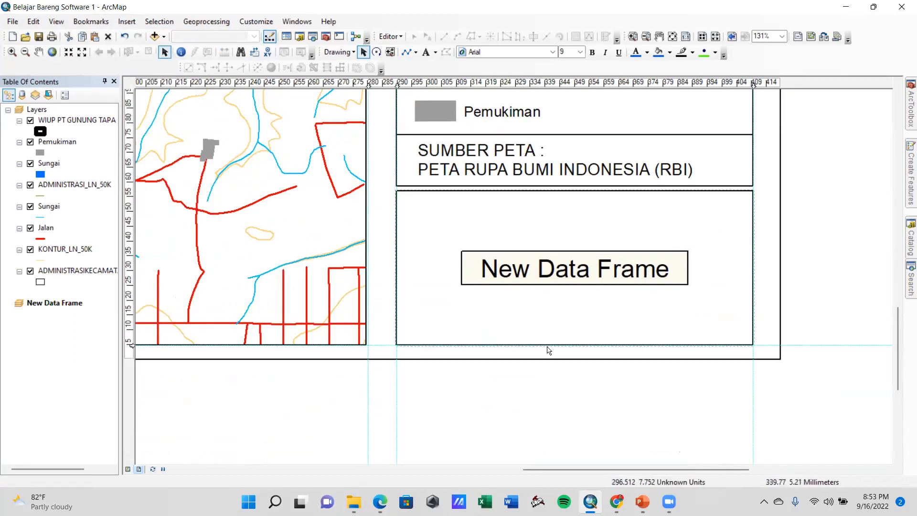
# Add the province boundary shapefile BATAS_PROVINSI_DESEMBER_2019_DUKCAPIL.shp to the new data frame
pyautogui.click(372, 438)
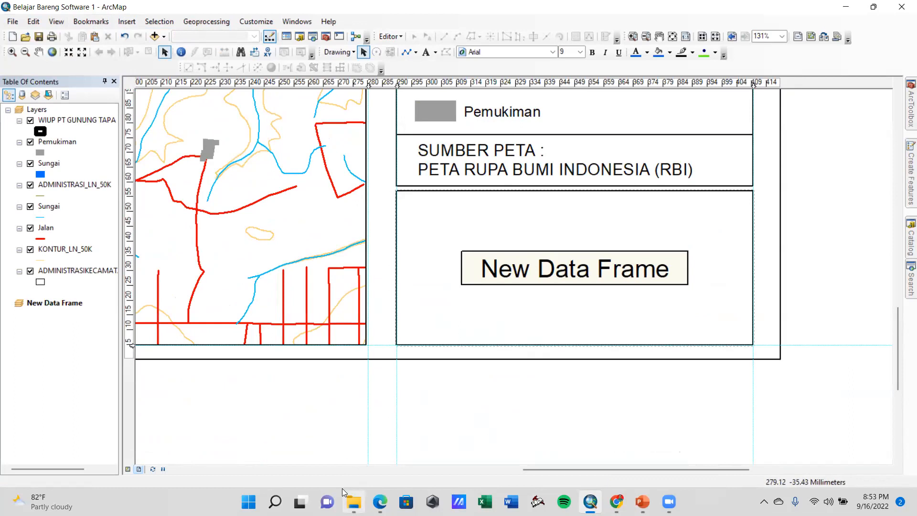
pyautogui.click(43, 305)
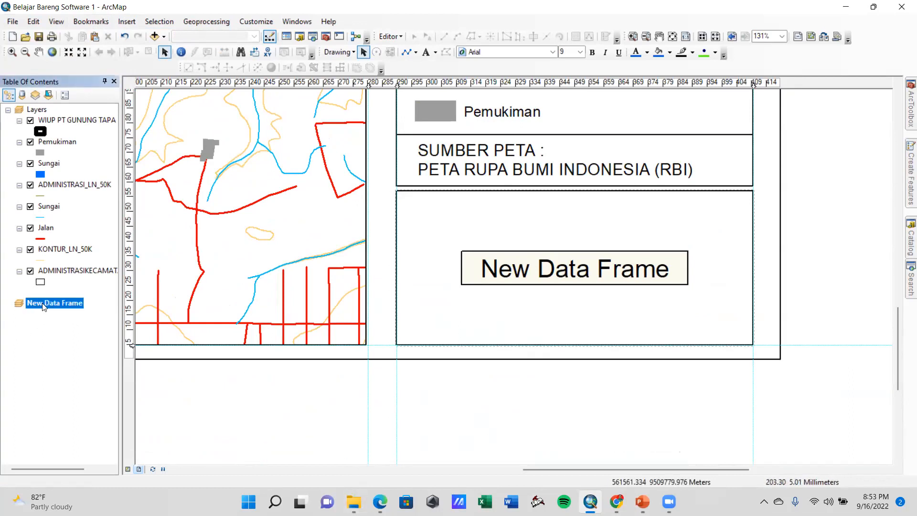
pyautogui.rightClick(43, 306)
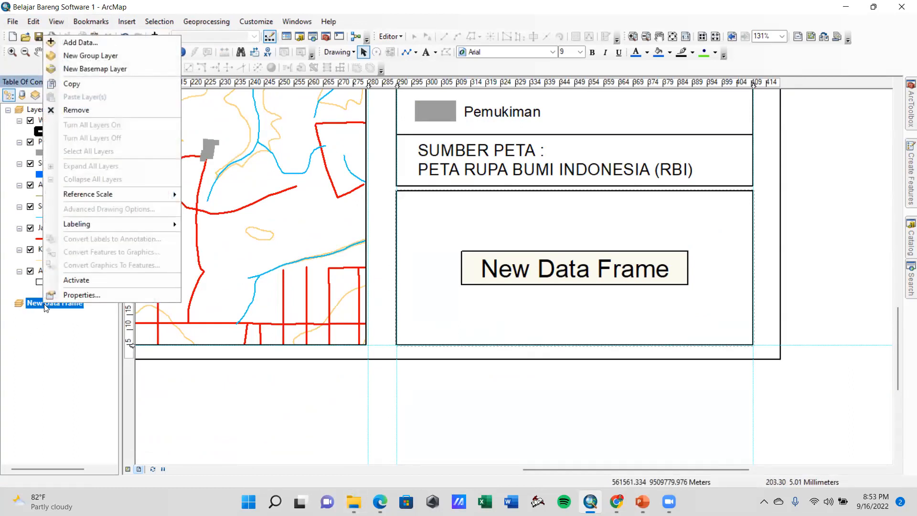
pyautogui.click(97, 44)
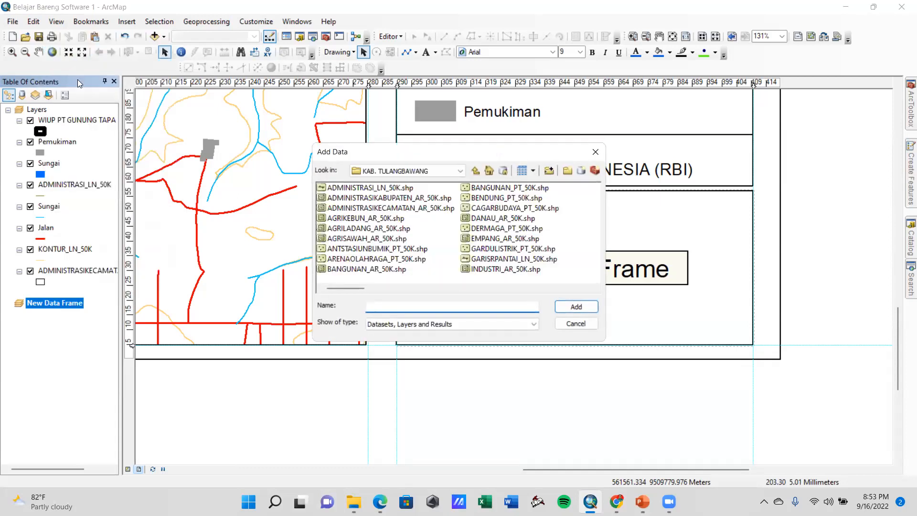
pyautogui.click(475, 171)
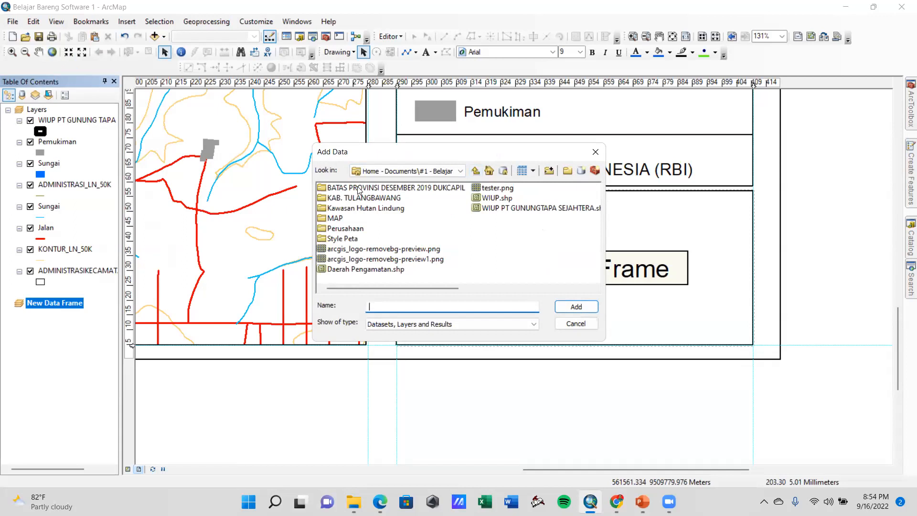
pyautogui.doubleClick(410, 189)
pyautogui.click(468, 188)
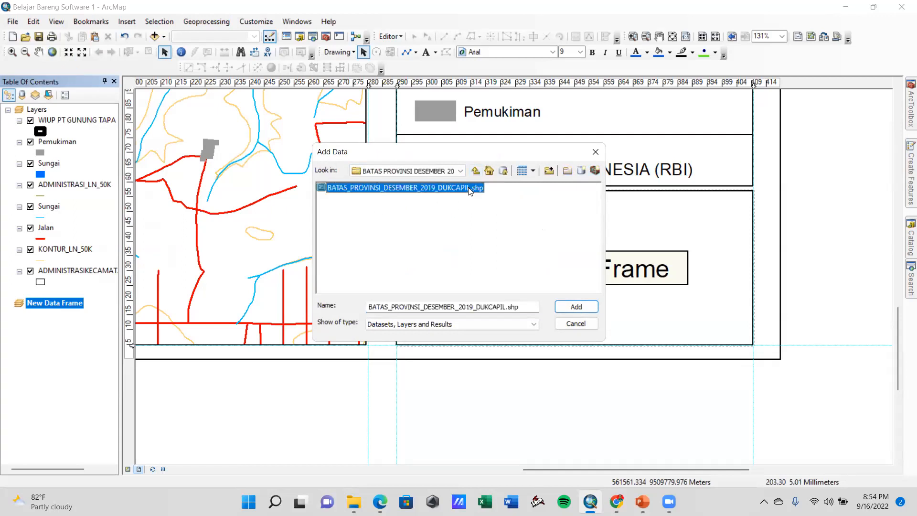
pyautogui.click(576, 308)
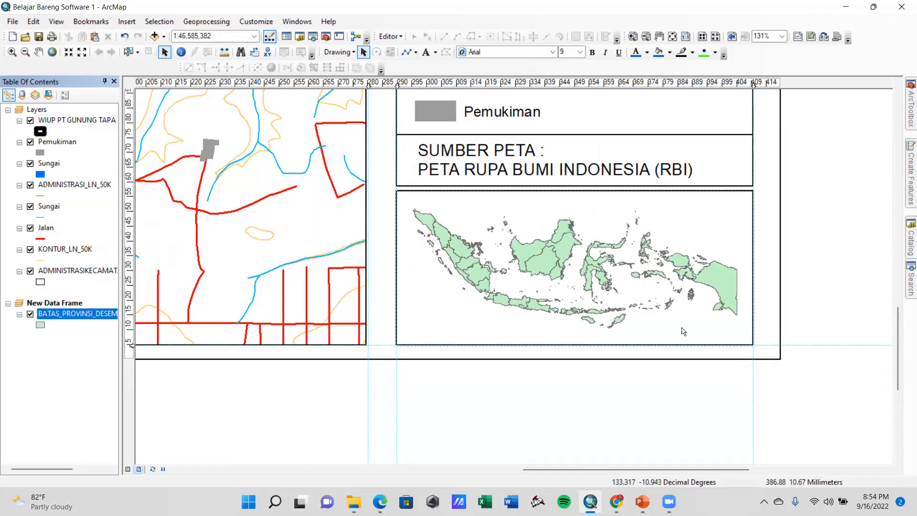
# Add the Daerah Pengamatan.shp shapefile to the new data frame above the province boundaries
pyautogui.click(58, 303)
pyautogui.rightClick(59, 303)
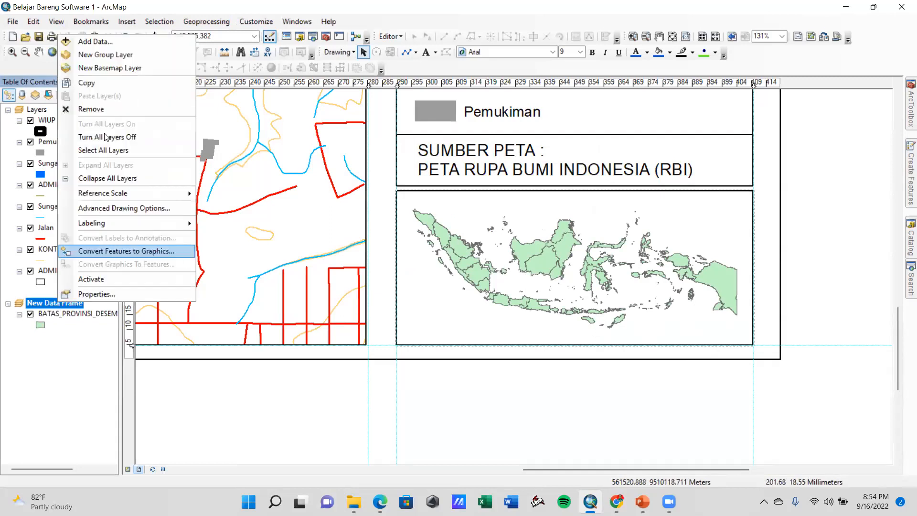
pyautogui.click(72, 42)
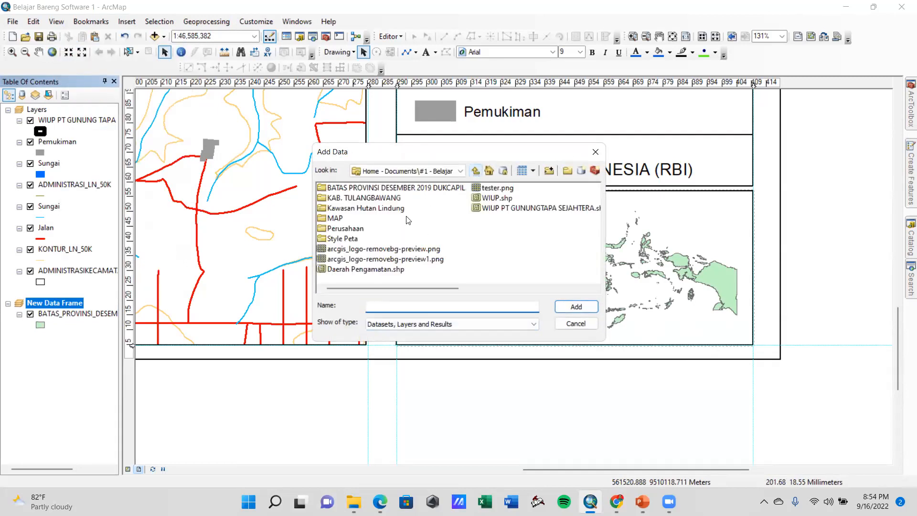
pyautogui.click(371, 270)
pyautogui.click(576, 307)
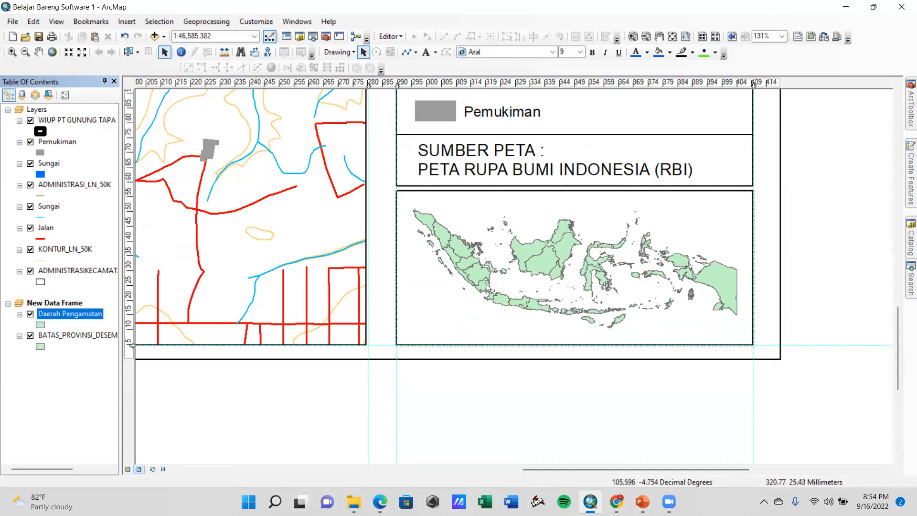
# Zoom the new data frame to the Daerah Pengamatan layer and try map scales of 1:750,000, 1:1,000,000 and 1:3,000,000
pyautogui.rightClick(62, 320)
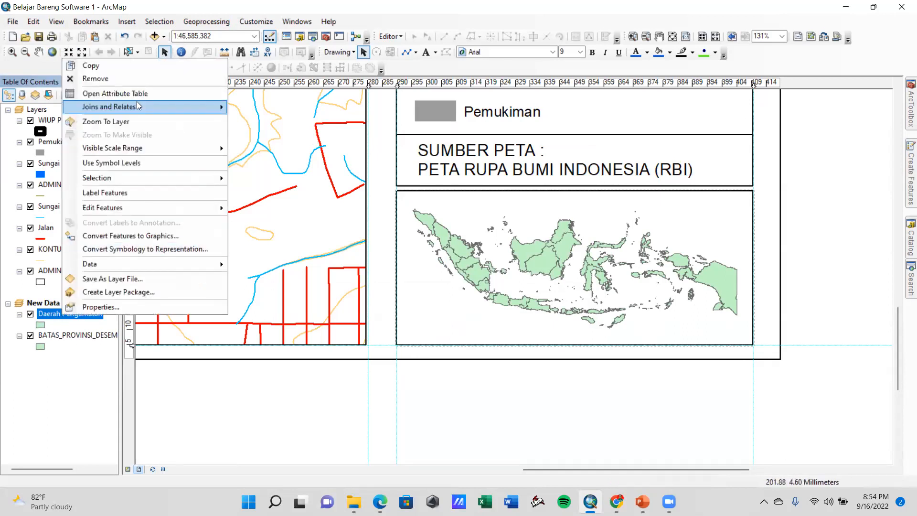
pyautogui.click(119, 121)
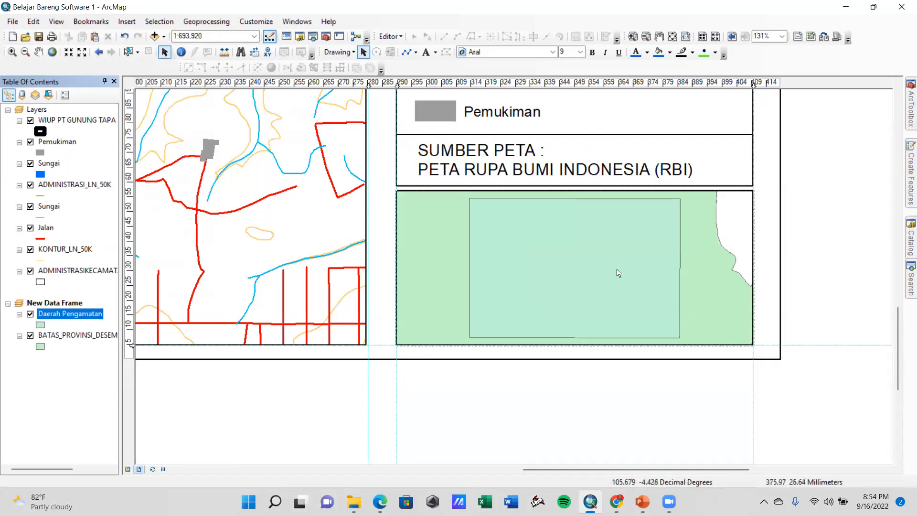
pyautogui.click(255, 36)
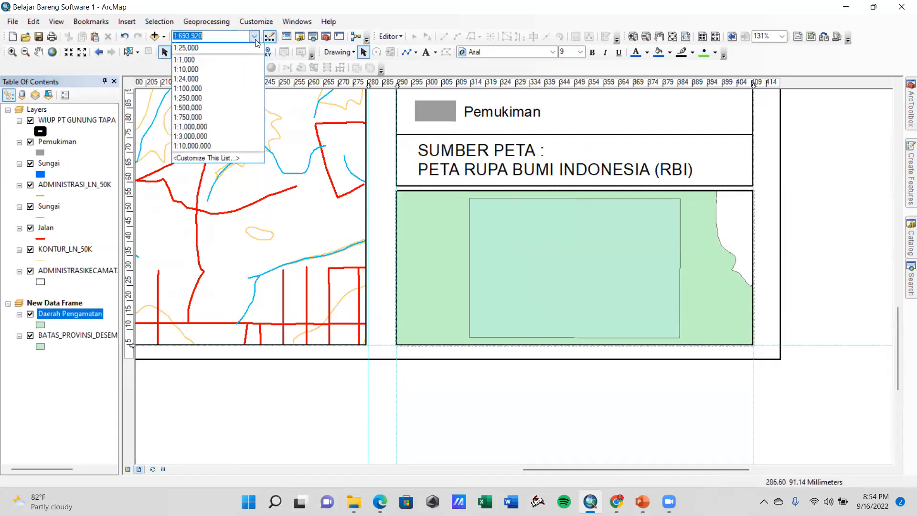
pyautogui.click(202, 117)
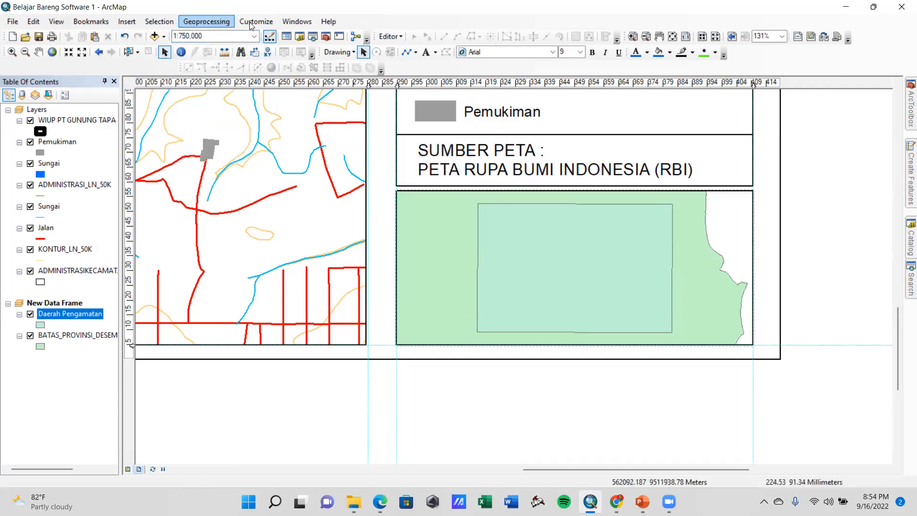
pyautogui.click(254, 37)
pyautogui.click(195, 127)
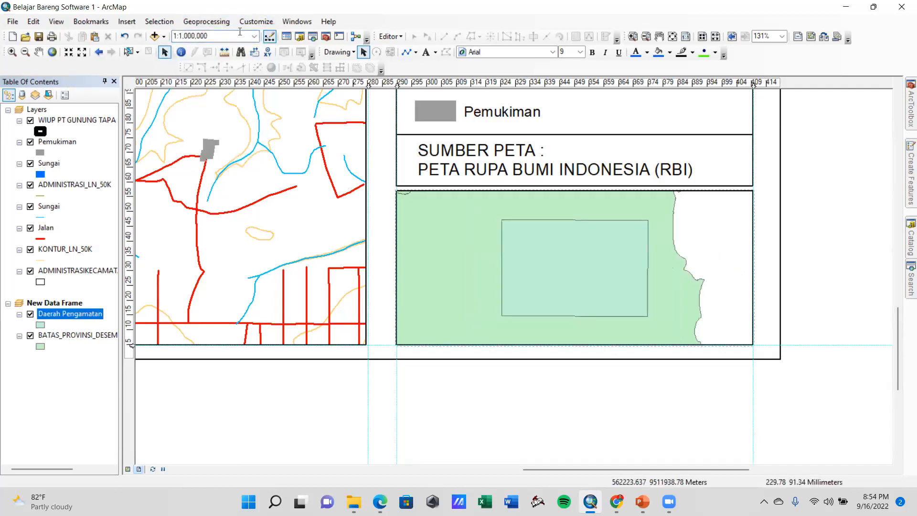
pyautogui.click(255, 36)
pyautogui.click(205, 136)
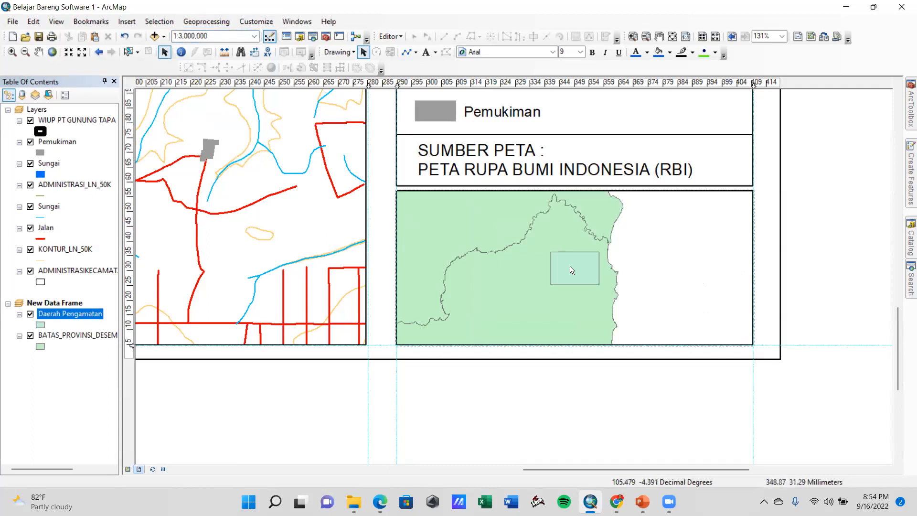
# Set the new data frame's scale to 1:5,000,000 and pan its map slightly upward
pyautogui.click(255, 36)
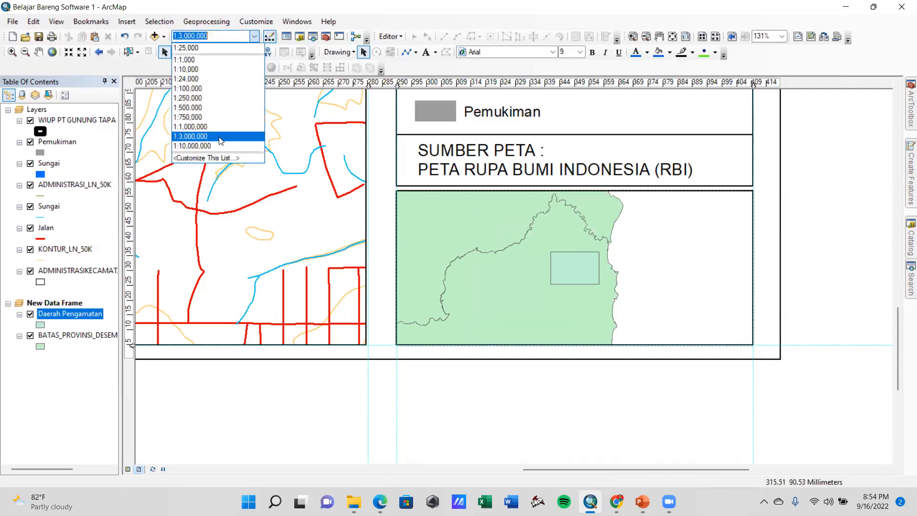
pyautogui.click(183, 36)
pyautogui.click(180, 36)
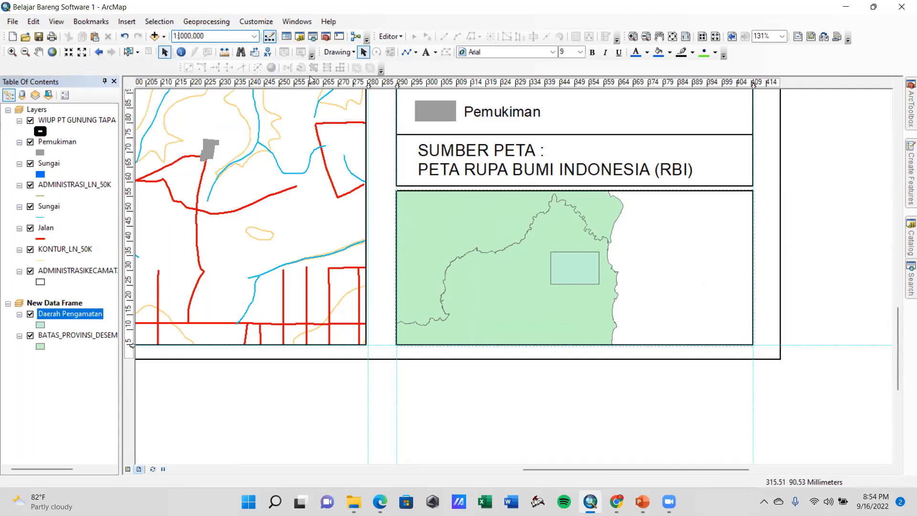
pyautogui.press('Return')
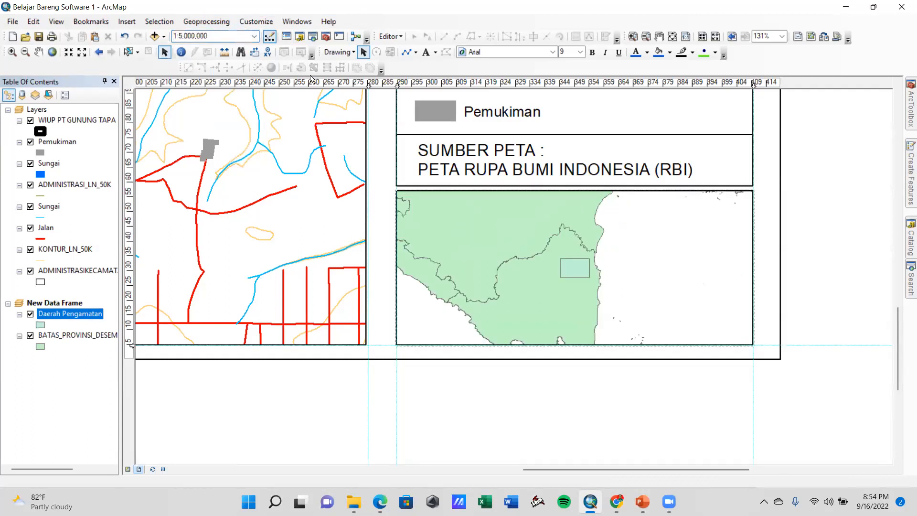
pyautogui.click(38, 53)
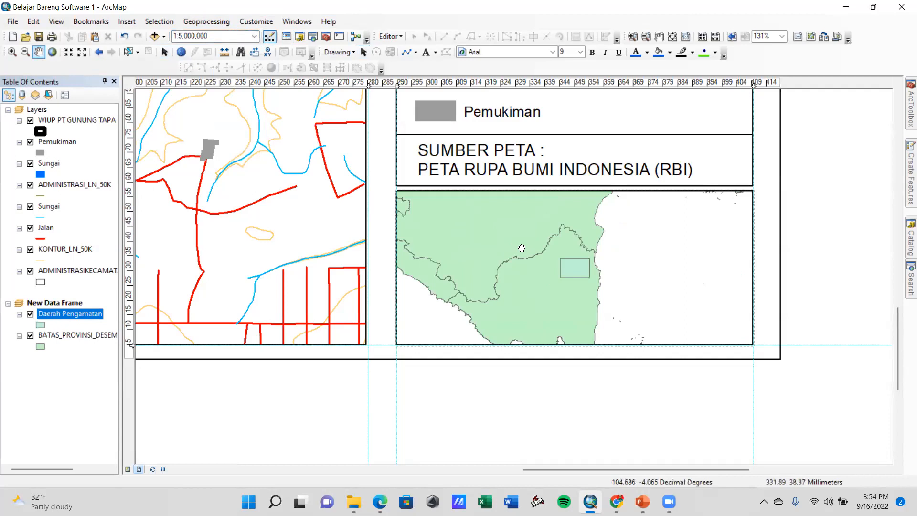
pyautogui.moveTo(550, 293); pyautogui.dragTo(546, 280)
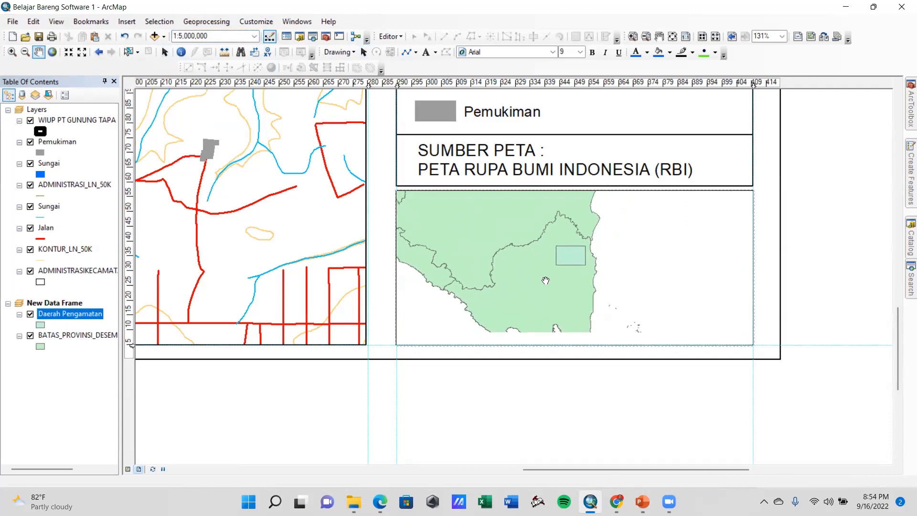
pyautogui.click(165, 52)
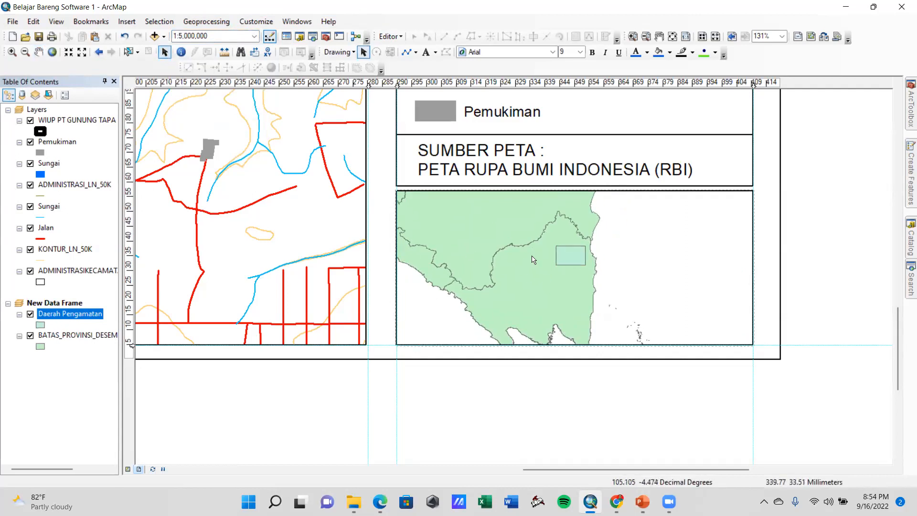
# Pan the map inside the new data frame so the observation area sits left of the frame's centre
pyautogui.click(487, 212)
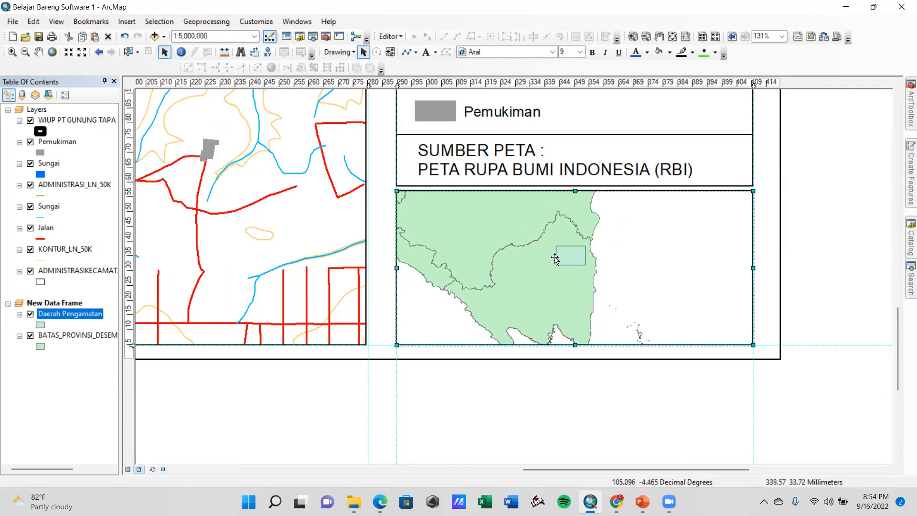
pyautogui.click(42, 55)
pyautogui.moveTo(545, 294); pyautogui.dragTo(504, 270)
pyautogui.moveTo(619, 301)
pyautogui.mouseDown()
pyautogui.moveTo(572, 291)
pyautogui.moveTo(624, 297)
pyautogui.mouseUp()
pyautogui.scroll(-3, 602, 331)
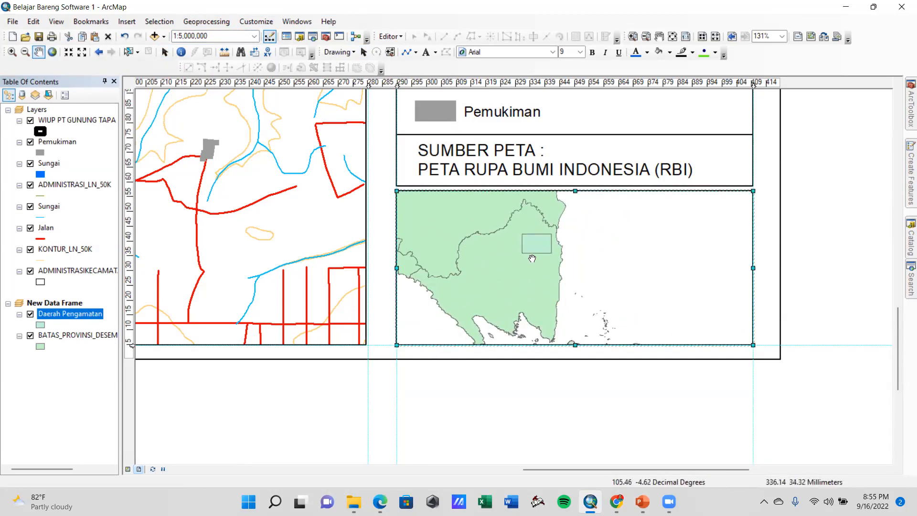
pyautogui.moveTo(532, 258); pyautogui.dragTo(504, 276)
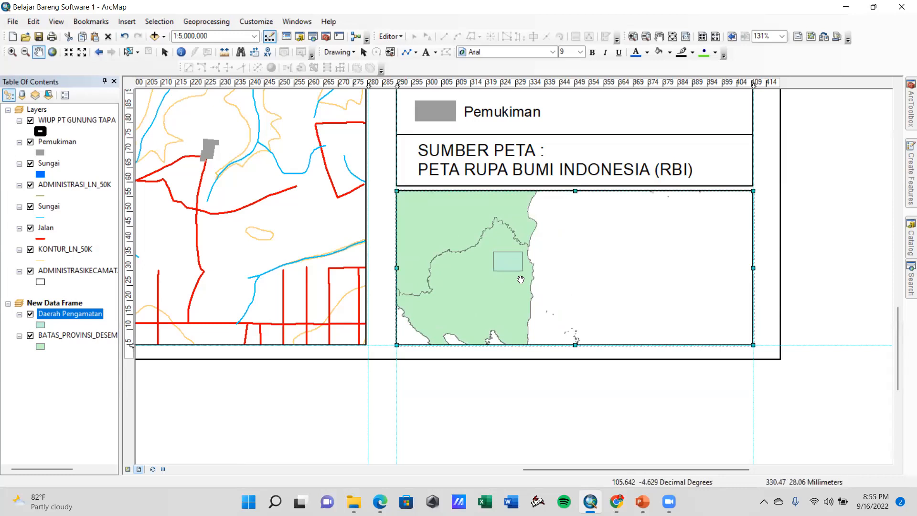
# Symbolize the province boundary layer with no fill and a thicker black outline
pyautogui.click(41, 346)
pyautogui.click(419, 206)
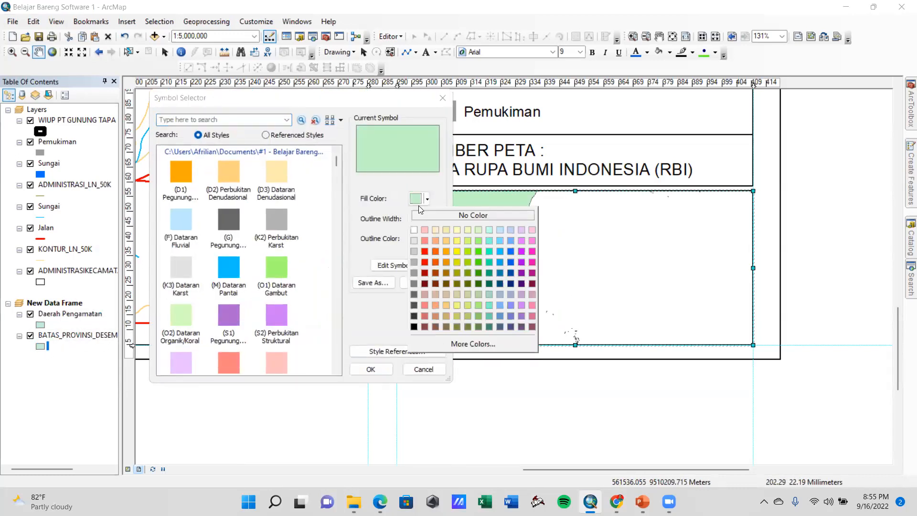
pyautogui.click(445, 215)
pyautogui.click(426, 241)
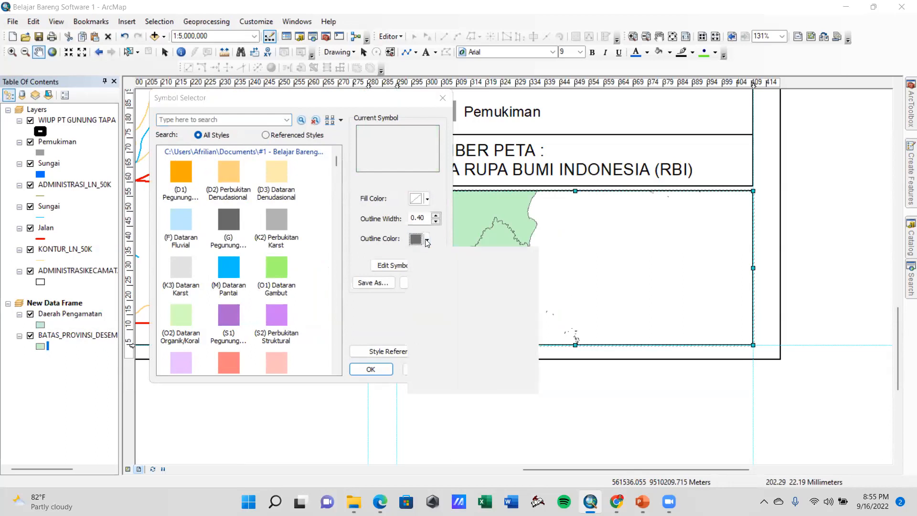
pyautogui.click(414, 367)
pyautogui.click(436, 216)
pyautogui.click(381, 370)
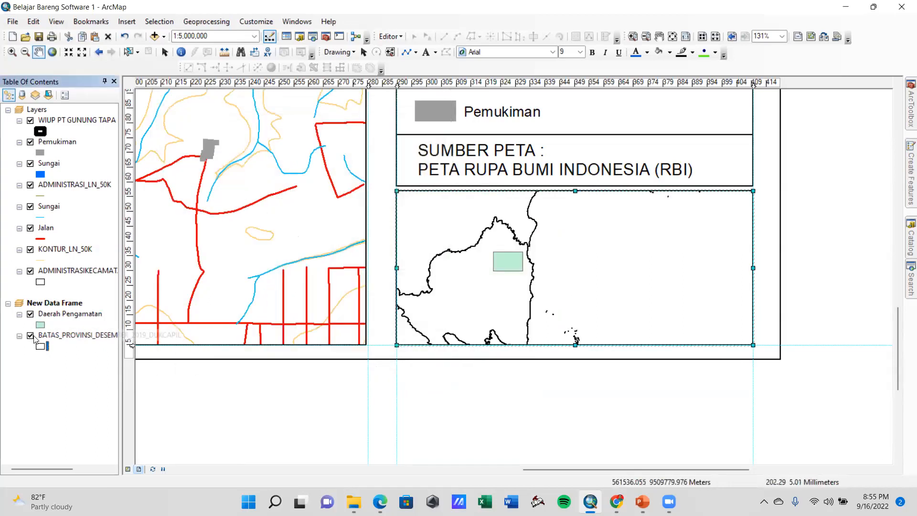
# Symbolize the Daerah Pengamatan layer with no fill and a red outline of width 2
pyautogui.click(40, 326)
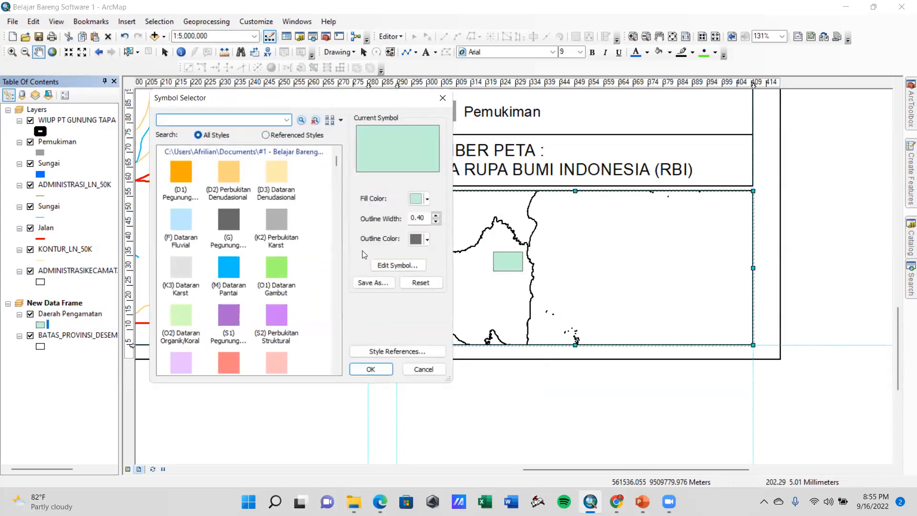
pyautogui.click(427, 197)
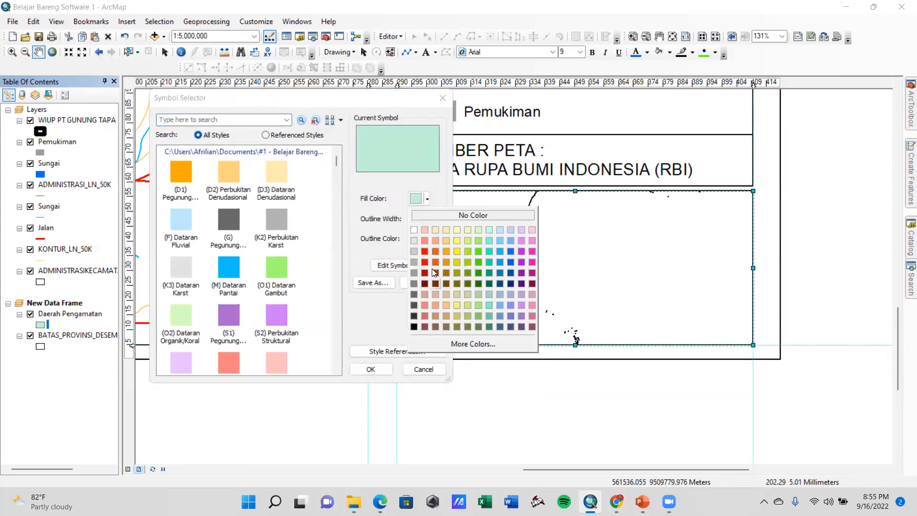
pyautogui.click(438, 216)
pyautogui.click(428, 238)
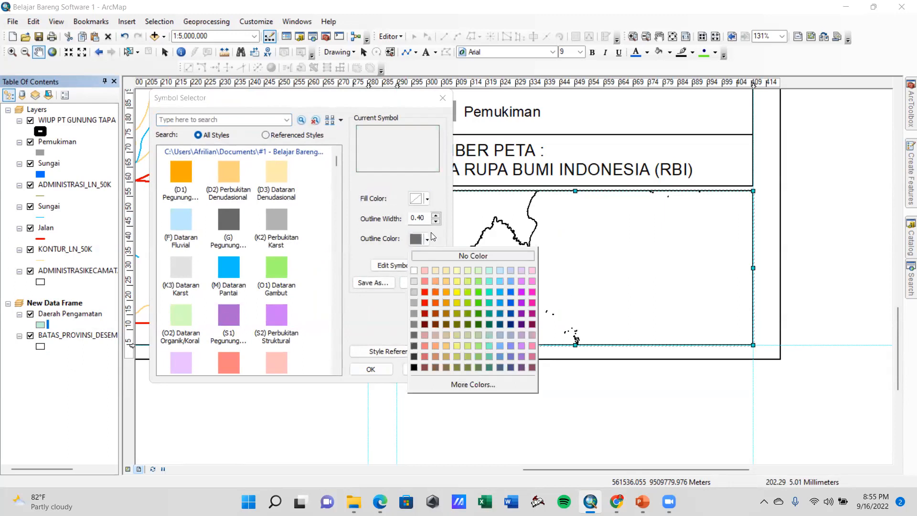
pyautogui.click(425, 300)
pyautogui.click(436, 216)
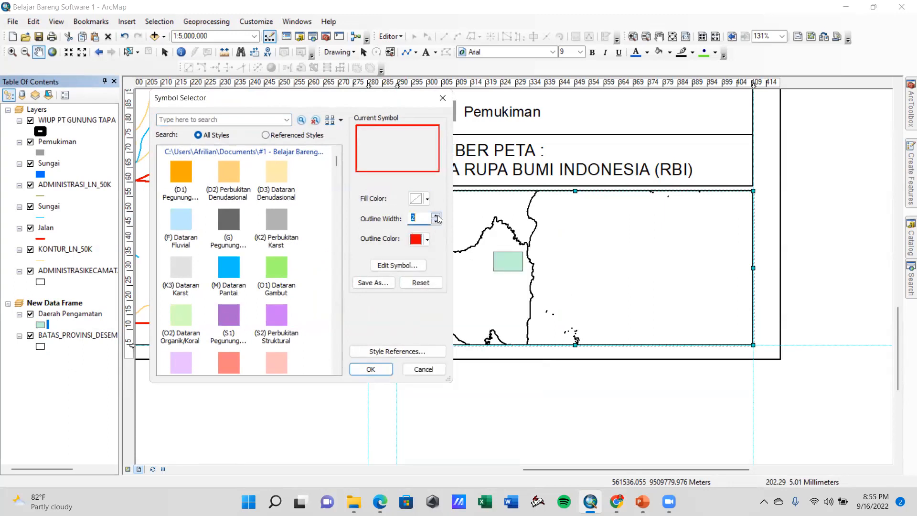
pyautogui.click(391, 368)
# Shift the inset map up and to the left within its frame, and set its scale to 1:8,000,000
pyautogui.moveTo(501, 290); pyautogui.dragTo(486, 258)
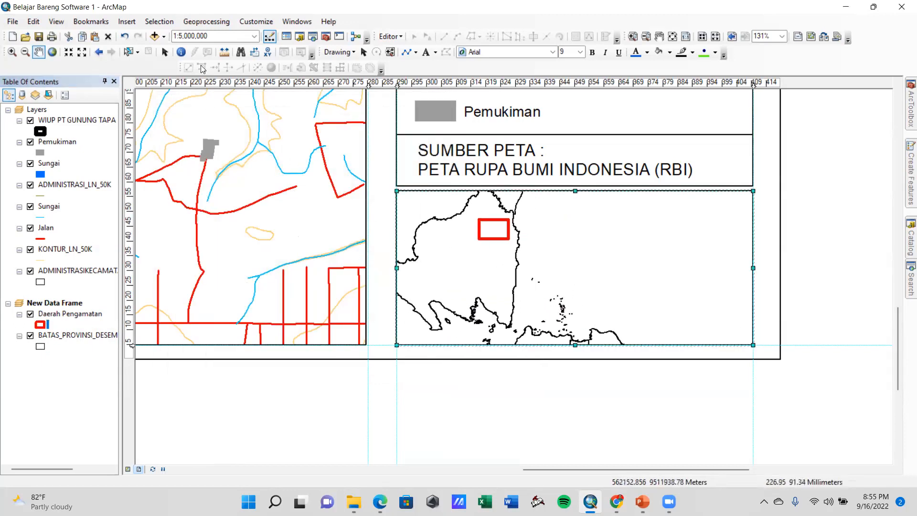
pyautogui.click(182, 38)
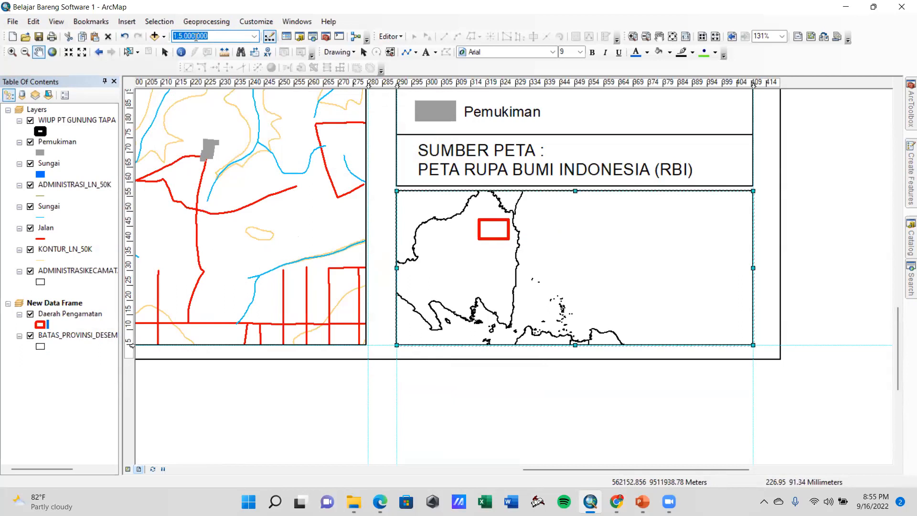
pyautogui.click(246, 55)
pyautogui.press('Right')
pyautogui.press('Right')
pyautogui.press('Right')
pyautogui.press('BackSpace')
pyautogui.write('8')
pyautogui.press('Return')
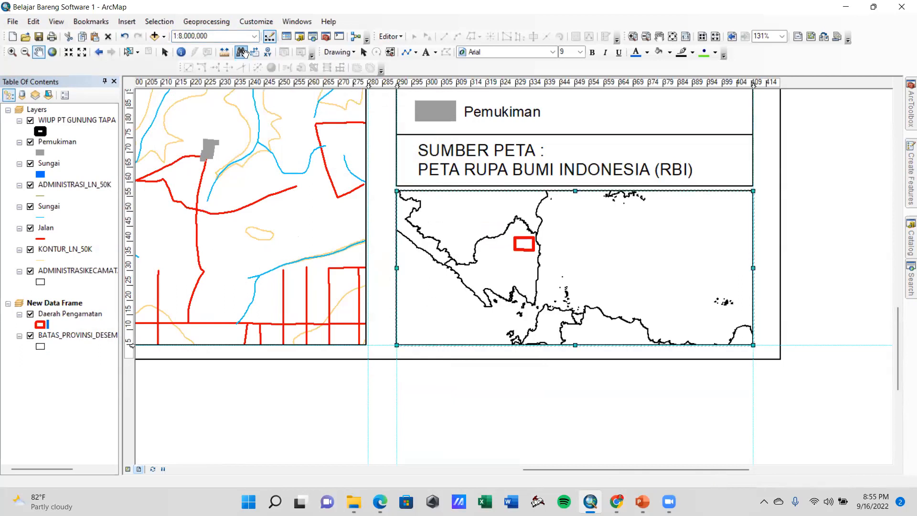
# Shift the inset map slightly left and down within its frame
pyautogui.moveTo(440, 260); pyautogui.dragTo(427, 264)
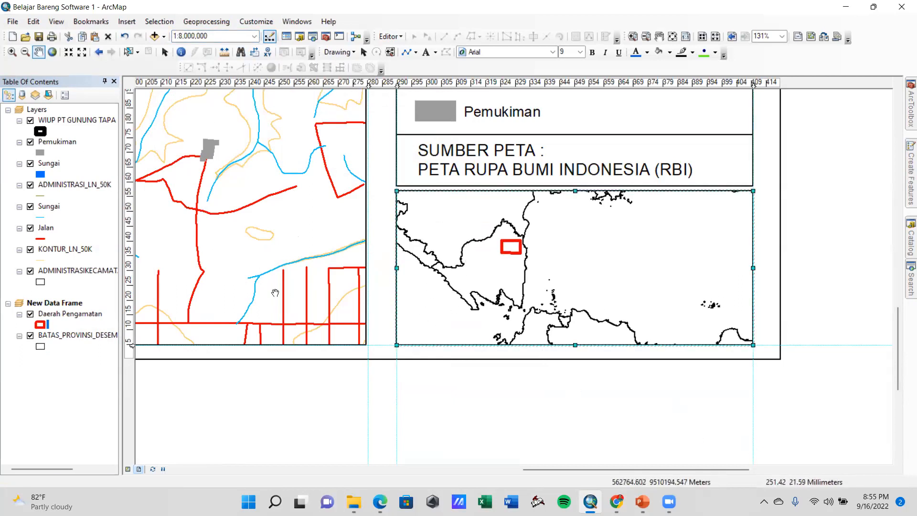
pyautogui.scroll(4, 275, 258)
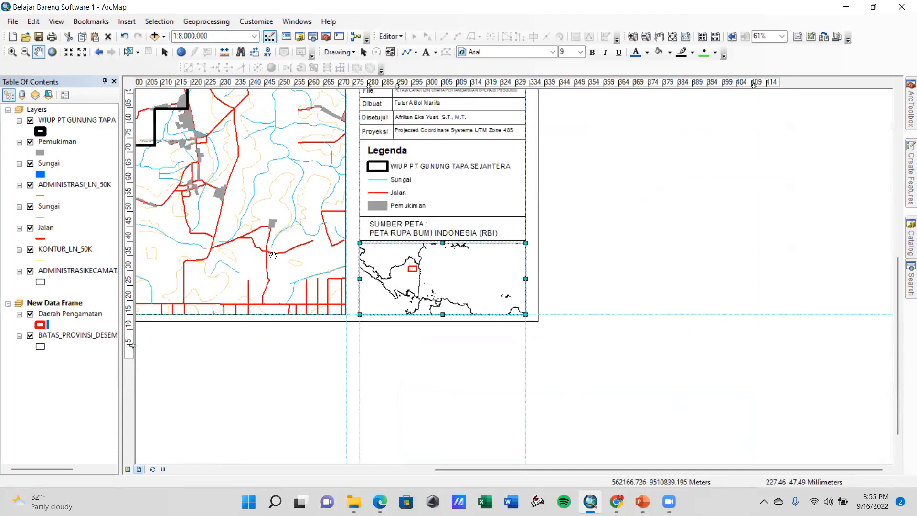
pyautogui.scroll(2, 271, 257)
# Pan the main map slightly left and down so the WIUP boundary sits just left of the frame's centre
pyautogui.moveTo(208, 195); pyautogui.dragTo(443, 282)
pyautogui.moveTo(496, 230); pyautogui.dragTo(476, 275)
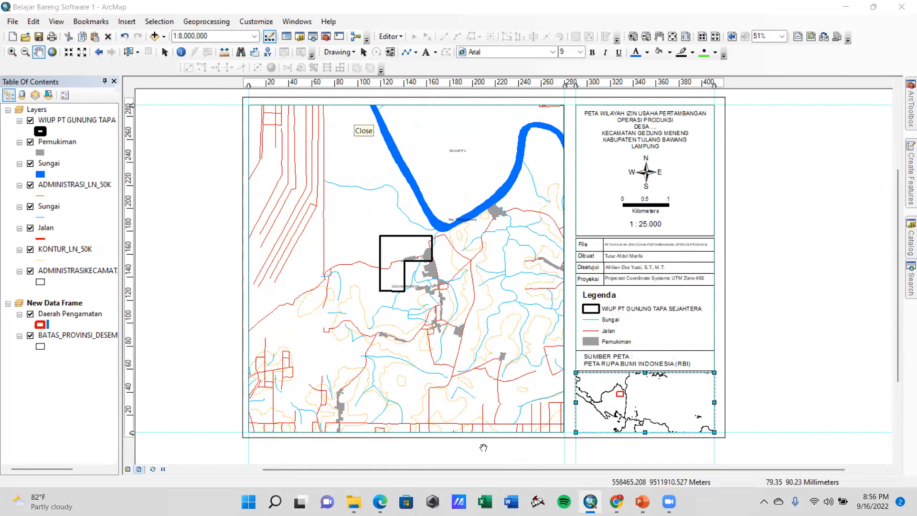
pyautogui.moveTo(359, 227); pyautogui.dragTo(425, 267)
pyautogui.moveTo(444, 283); pyautogui.dragTo(420, 293)
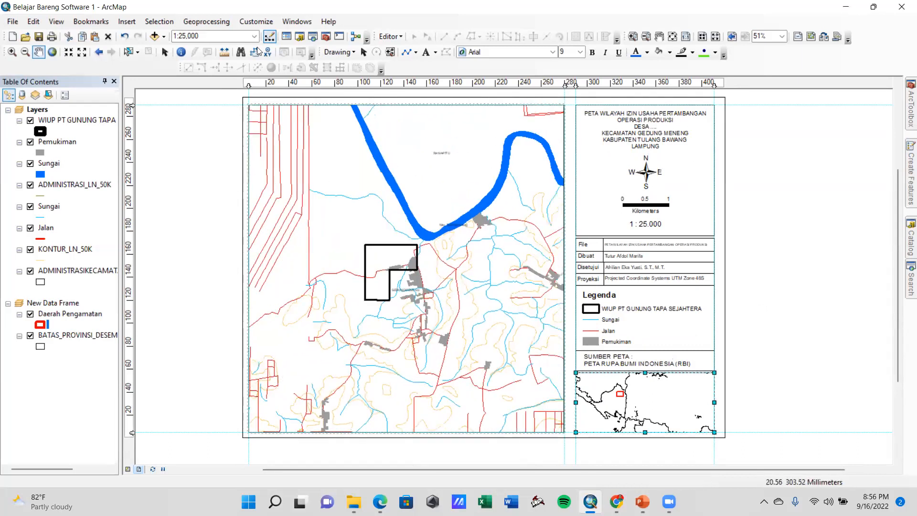
# Set the main map's scale to 1:10,000 and recentre it with the WIUP boundary in the frame's upper-left area
pyautogui.click(256, 36)
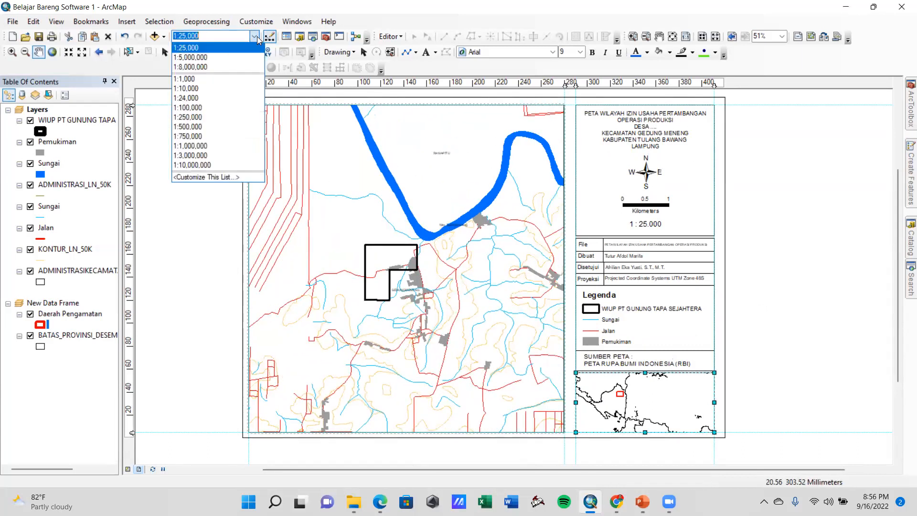
pyautogui.click(217, 90)
pyautogui.moveTo(375, 273); pyautogui.dragTo(424, 269)
pyautogui.moveTo(415, 317); pyautogui.dragTo(403, 298)
pyautogui.moveTo(421, 341)
pyautogui.mouseDown()
pyautogui.moveTo(402, 318)
pyautogui.moveTo(424, 328)
pyautogui.mouseUp()
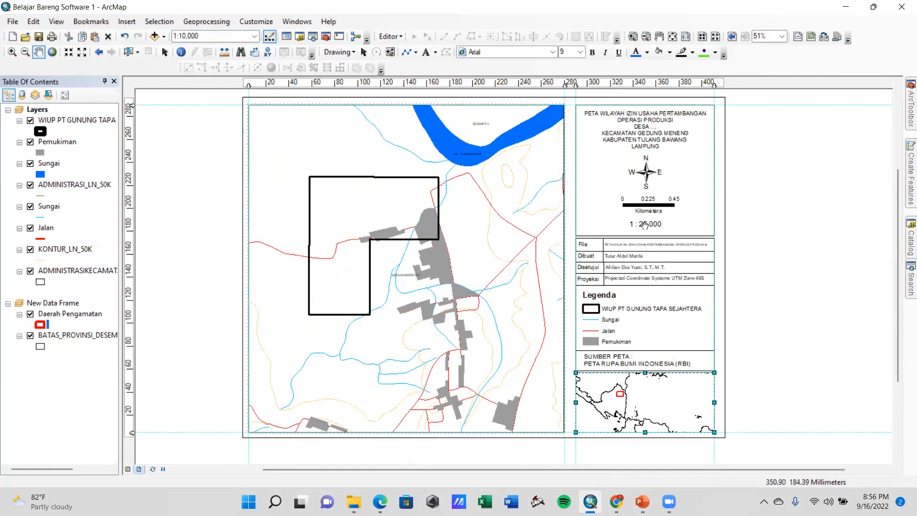
# Change the scale text below the scale bar to "1 : 10.000"
pyautogui.click(165, 52)
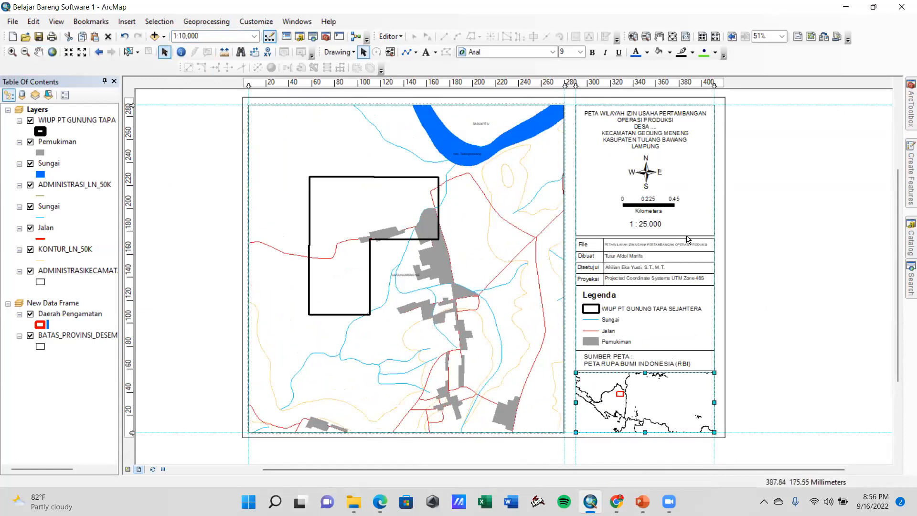
pyautogui.doubleClick(645, 223)
pyautogui.click(367, 181)
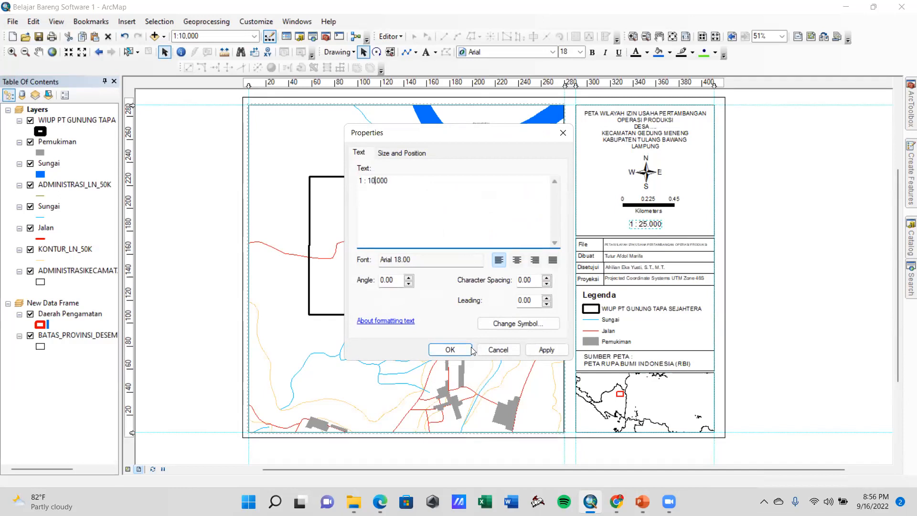
pyautogui.click(547, 350)
pyautogui.click(459, 352)
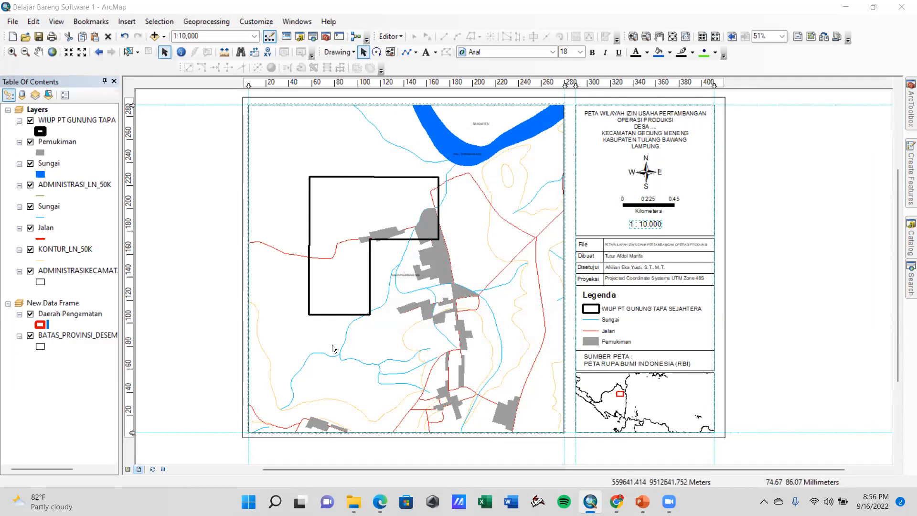
# Reposition the main map so the WIUP boundary, the river bend and the southern settlements all fit in the frame
pyautogui.click(40, 55)
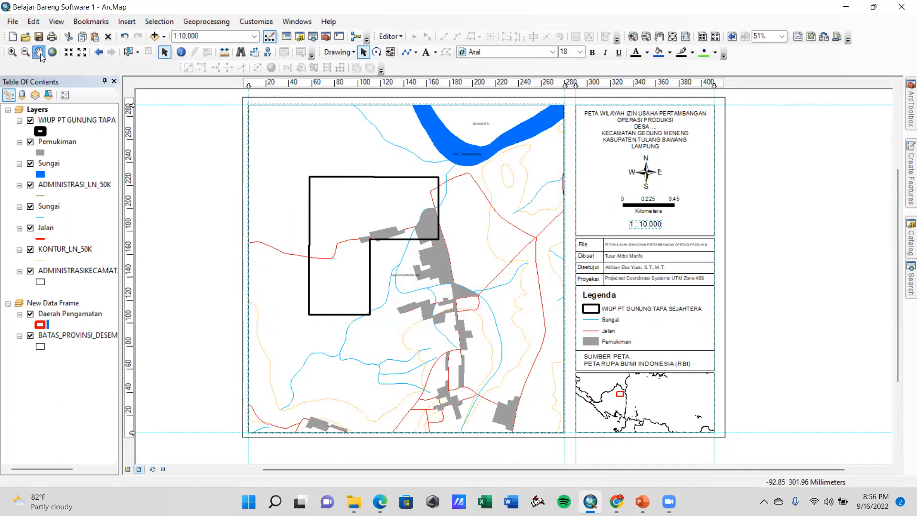
pyautogui.click(166, 53)
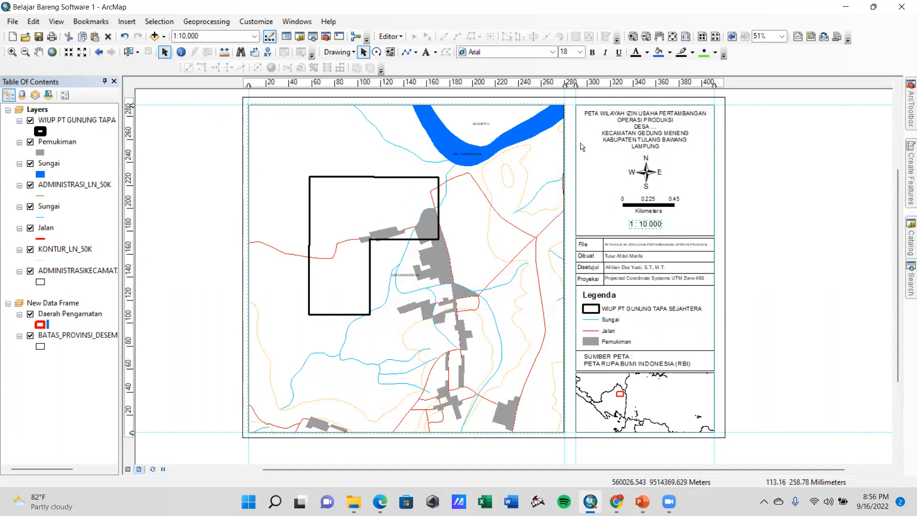
pyautogui.click(38, 51)
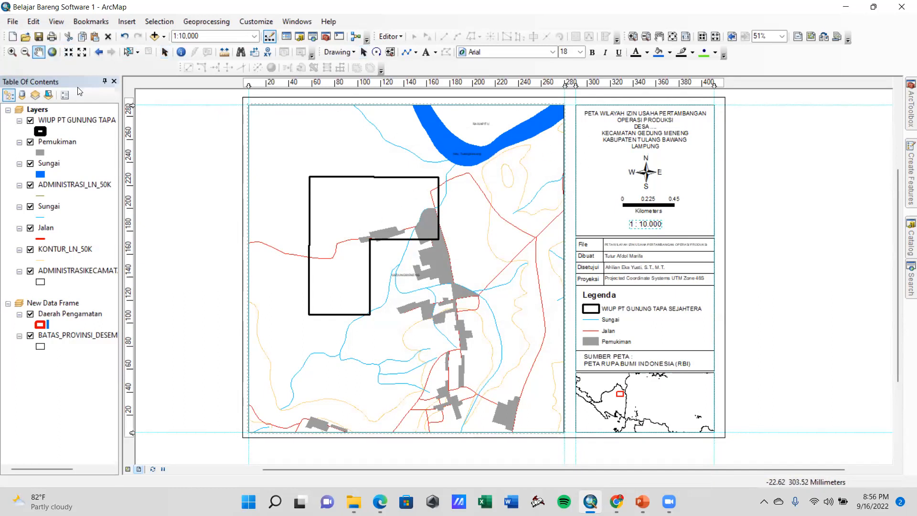
pyautogui.moveTo(375, 280); pyautogui.dragTo(433, 315)
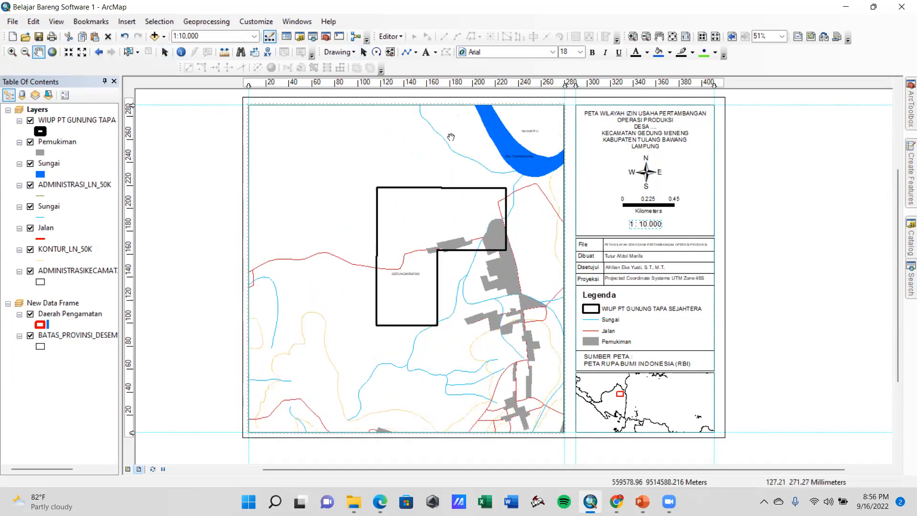
pyautogui.moveTo(394, 221); pyautogui.dragTo(396, 185)
pyautogui.moveTo(374, 246); pyautogui.dragTo(357, 255)
pyautogui.moveTo(400, 314); pyautogui.dragTo(390, 313)
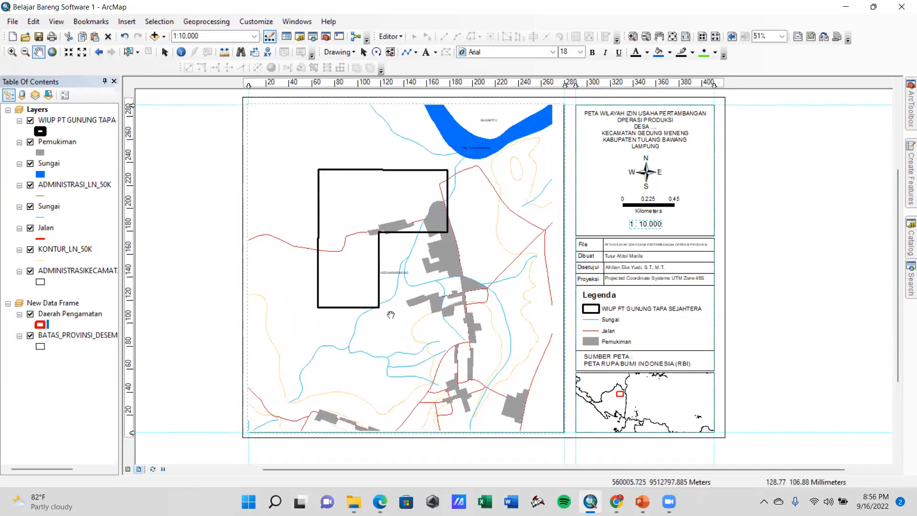
# Make the district administration layer's labels bold Arial at size 24
pyautogui.rightClick(94, 272)
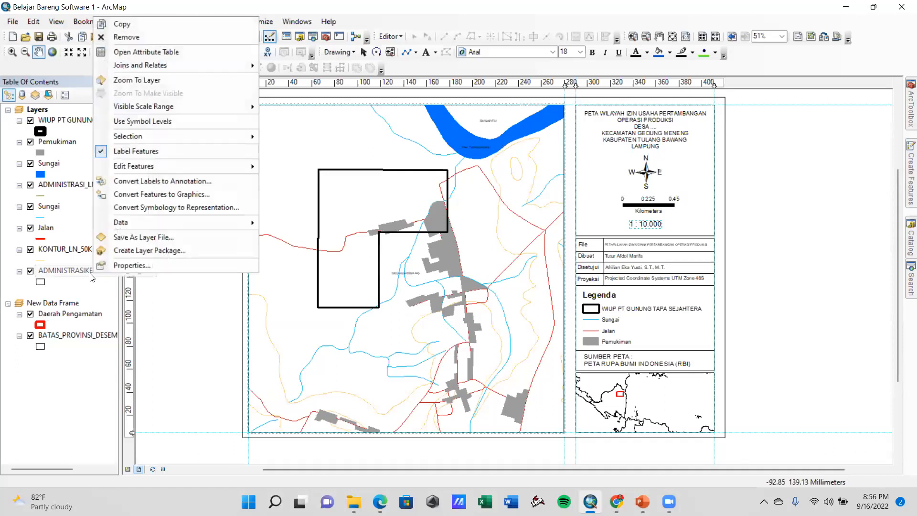
pyautogui.click(119, 266)
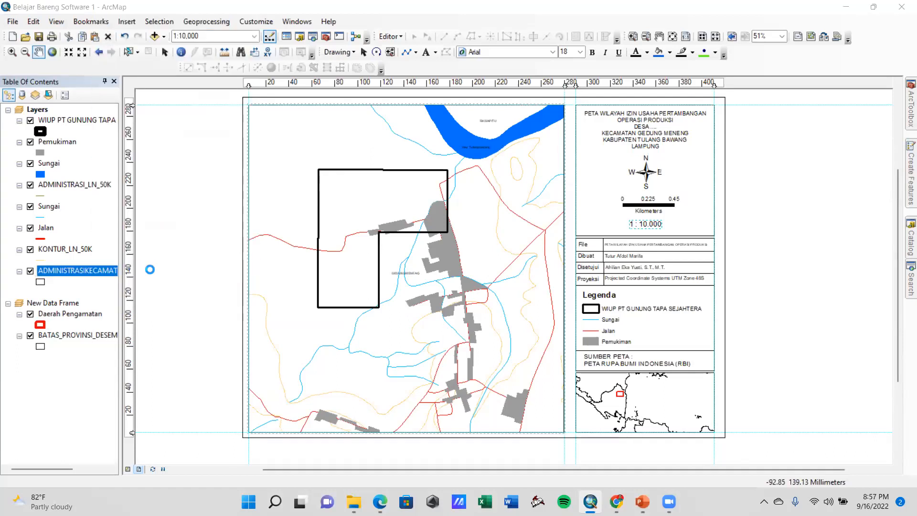
pyautogui.click(455, 269)
pyautogui.click(525, 252)
pyautogui.scroll(-2, 522, 294)
pyautogui.click(522, 294)
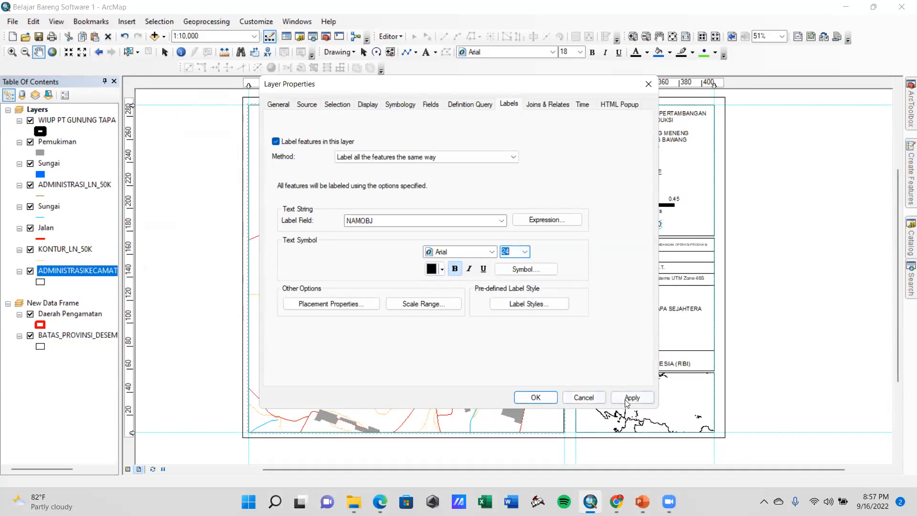
pyautogui.click(631, 397)
pyautogui.click(535, 397)
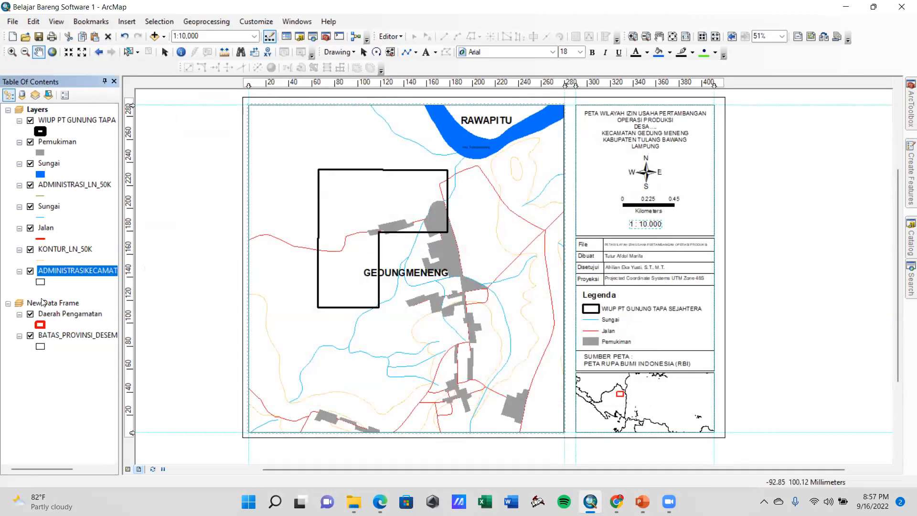
# Reduce the font size of the district administration layer's labels by one list step
pyautogui.rightClick(60, 276)
pyautogui.click(133, 261)
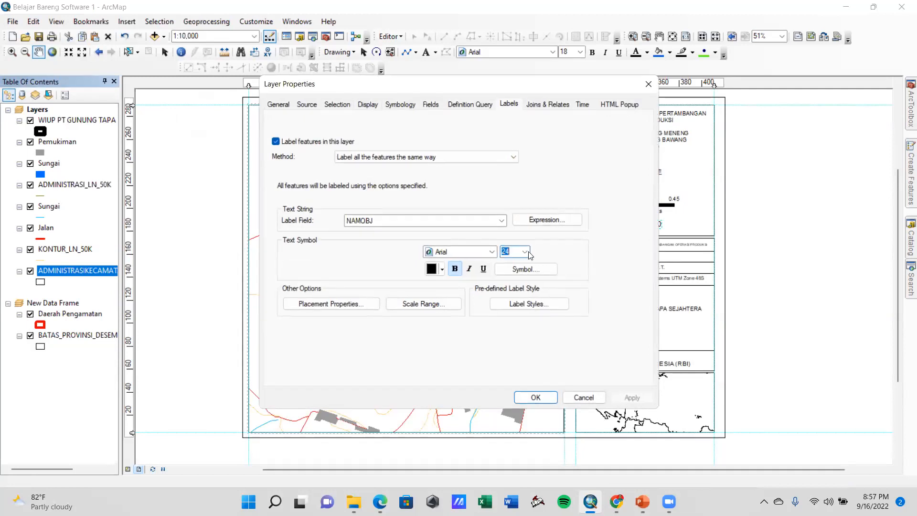
pyautogui.click(524, 252)
pyautogui.click(516, 281)
pyautogui.click(638, 397)
pyautogui.click(534, 395)
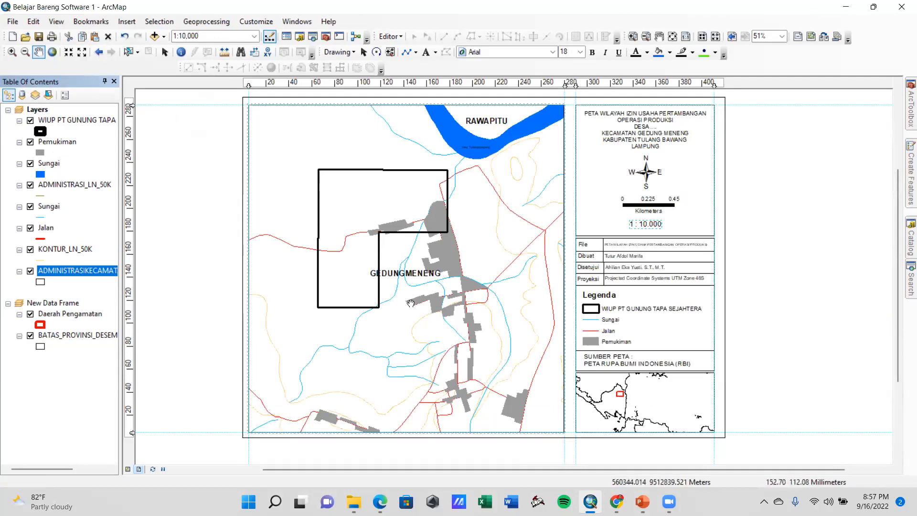
# Nudge the main map slightly down and right within its frame, and deselect the scale text
pyautogui.moveTo(386, 256); pyautogui.dragTo(348, 280)
pyautogui.moveTo(407, 322); pyautogui.dragTo(395, 307)
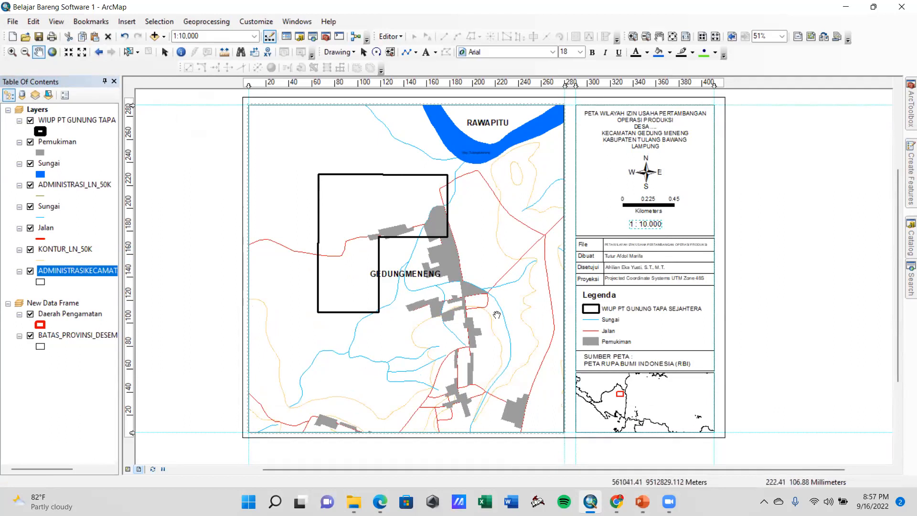
pyautogui.moveTo(407, 322); pyautogui.dragTo(413, 331)
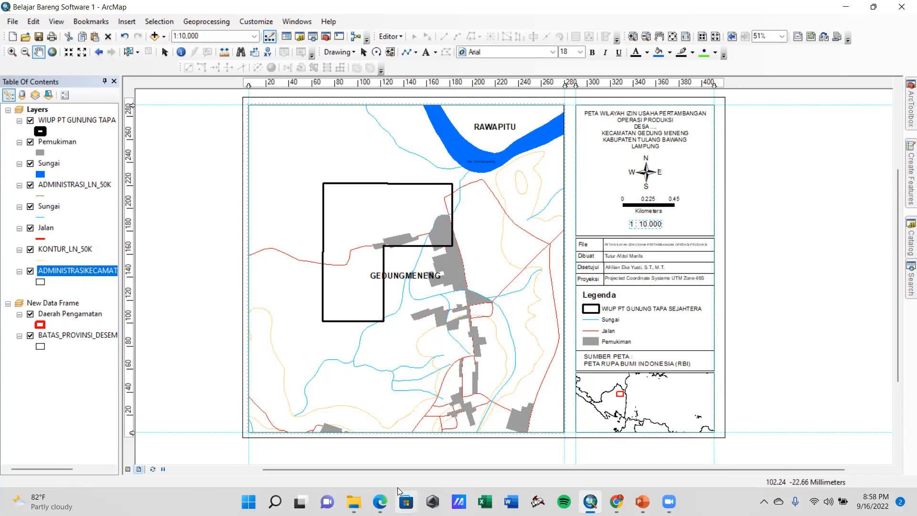
pyautogui.moveTo(380, 500)
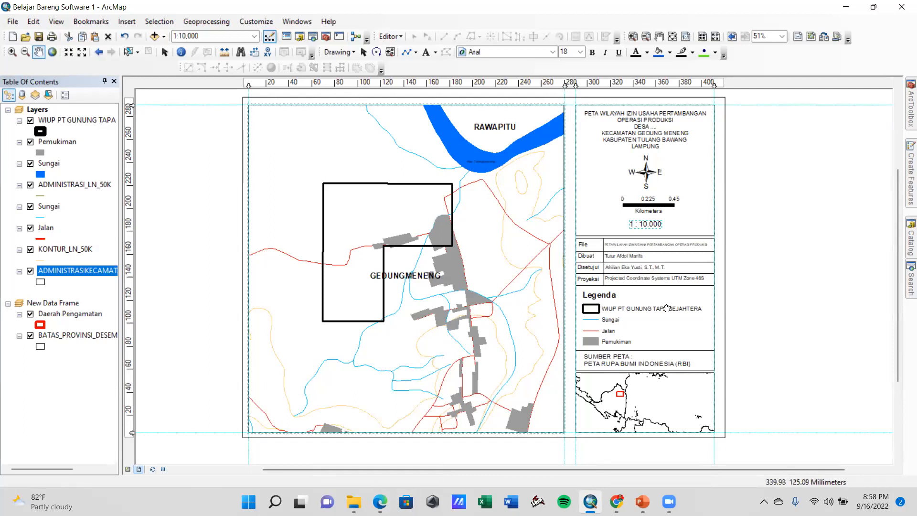
pyautogui.click(363, 52)
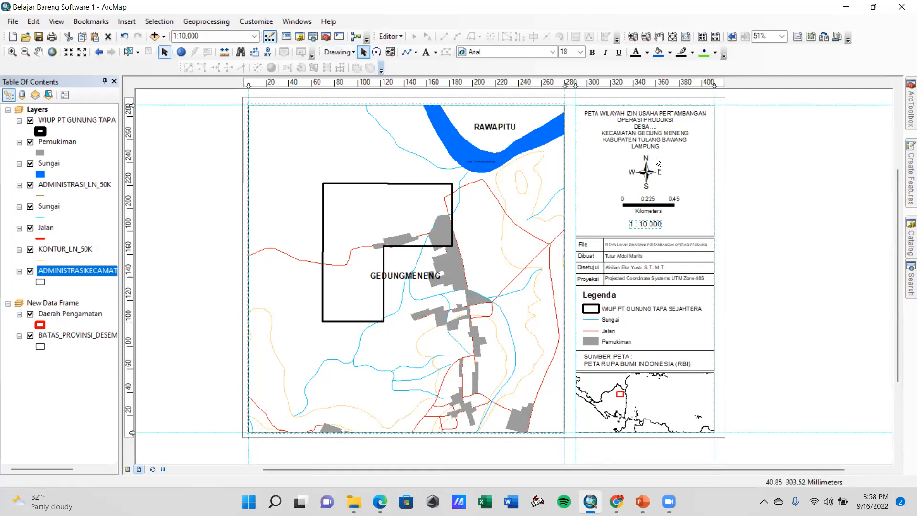
pyautogui.click(695, 206)
pyautogui.click(799, 264)
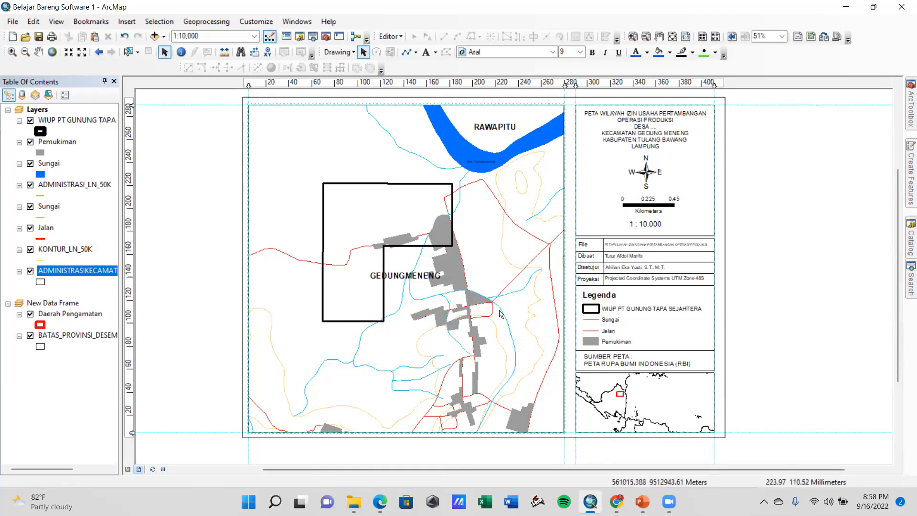
# Change the line colour of the Sungai line layer to a darker blue
pyautogui.click(40, 218)
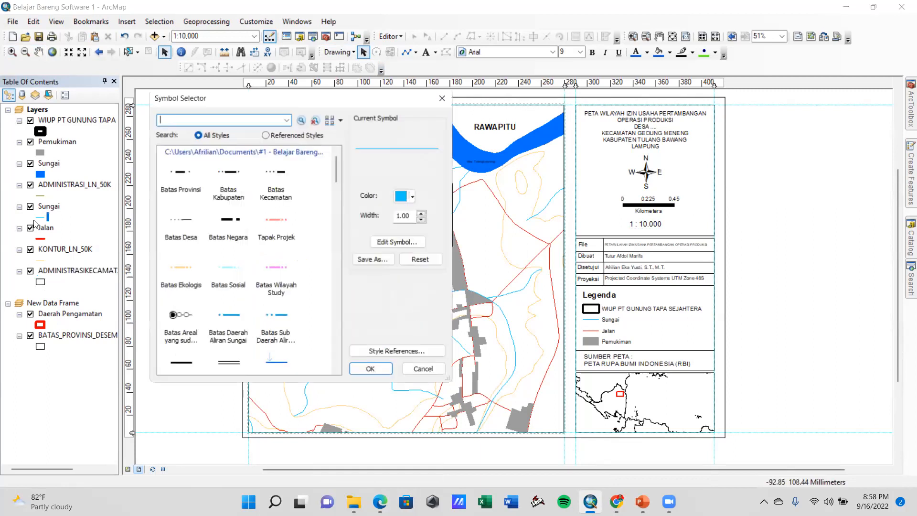
pyautogui.click(402, 196)
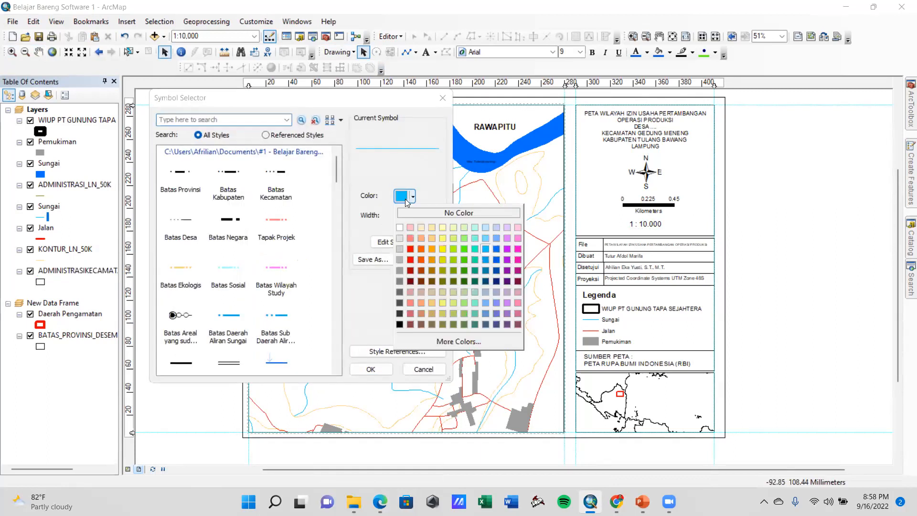
pyautogui.click(498, 248)
pyautogui.click(382, 372)
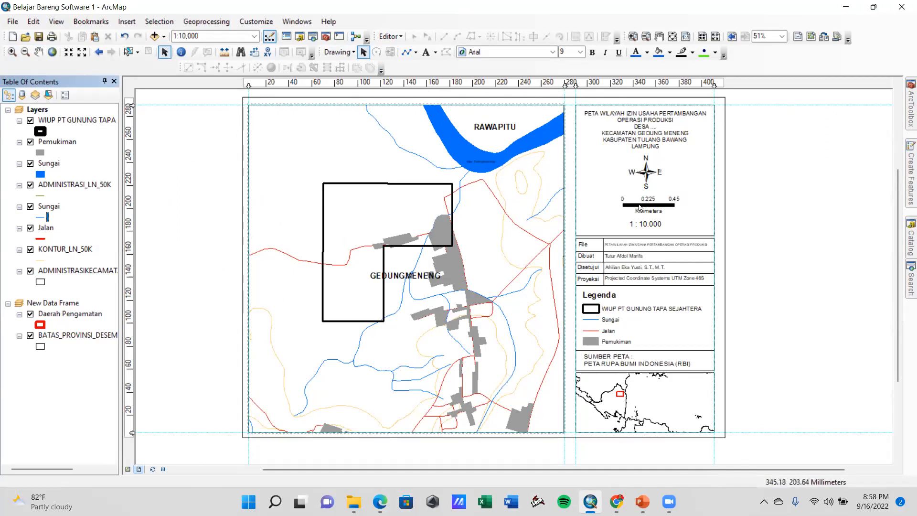
# Widen the scale bar so that it spans 1 kilometre with a 0.5 division
pyautogui.click(681, 205)
pyautogui.moveTo(685, 205)
pyautogui.mouseDown()
pyautogui.moveTo(711, 204)
pyautogui.moveTo(677, 208)
pyautogui.moveTo(704, 204)
pyautogui.moveTo(697, 206)
pyautogui.mouseUp()
pyautogui.click(743, 249)
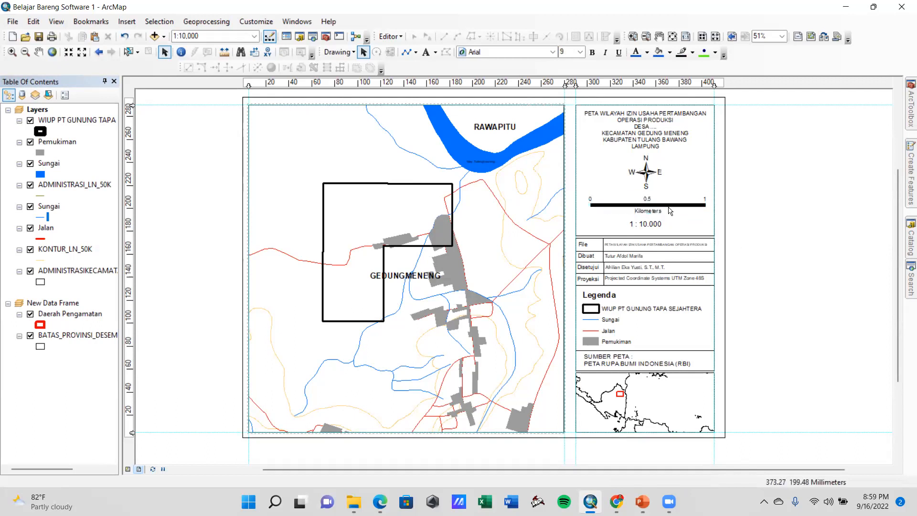
# Export the map layout as a PNG named "Belajar Bareng Software 1" at 500 dpi in the #1 - Belajar Bareng Software folder
pyautogui.click(13, 22)
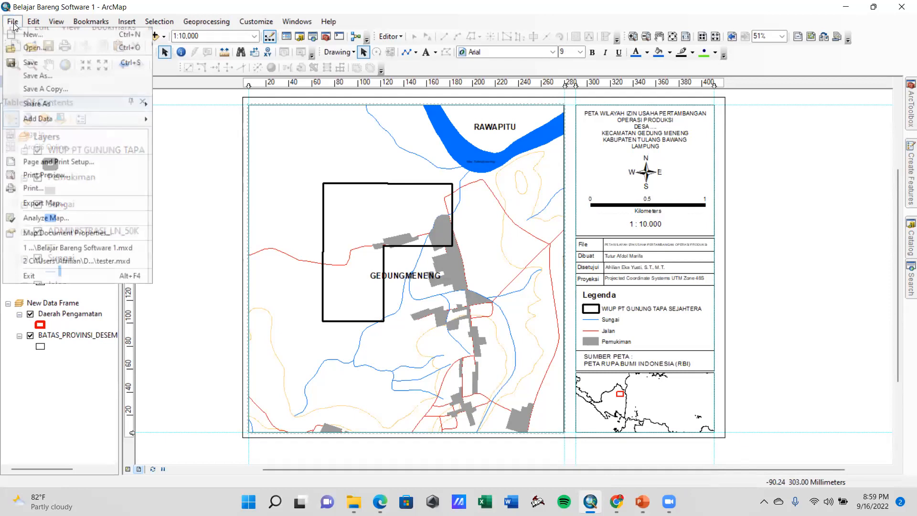
pyautogui.click(53, 205)
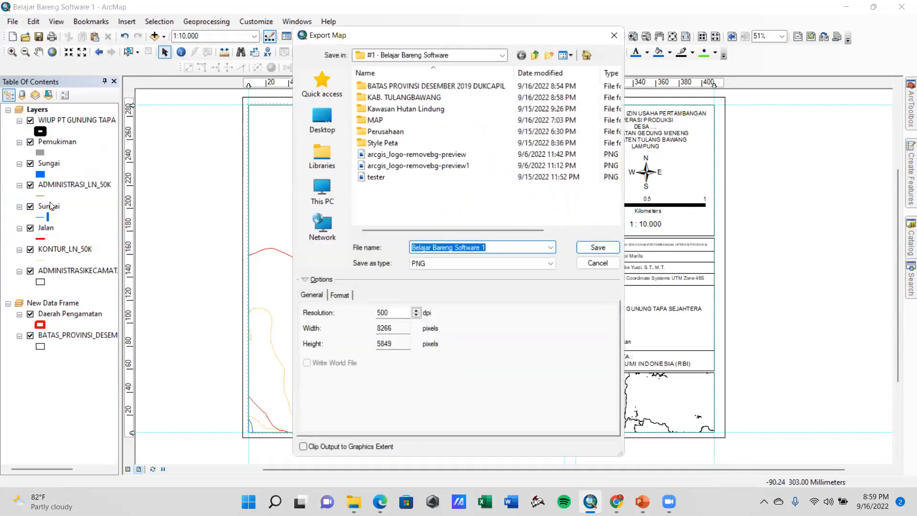
pyautogui.click(455, 265)
pyautogui.click(455, 264)
pyautogui.click(401, 313)
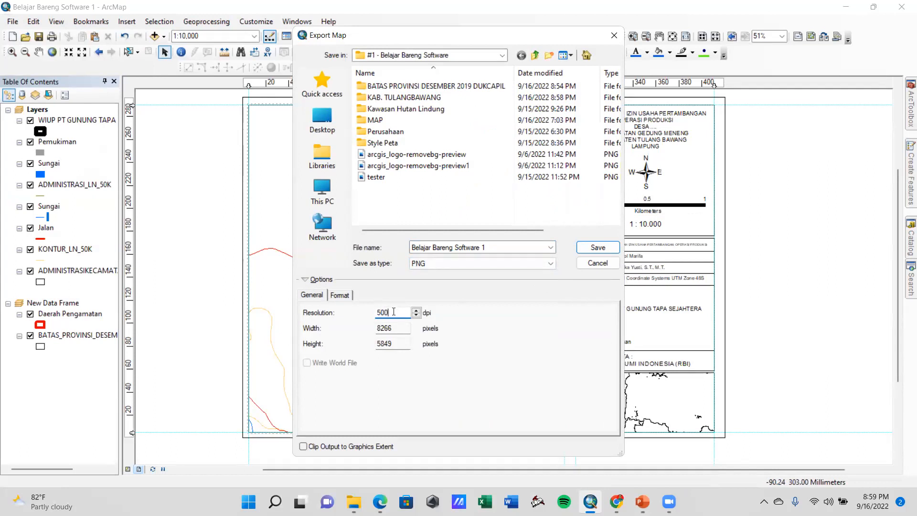
pyautogui.doubleClick(386, 312)
pyautogui.write('2')
pyautogui.write('5000')
pyautogui.press('BackSpace')
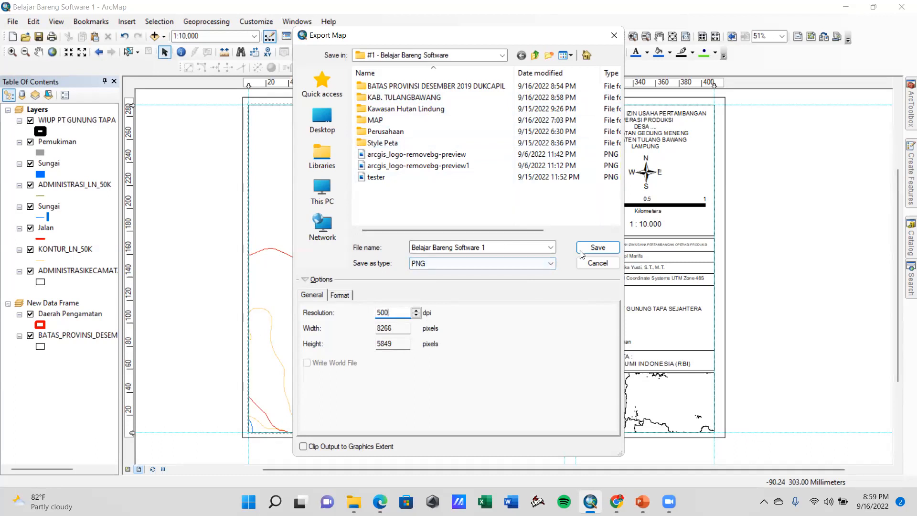
pyautogui.click(596, 248)
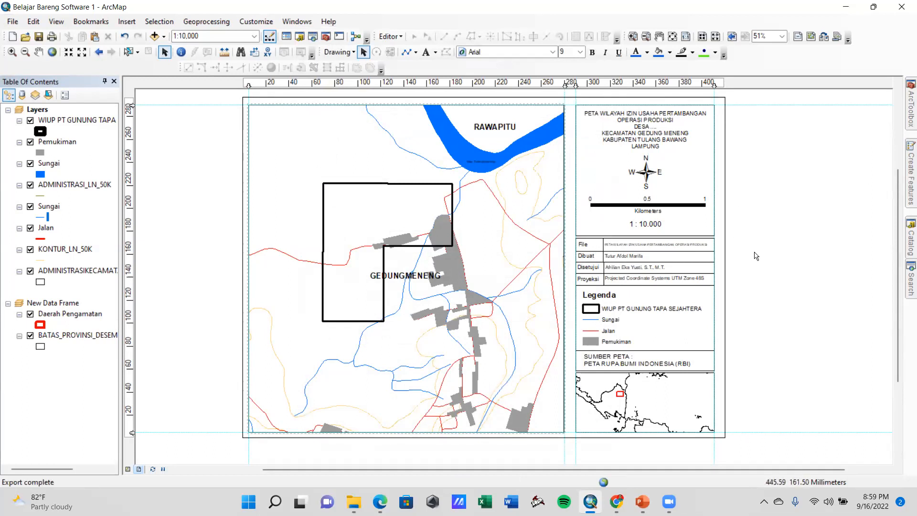
# Add a graticule with labels to the main map frame at 30-second intervals, without minor division ticks, and apply it
pyautogui.click(508, 147)
pyautogui.rightClick(508, 147)
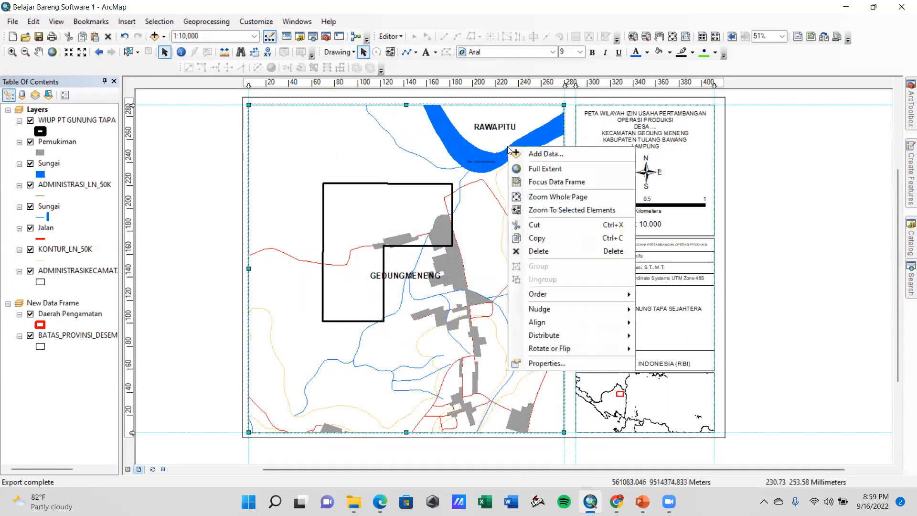
pyautogui.click(546, 364)
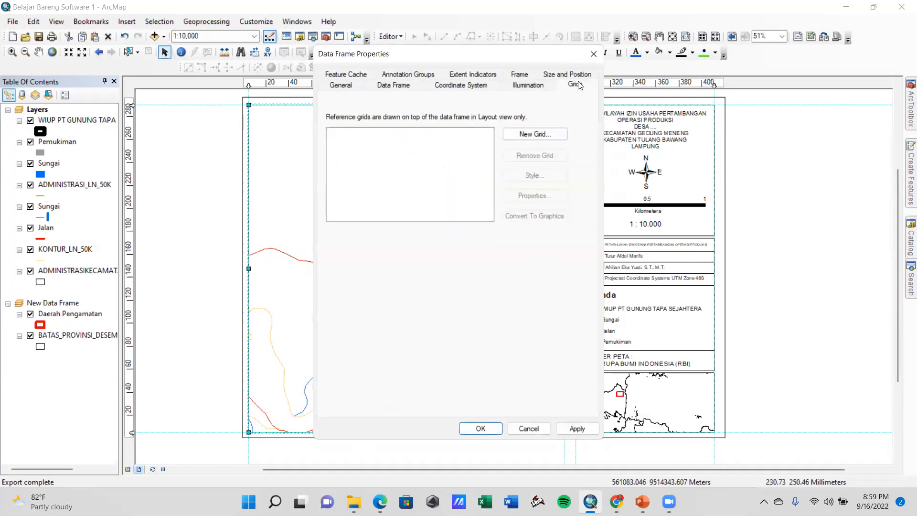
pyautogui.click(545, 140)
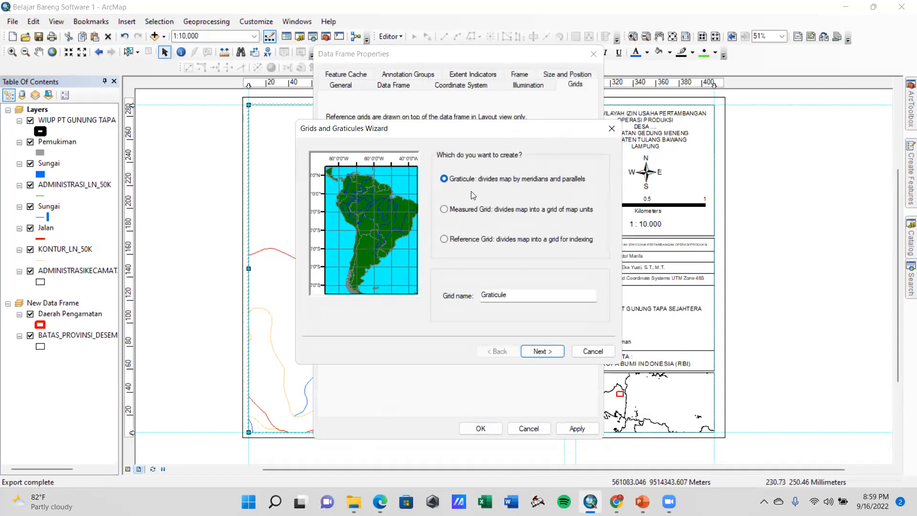
pyautogui.click(543, 352)
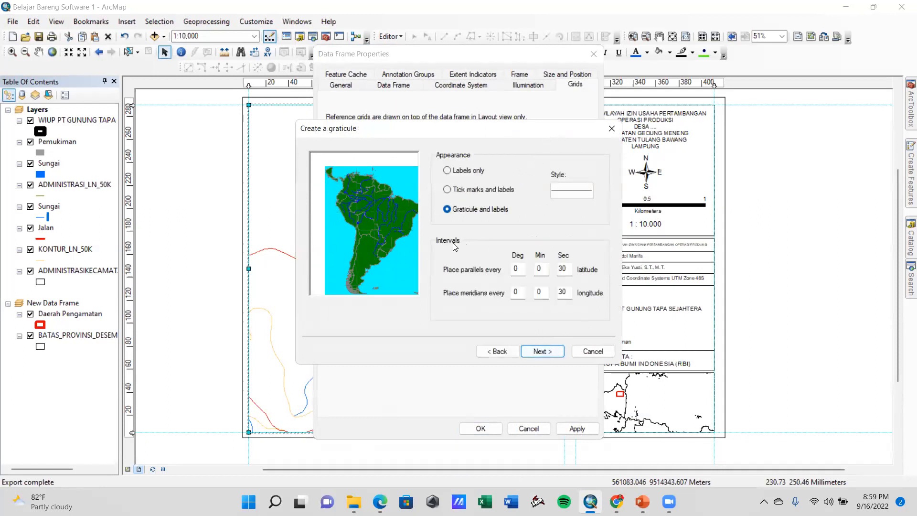
pyautogui.click(544, 350)
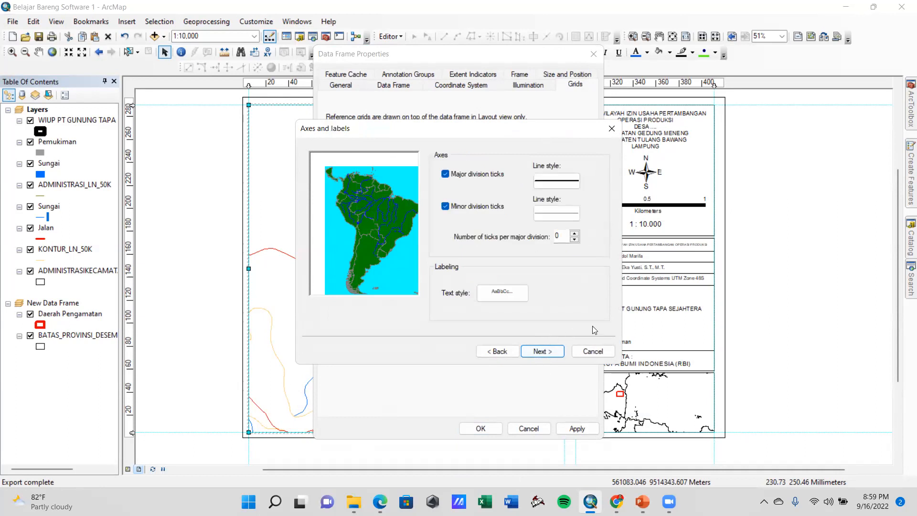
pyautogui.click(445, 206)
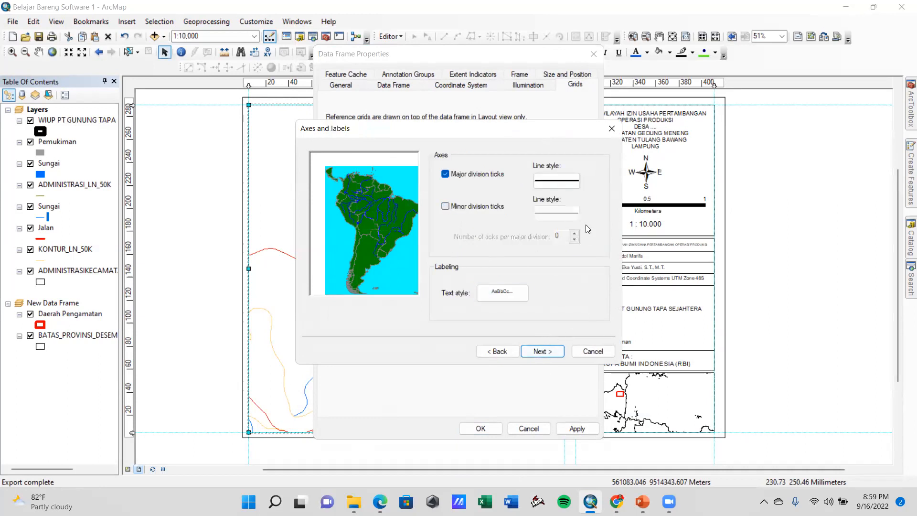
pyautogui.click(543, 351)
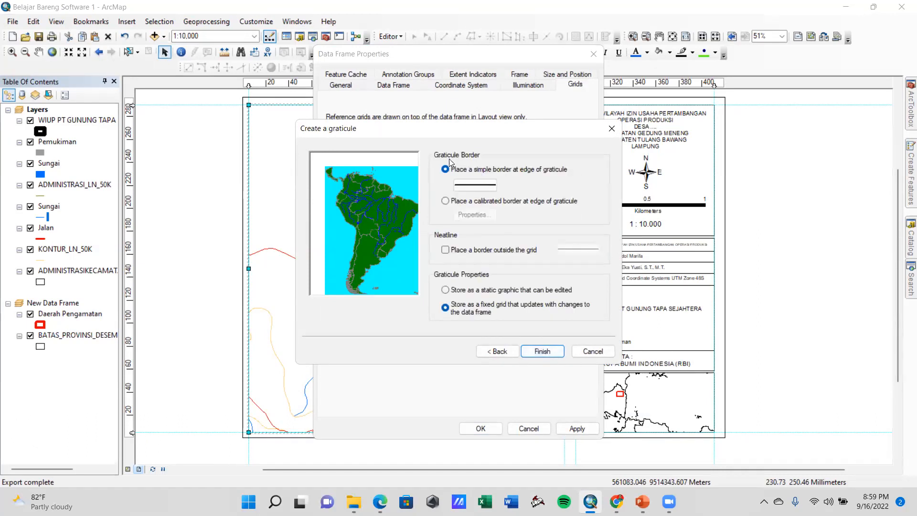
pyautogui.click(545, 350)
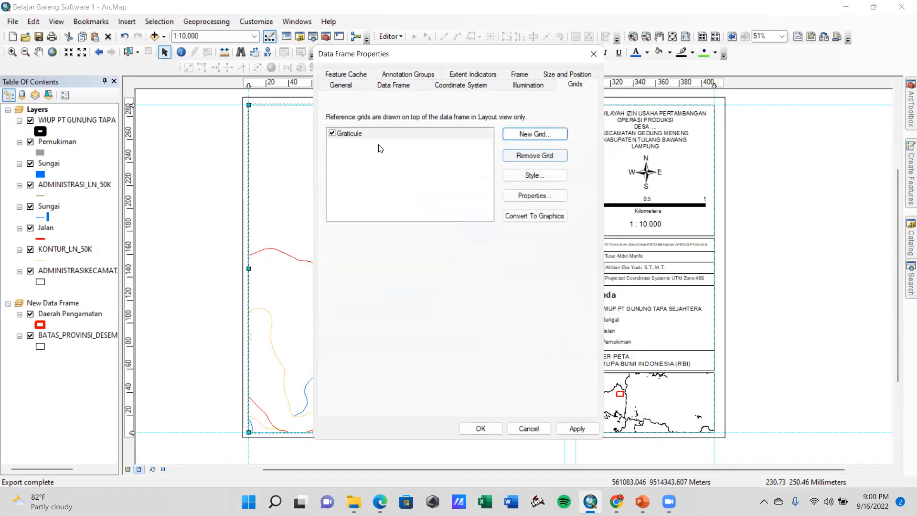
pyautogui.click(576, 428)
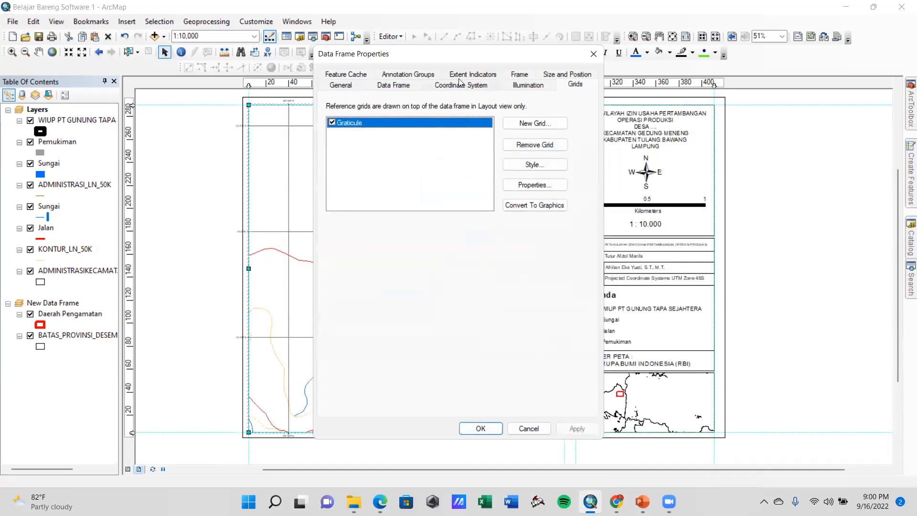
# Turn off the graticule's right and bottom labels, make the left labels vertical, and set the label size to 10
pyautogui.moveTo(464, 64); pyautogui.dragTo(670, 81)
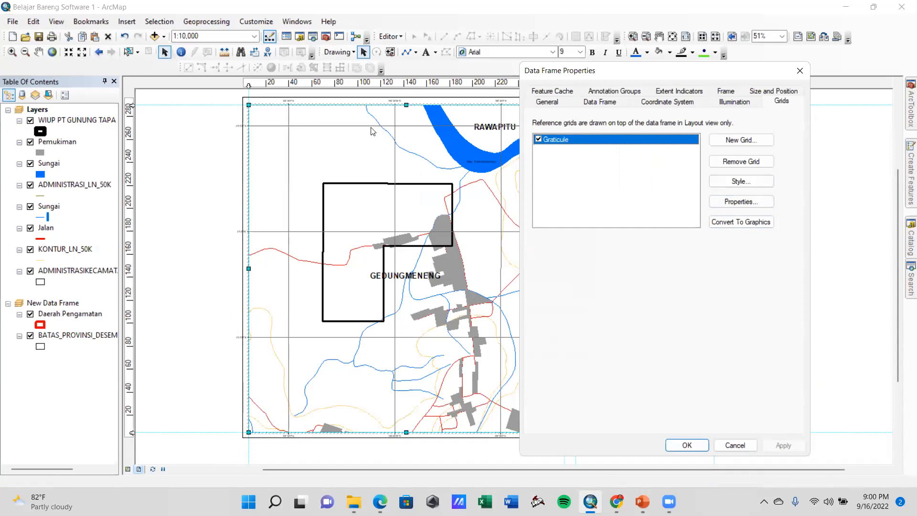
pyautogui.click(732, 200)
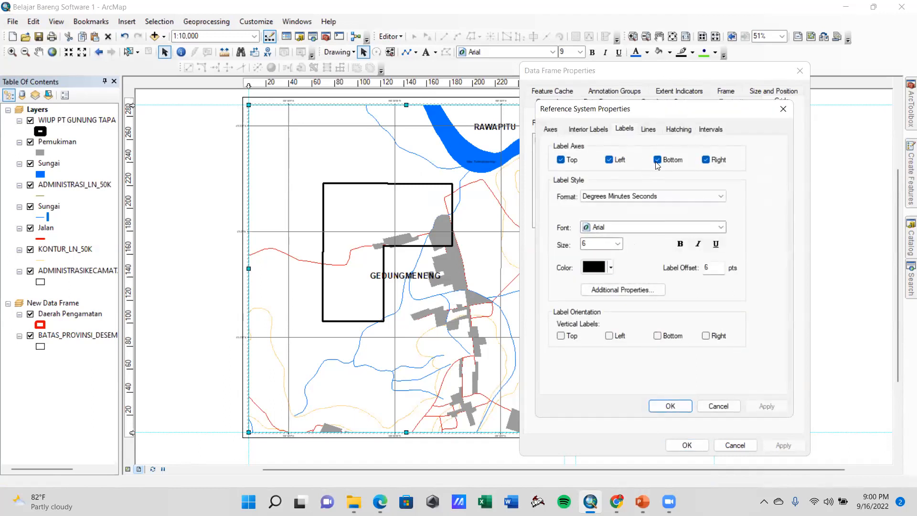
pyautogui.click(706, 160)
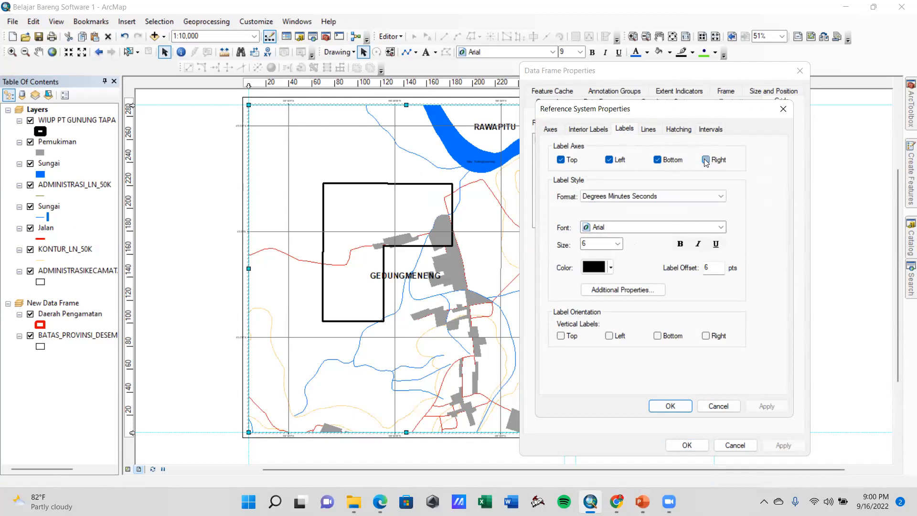
pyautogui.click(658, 160)
pyautogui.click(610, 336)
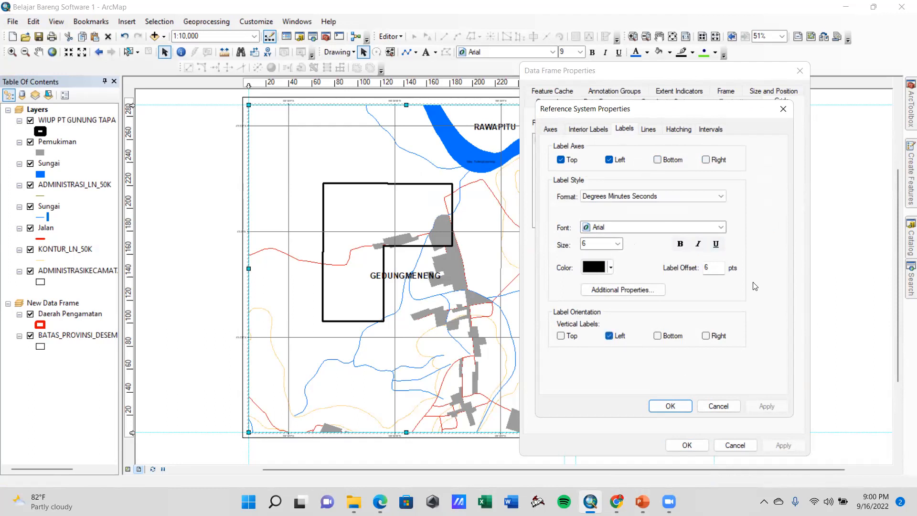
pyautogui.click(617, 244)
pyautogui.click(594, 285)
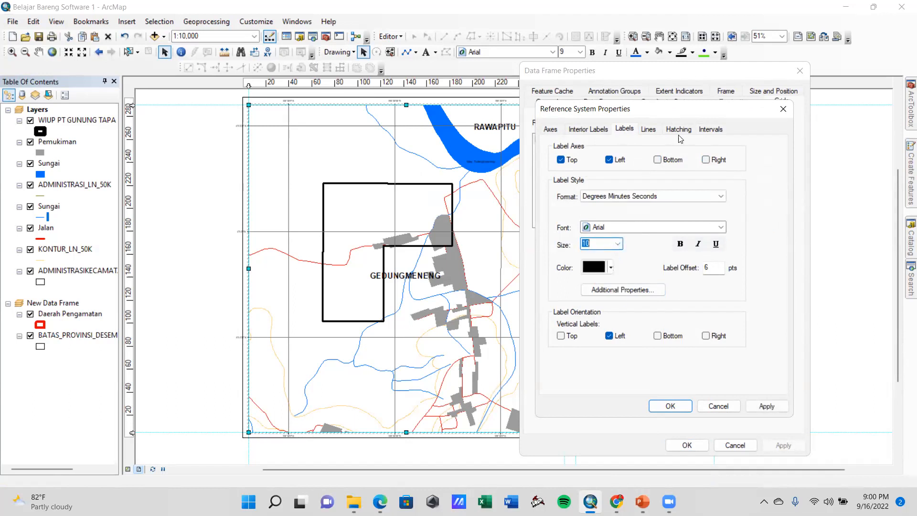
# Review the graticule's line and hatching settings, then apply the graticule properties to the main map frame
pyautogui.click(594, 131)
pyautogui.click(645, 132)
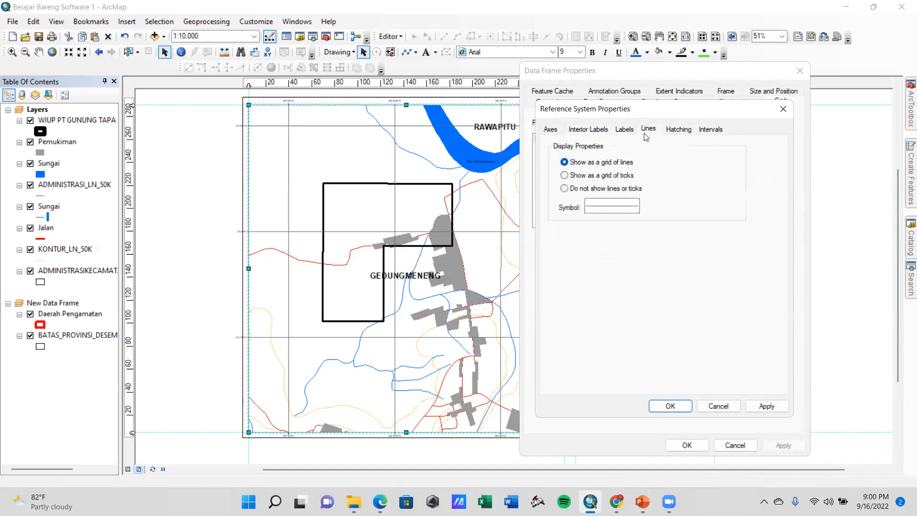
pyautogui.click(626, 130)
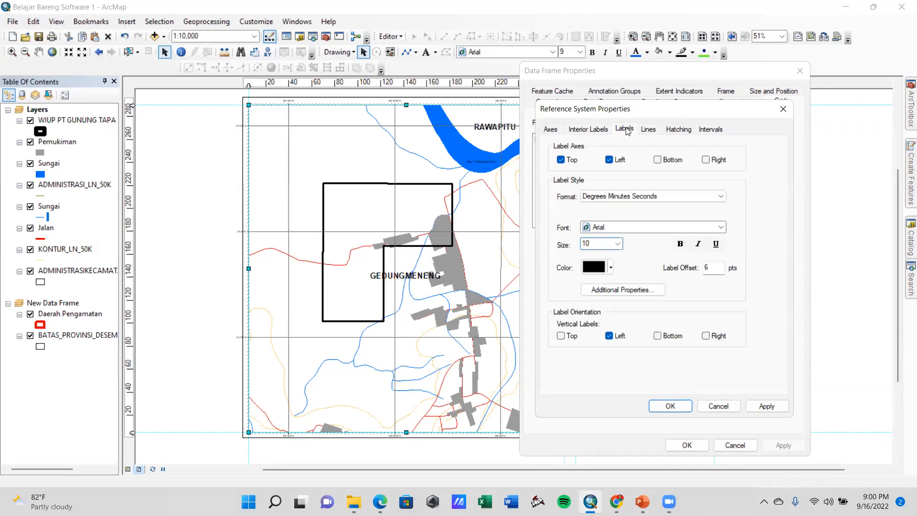
pyautogui.click(644, 130)
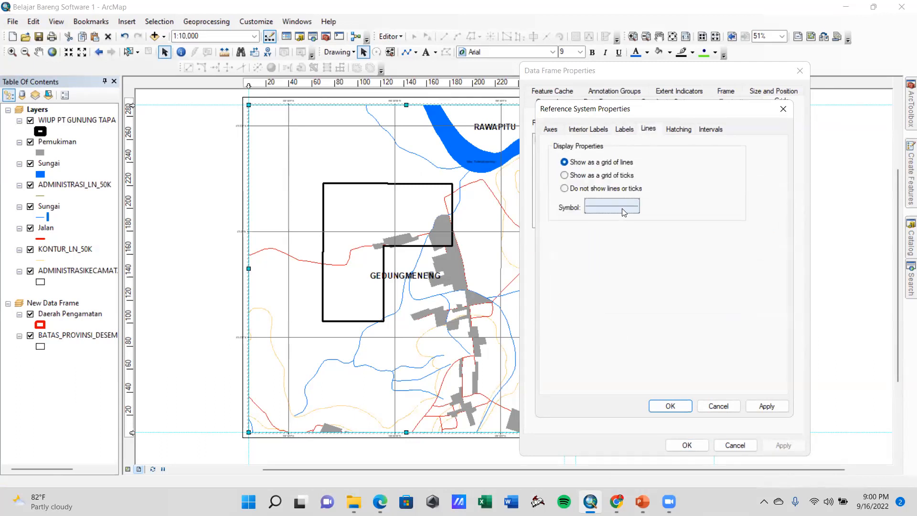
pyautogui.click(674, 132)
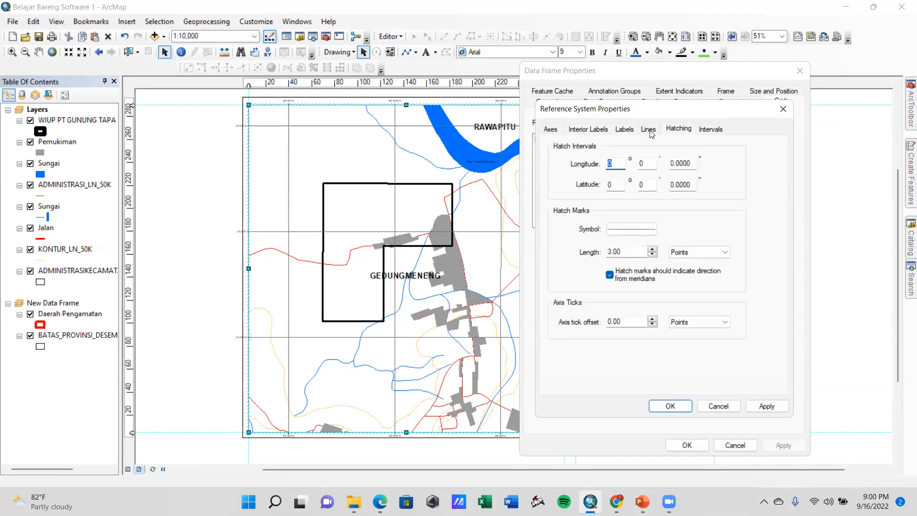
pyautogui.click(650, 131)
pyautogui.click(764, 405)
pyautogui.click(671, 405)
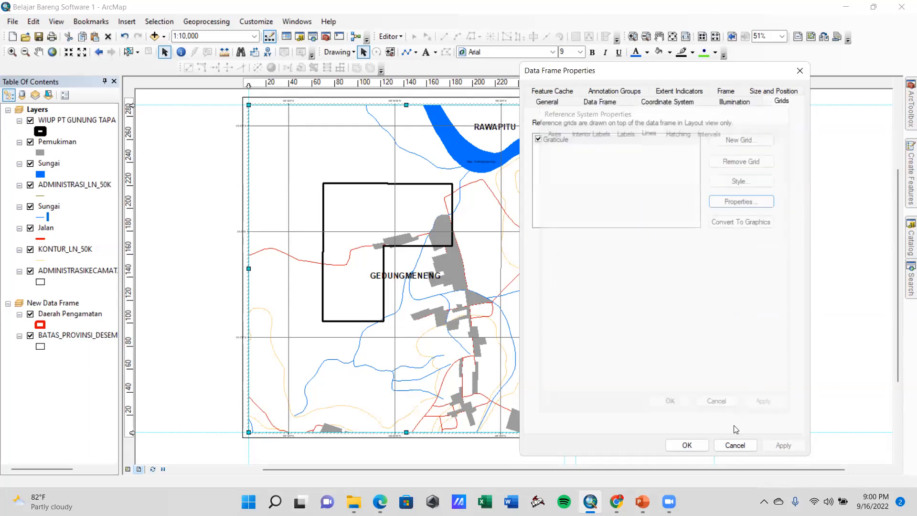
pyautogui.click(687, 445)
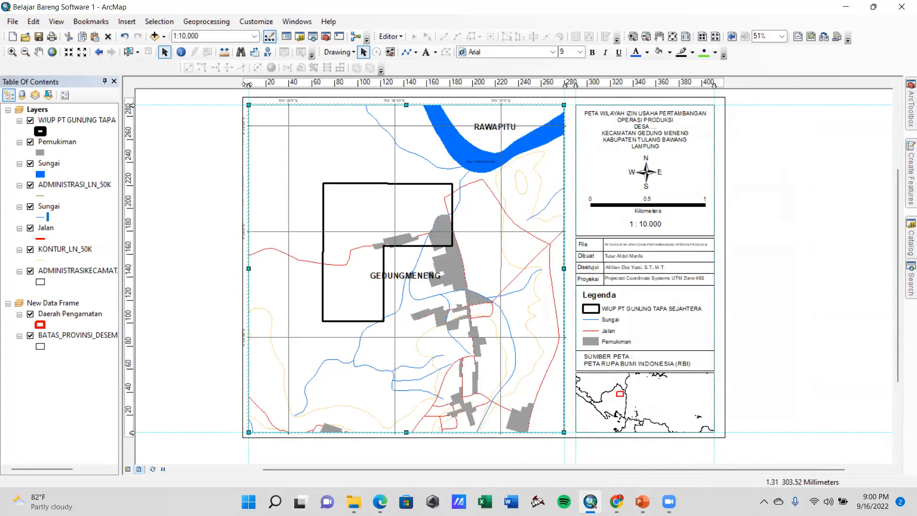
# Clear the two vertical guides along the main map frame's sides and nudge the frame right towards the title block
pyautogui.rightClick(247, 84)
pyautogui.click(291, 125)
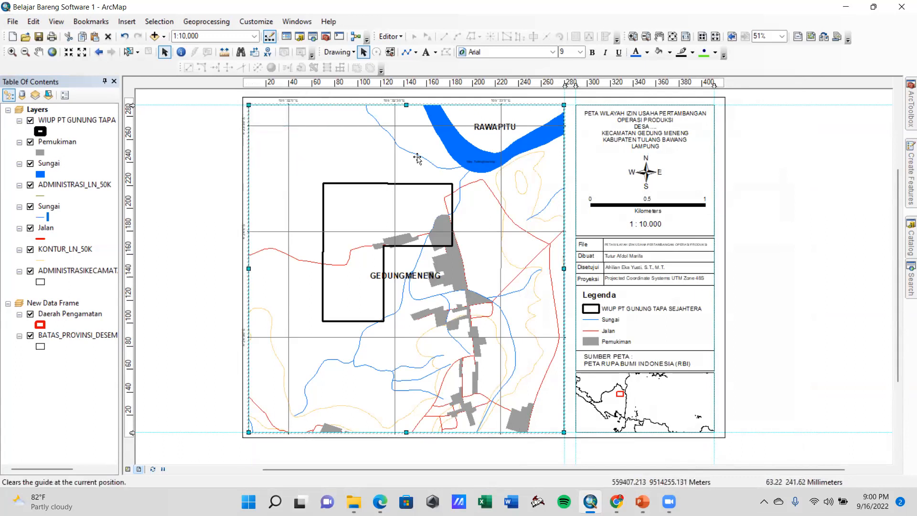
pyautogui.rightClick(565, 85)
pyautogui.click(590, 123)
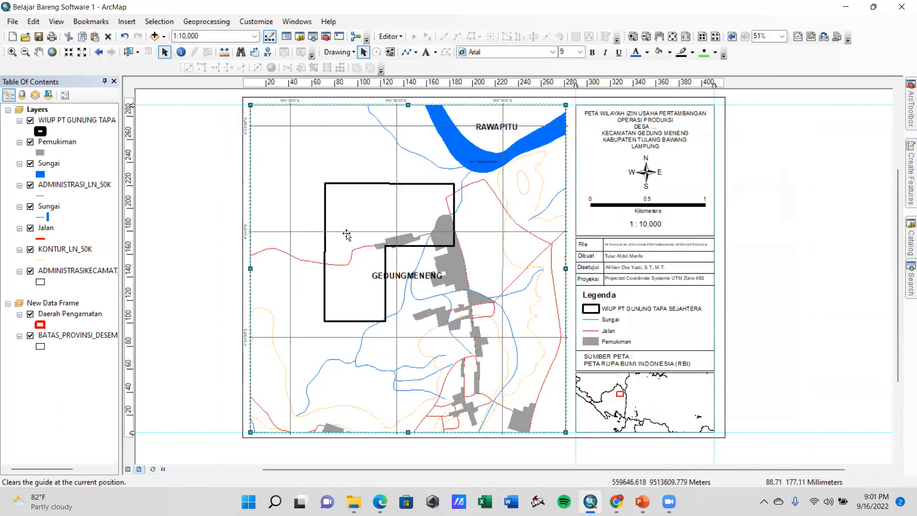
pyautogui.press('Right')
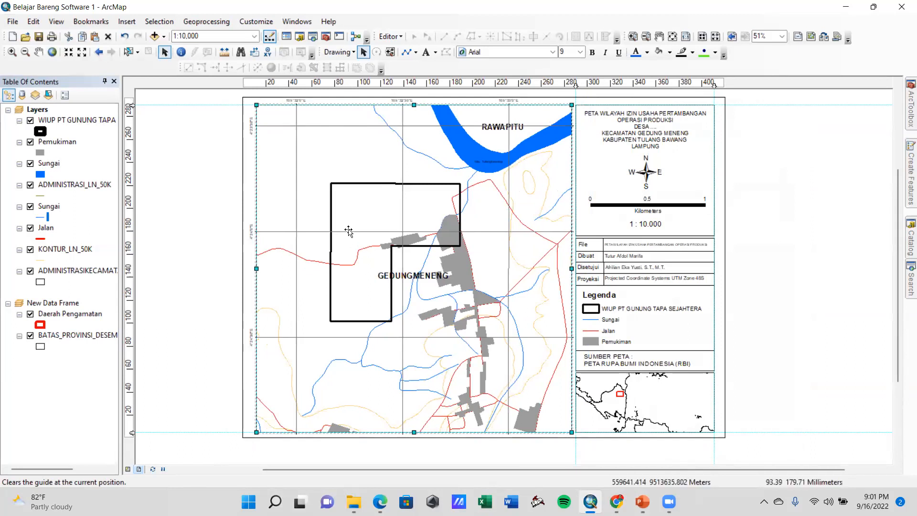
pyautogui.click(212, 207)
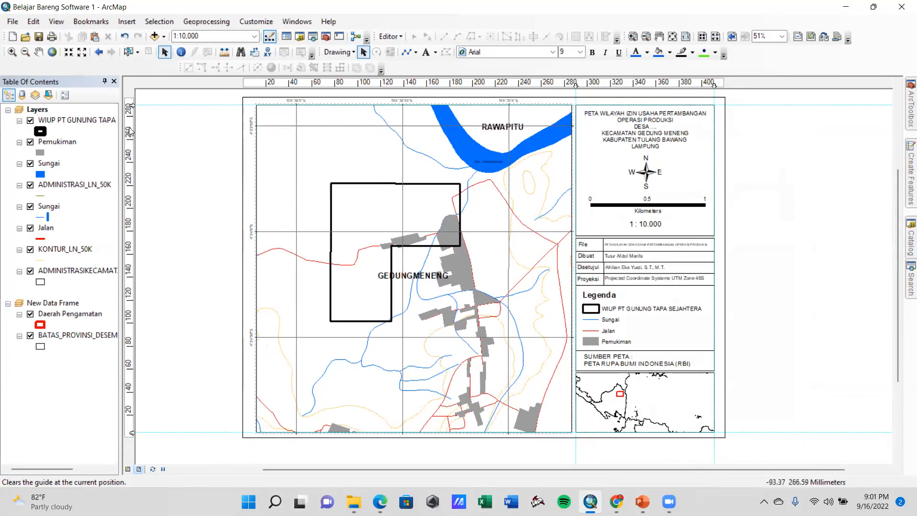
# Lower the upper horizontal guide and shrink the main map frame's top edge down to it
pyautogui.moveTo(132, 106); pyautogui.dragTo(132, 116)
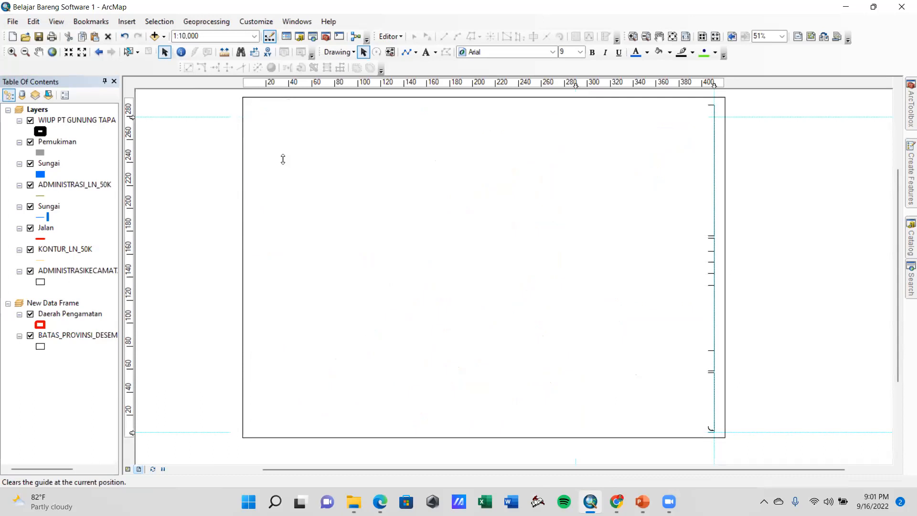
pyautogui.moveTo(131, 115); pyautogui.dragTo(131, 112)
pyautogui.moveTo(414, 117); pyautogui.dragTo(414, 113)
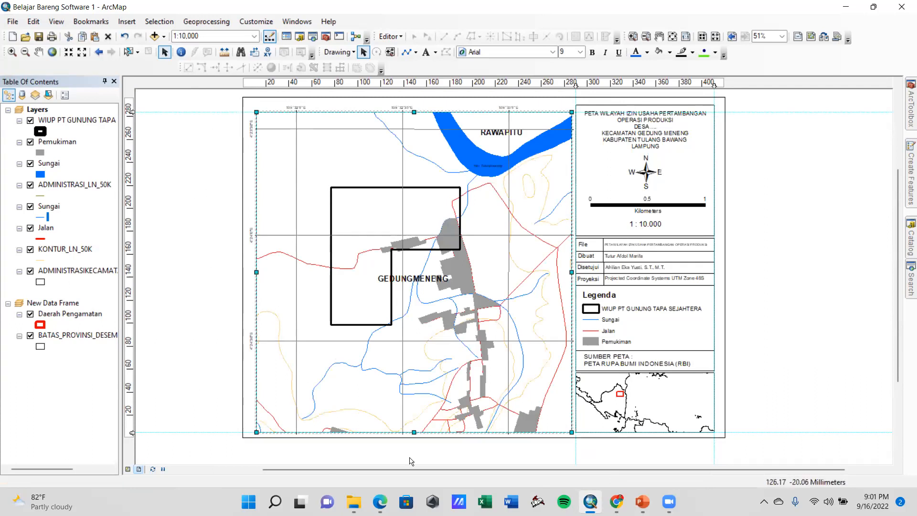
# Raise the main map frame's bottom edge and align the lower horizontal guide with it
pyautogui.moveTo(414, 432); pyautogui.dragTo(414, 424)
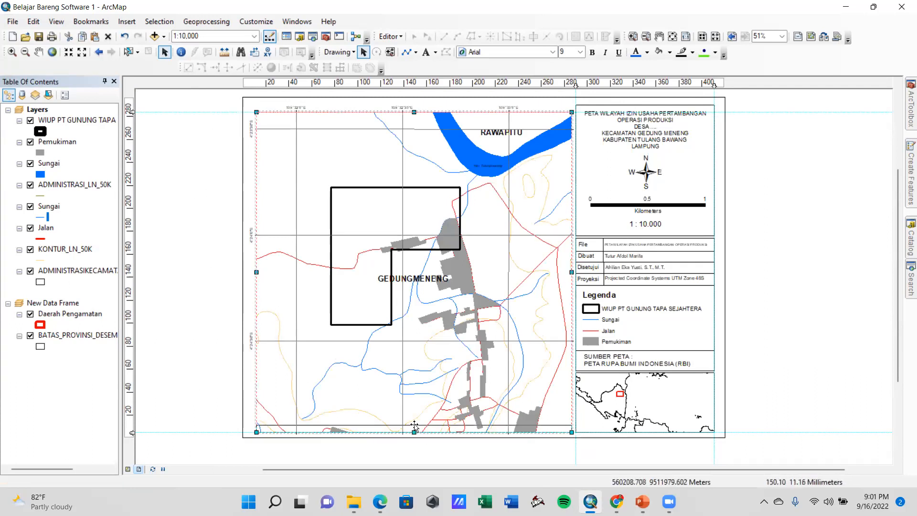
pyautogui.moveTo(132, 431); pyautogui.dragTo(132, 425)
pyautogui.click(149, 437)
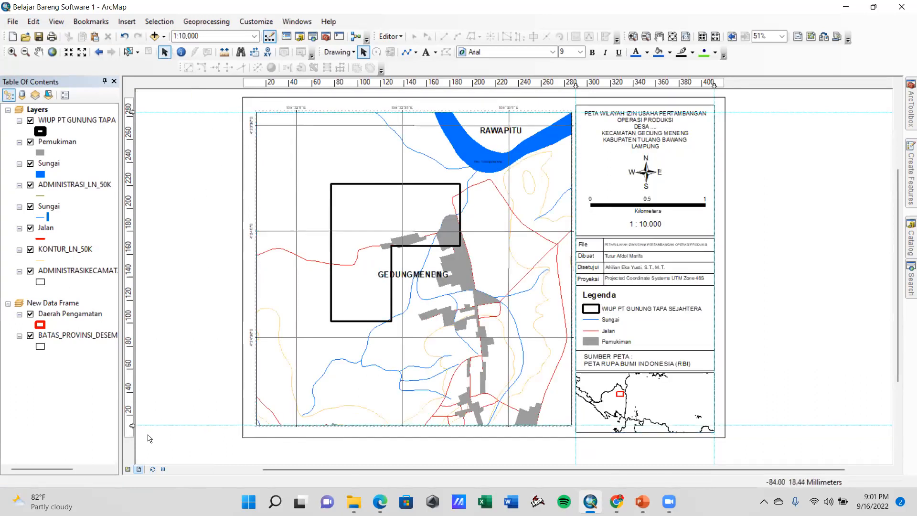
pyautogui.click(391, 406)
pyautogui.moveTo(414, 425); pyautogui.dragTo(412, 424)
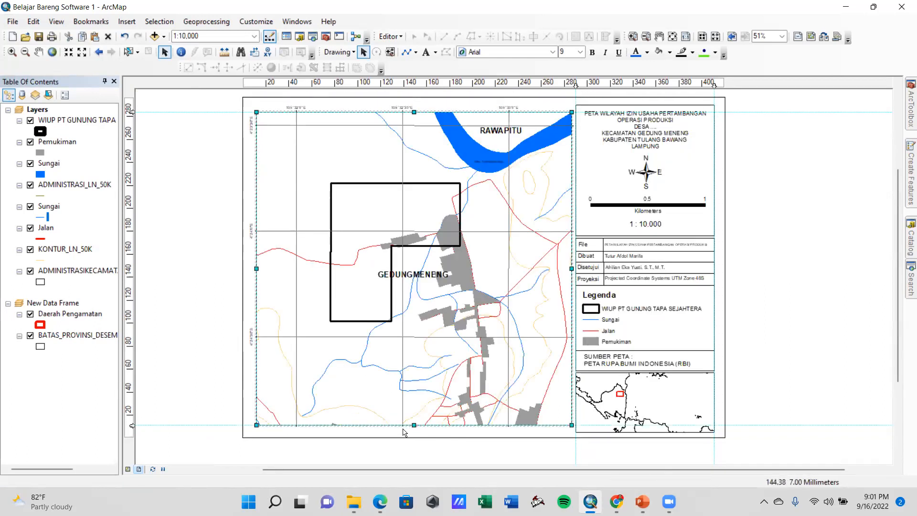
# Move the lower guide and the main map frame's bottom edge back down, and extend its left edge to a new vertical guide
pyautogui.moveTo(132, 425); pyautogui.dragTo(131, 431)
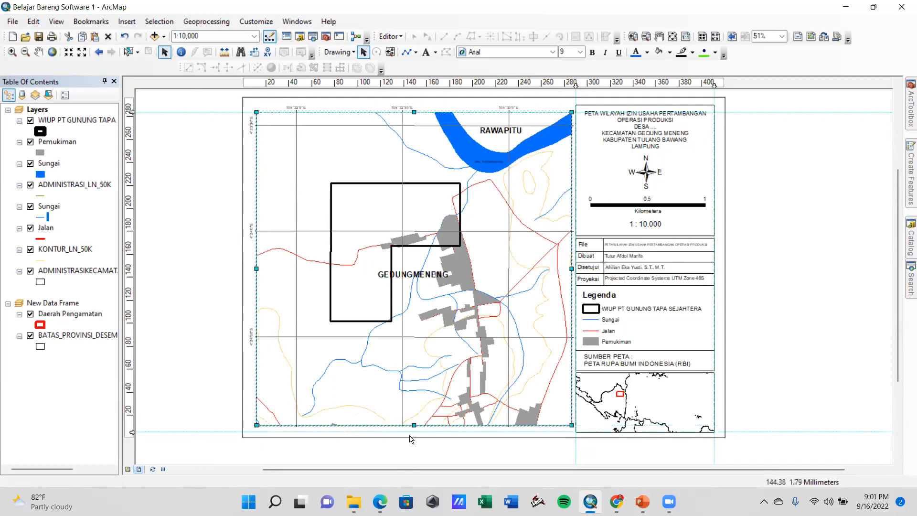
pyautogui.moveTo(414, 426); pyautogui.dragTo(414, 431)
pyautogui.click(252, 85)
pyautogui.moveTo(256, 272); pyautogui.dragTo(253, 276)
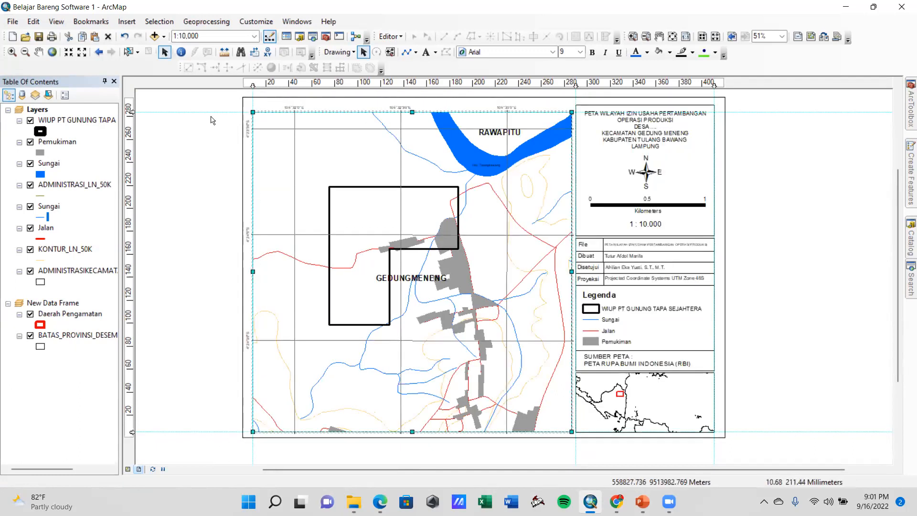
# Raise the upper guide level with the title block's top, extend the main map frame's top edge to it, and deselect the frame
pyautogui.moveTo(132, 112); pyautogui.dragTo(132, 106)
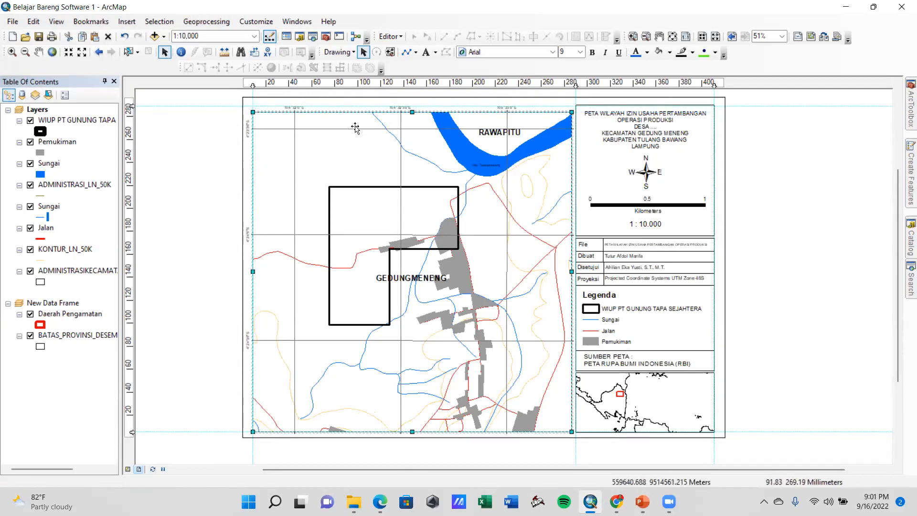
pyautogui.moveTo(412, 108); pyautogui.dragTo(413, 103)
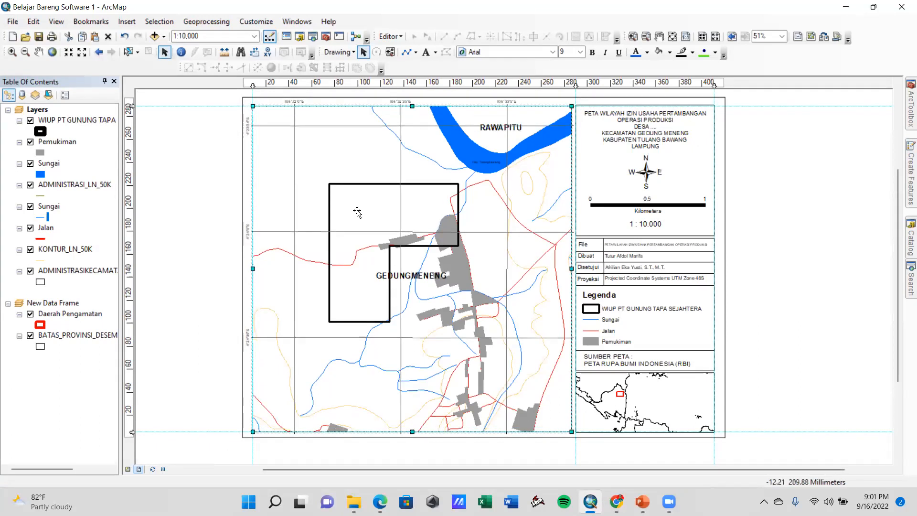
pyautogui.click(200, 198)
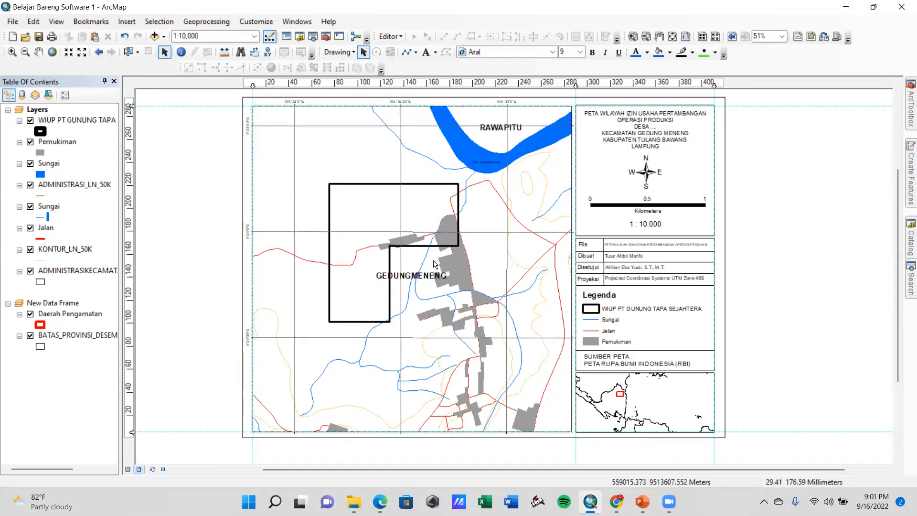
# Export the refitted map layout as the PNG image Belajar Bareng Software 1, replacing the existing file
pyautogui.scroll(2, 478, 142)
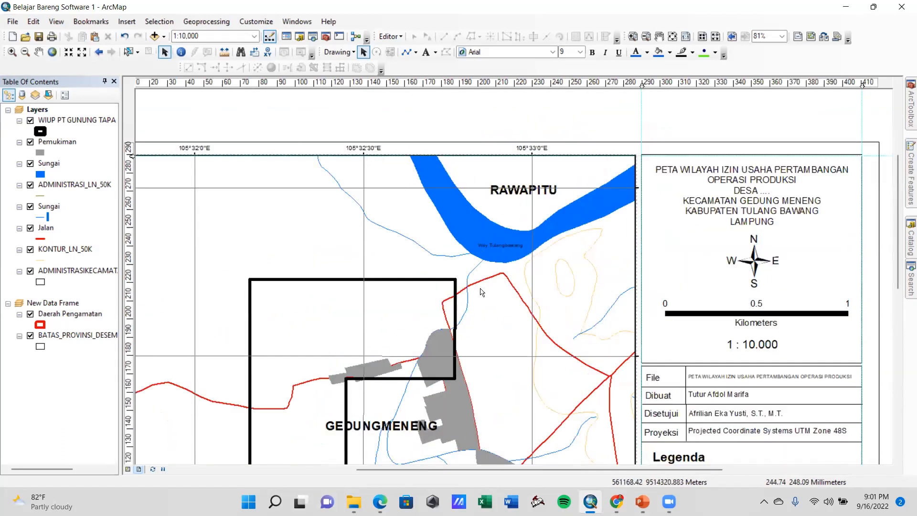
pyautogui.scroll(-3, 477, 286)
pyautogui.scroll(-3, 506, 334)
pyautogui.moveTo(465, 225); pyautogui.dragTo(456, 210)
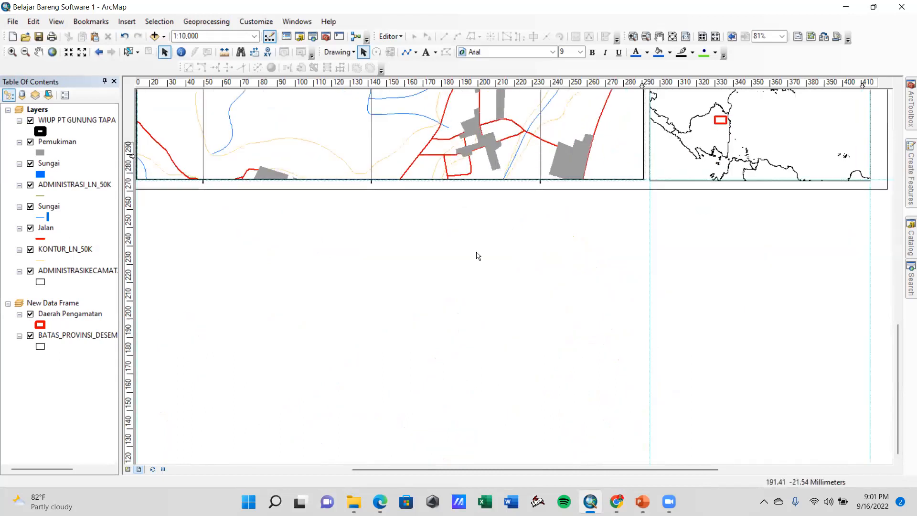
pyautogui.click(13, 22)
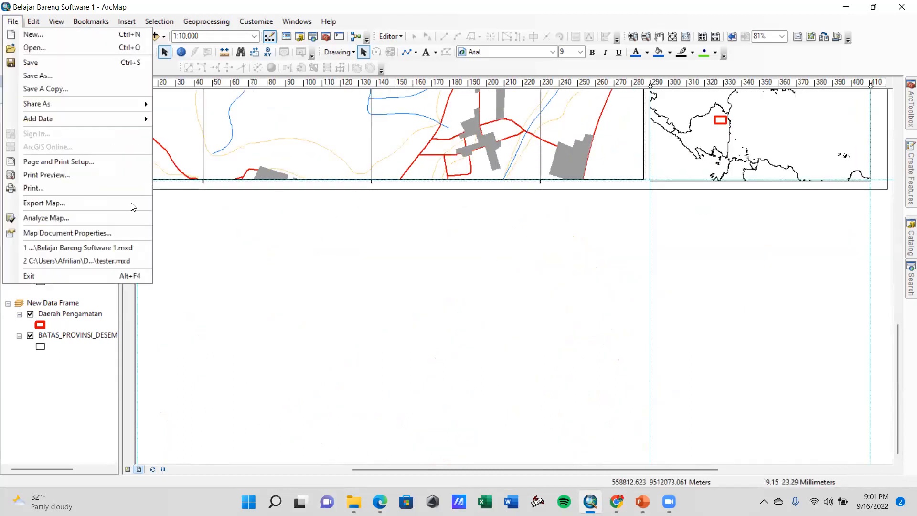
pyautogui.click(102, 202)
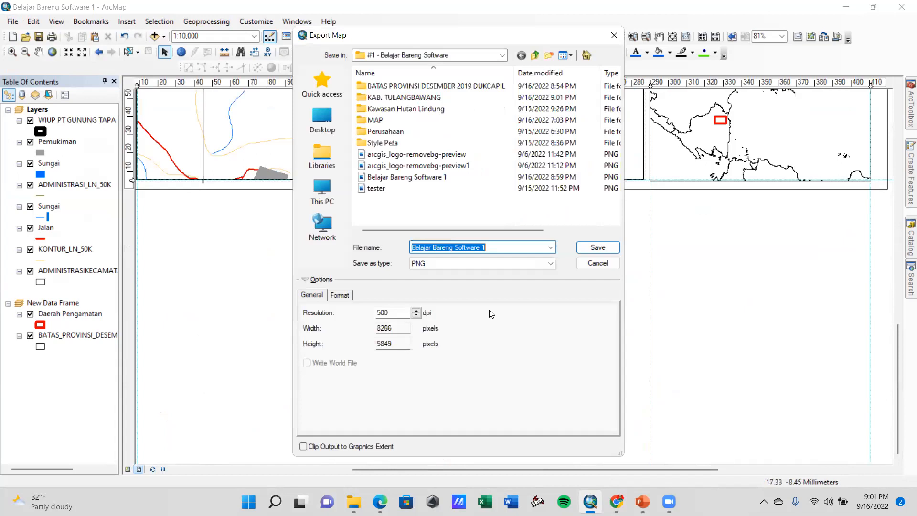
pyautogui.click(600, 247)
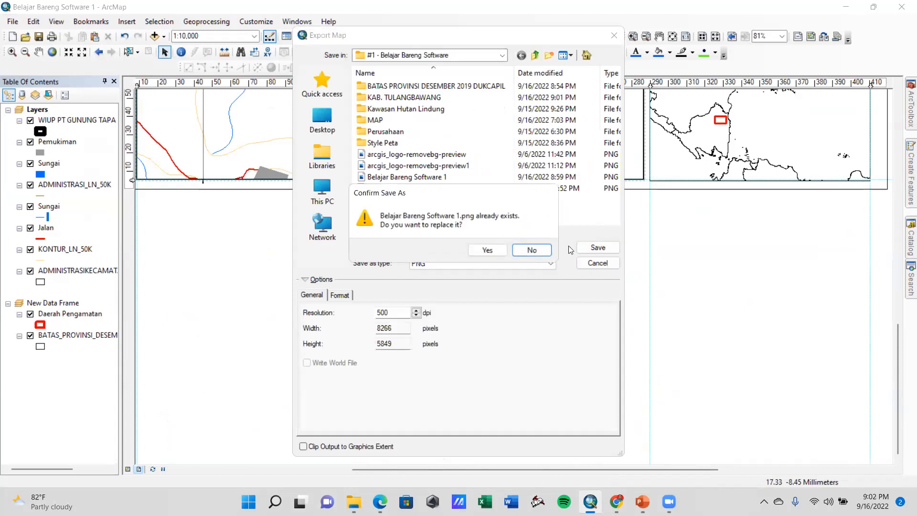
pyautogui.click(486, 250)
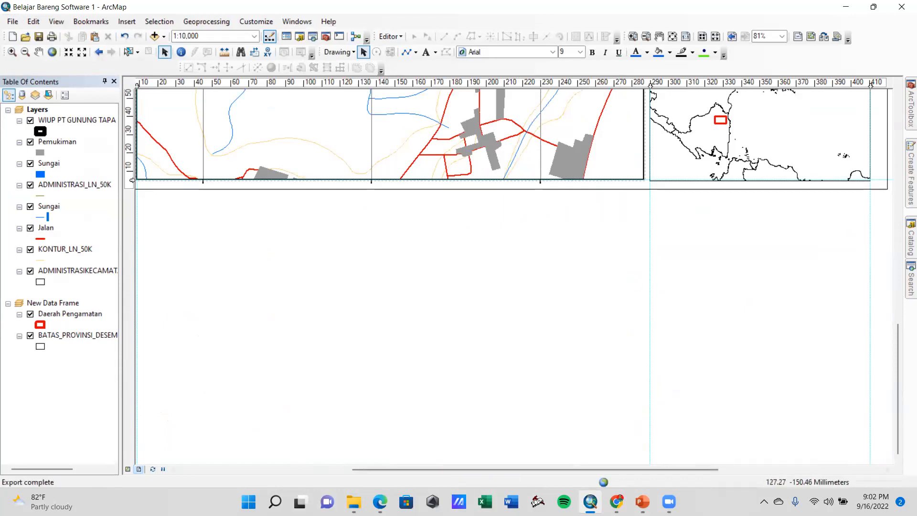
# Switch to File Explorer and open the exported Belajar Bareng Software 1 PNG to inspect the map
pyautogui.hotkey('alt', 'Tab')
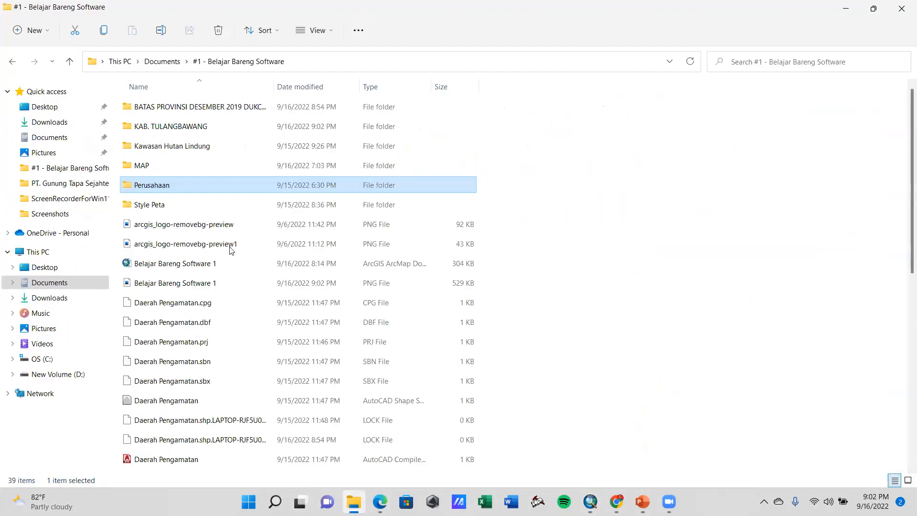
pyautogui.doubleClick(186, 284)
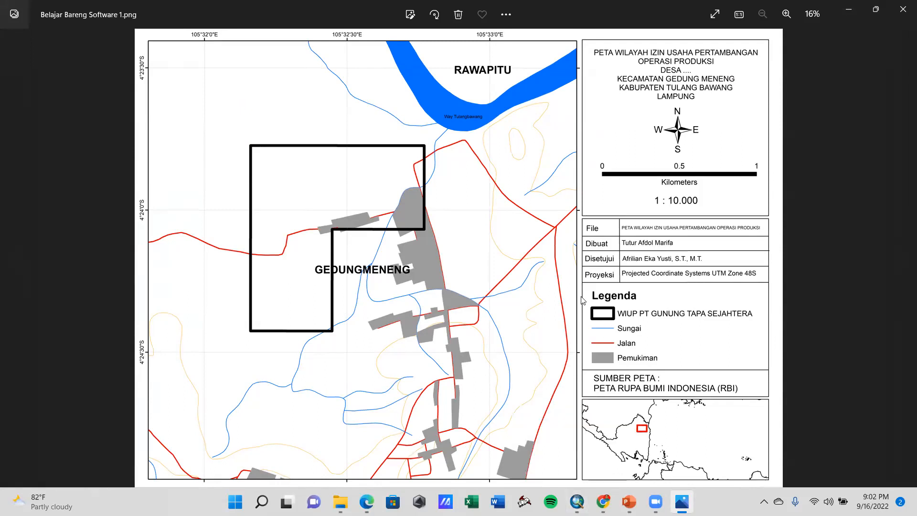
pyautogui.moveTo(378, 466)
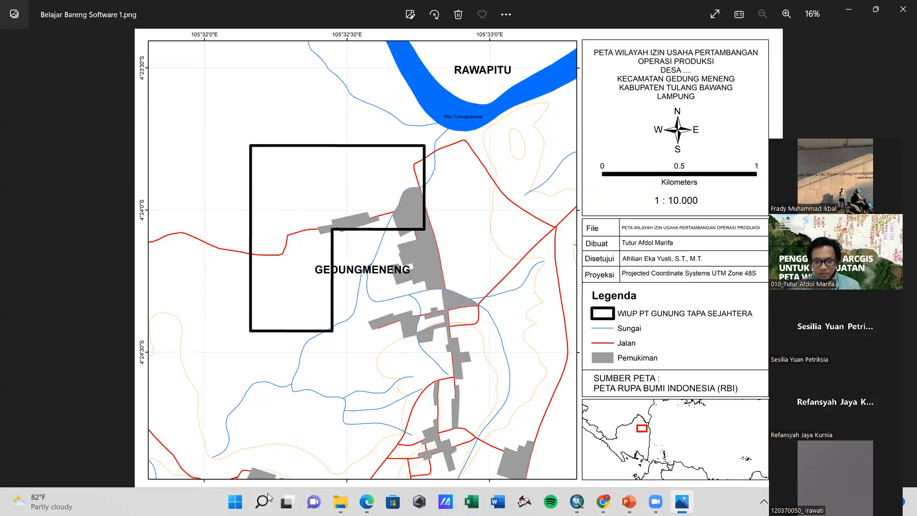
pyautogui.moveTo(340, 501)
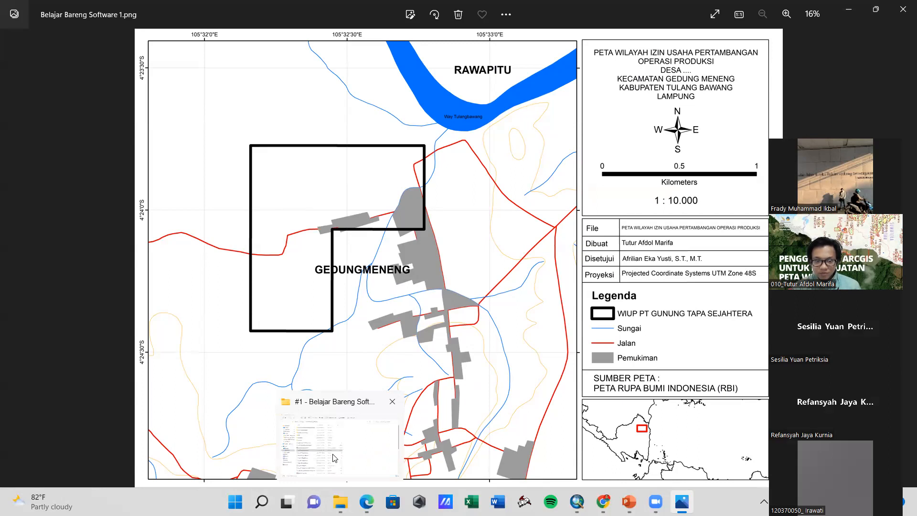
pyautogui.click(540, 328)
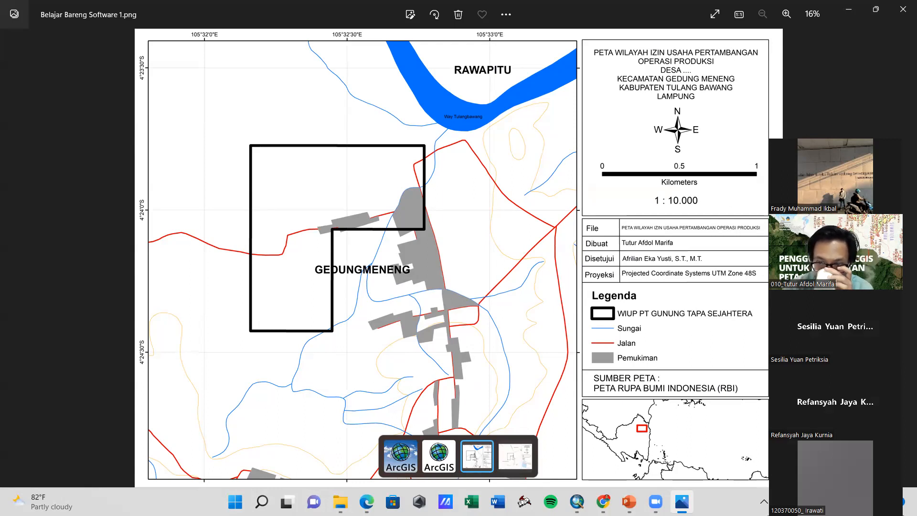
pyautogui.moveTo(860, 130); pyautogui.dragTo(865, 52)
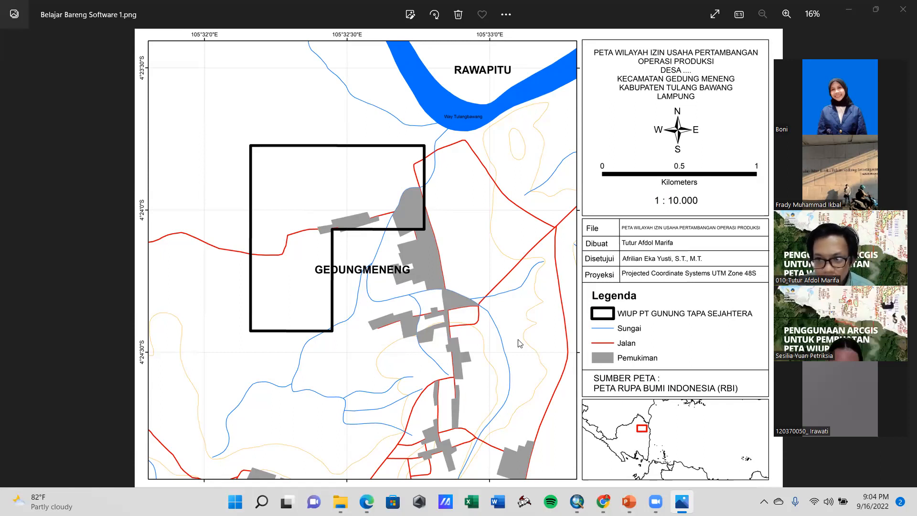
pyautogui.hotkey('alt', 'Tab')
pyautogui.press('Tab')
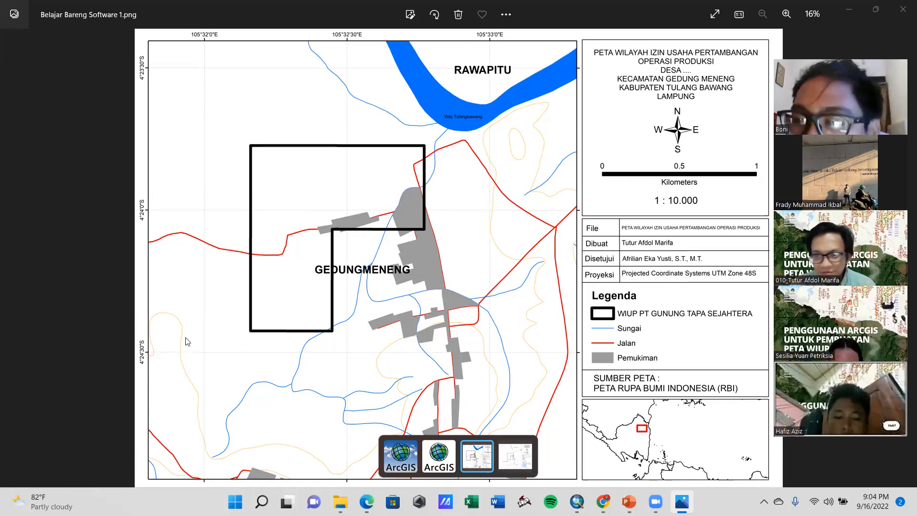
pyautogui.click(306, 372)
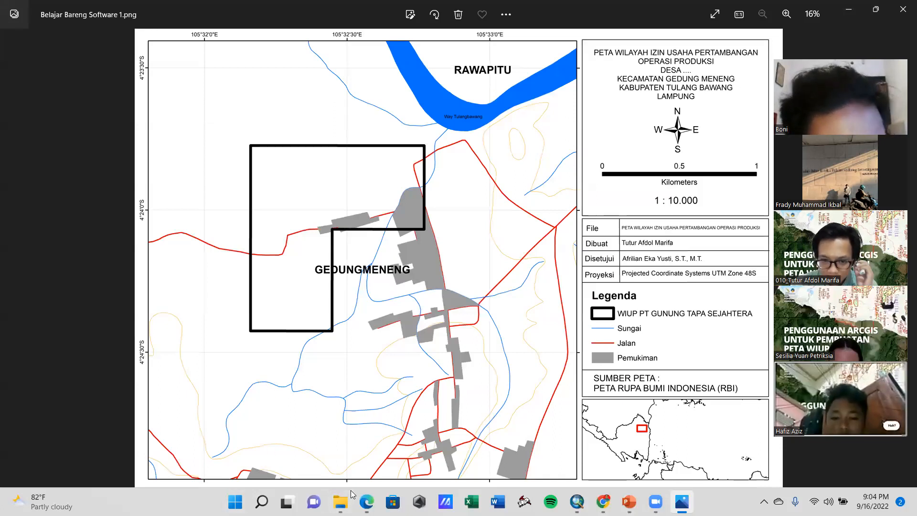
pyautogui.click(203, 372)
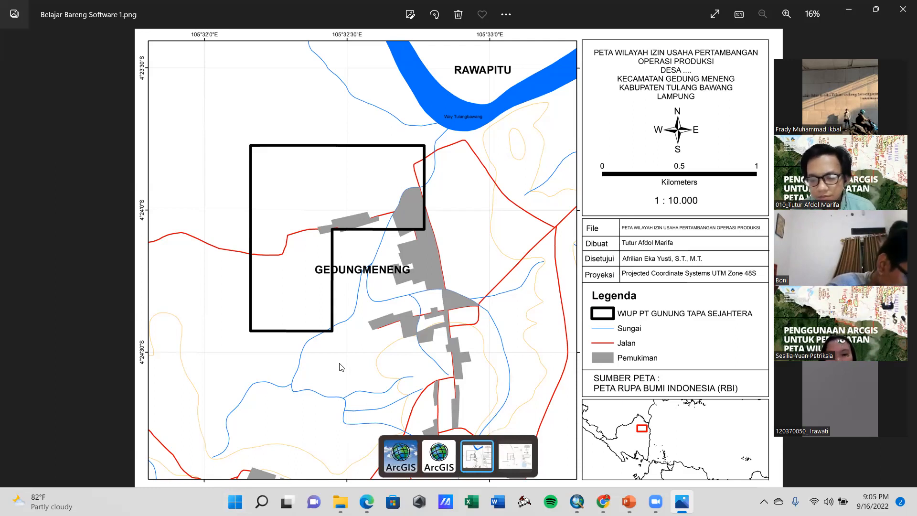
# Switch to the PowerPoint presentation and show slide 20, the Study Case reference map, as a full-screen slide show
pyautogui.click(629, 501)
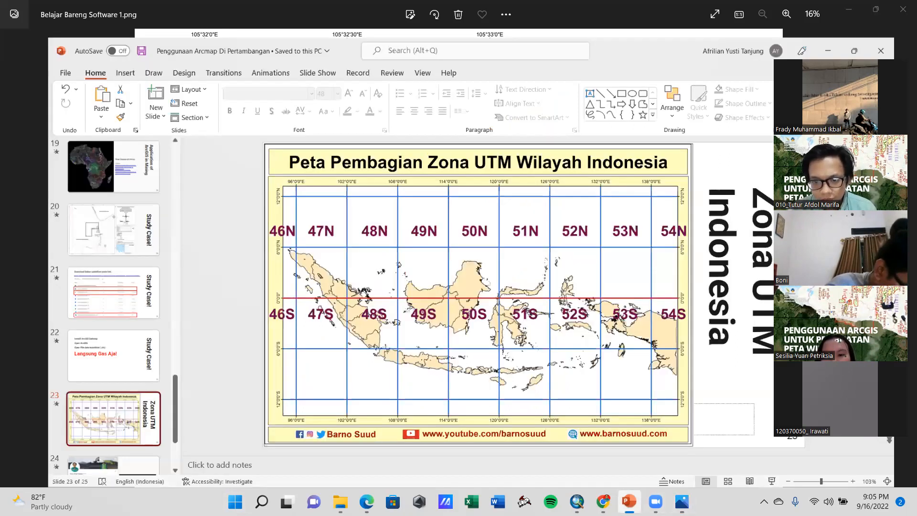
pyautogui.click(85, 225)
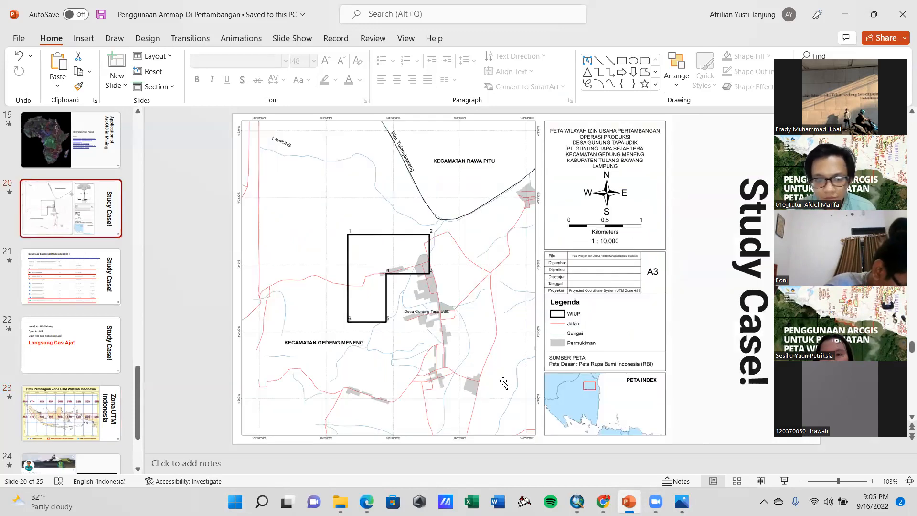
pyautogui.click(784, 481)
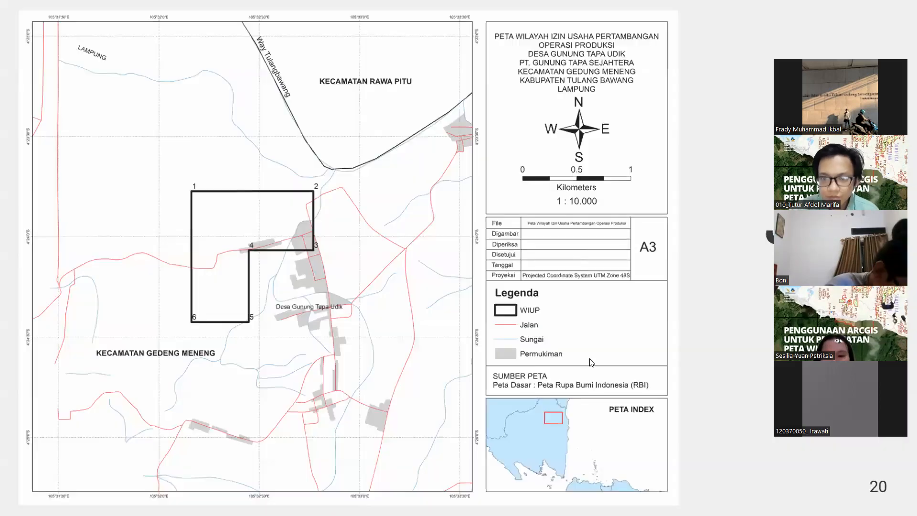